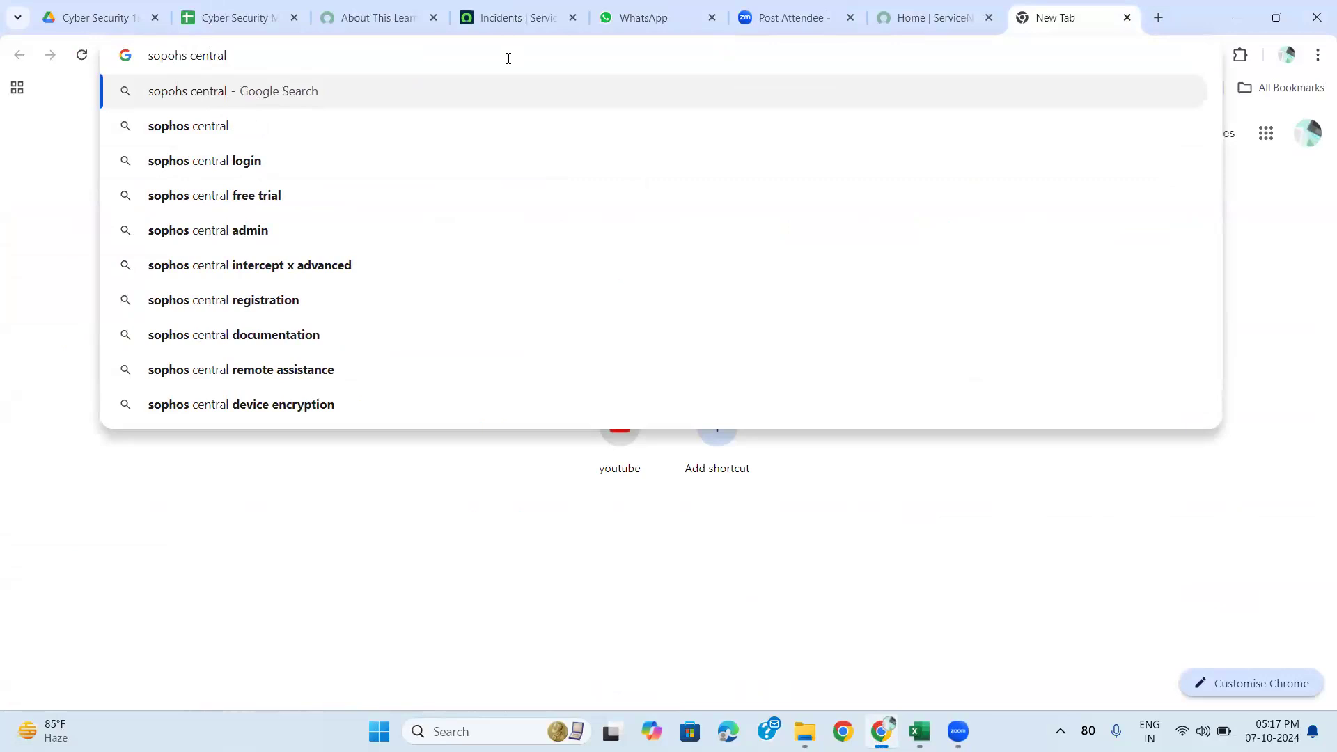
Search Google for 'sophos central free trial' and open the Sophos Central Free Trial sign-up page.
left_click(238, 195)
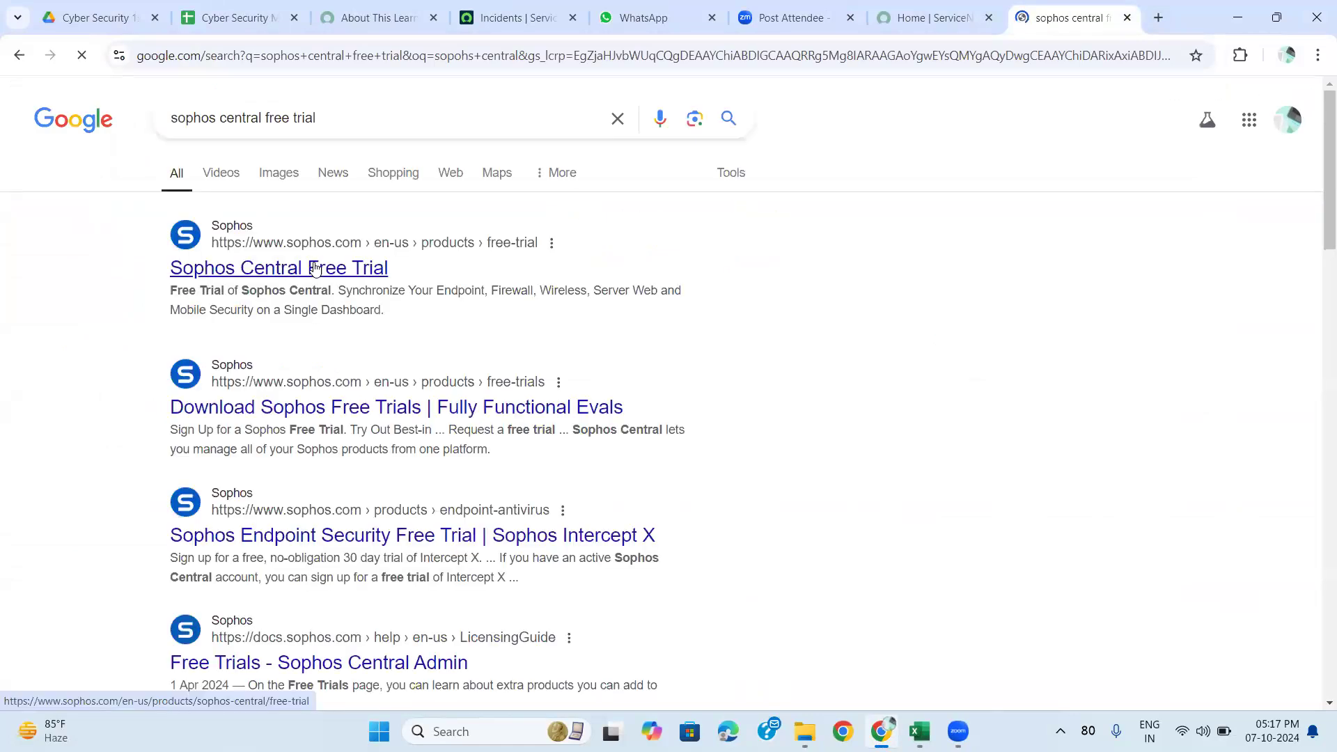
left_click(315, 268)
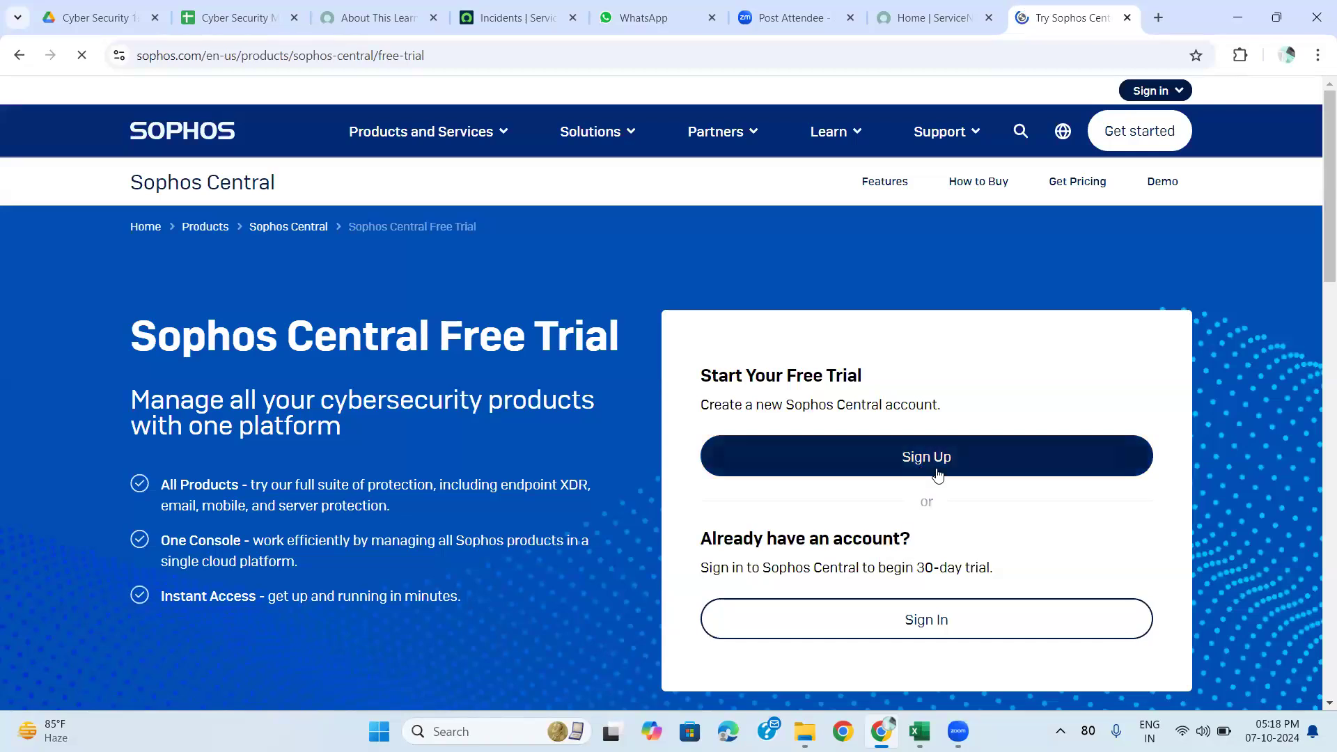
left_click(937, 473)
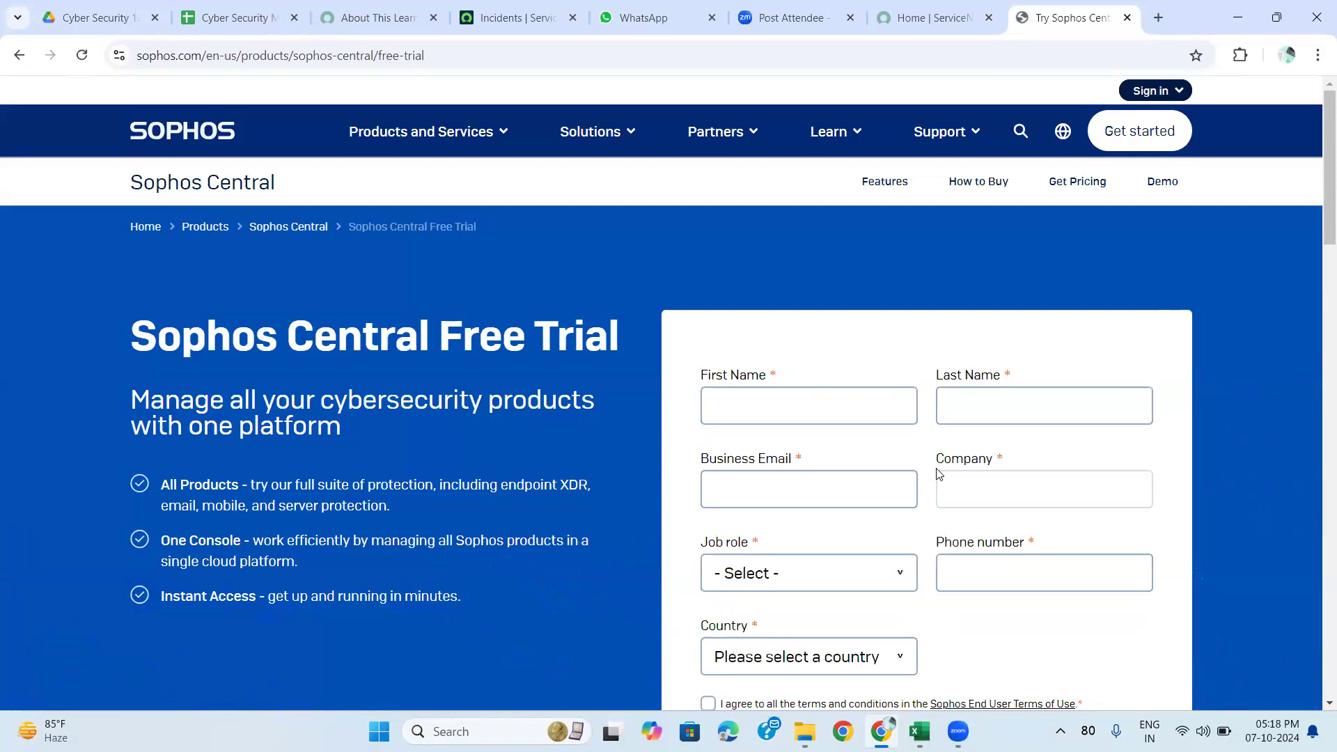
Enter the first name, last name, business e-mail and company 'pwc' in the trial form.
left_click(780, 406)
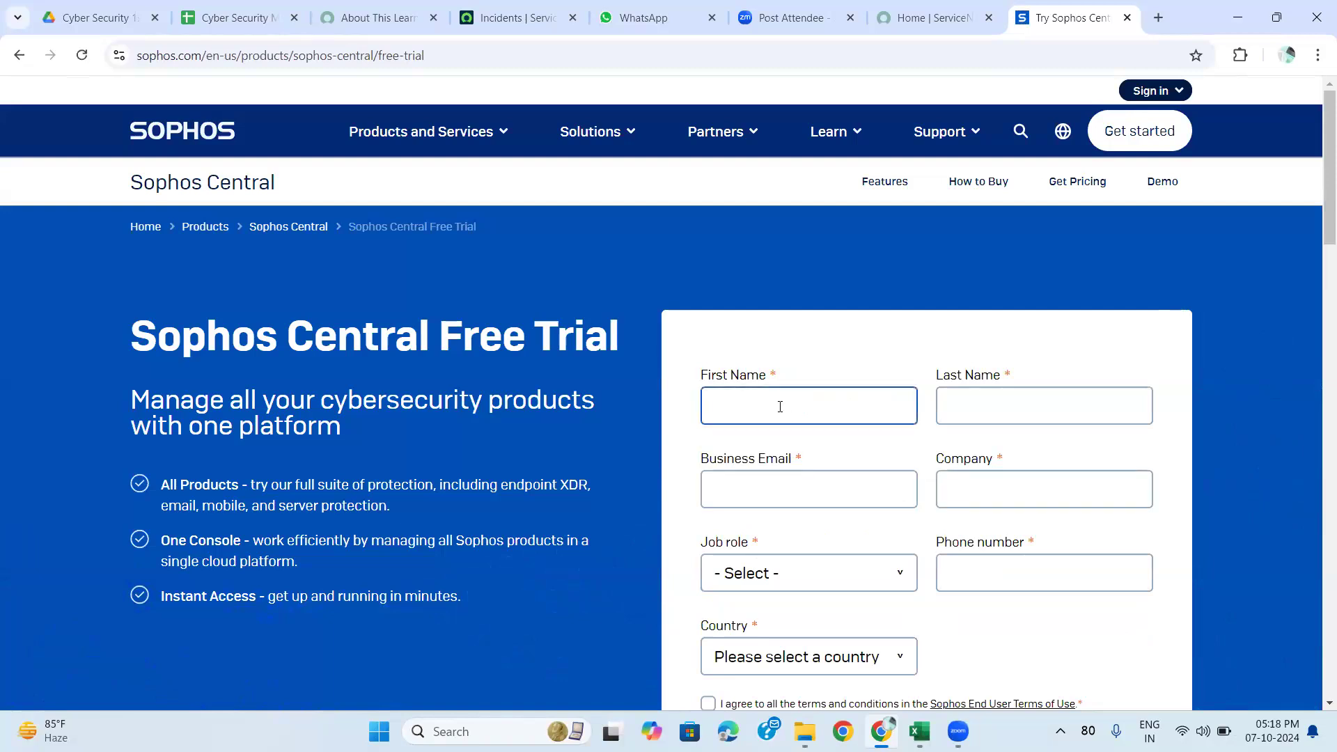
left_click(975, 404)
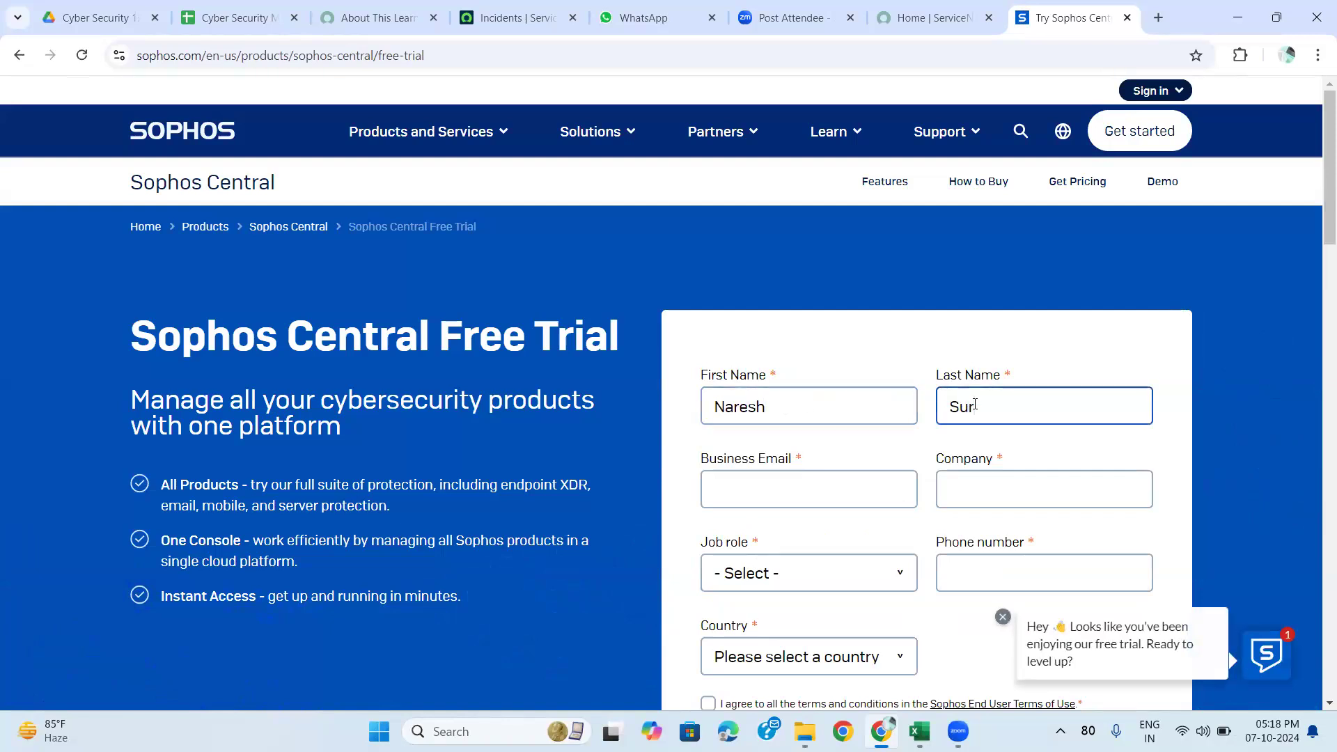
left_click(879, 493)
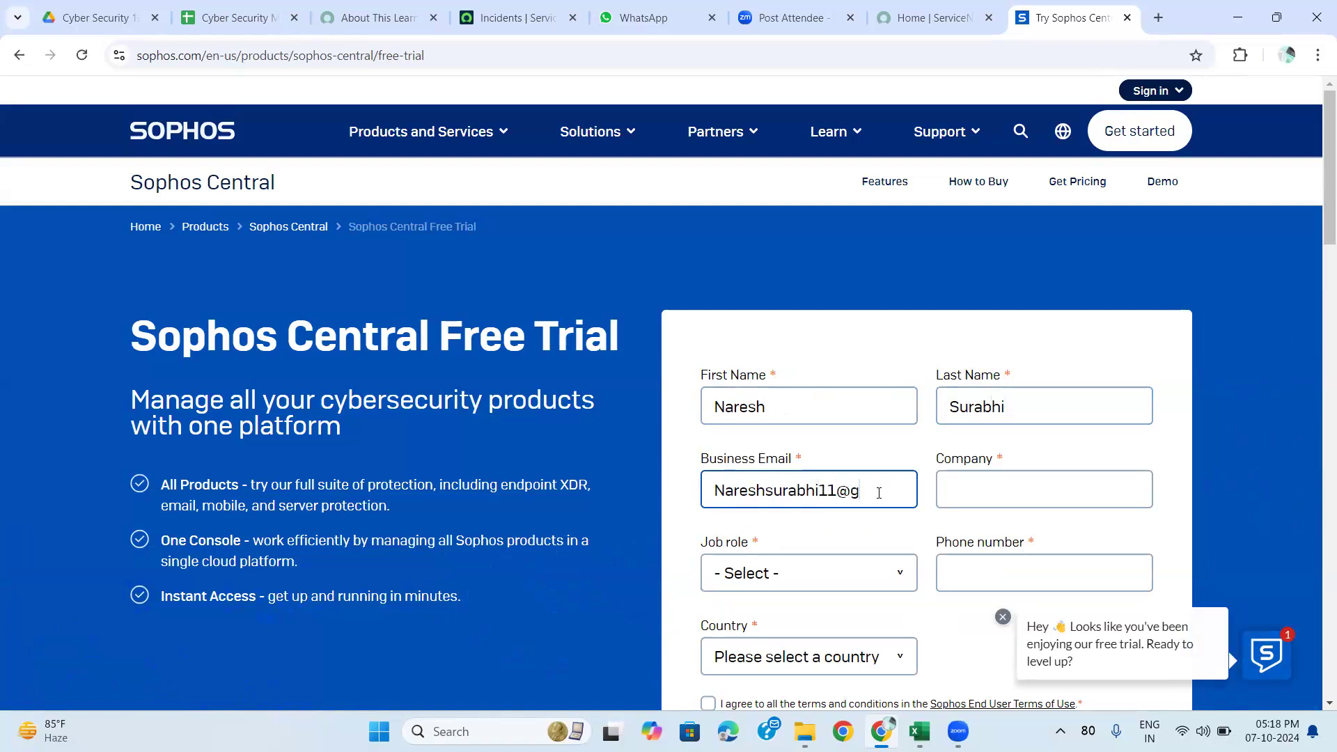
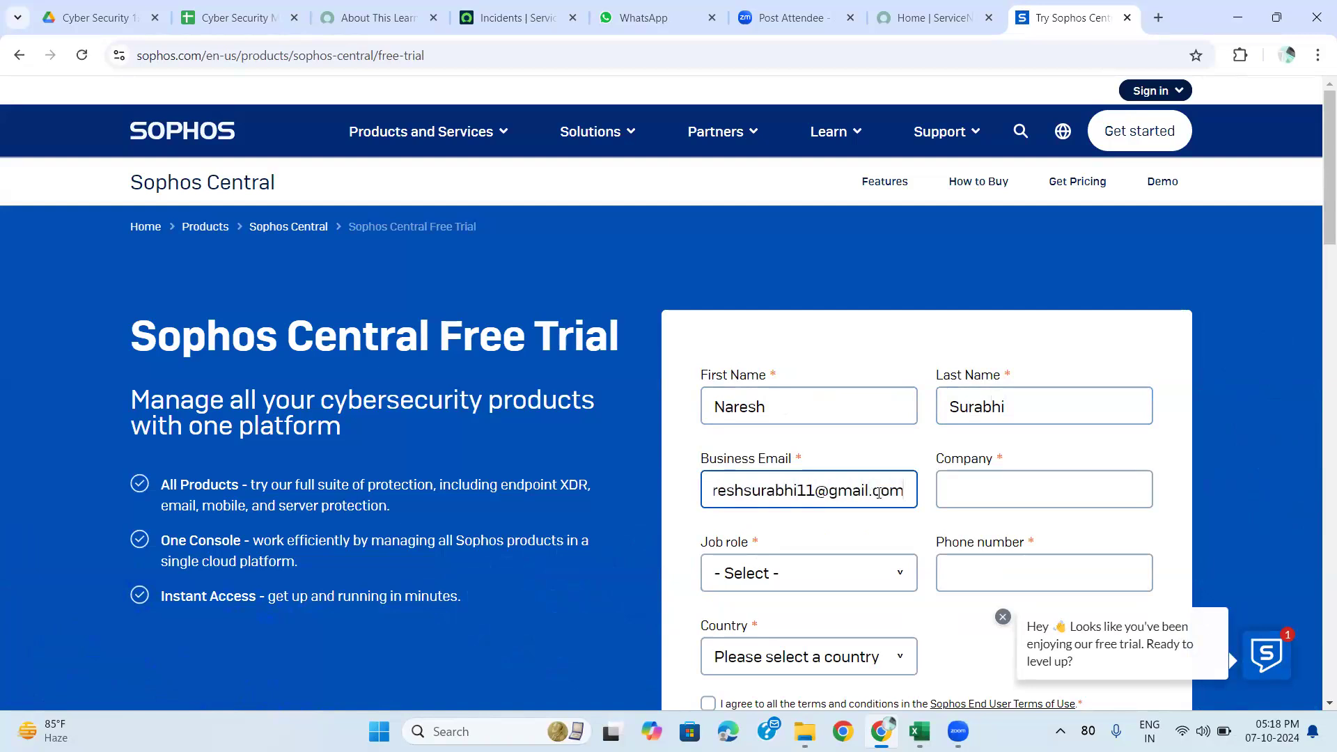
left_click(982, 489)
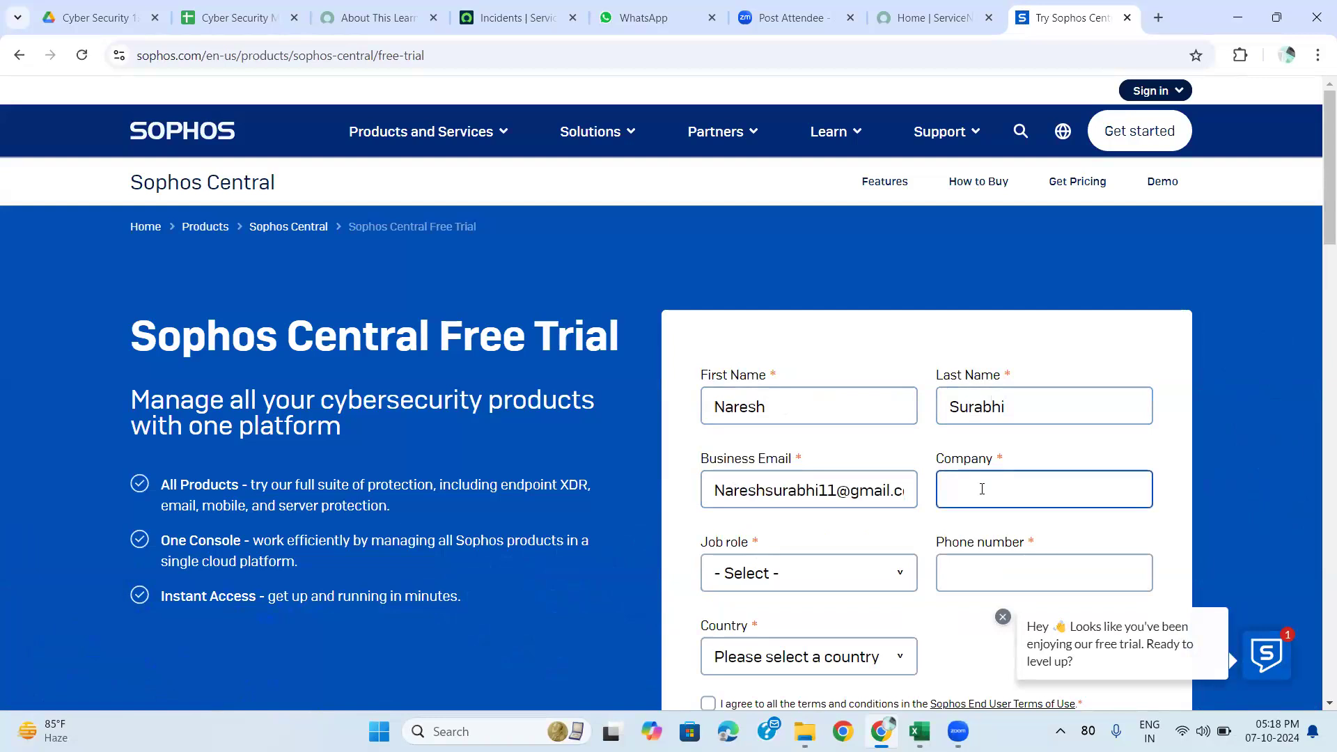
type("pwc")
Choose IT Director/Manager as the job role and enter the phone number, correcting a typo.
left_click(824, 576)
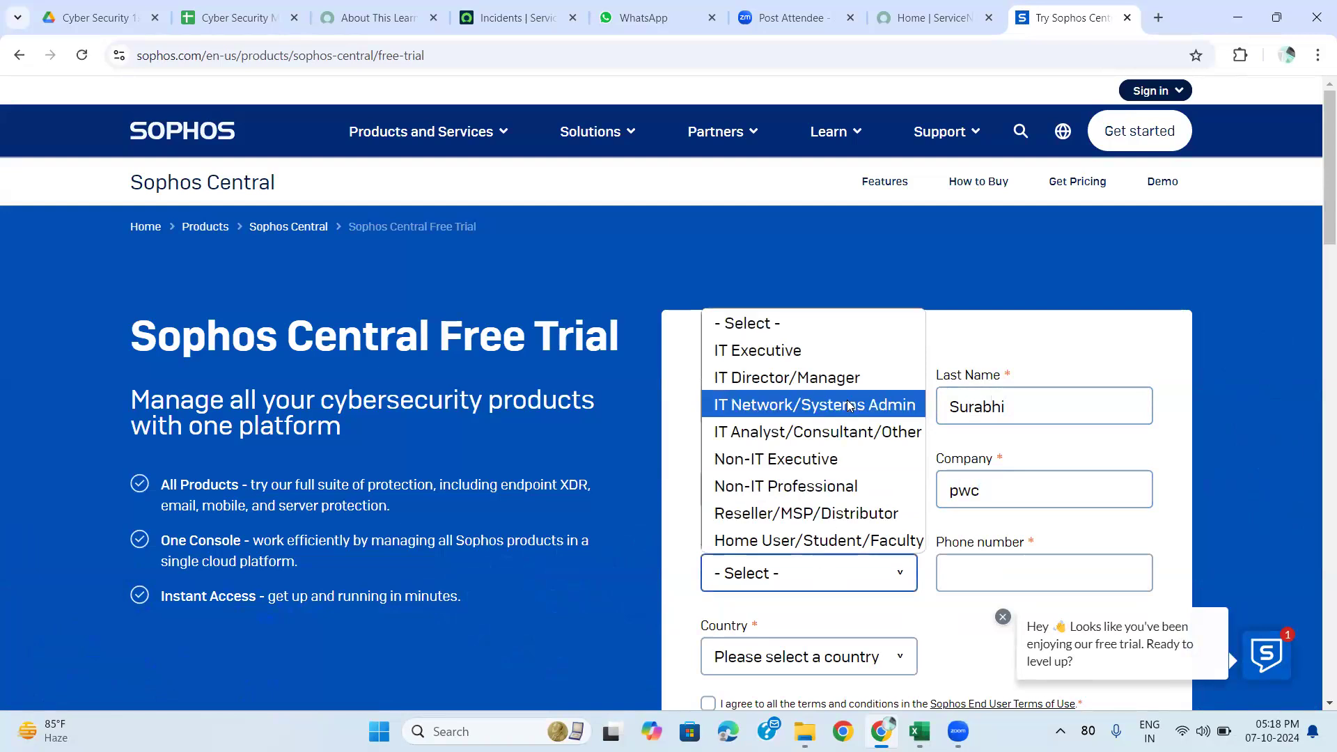
key("Up")
key("Up")
key("Down")
key("Down")
key("Down")
key("Down")
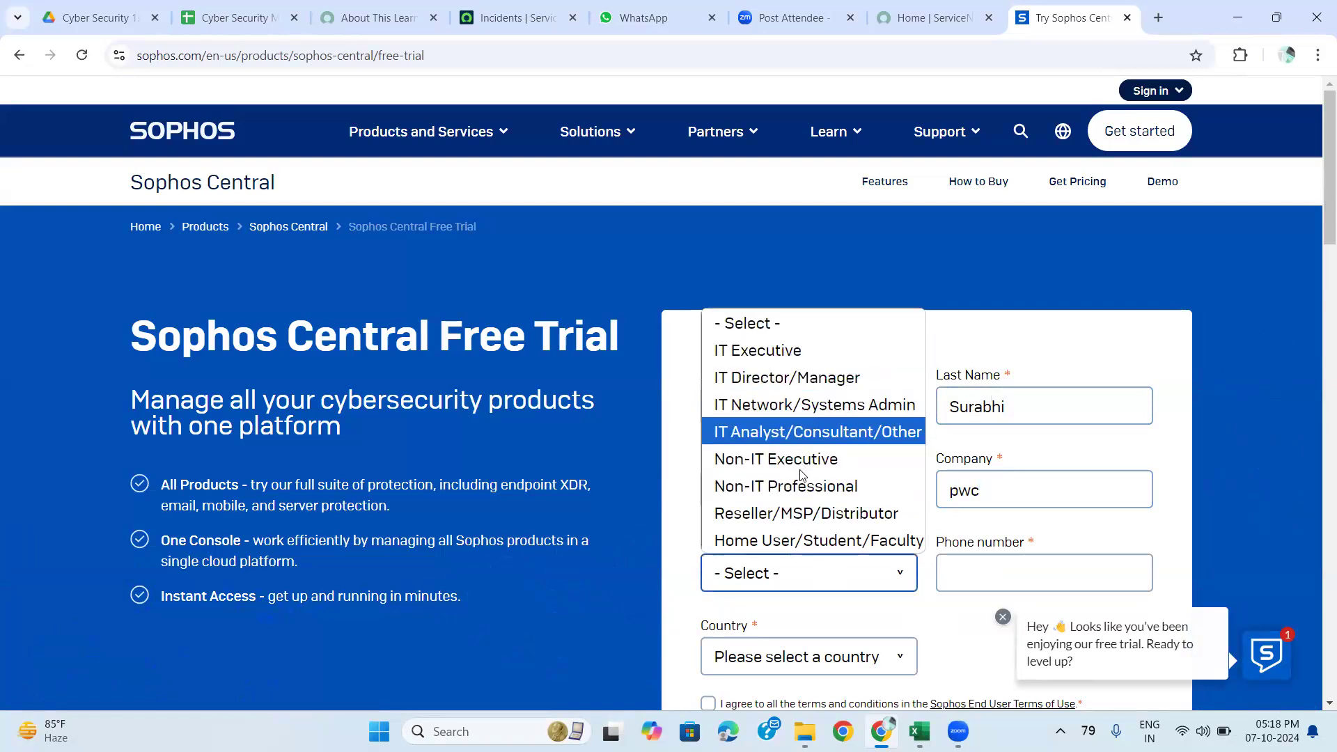
left_click(808, 383)
left_click(989, 573)
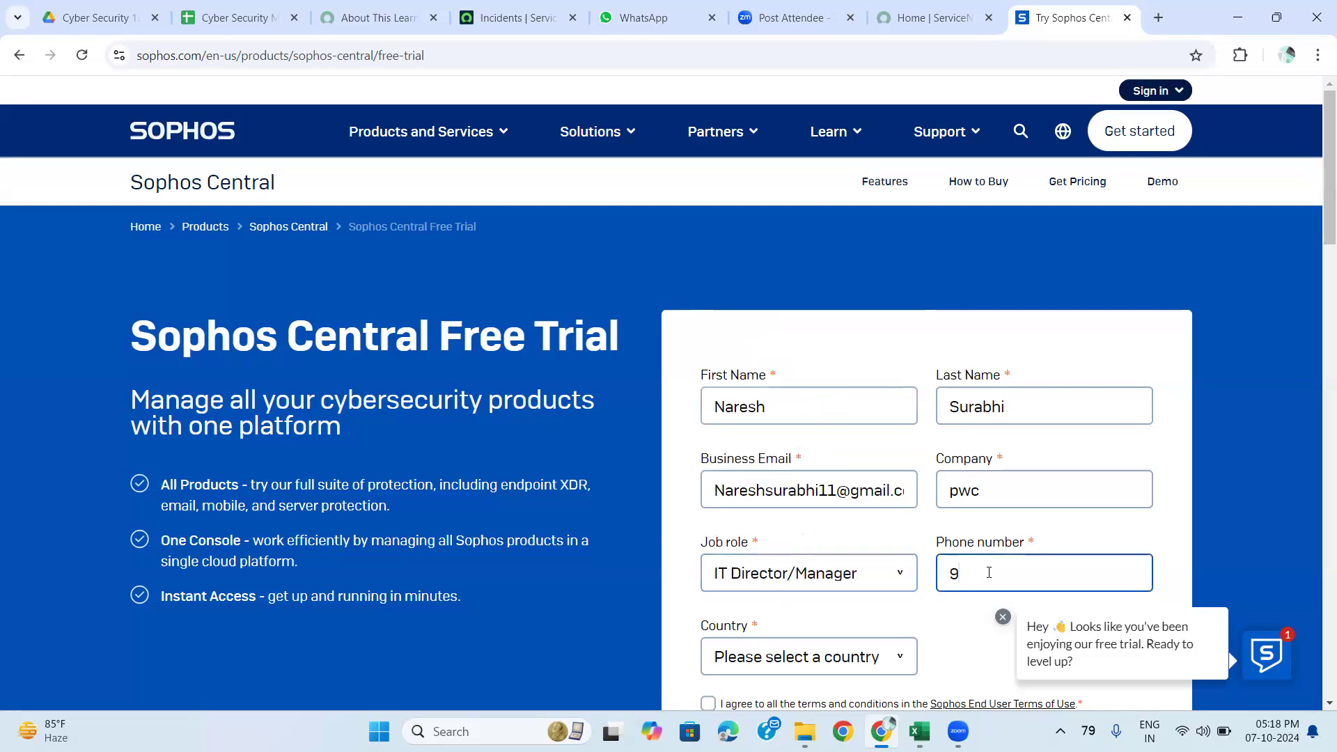
scroll(874, 631, "down", 1)
Set the country to India, fixing an accidental Iraq selection.
left_click(863, 631)
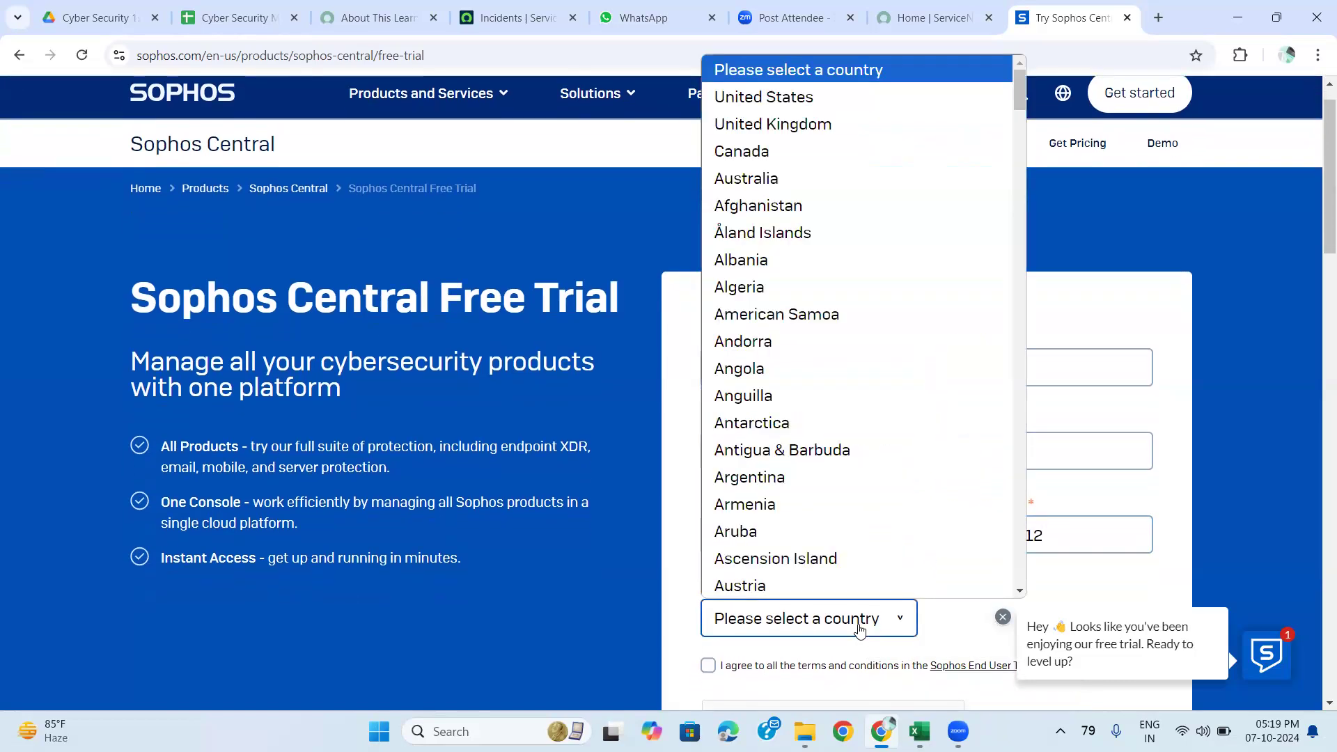
type("in")
scroll(846, 587, "down", 1)
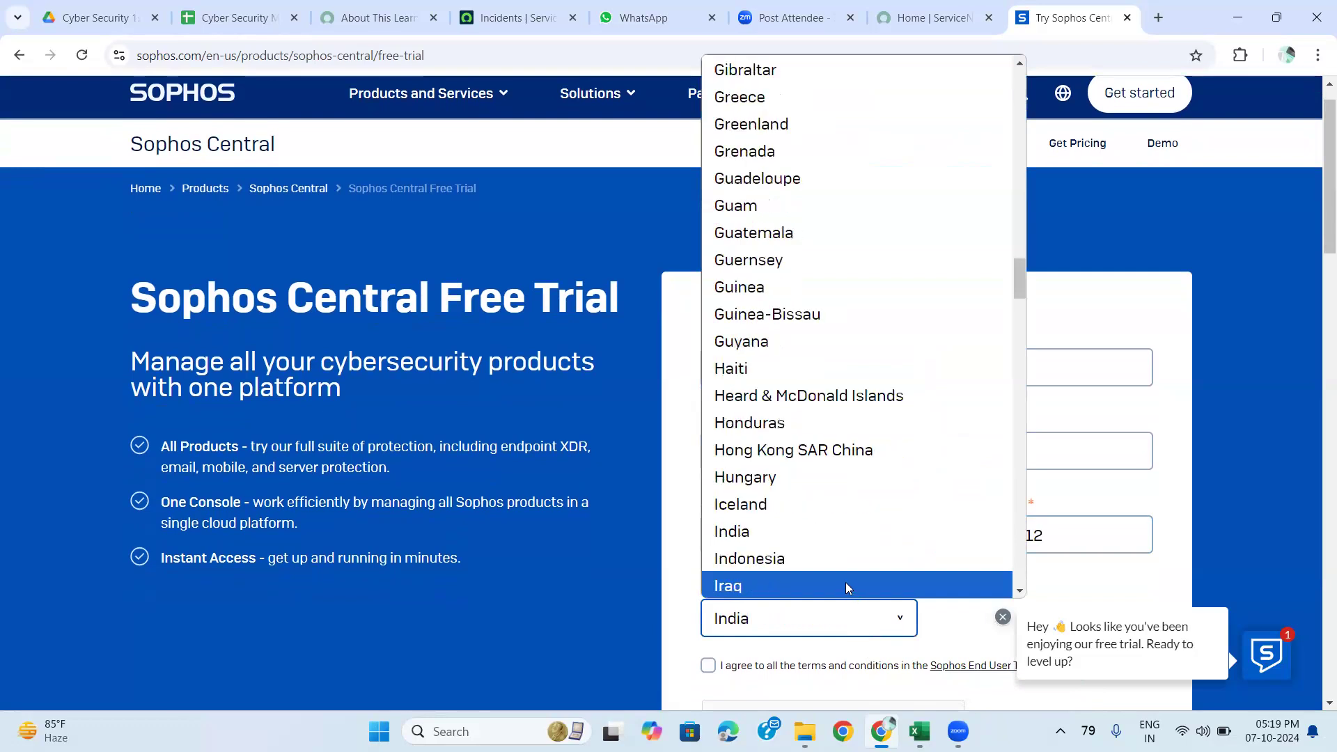
left_click(846, 585)
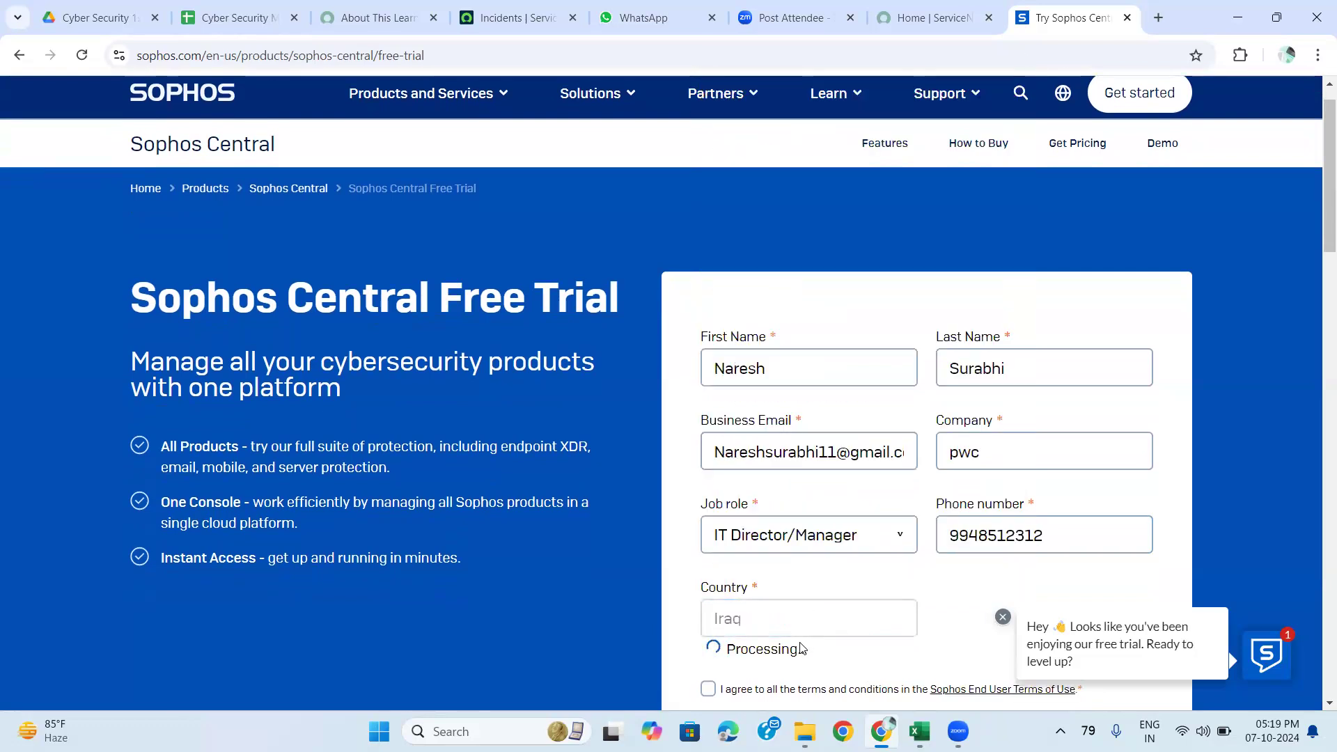
left_click(785, 625)
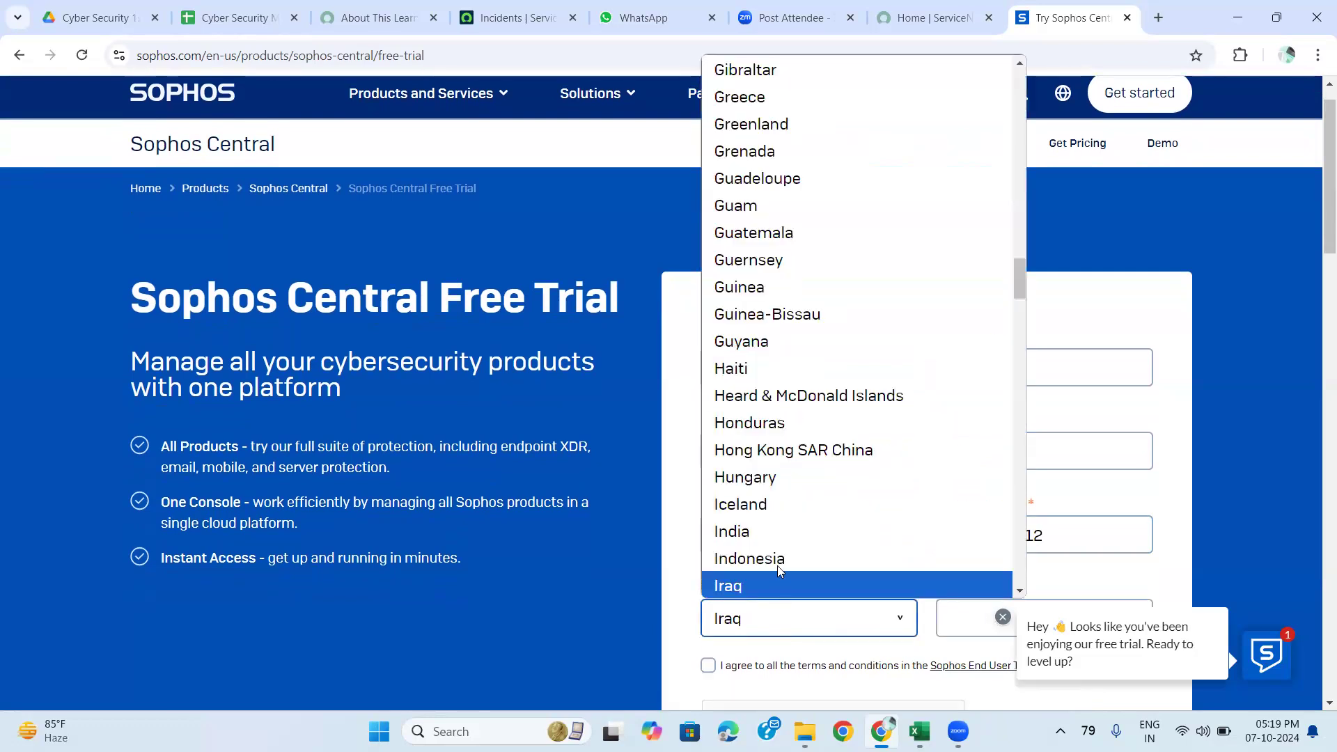
left_click(766, 538)
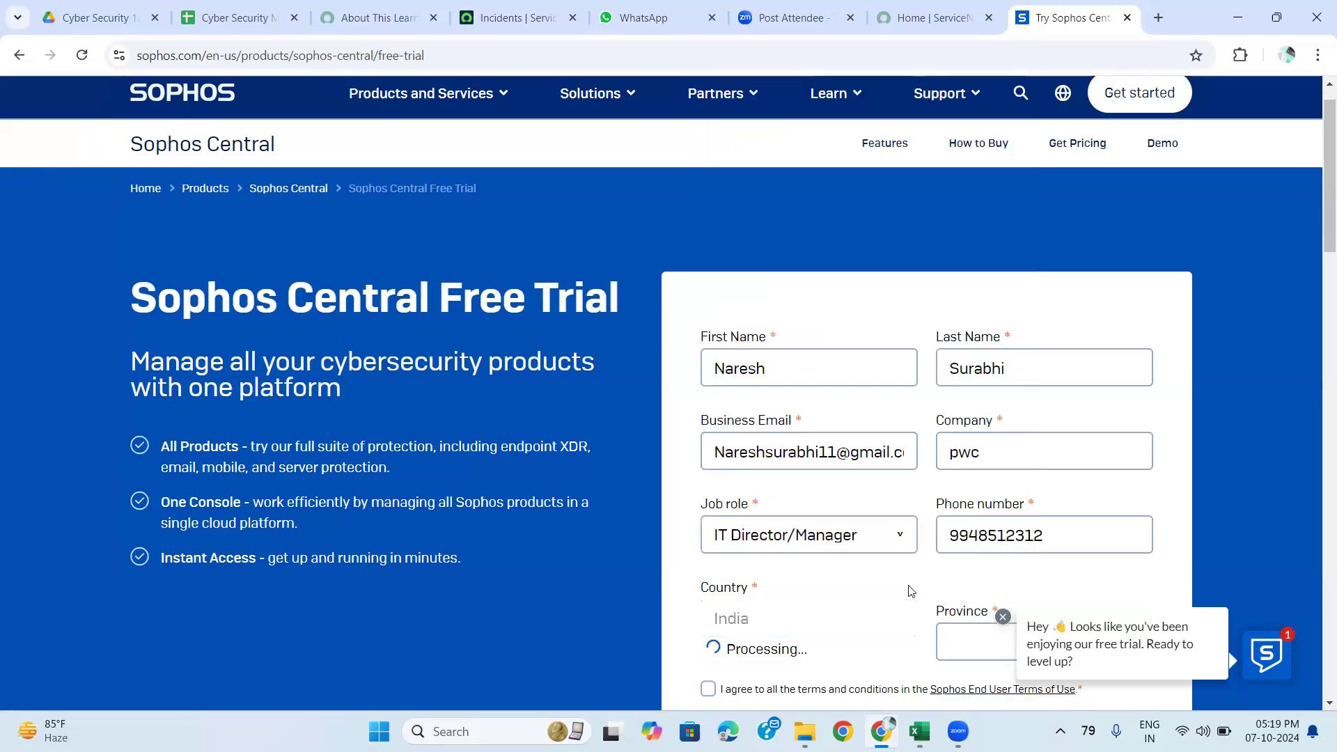
Choose Telangana as the state, accept the terms, pass reCAPTCHA and submit the form.
scroll(909, 588, "down", 2)
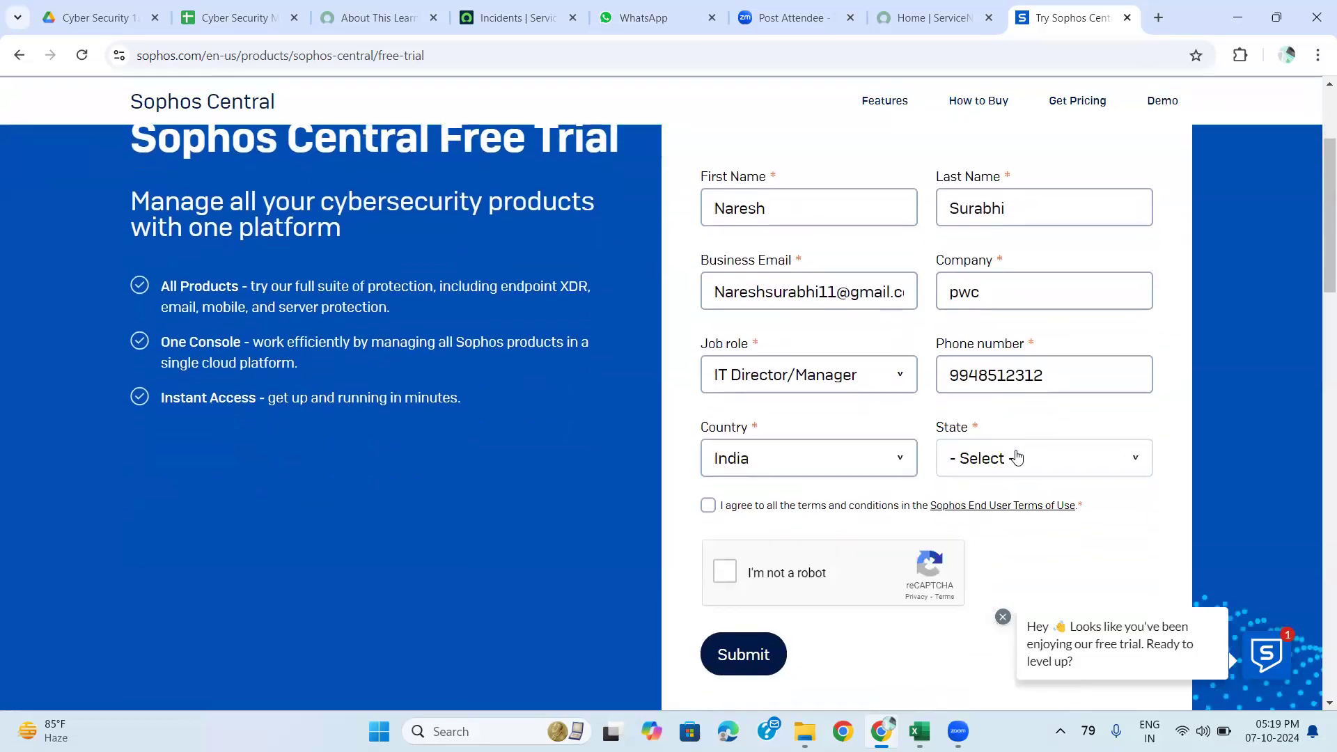
left_click(1016, 456)
key("t")
key("e")
left_click(1015, 427)
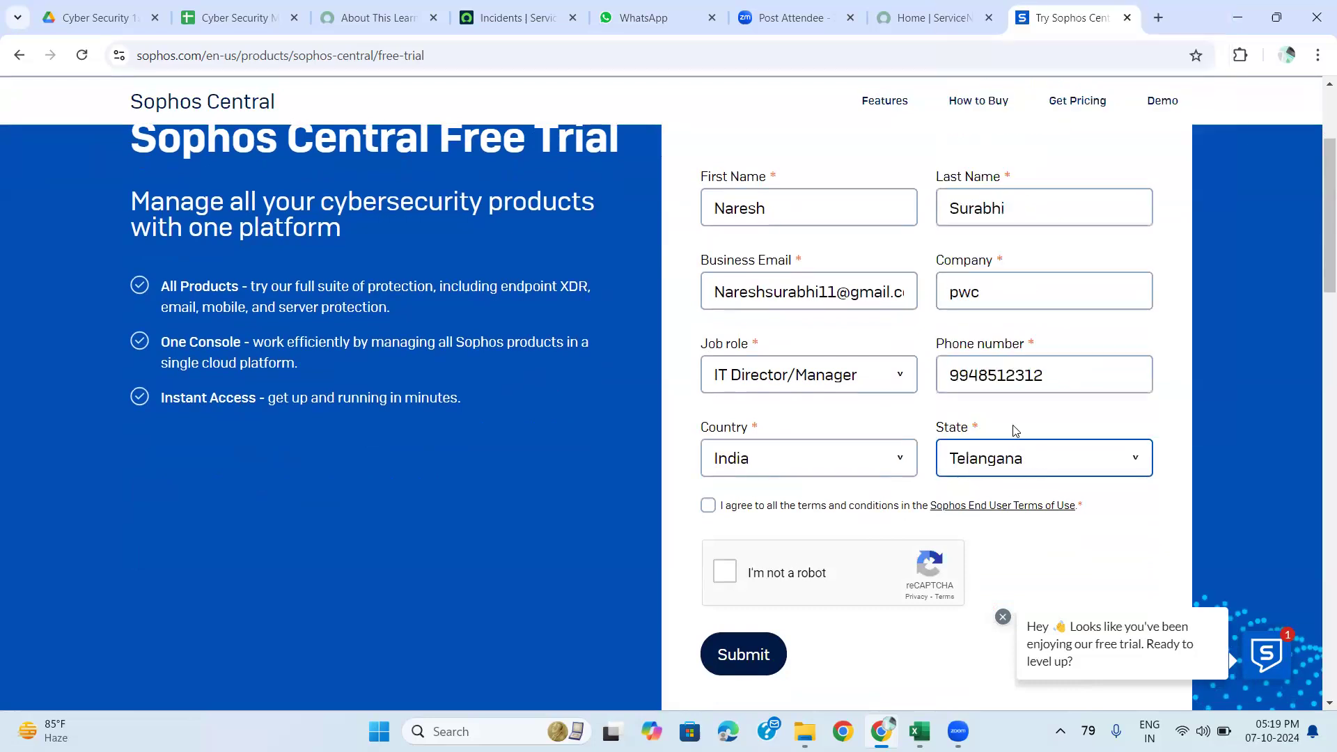
left_click(716, 511)
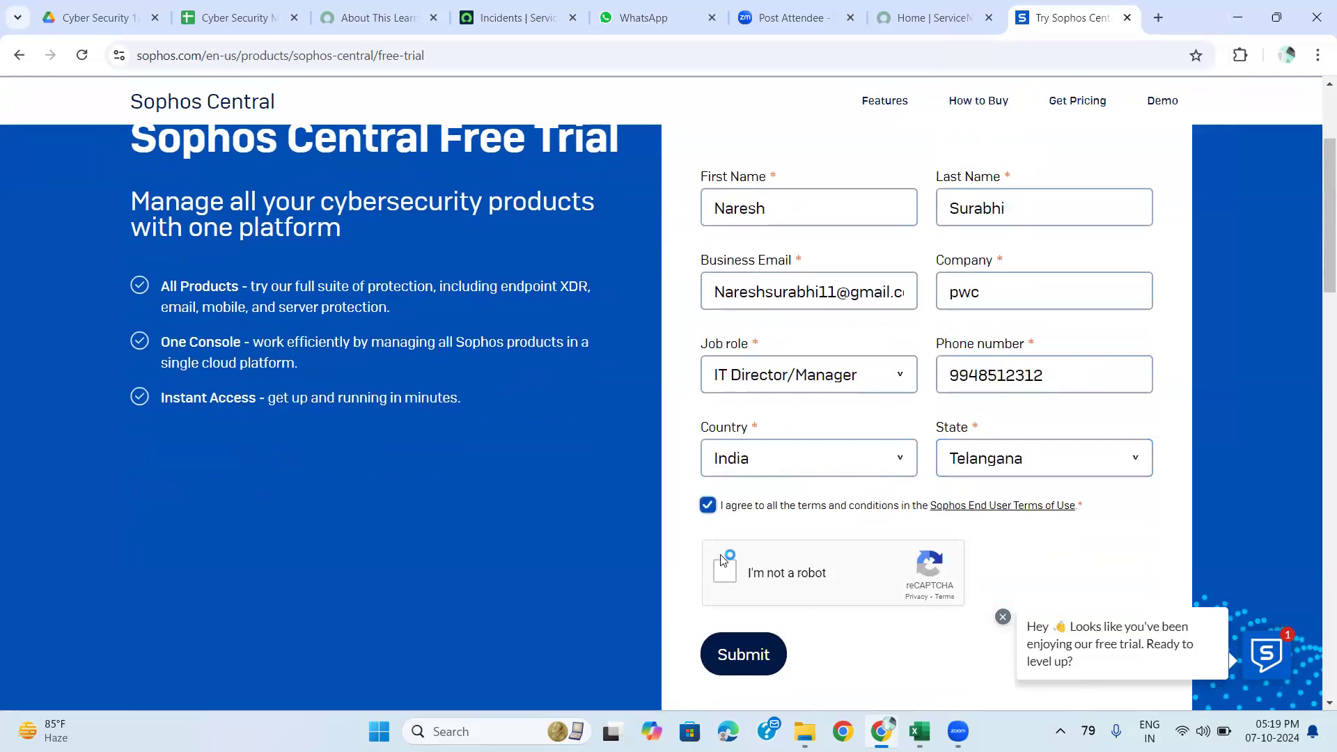
left_click(726, 580)
left_click(743, 659)
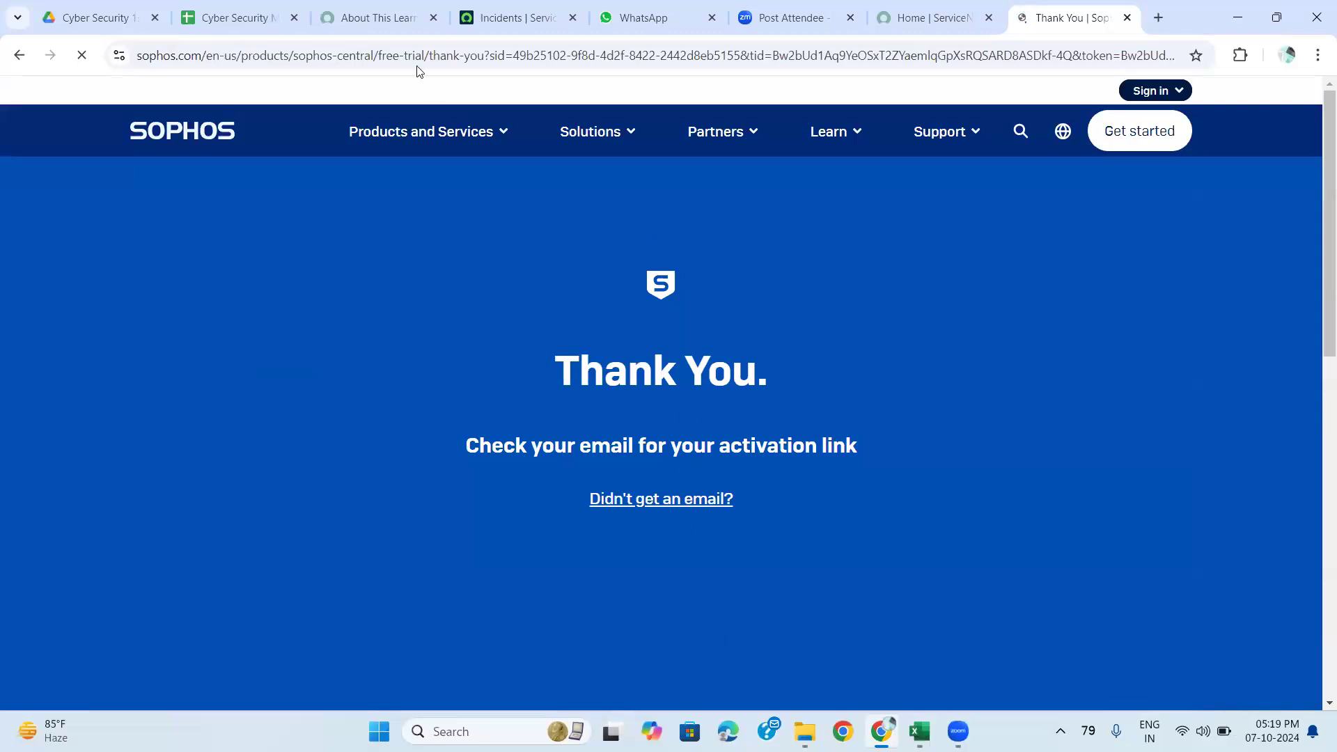
In a new Gmail tab, open the Sophos activation email and follow its Create Password link.
left_click(1161, 14)
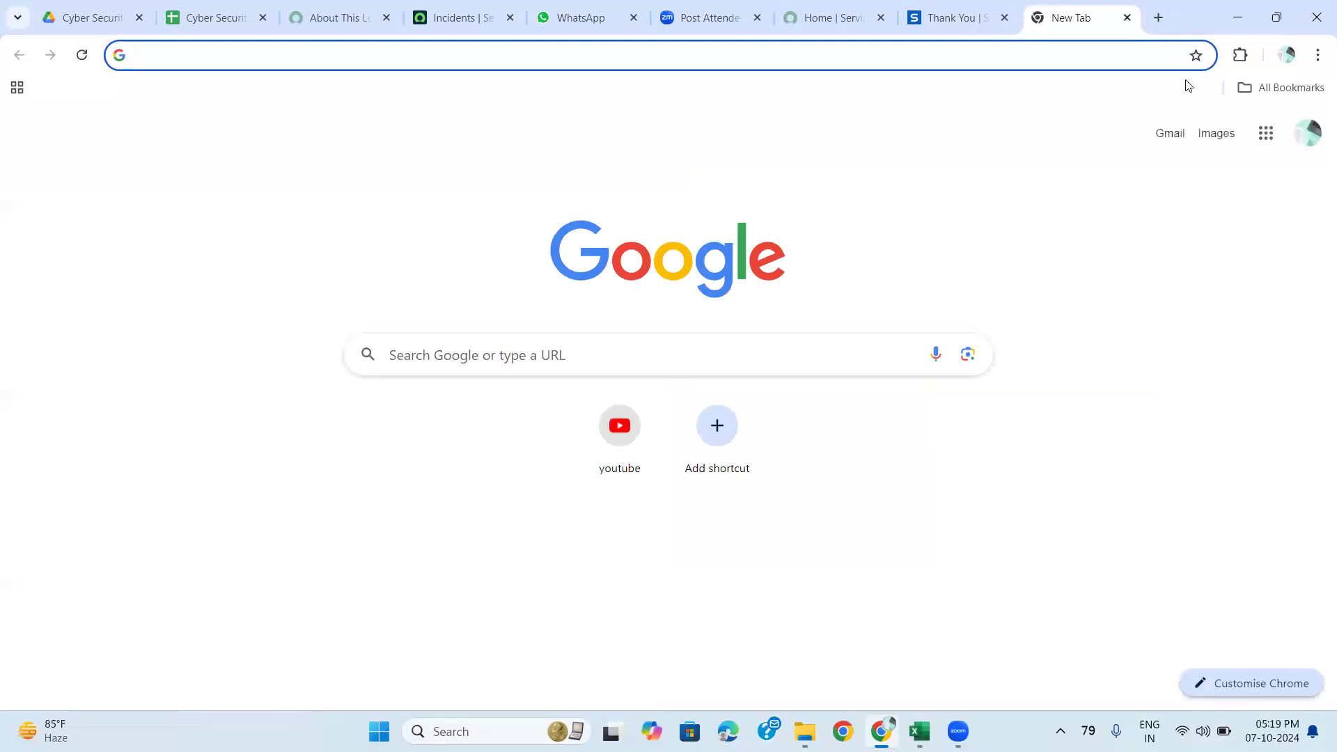
left_click(1171, 134)
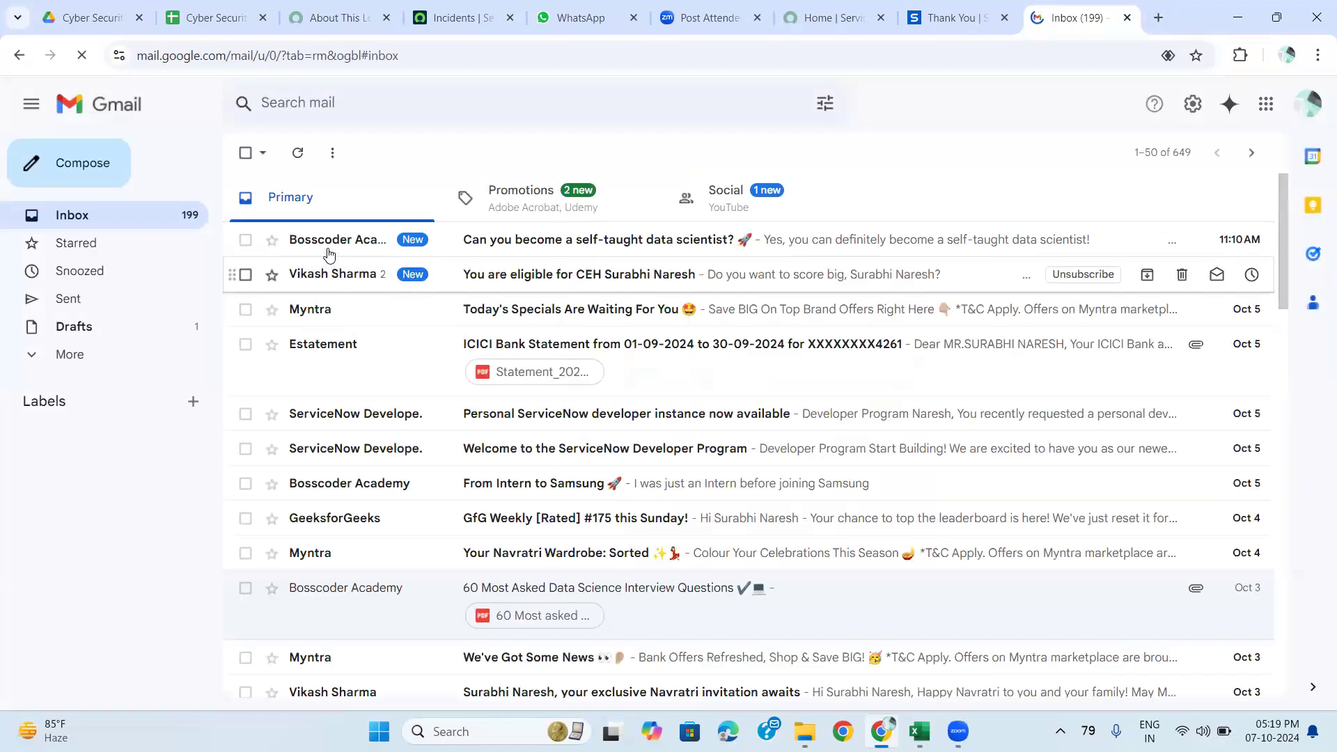
left_click(298, 154)
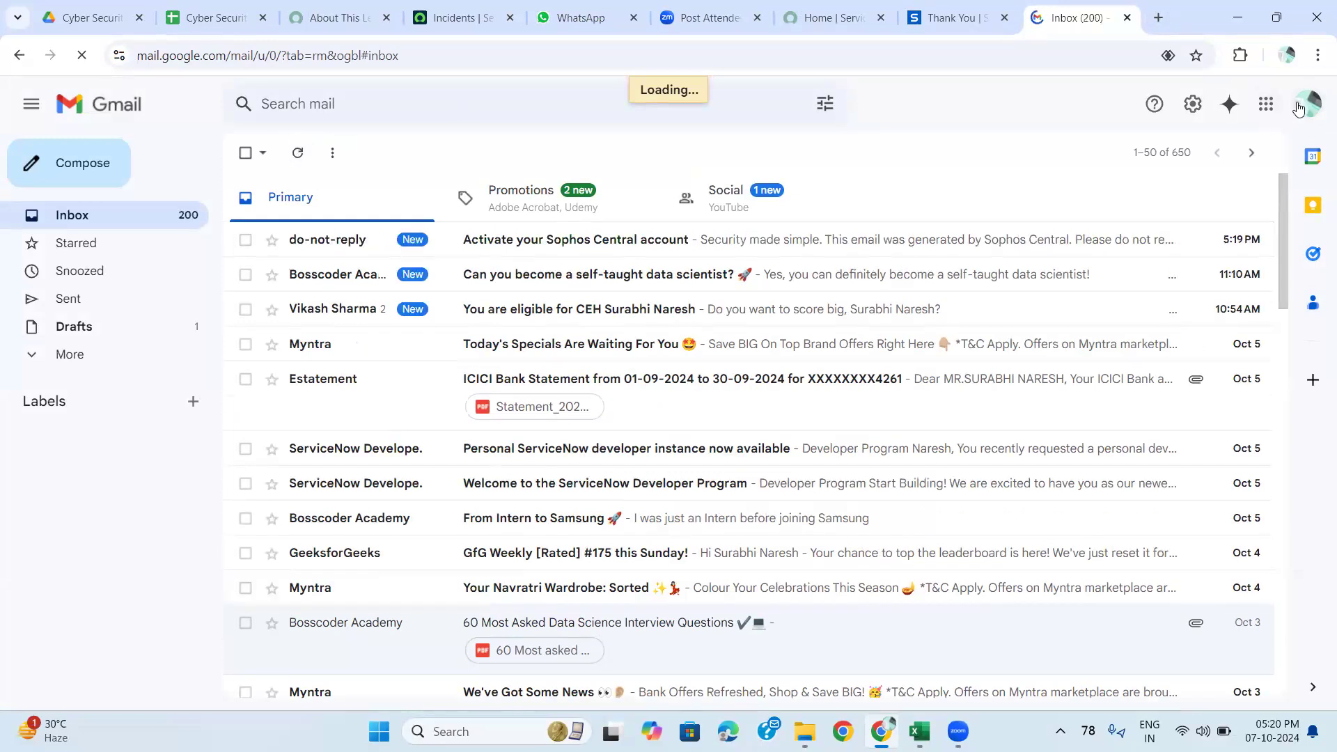
left_click(617, 242)
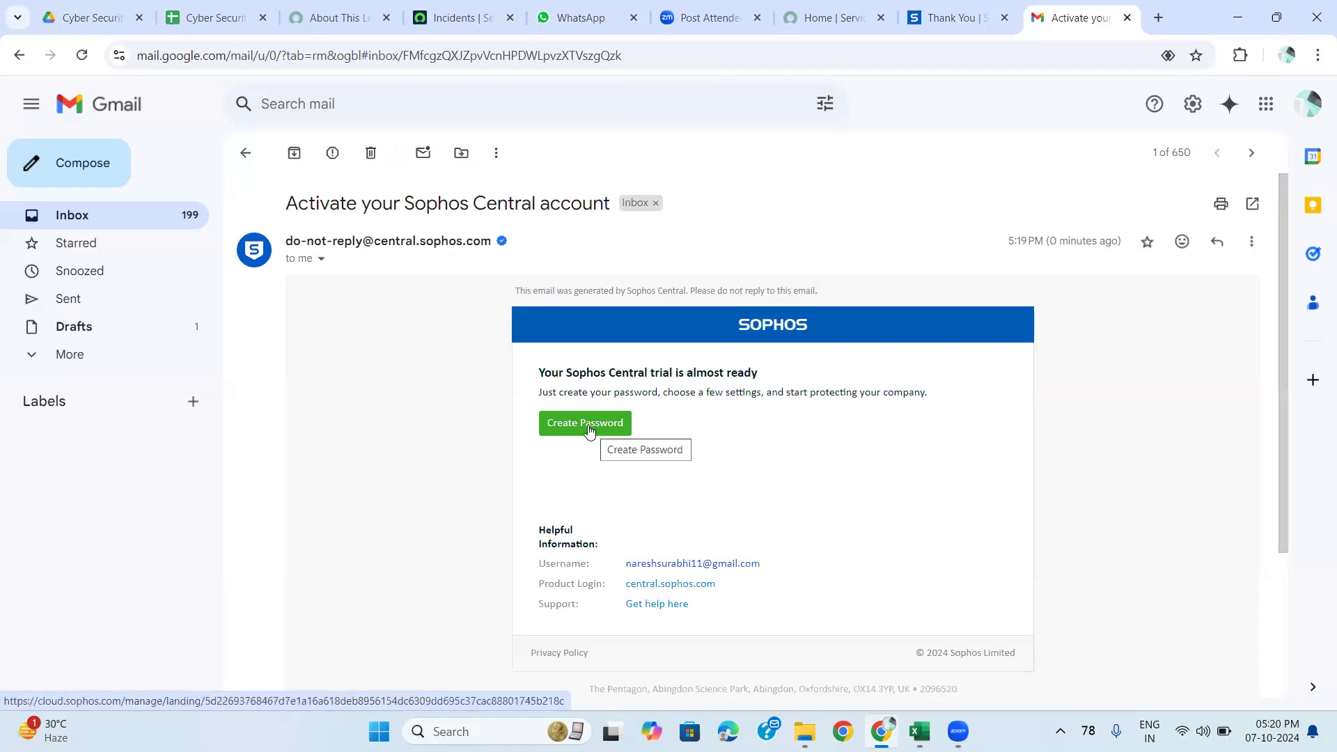
left_click(588, 431)
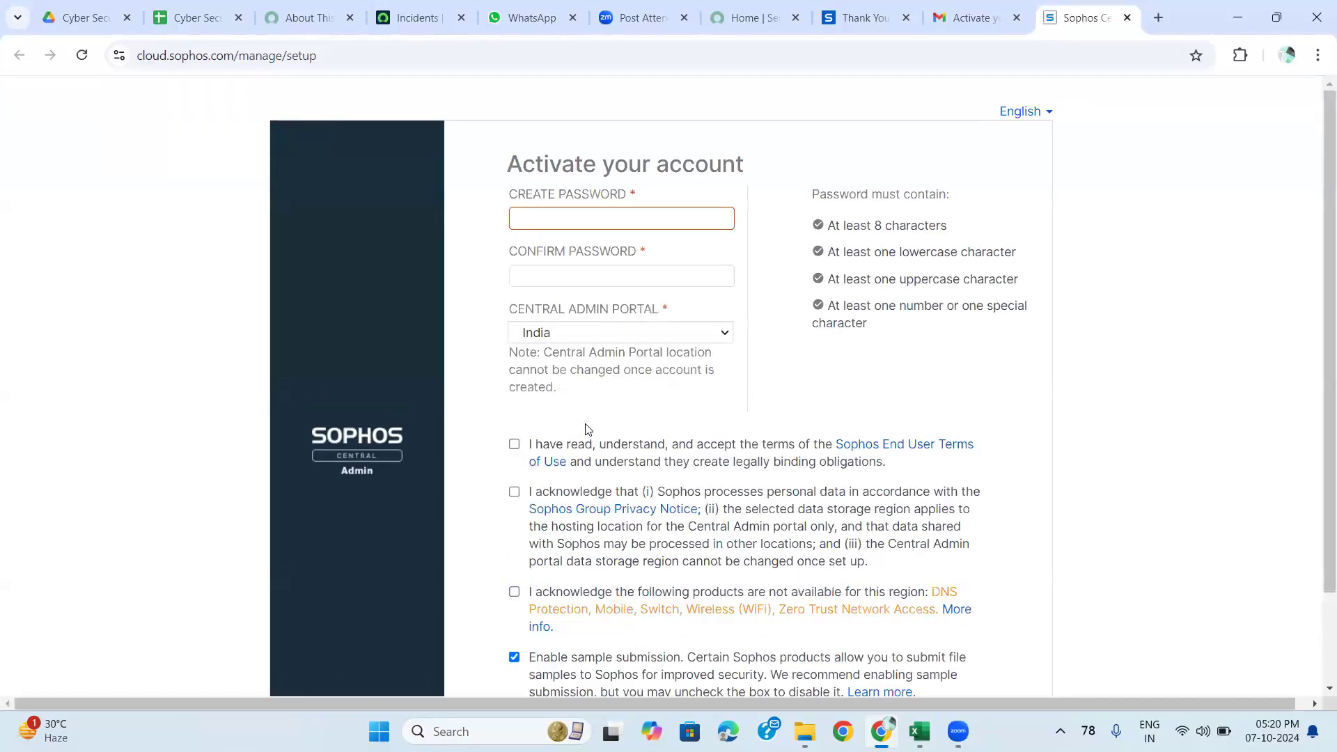
Enter and confirm a new password for the Sophos Central account.
left_click(551, 218)
type("aaaa")
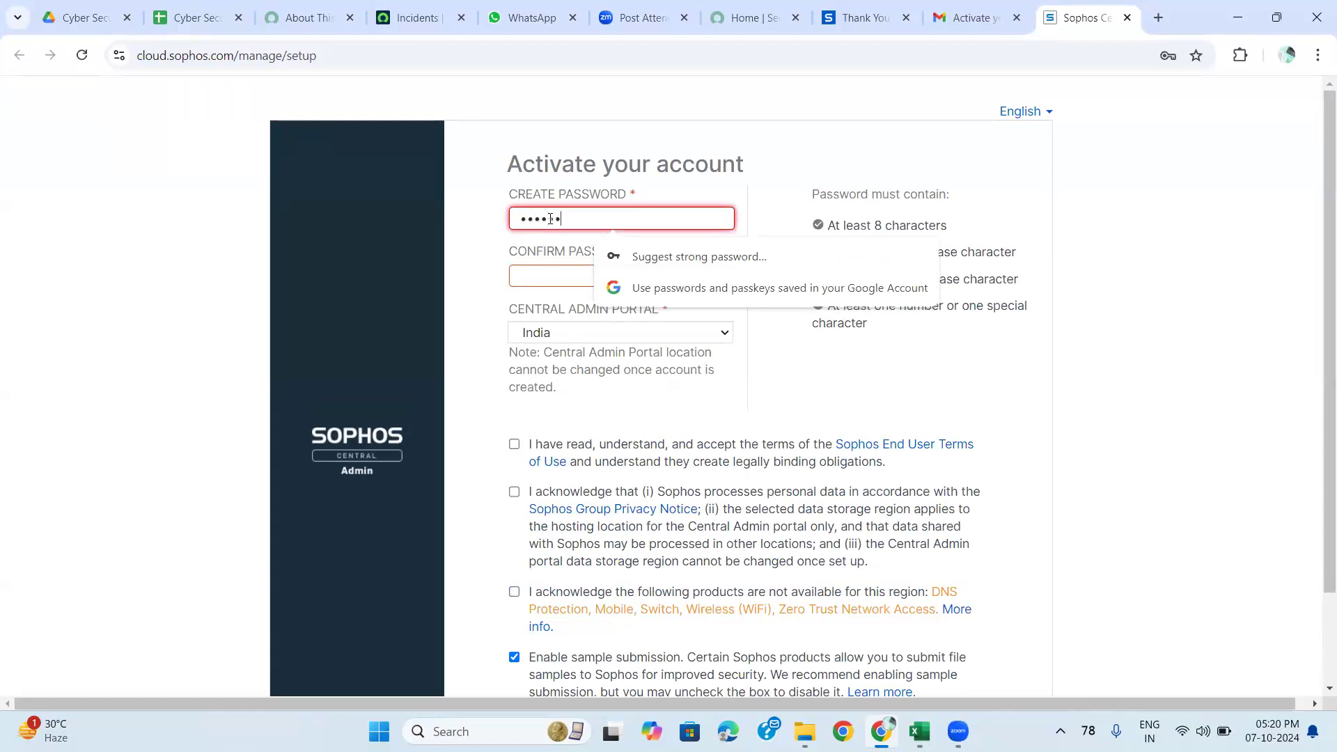
type("a")
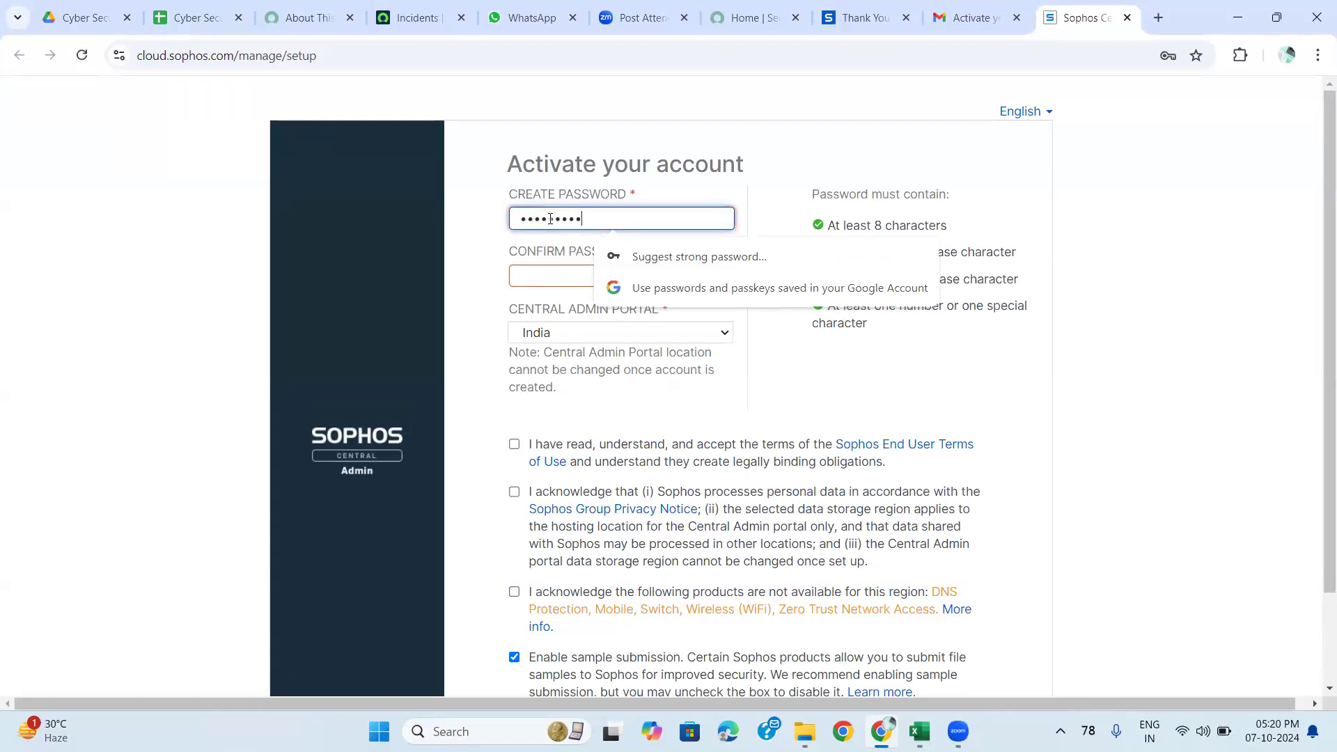
left_click(530, 276)
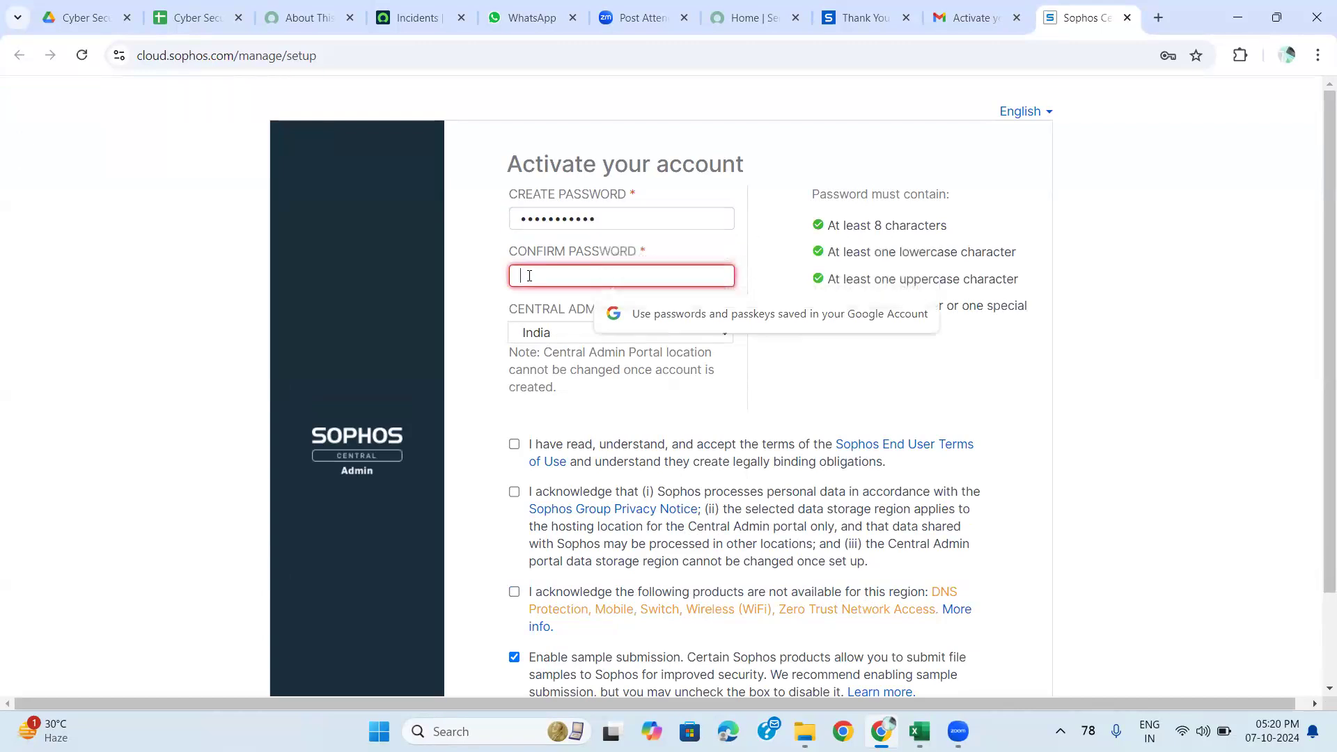
type("aaaaaaaaaaaa")
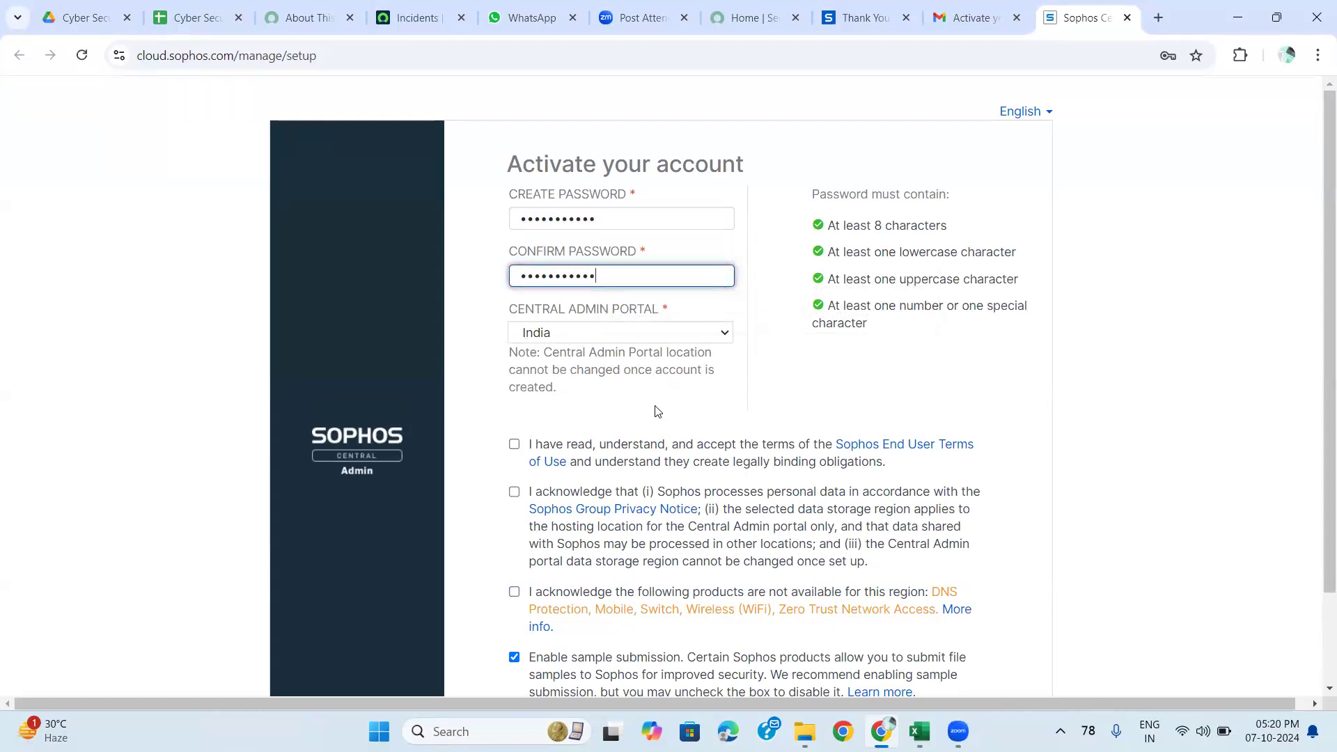
Tick the terms, privacy and regional-availability boxes and activate the account.
scroll(657, 411, "down", 1)
left_click(515, 352)
left_click(514, 399)
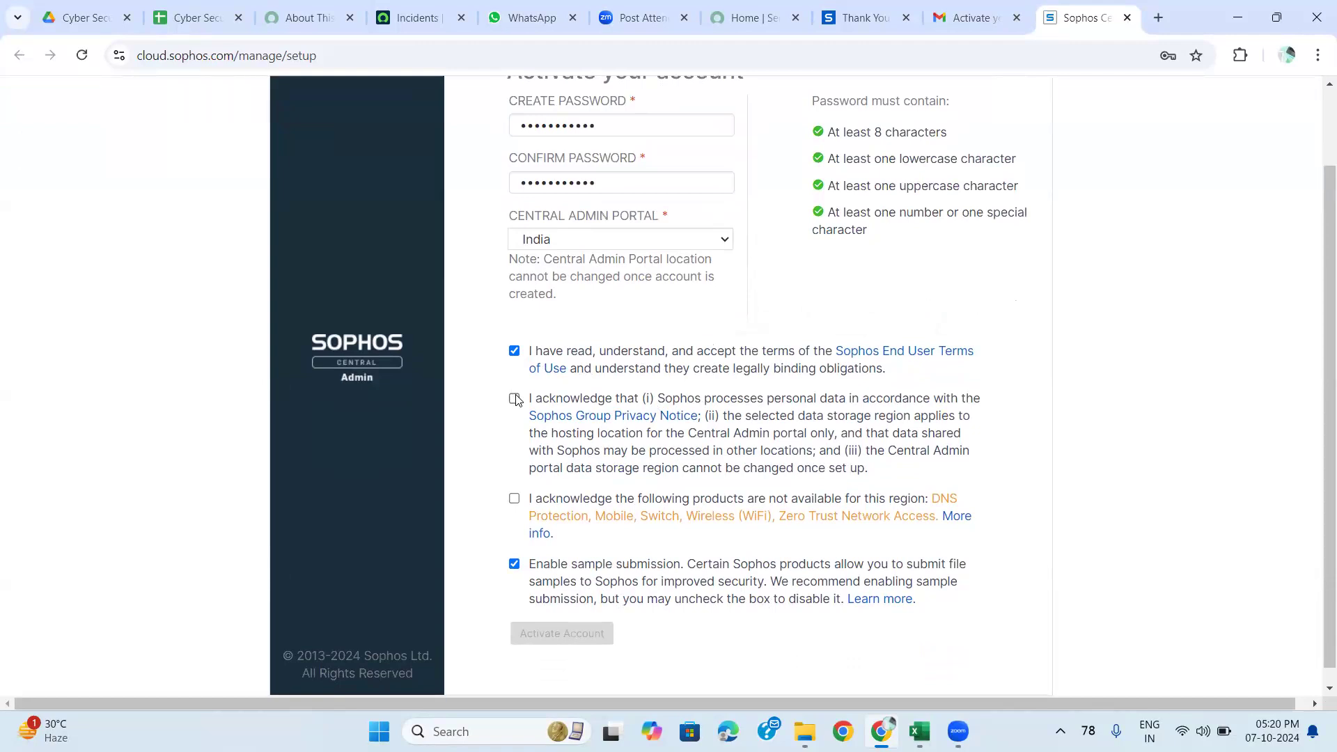
left_click(514, 500)
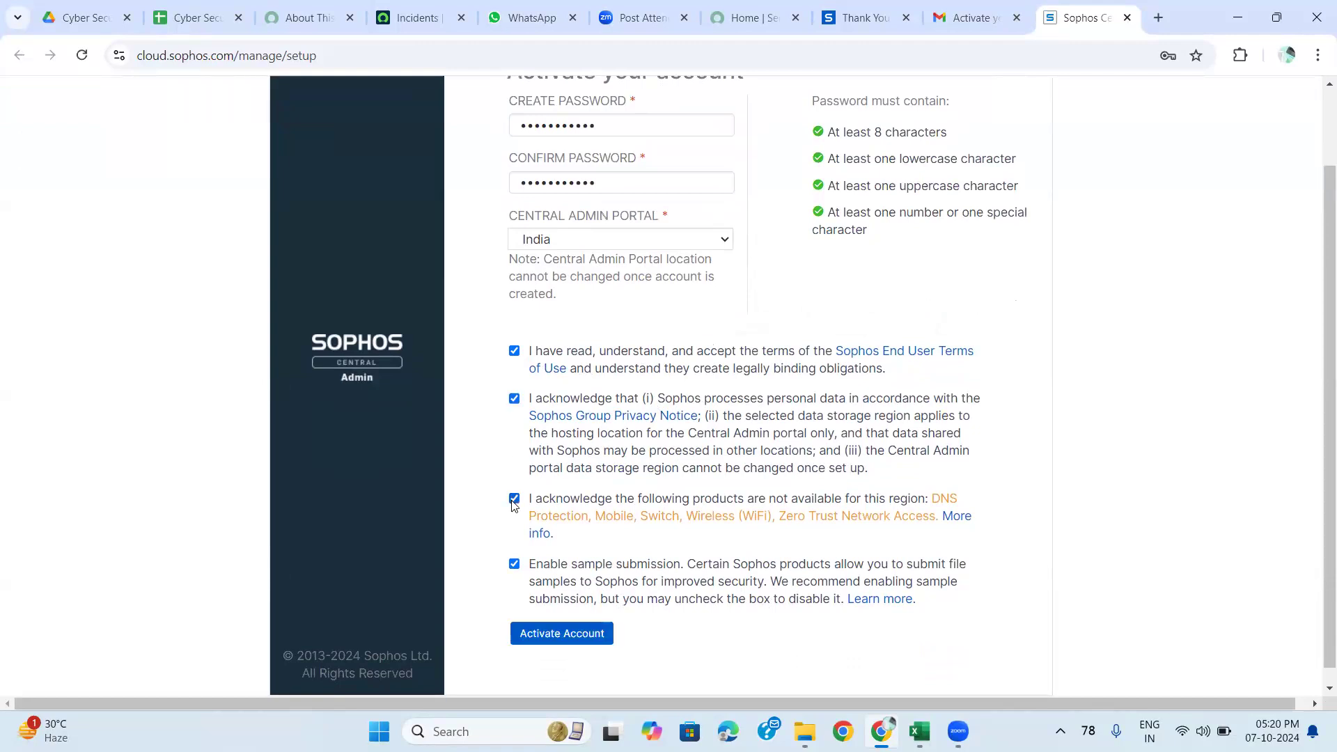
left_click(556, 636)
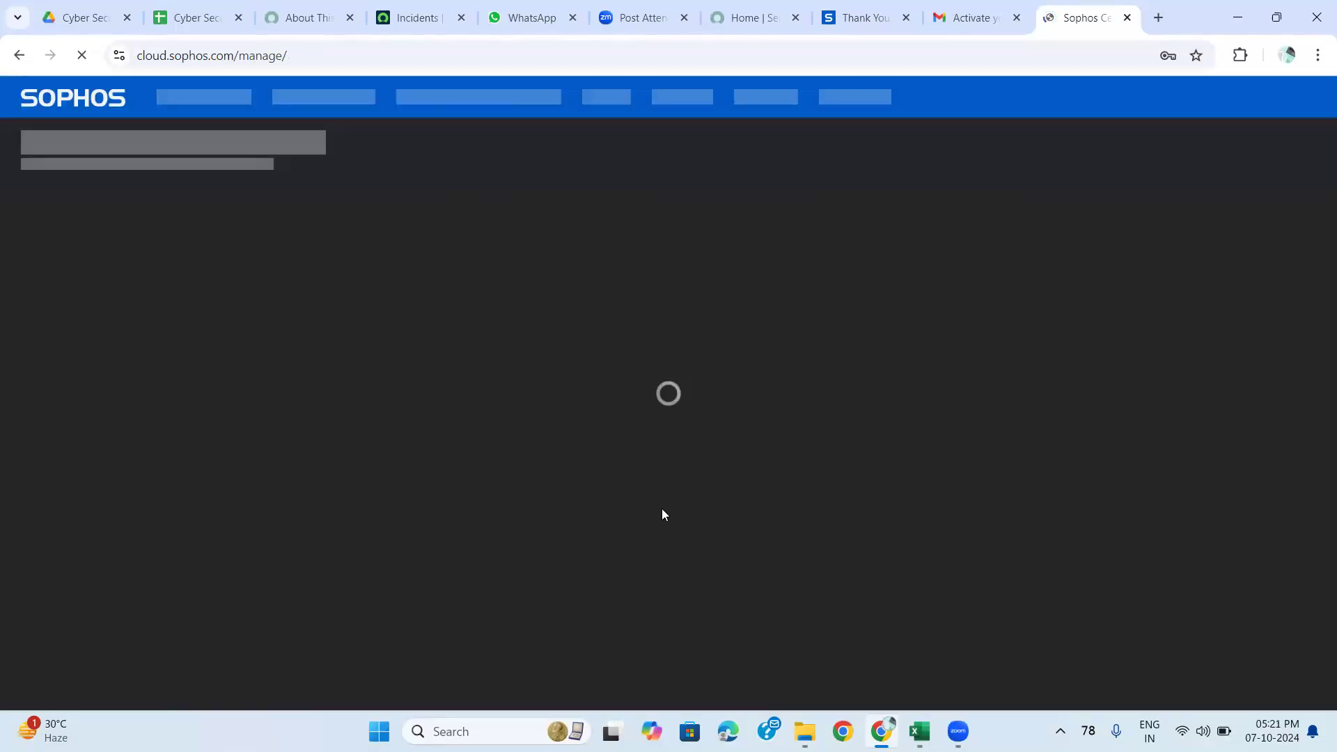
Decline saving the password and review the dashboard's 0 alerts and health score of 100.
left_click(1181, 320)
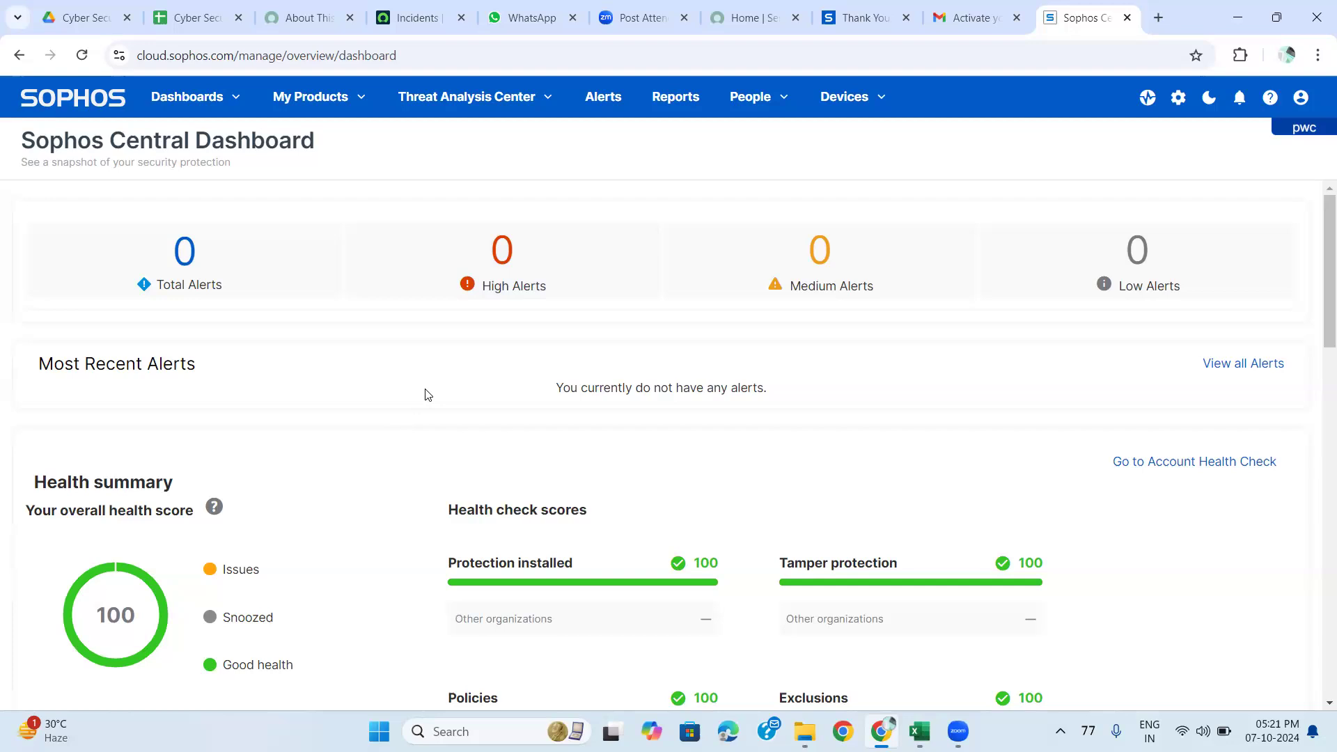
scroll(673, 388, "down", 3)
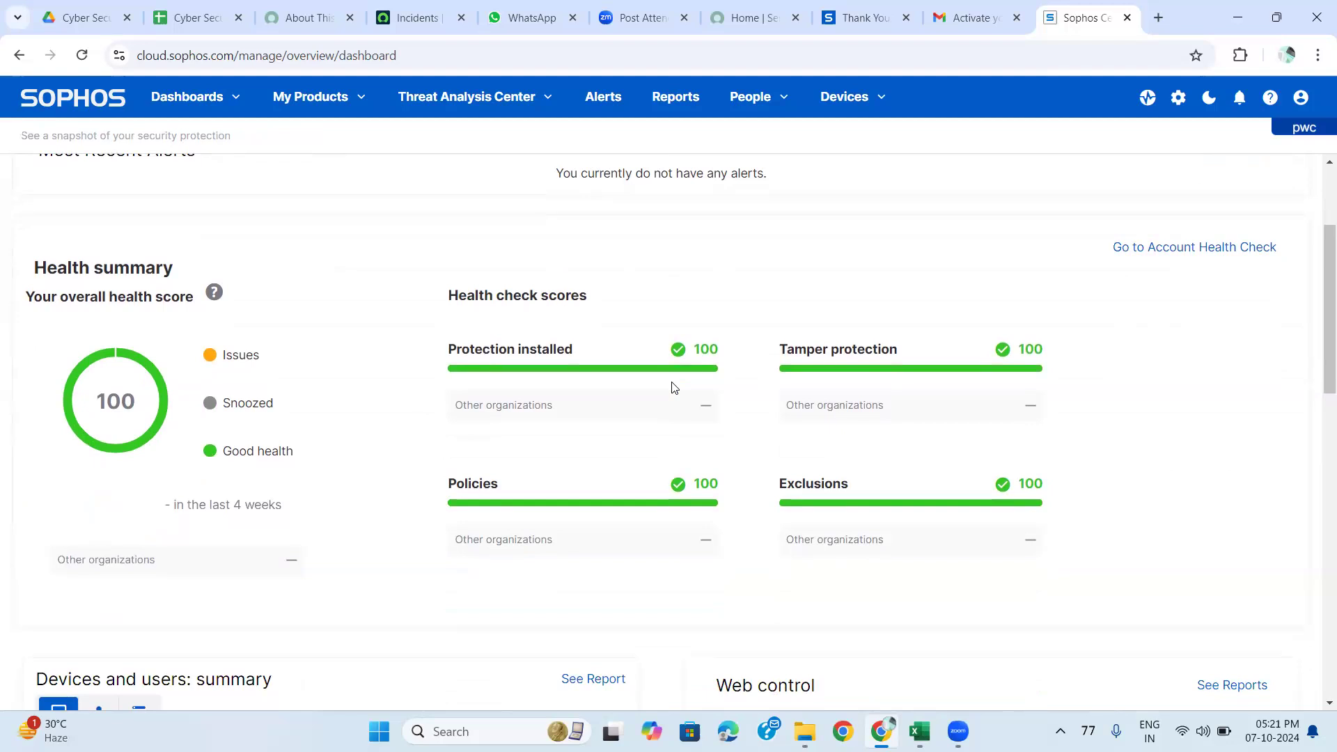
scroll(673, 388, "down", 3)
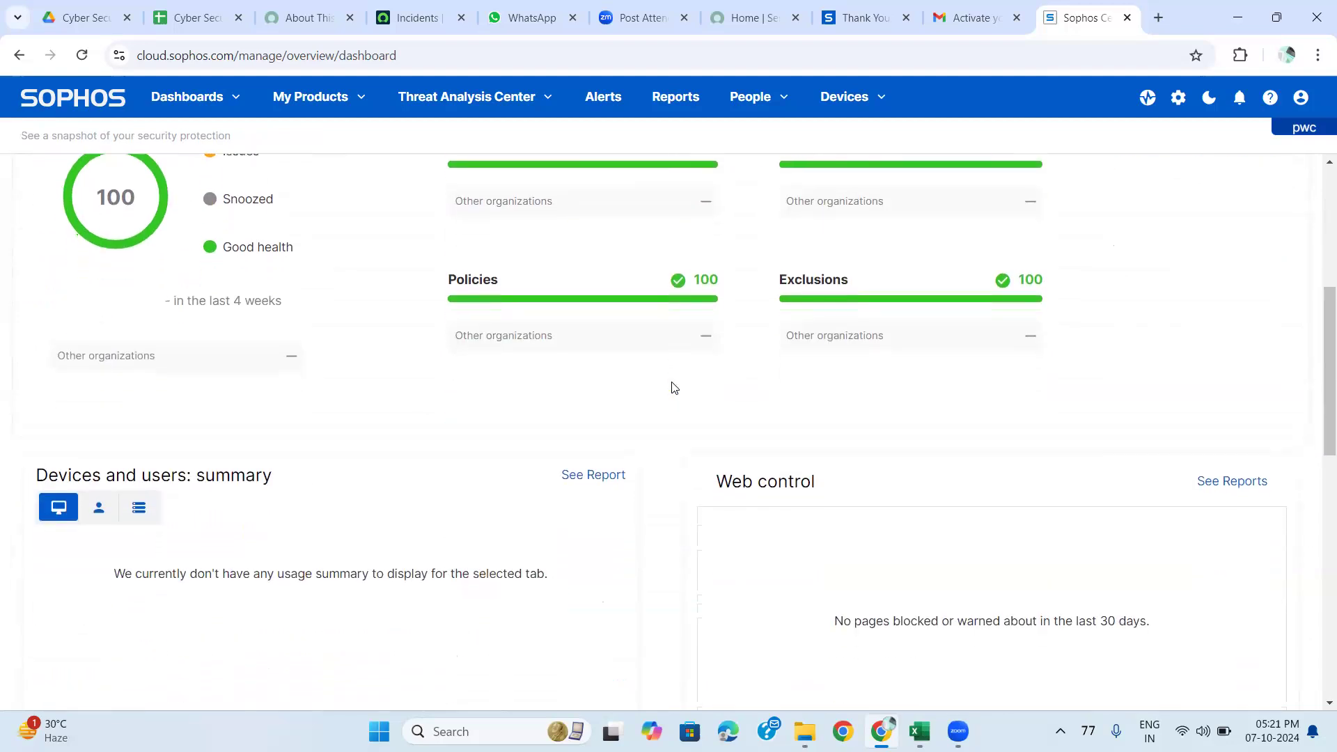
scroll(673, 384, "up", 6)
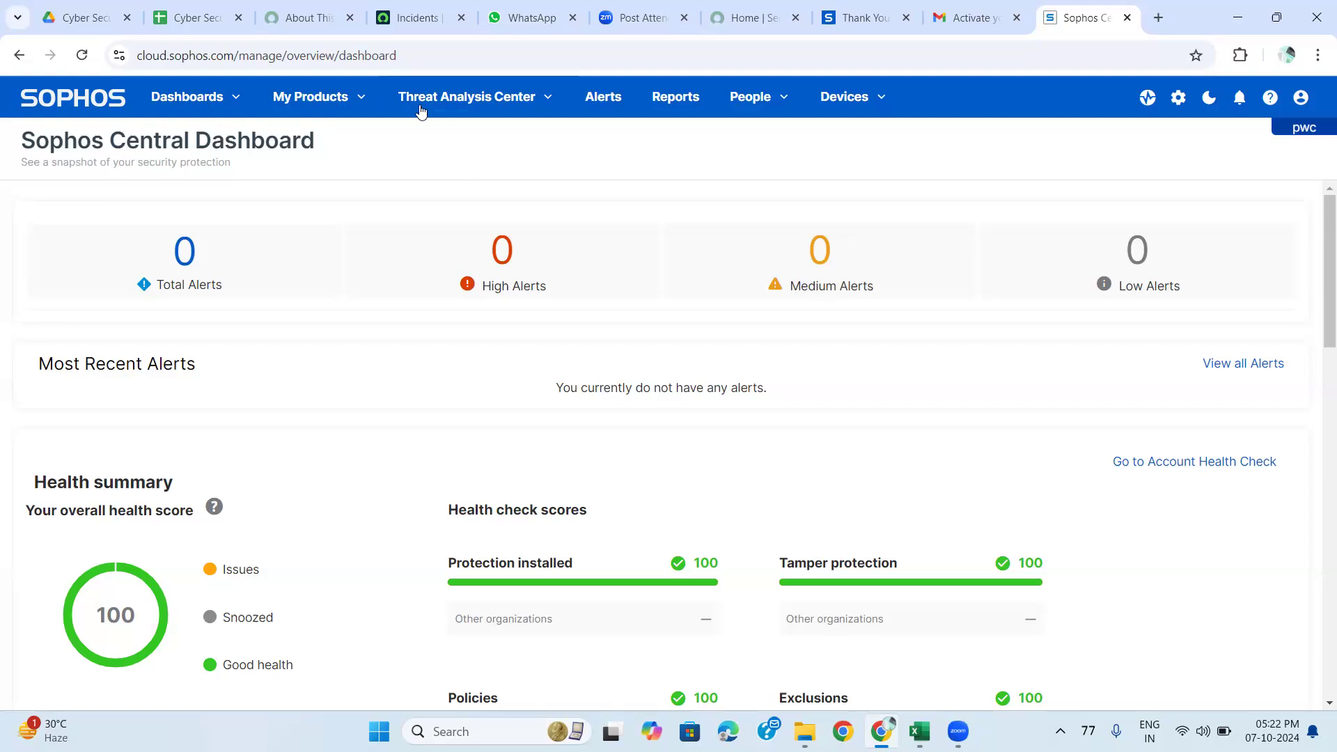
Browse My Products' Server, Email Protection, Phish Threat, Firewall and Switches menus, then open Free Trials.
left_click(307, 97)
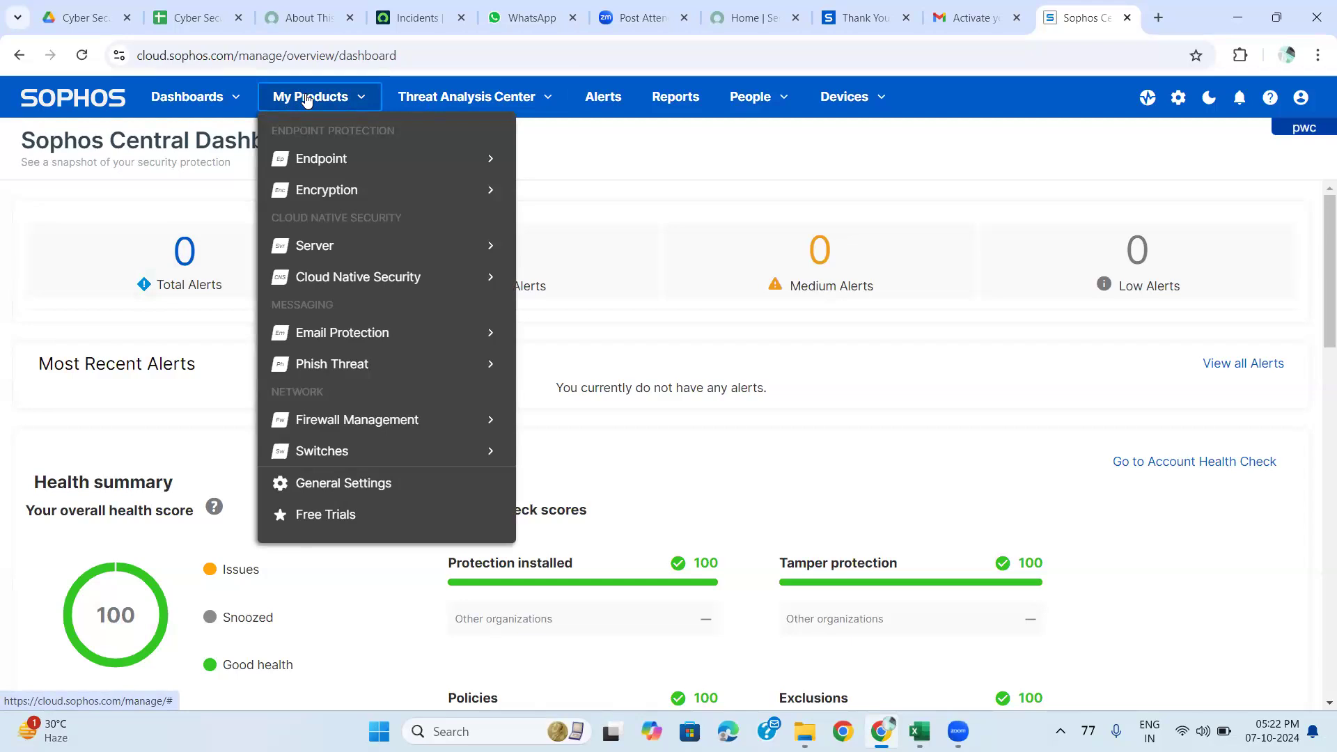
mouse_move(324, 252)
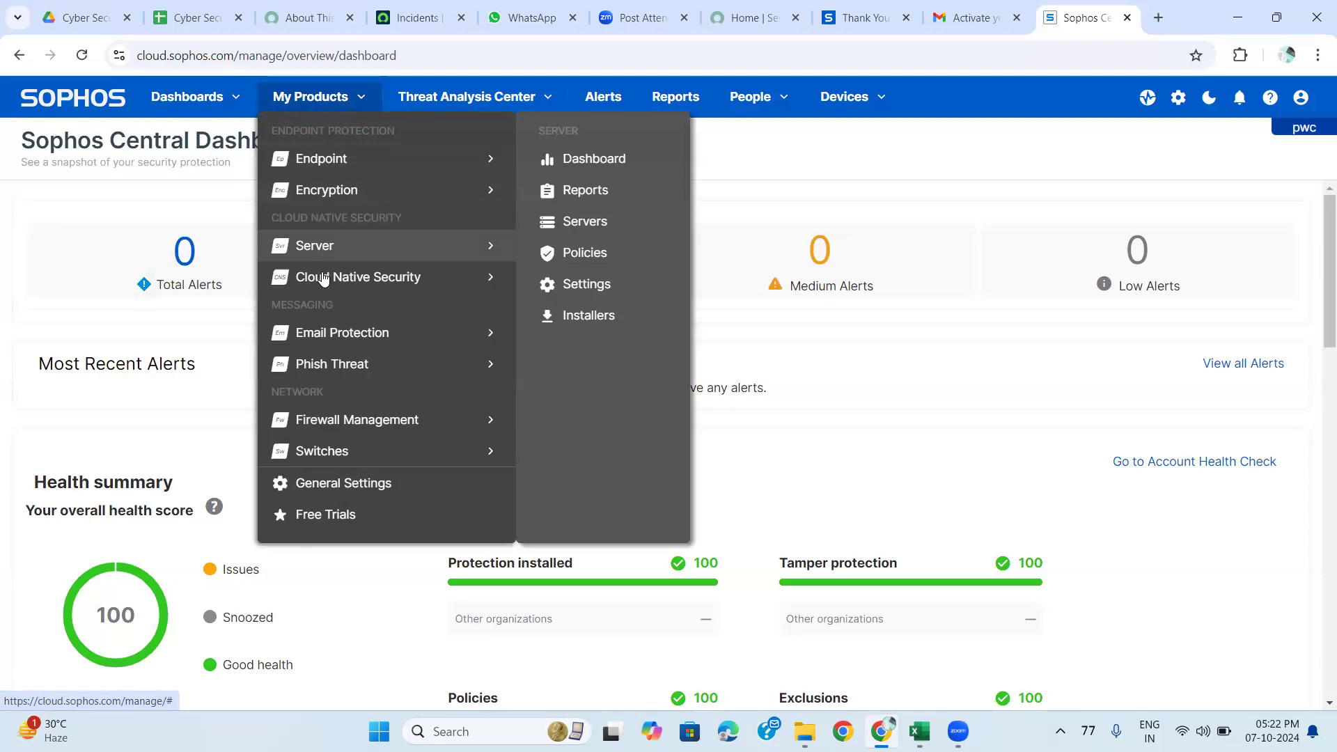
mouse_move(324, 284)
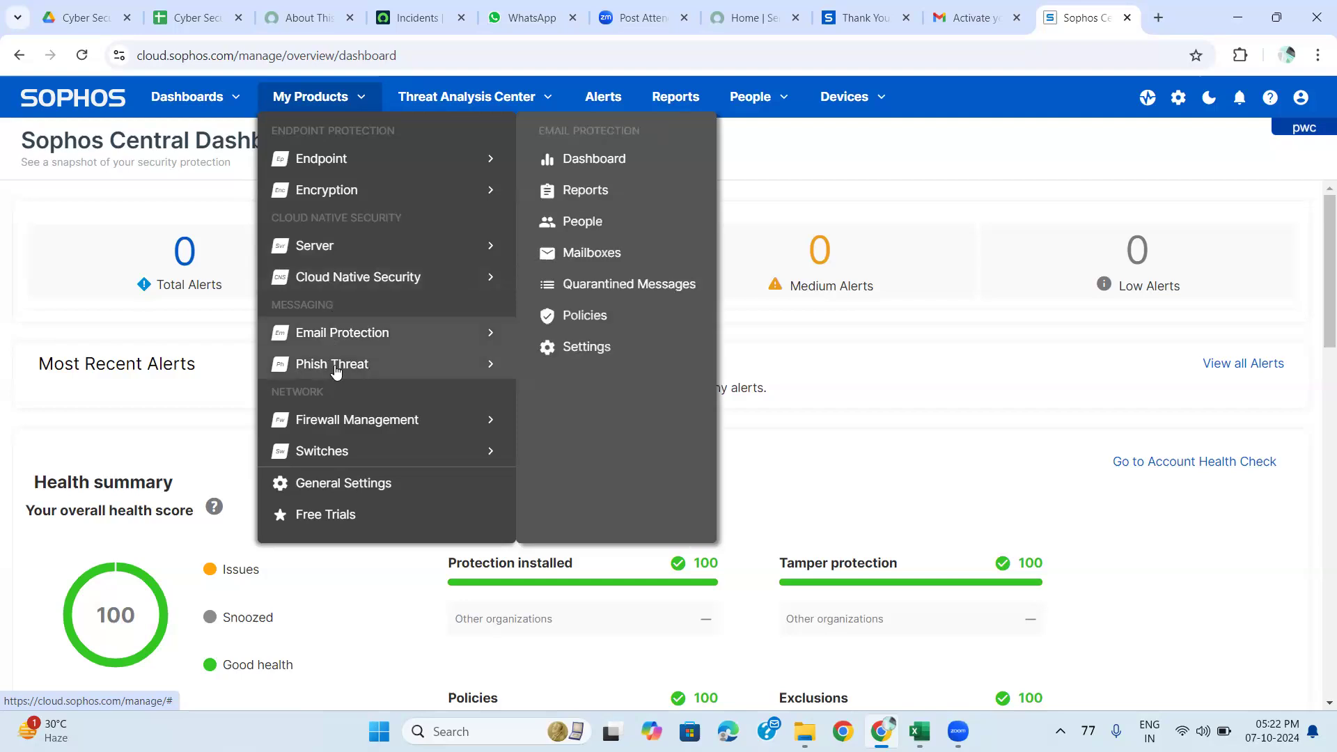
mouse_move(335, 370)
mouse_move(341, 423)
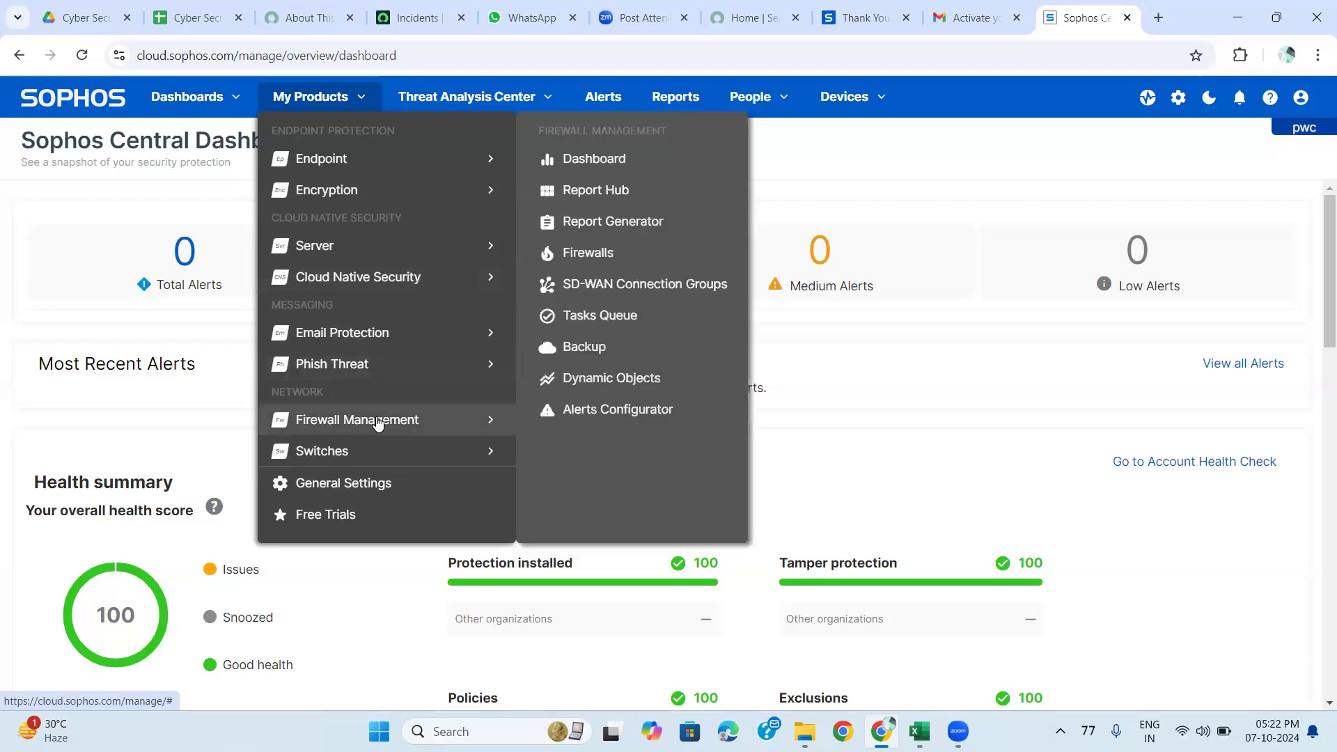
mouse_move(384, 440)
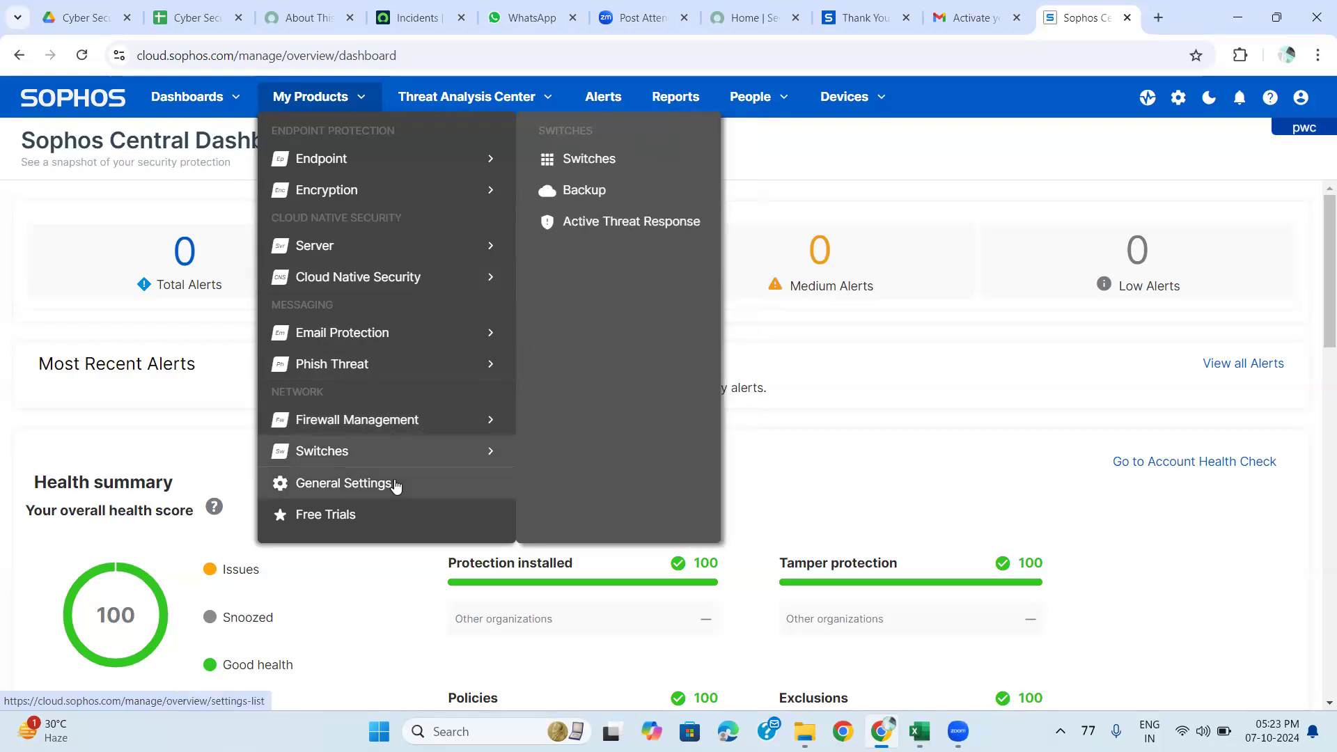
left_click(347, 514)
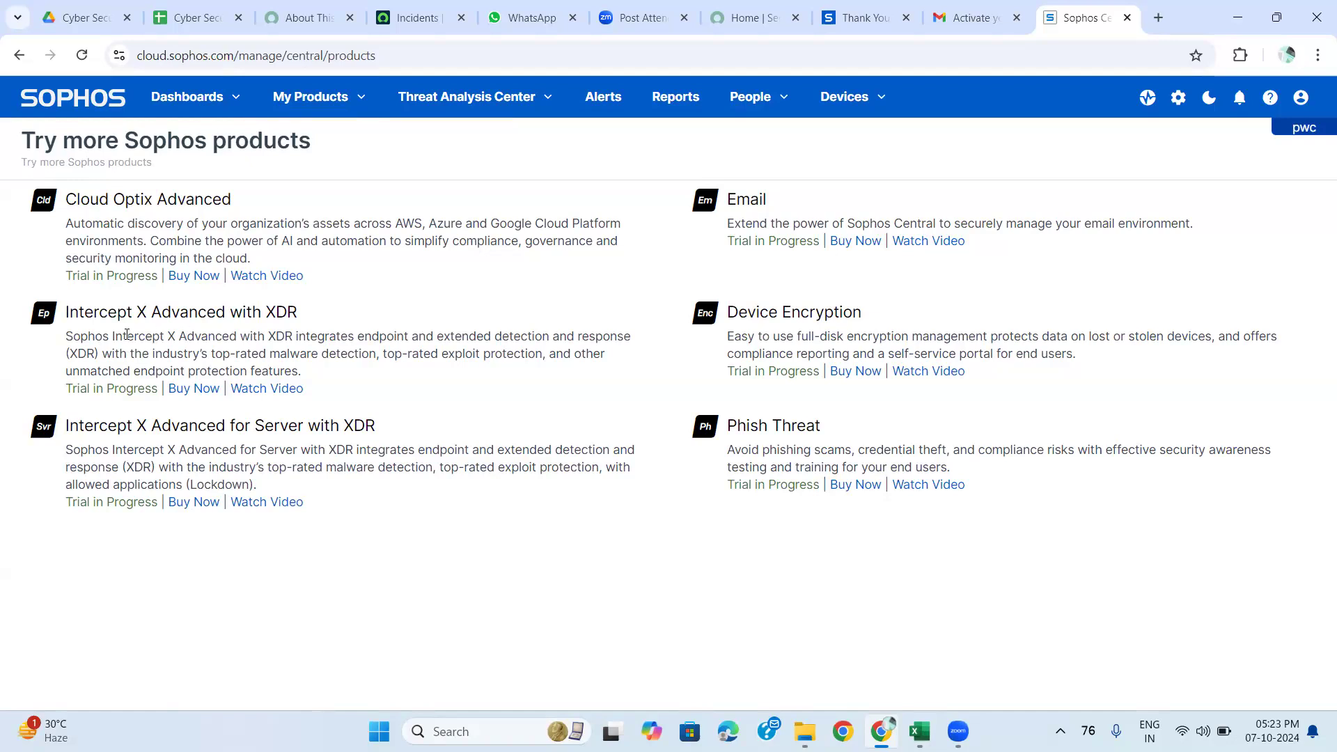
Highlight 'Intercept X' in the trial products list.
double_click(165, 335)
left_click_drag(164, 335, 172, 335)
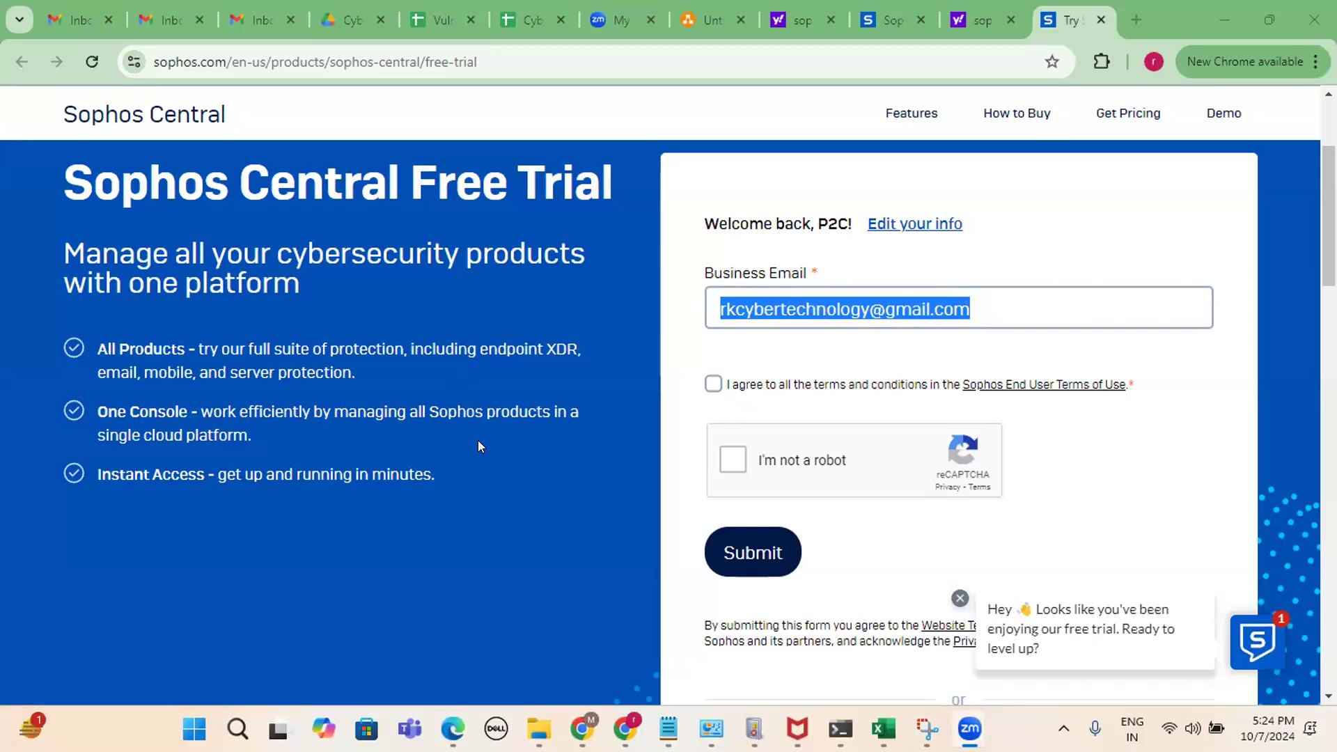
In the Cyber Security Material sheet, inspect the C3 login link and B5–B6 credential labels.
left_click(521, 9)
mouse_move(485, 328)
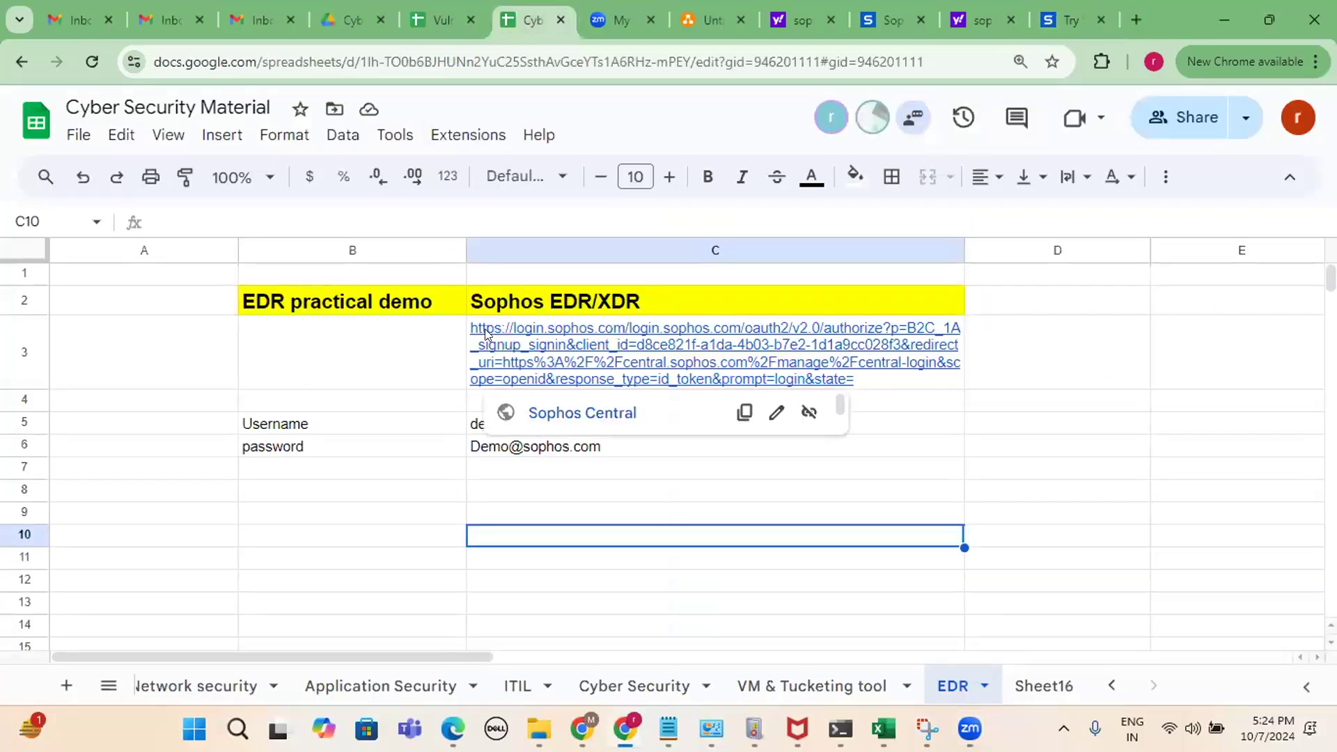
left_click(897, 376)
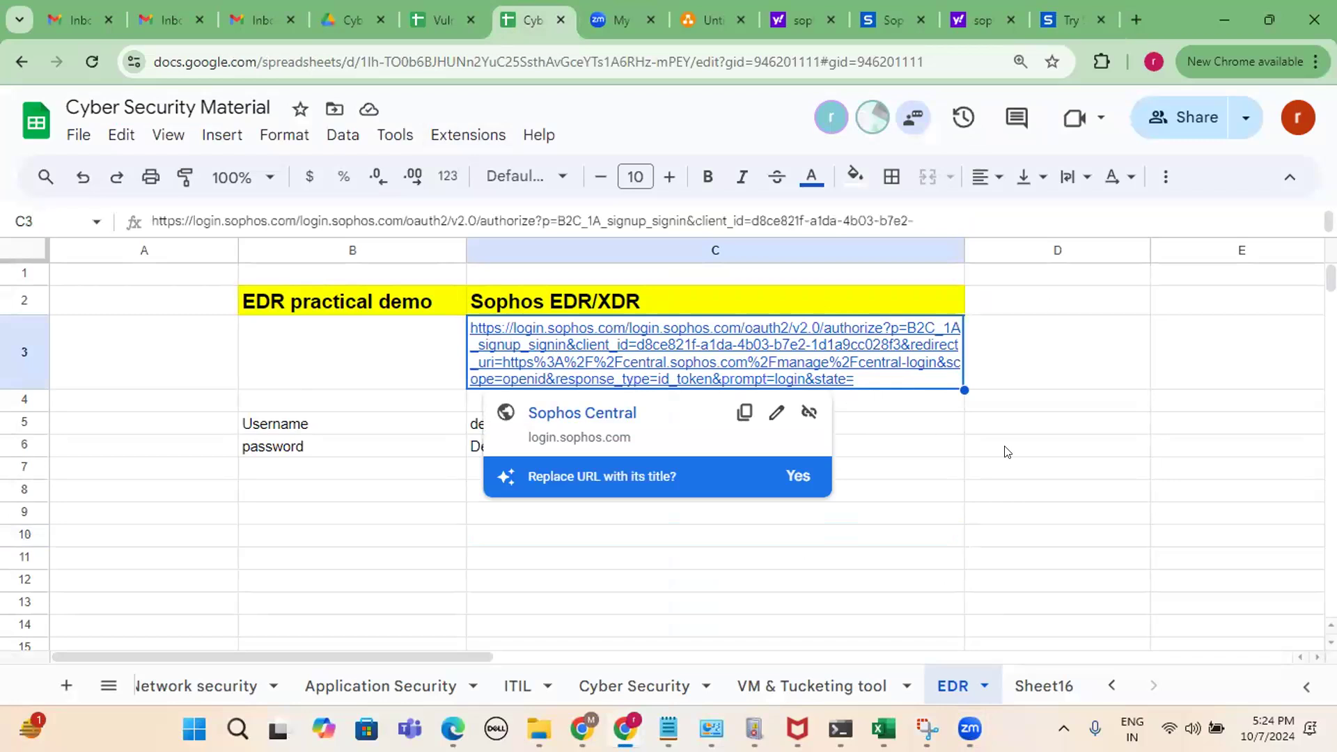
left_click(1057, 424)
left_click(293, 429)
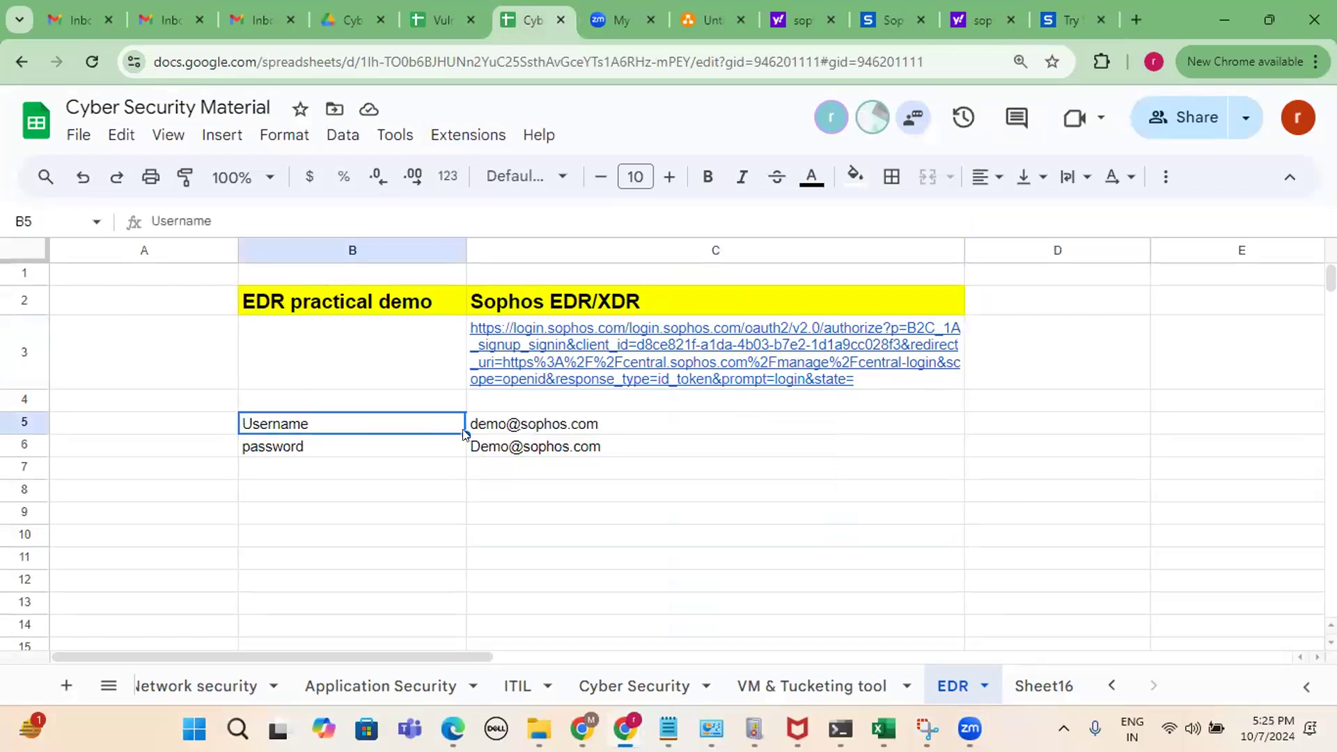
left_click(315, 451)
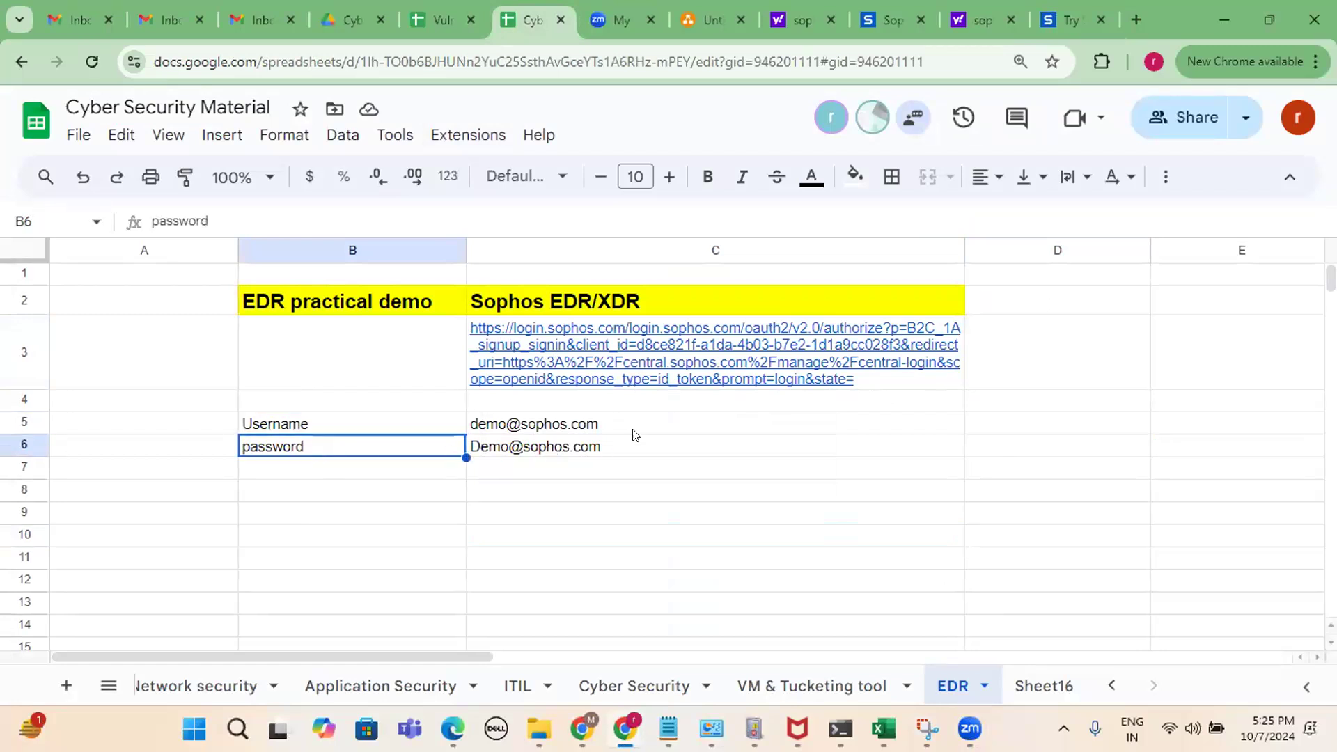
Try replacing C3's URL with its title, then undo to keep the full link.
right_click(683, 355)
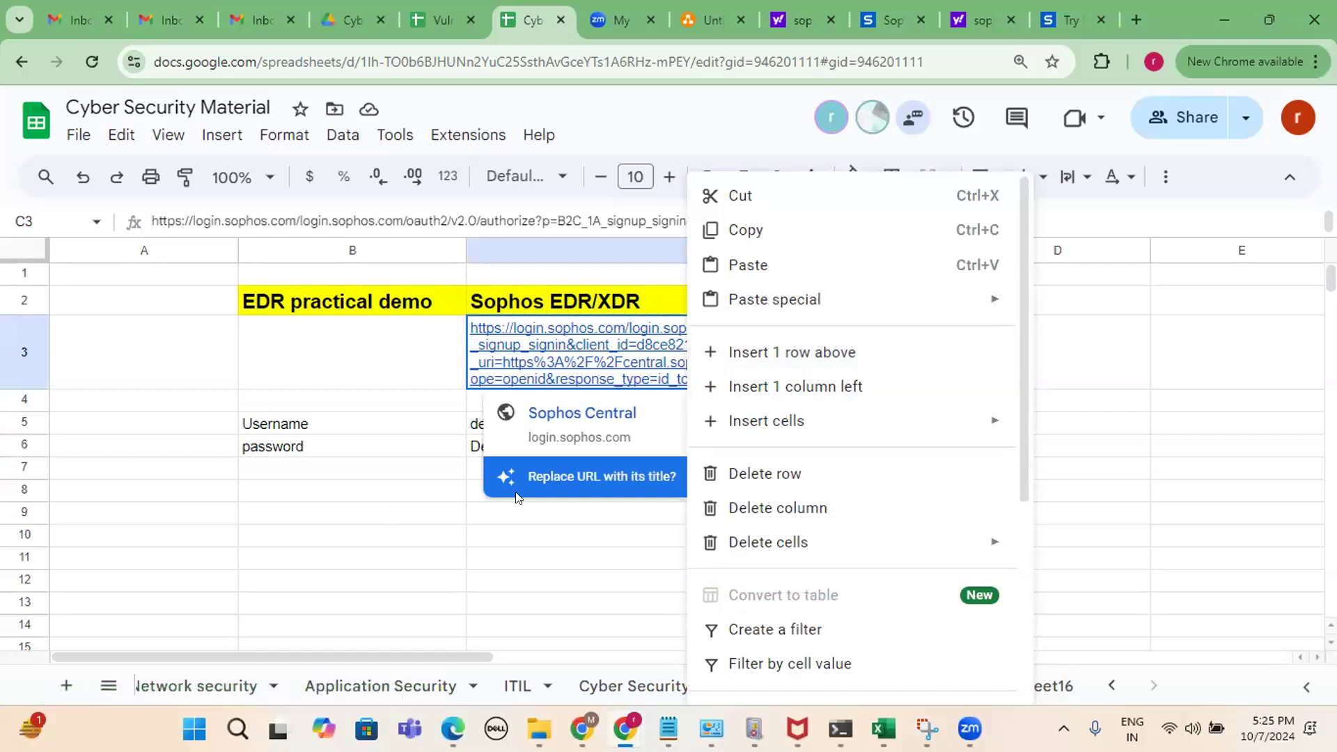
left_click(598, 382)
left_click(597, 366)
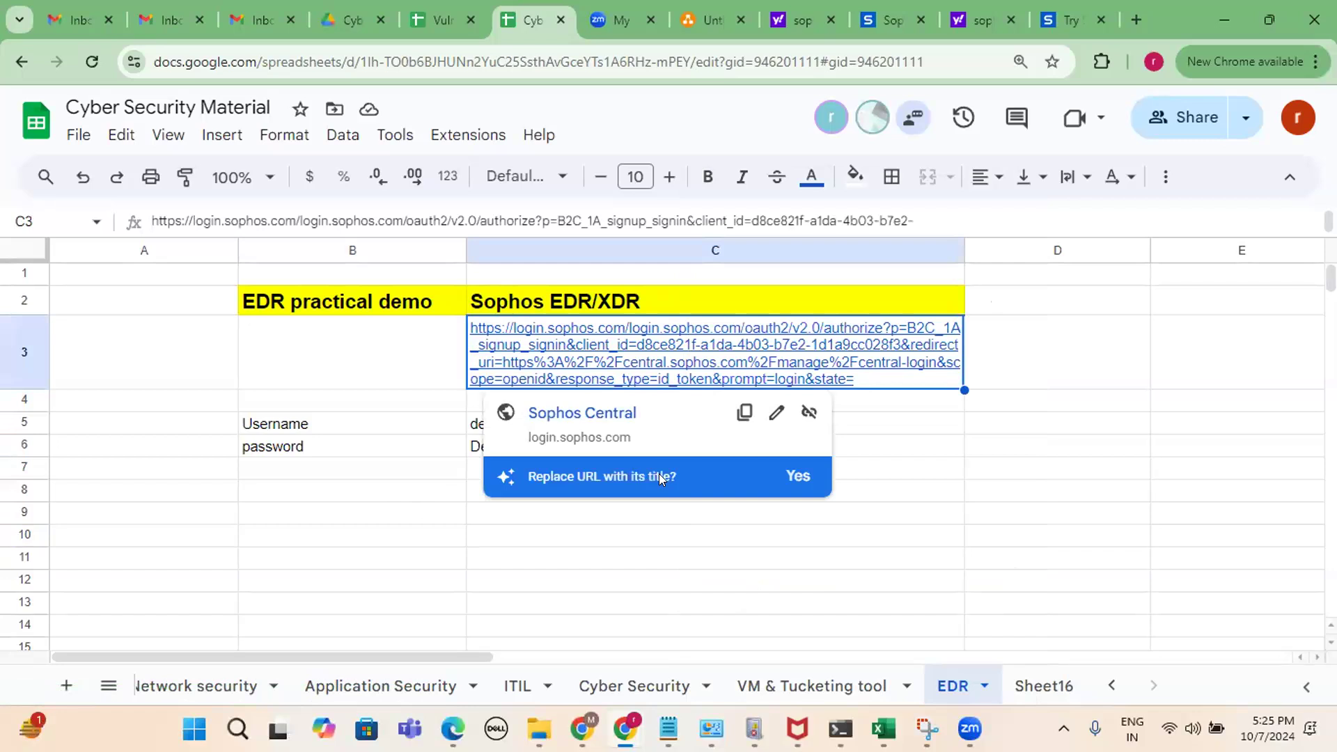
left_click(798, 476)
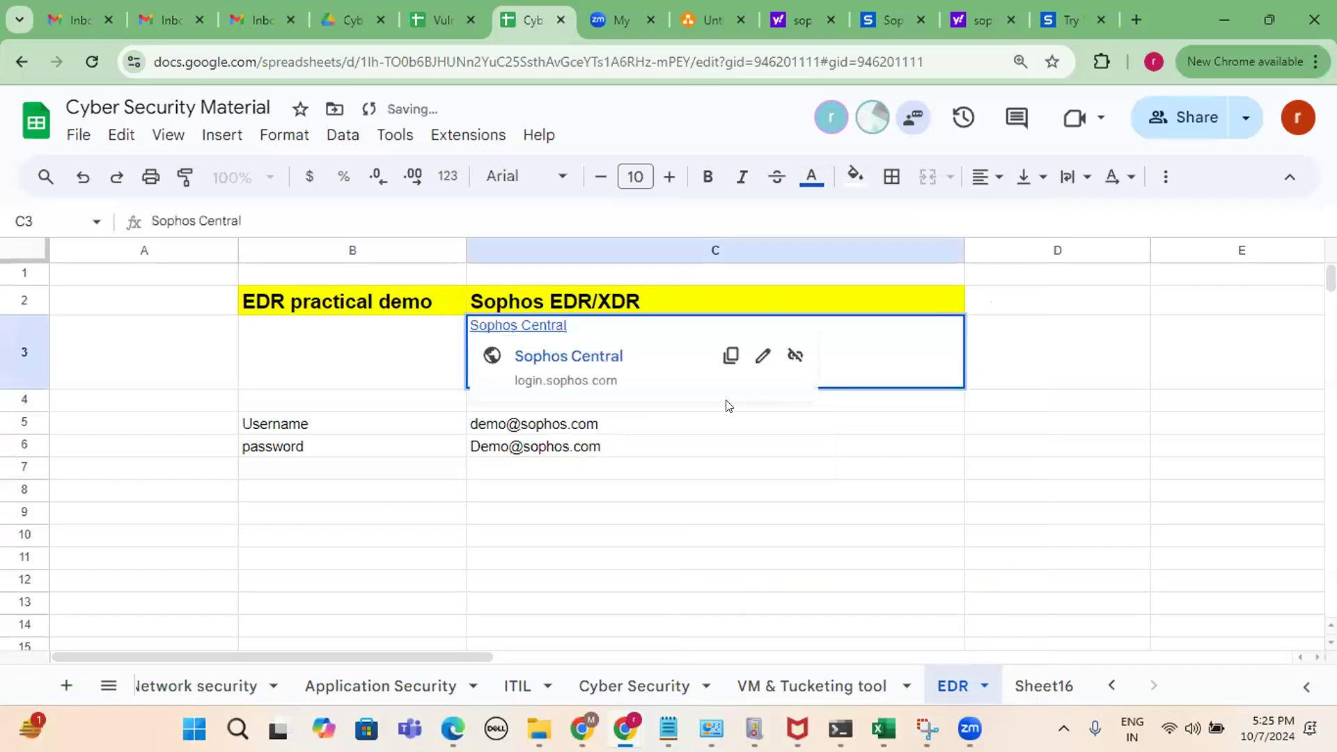
left_click(761, 478)
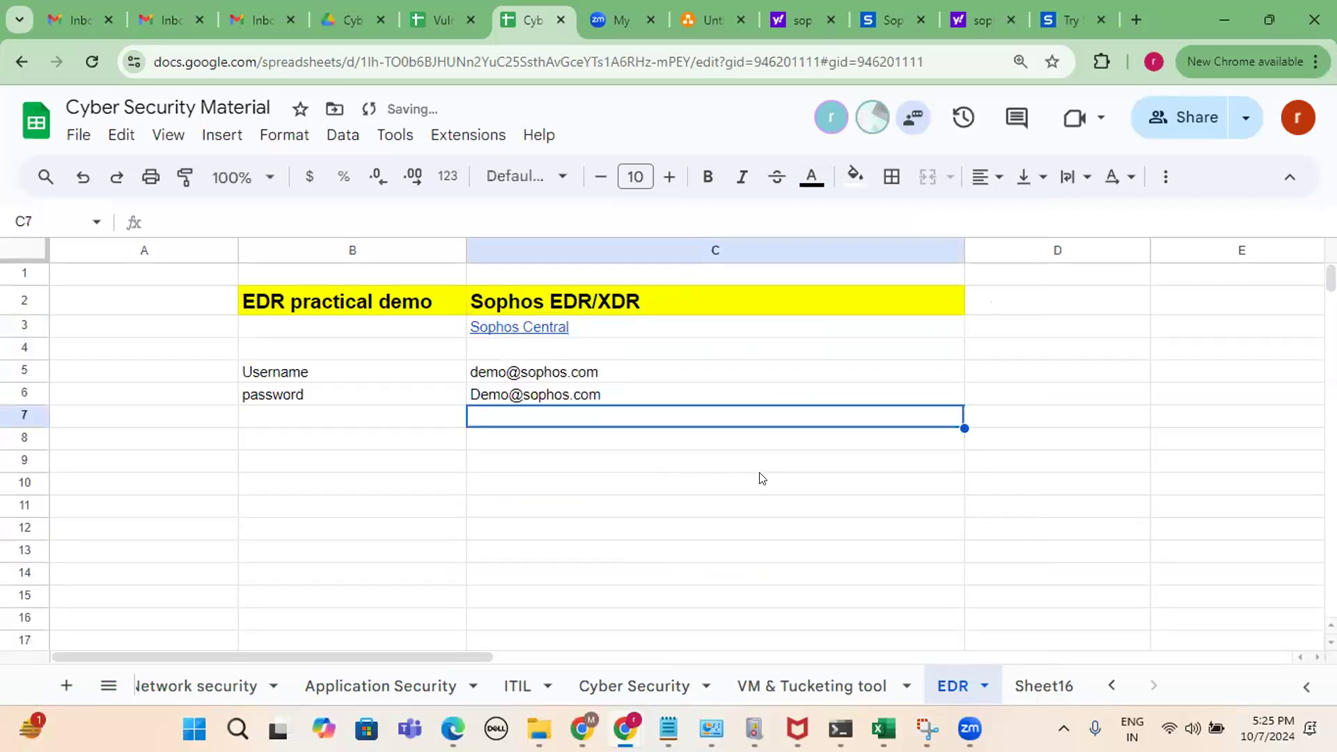
key("ctrl+z")
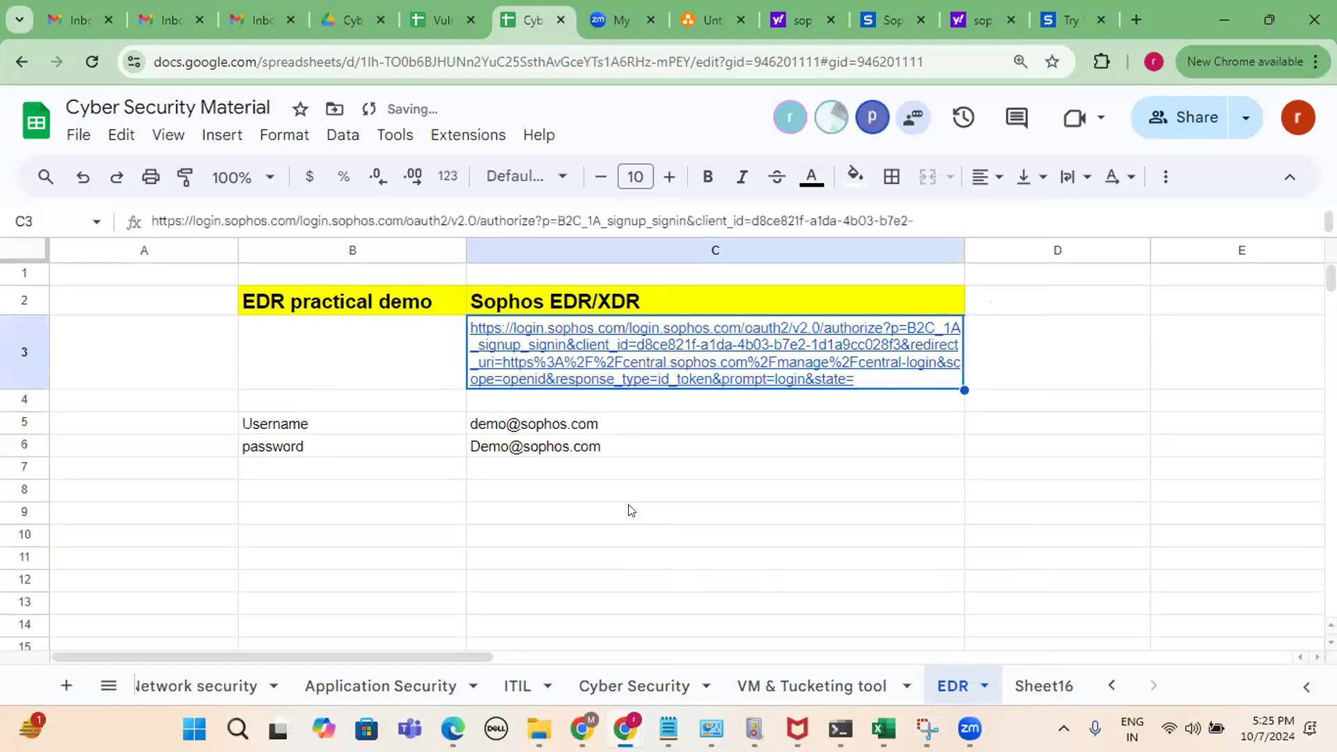
Select and copy the full Sophos login URL in C3, then open a new browser tab.
left_click(627, 508)
left_click(869, 385)
double_click(871, 383)
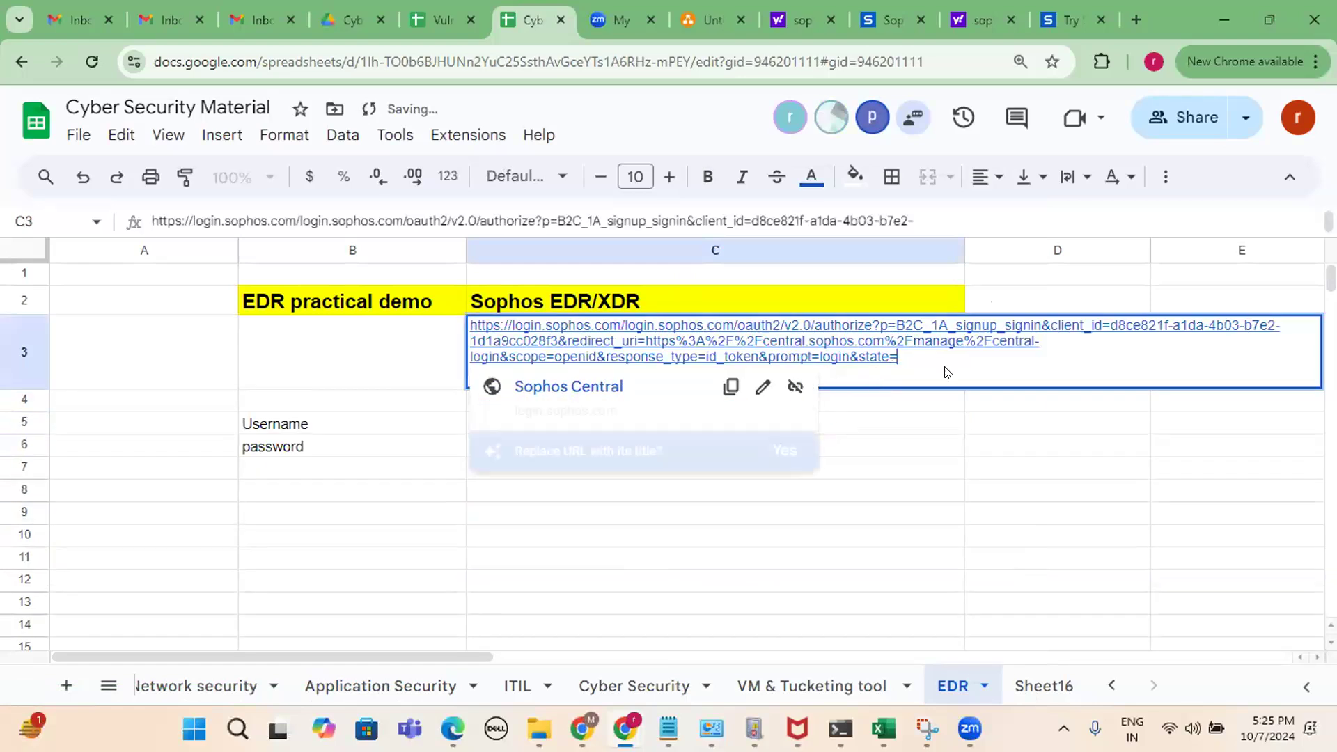
left_click_drag(923, 355, 226, 300)
key("ctrl+c")
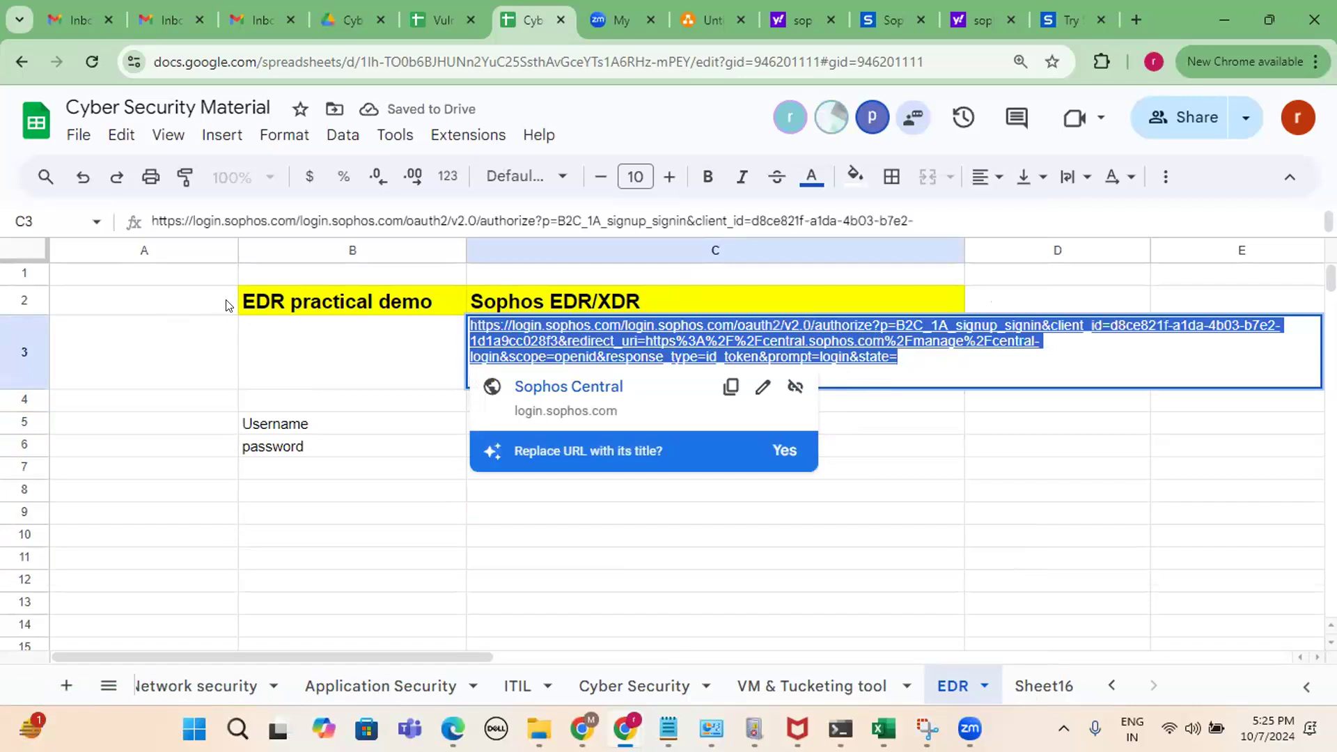
left_click(338, 529)
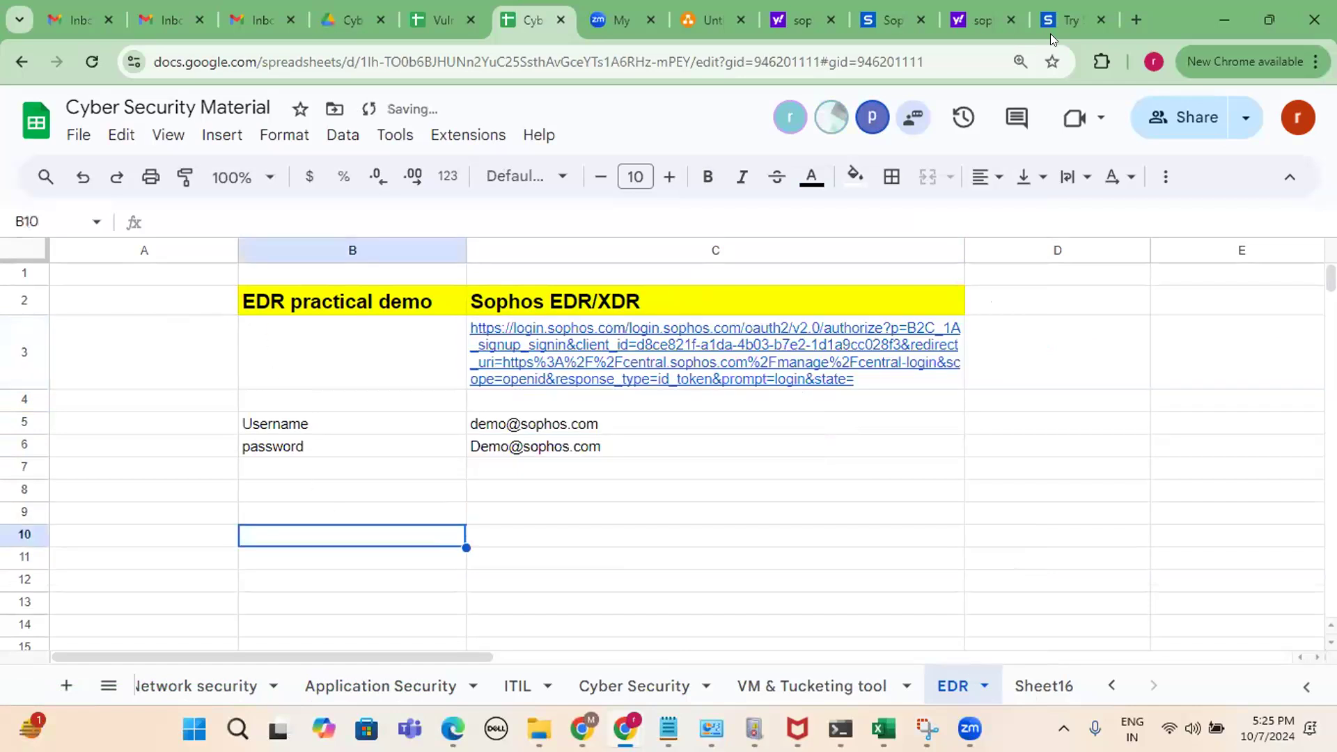
left_click(1136, 19)
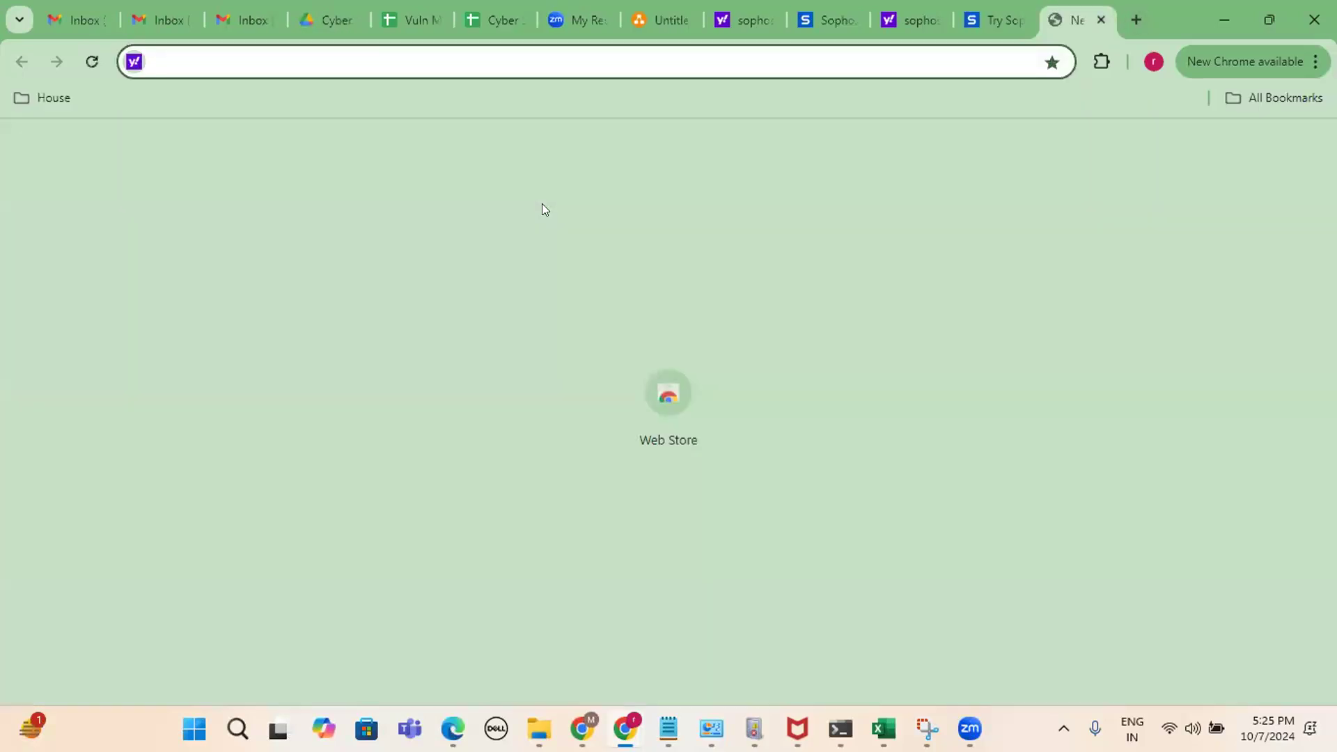
Load the pasted Sophos login URL, submit the saved demo e-mail and type the account password.
key("ctrl+v")
key("Return")
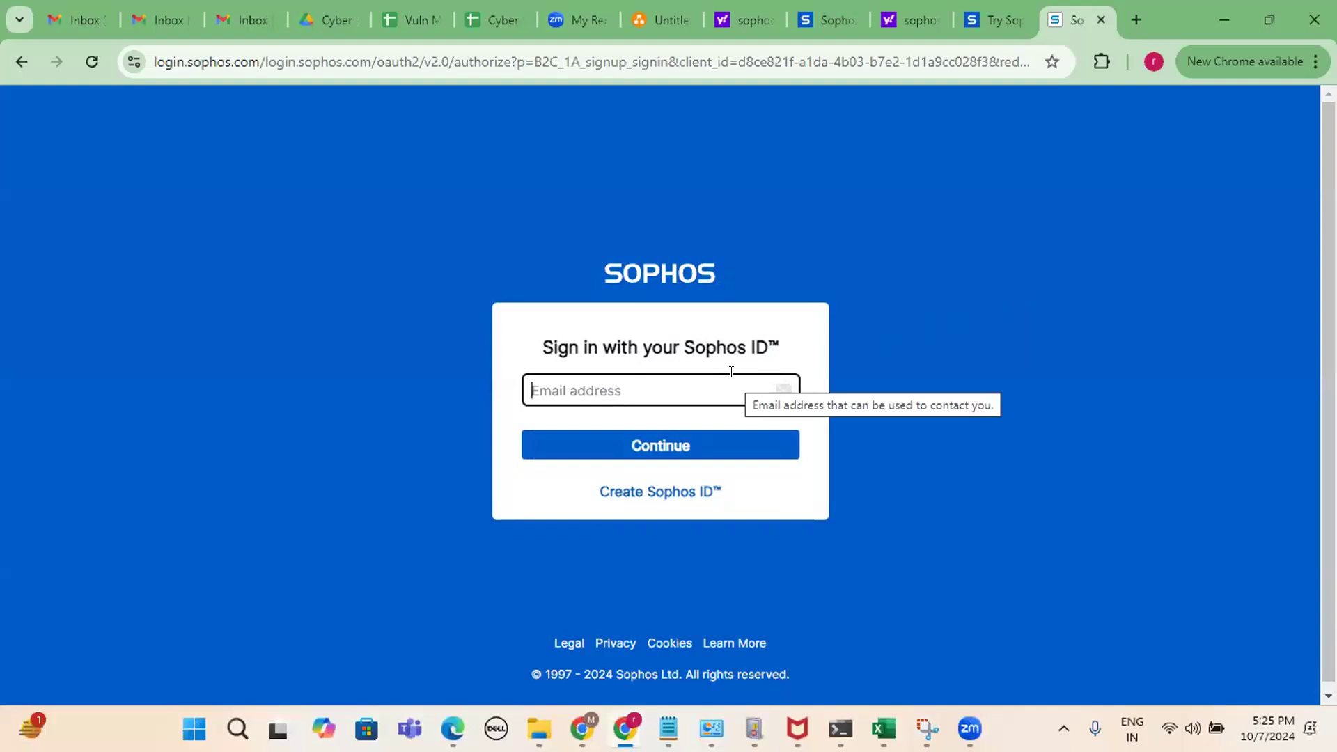
type("demo")
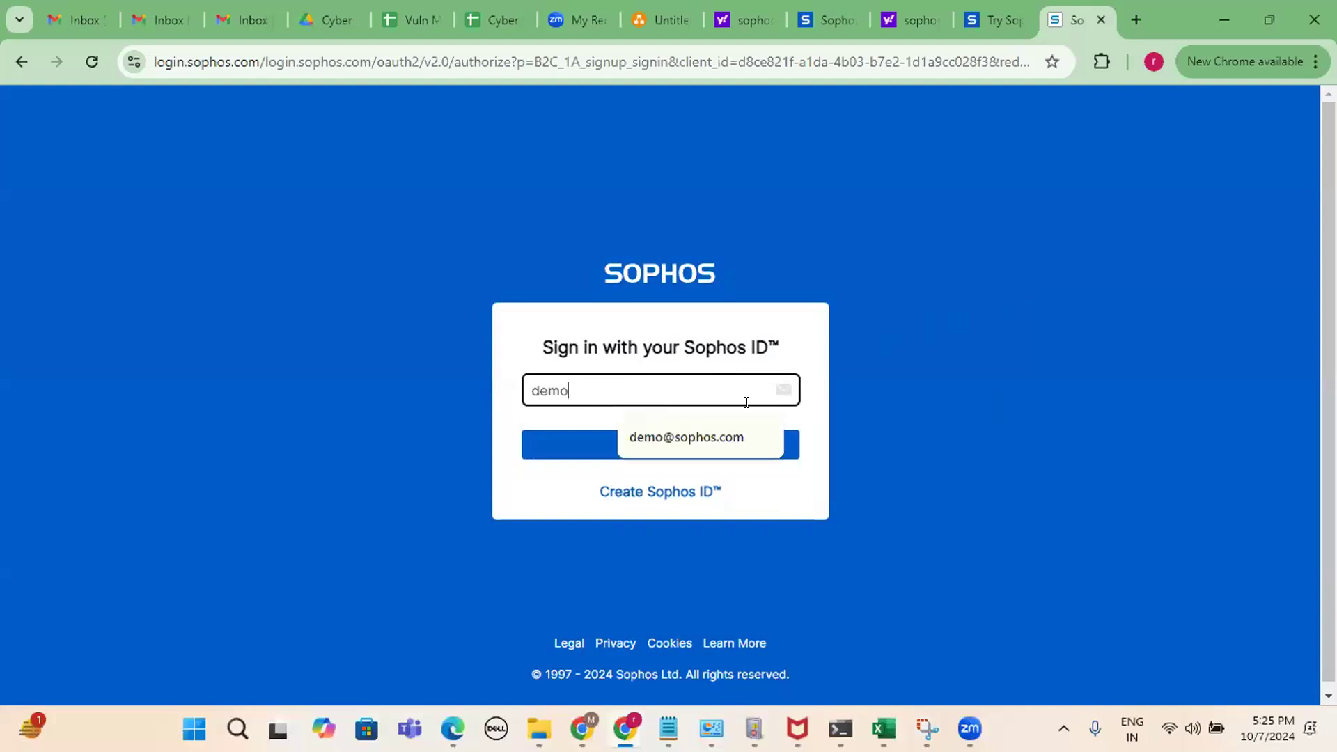
left_click(746, 438)
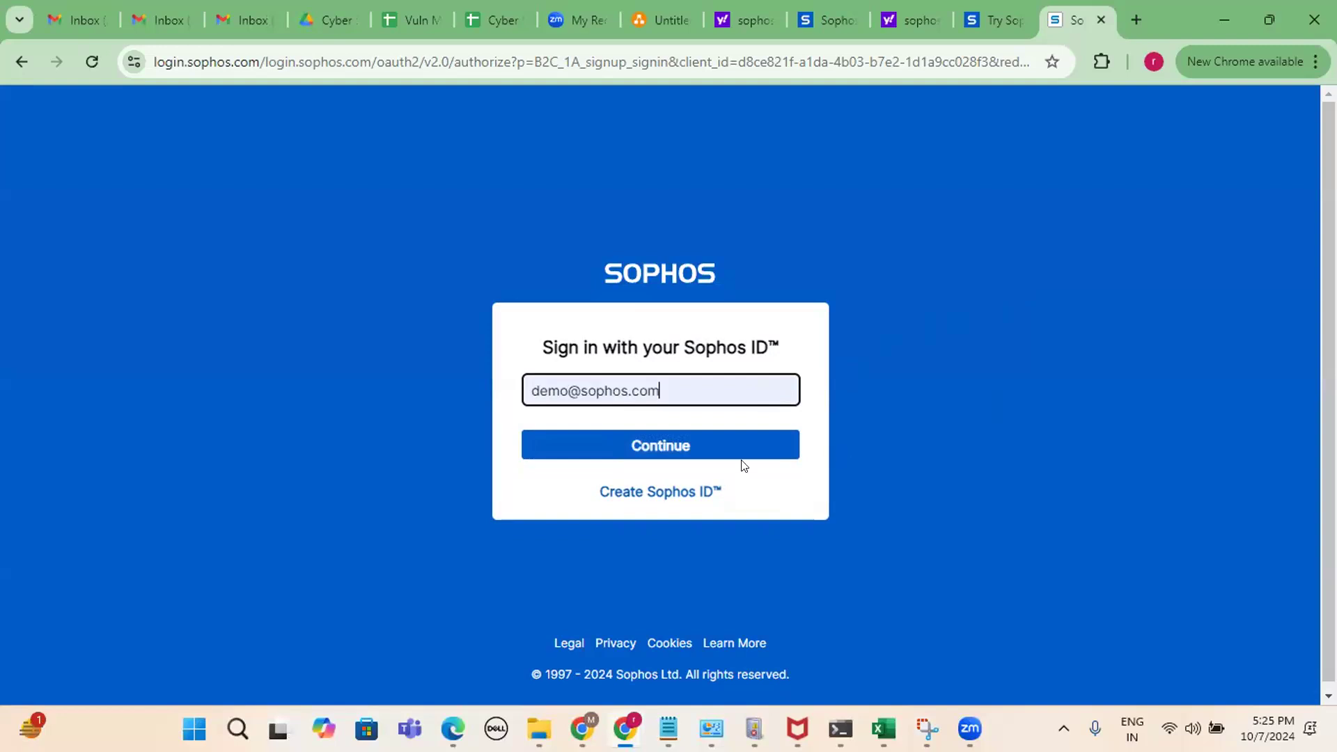
left_click(663, 446)
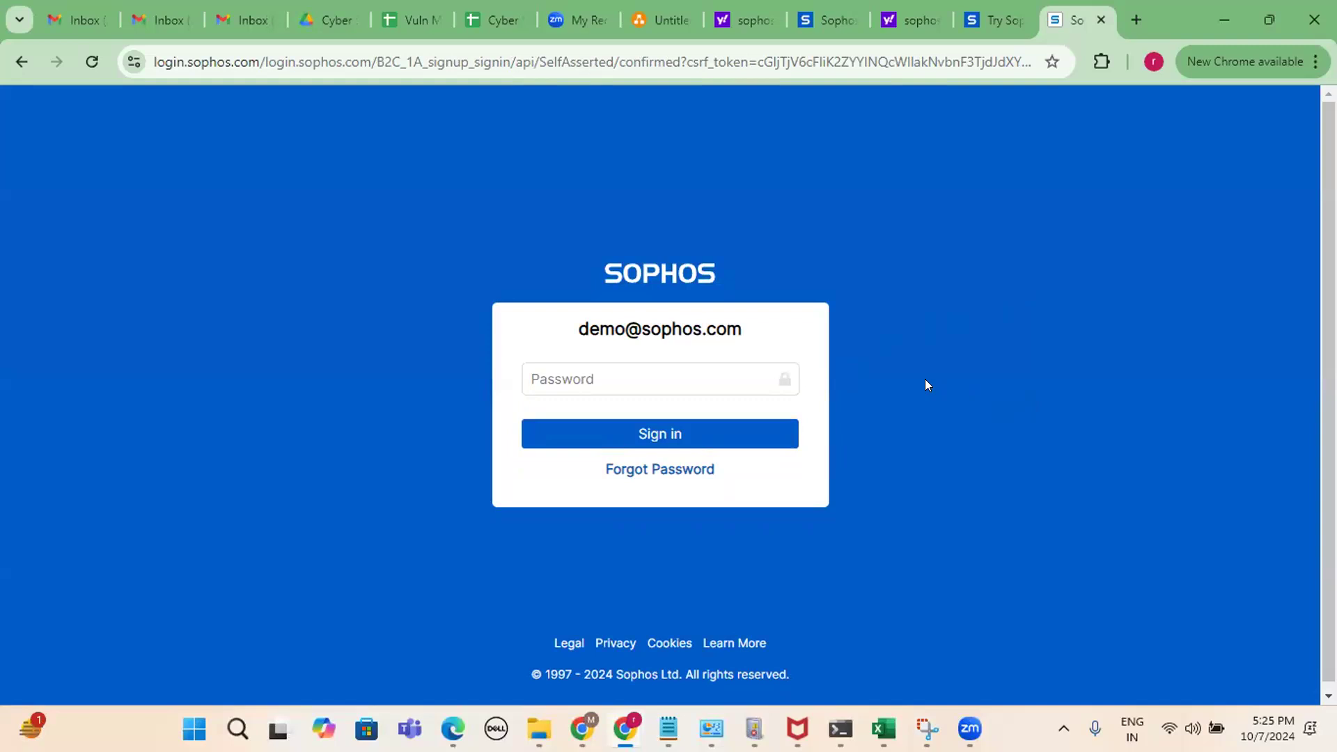
left_click(594, 370)
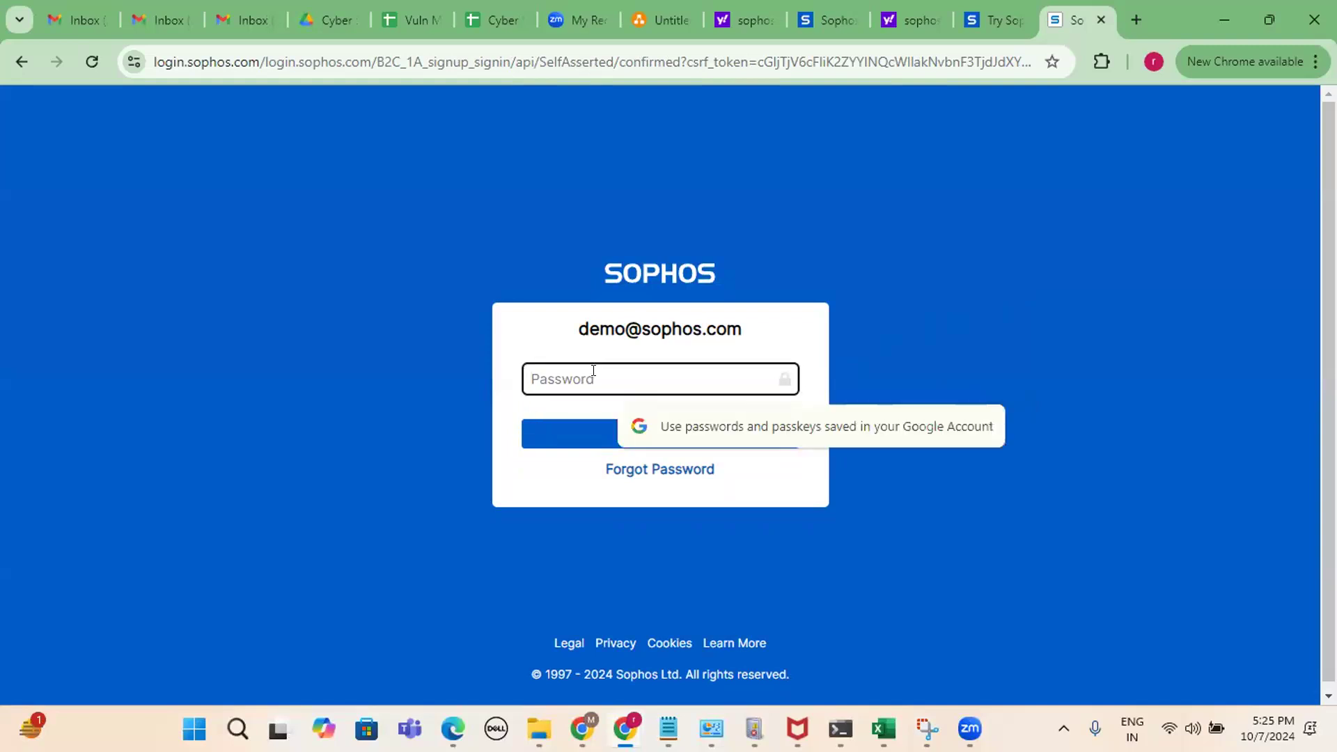
type("••••")
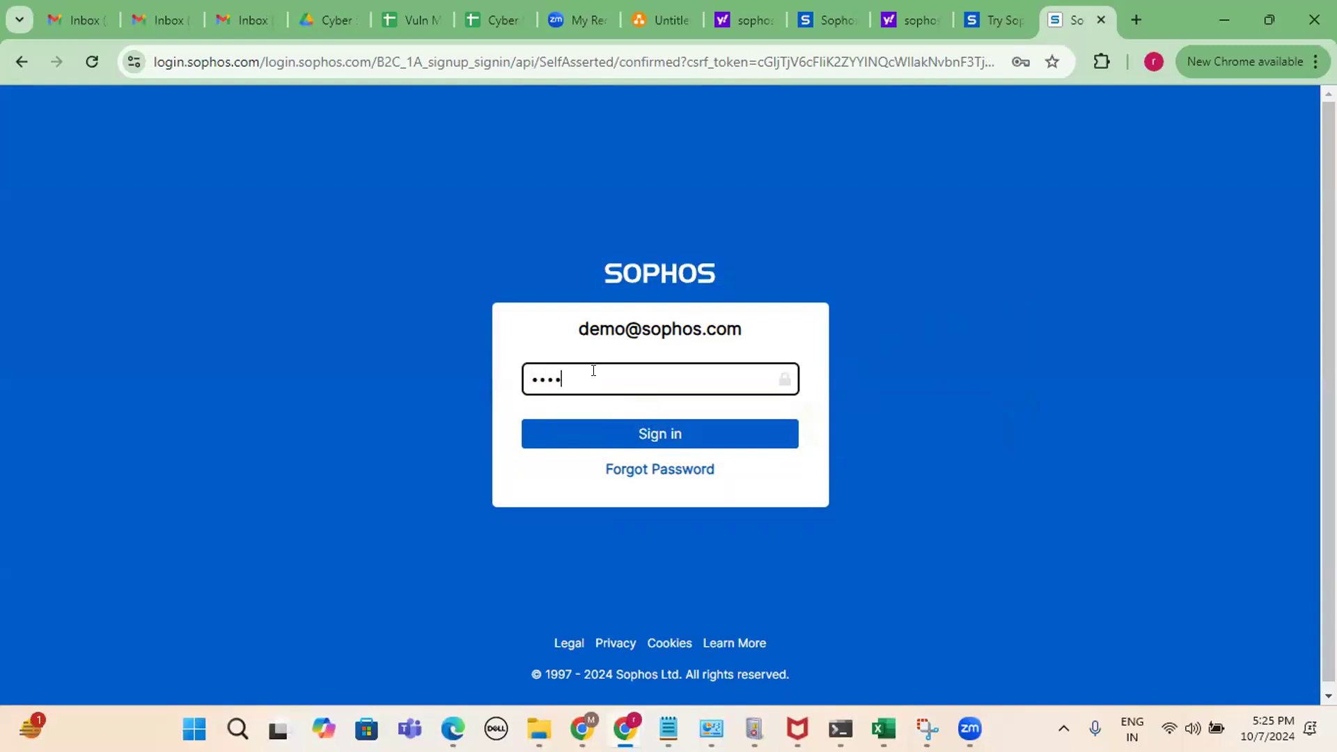
type("•••••••••••")
Sign in to the demo and open the list of all 12 Threat Analysis Center cases.
left_click(618, 435)
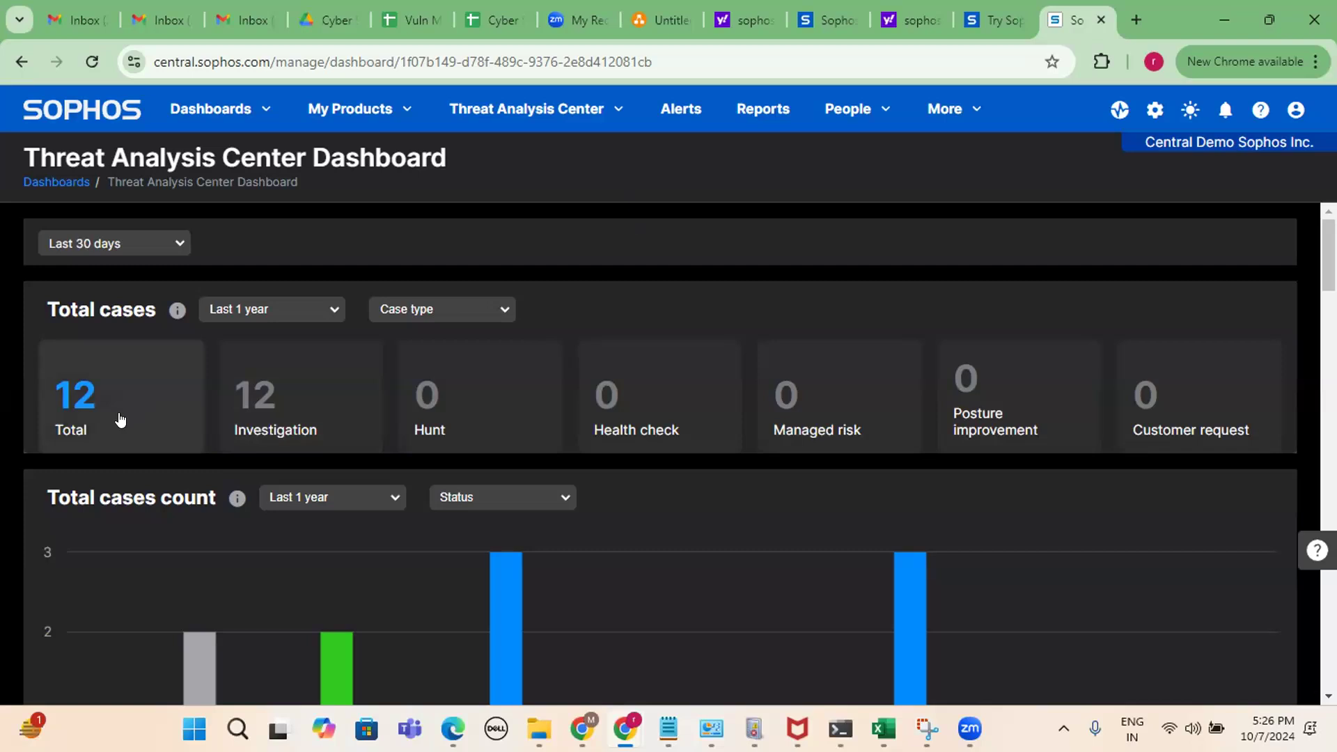
left_click(131, 408)
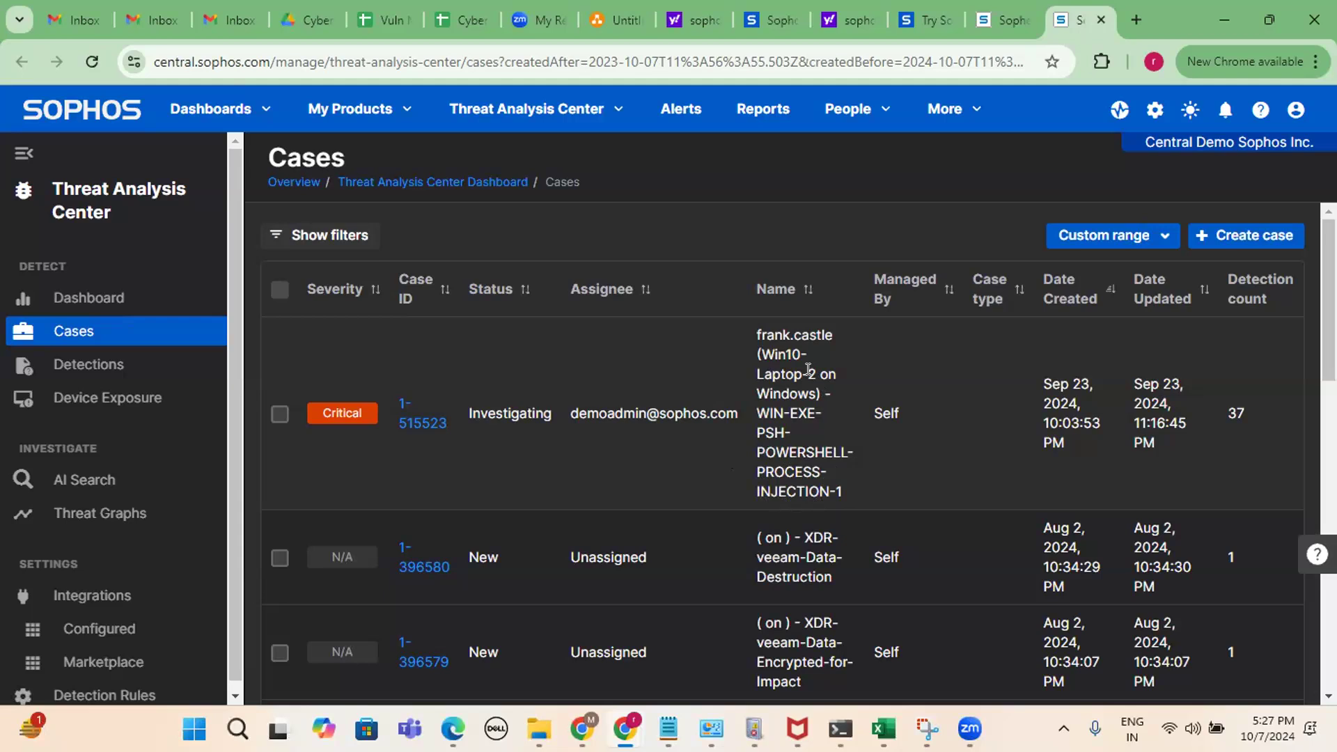
Read the Critical case name and the following cases, including XDR veeam-Data-Encrypted-for-Impact.
left_click_drag(757, 336, 897, 499)
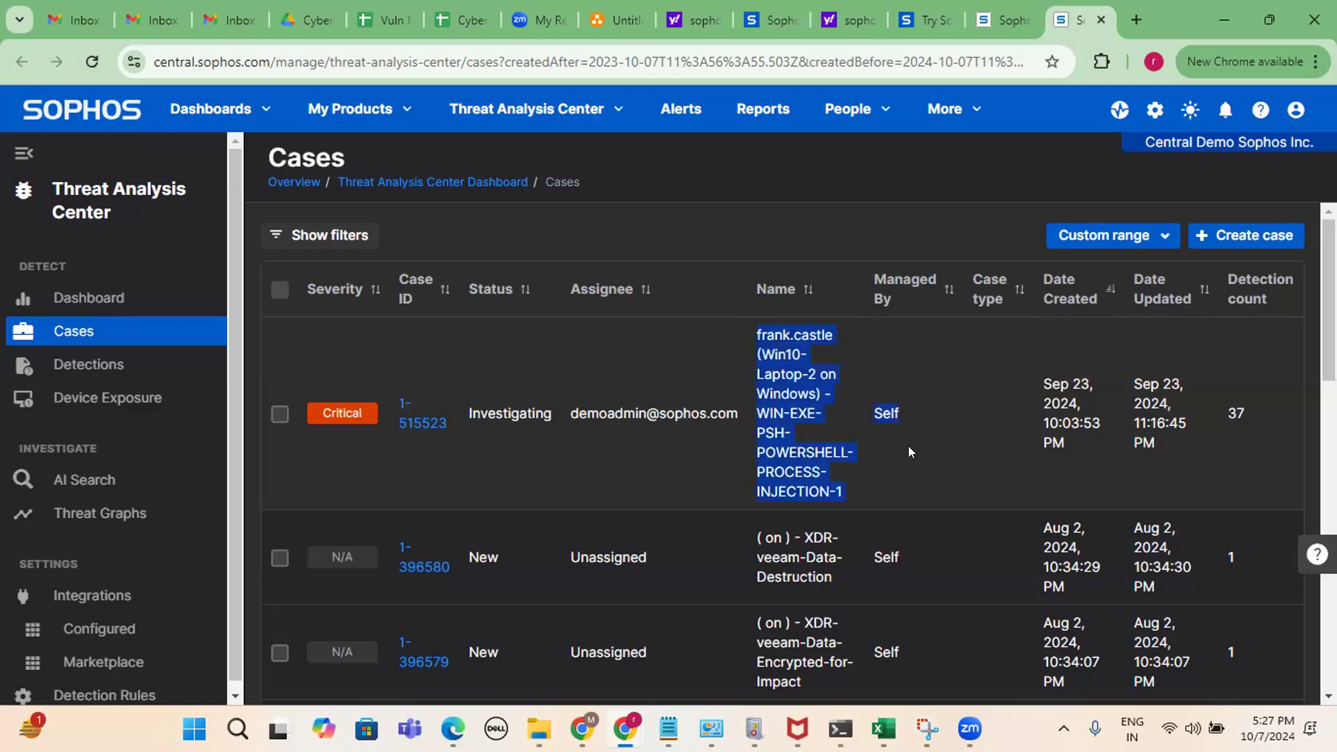
scroll(908, 446, "down", 2)
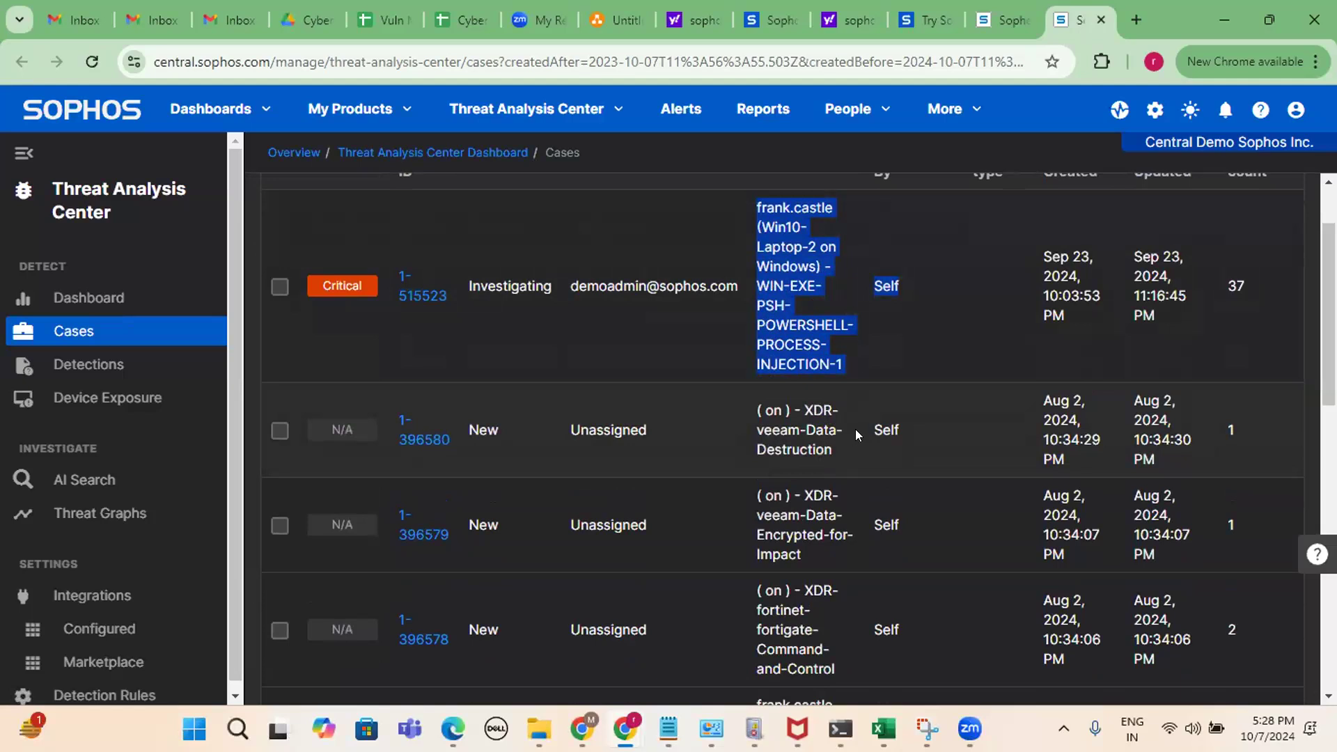
scroll(855, 430, "down", 1)
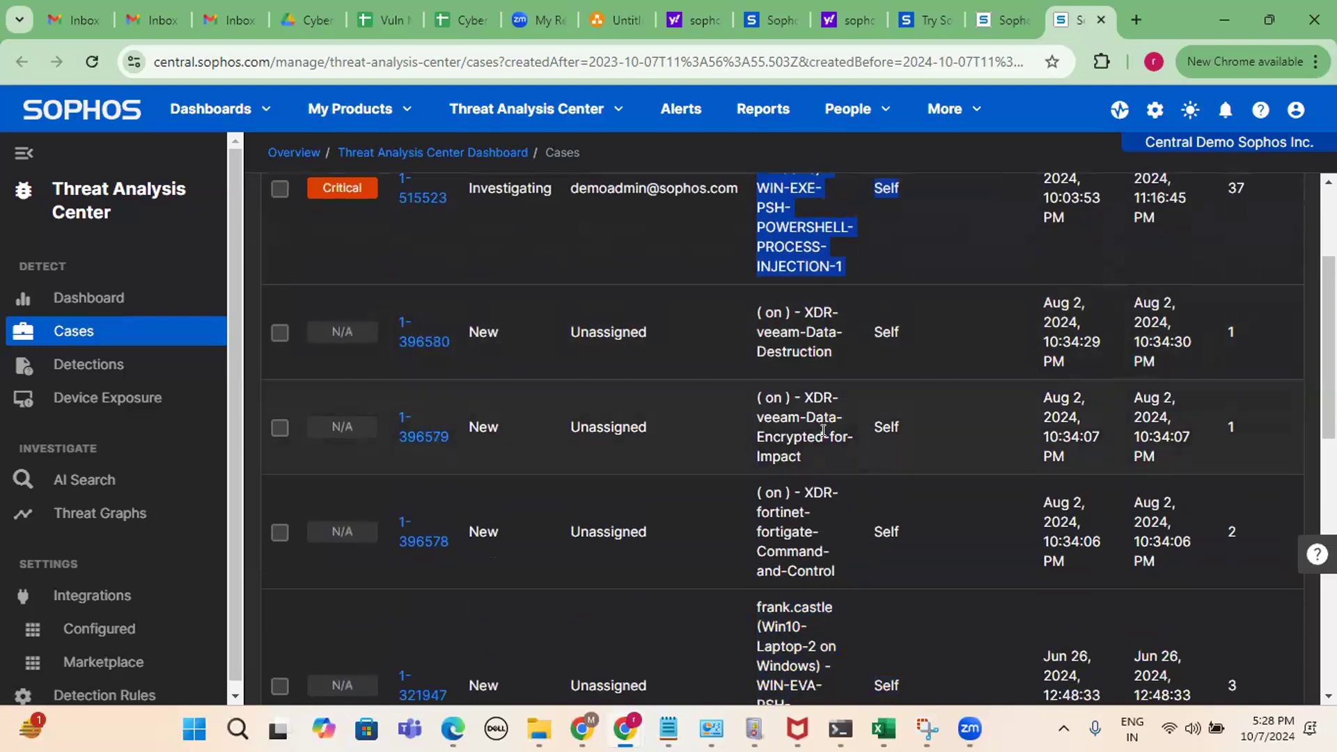
left_click_drag(824, 431, 754, 395)
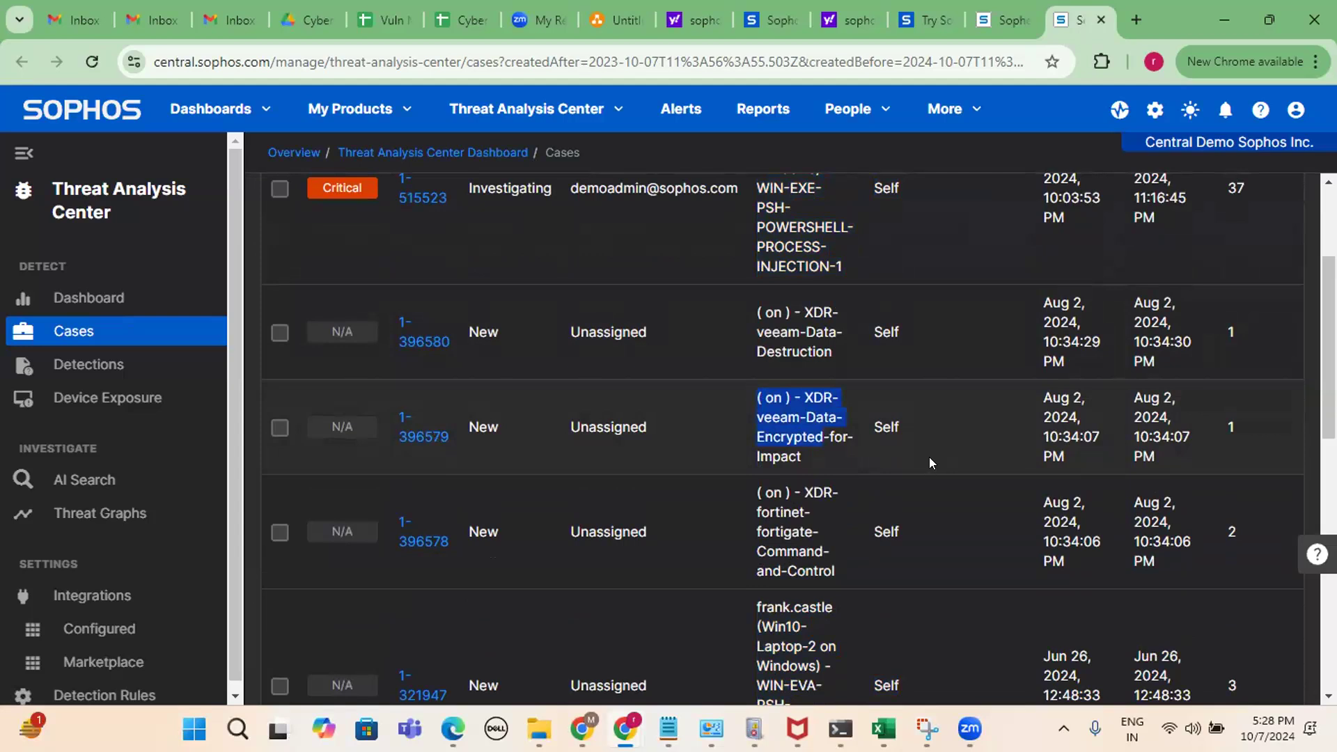
scroll(916, 415, "down", 1)
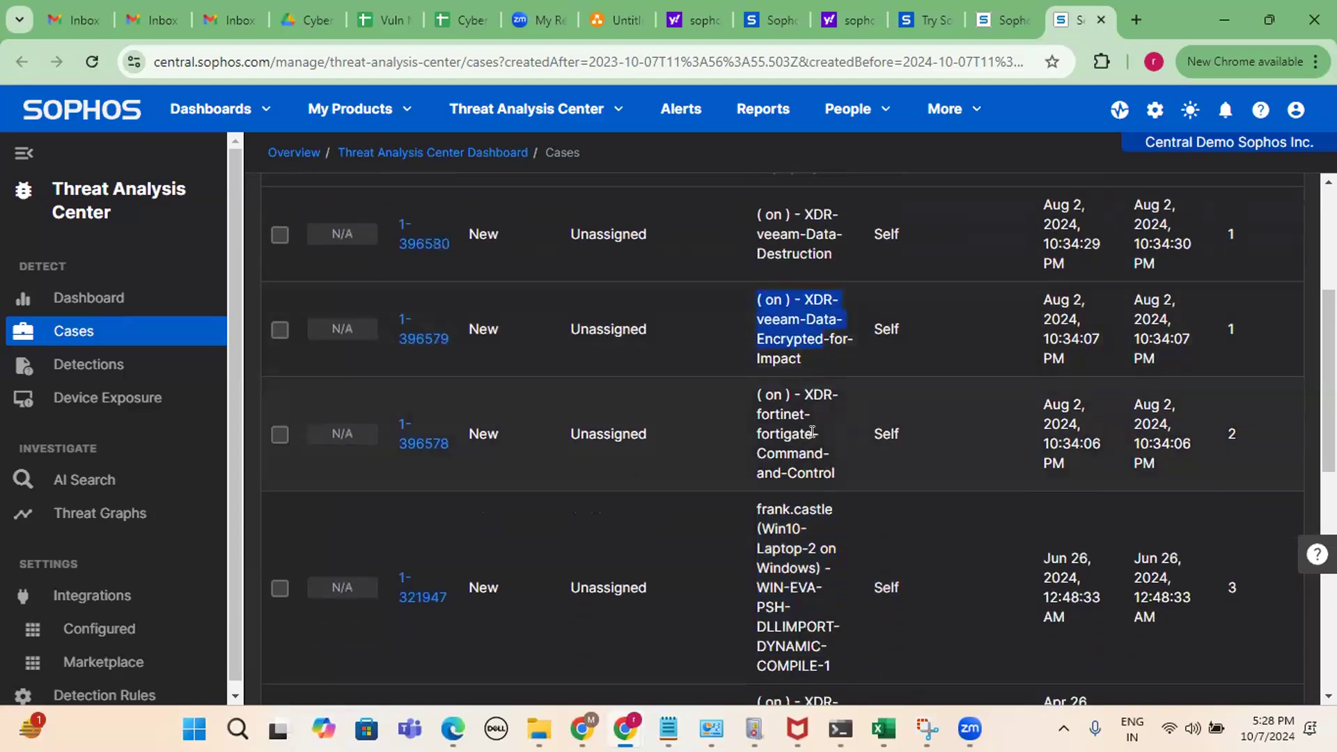
left_click_drag(805, 394, 831, 457)
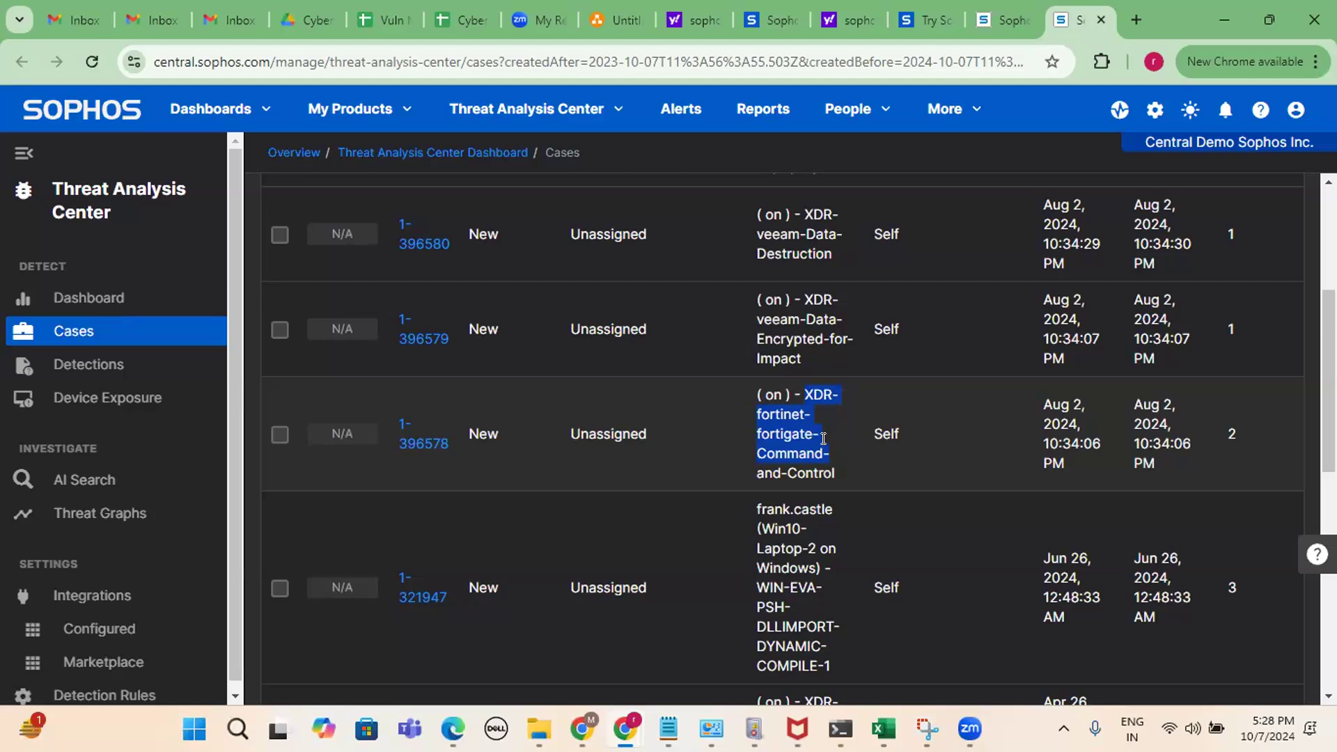
scroll(823, 439, "down", 3)
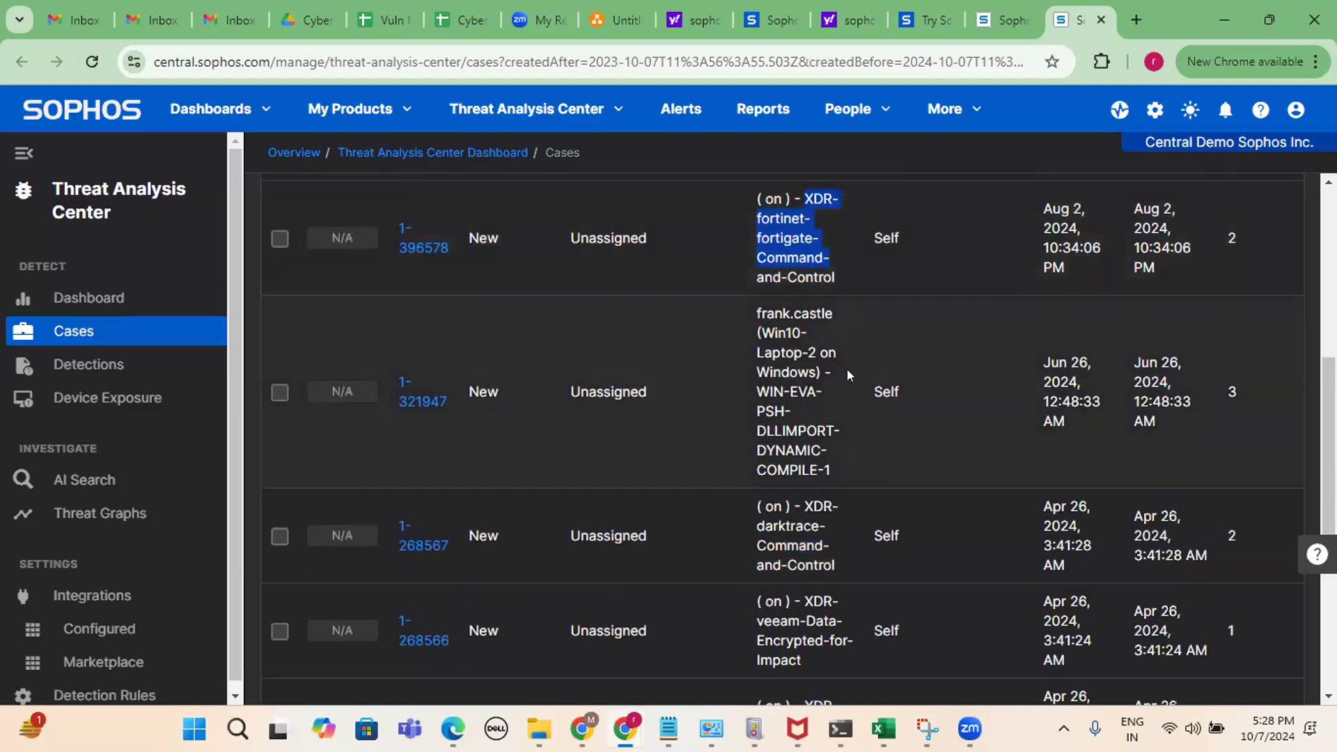
scroll(847, 369, "up", 3)
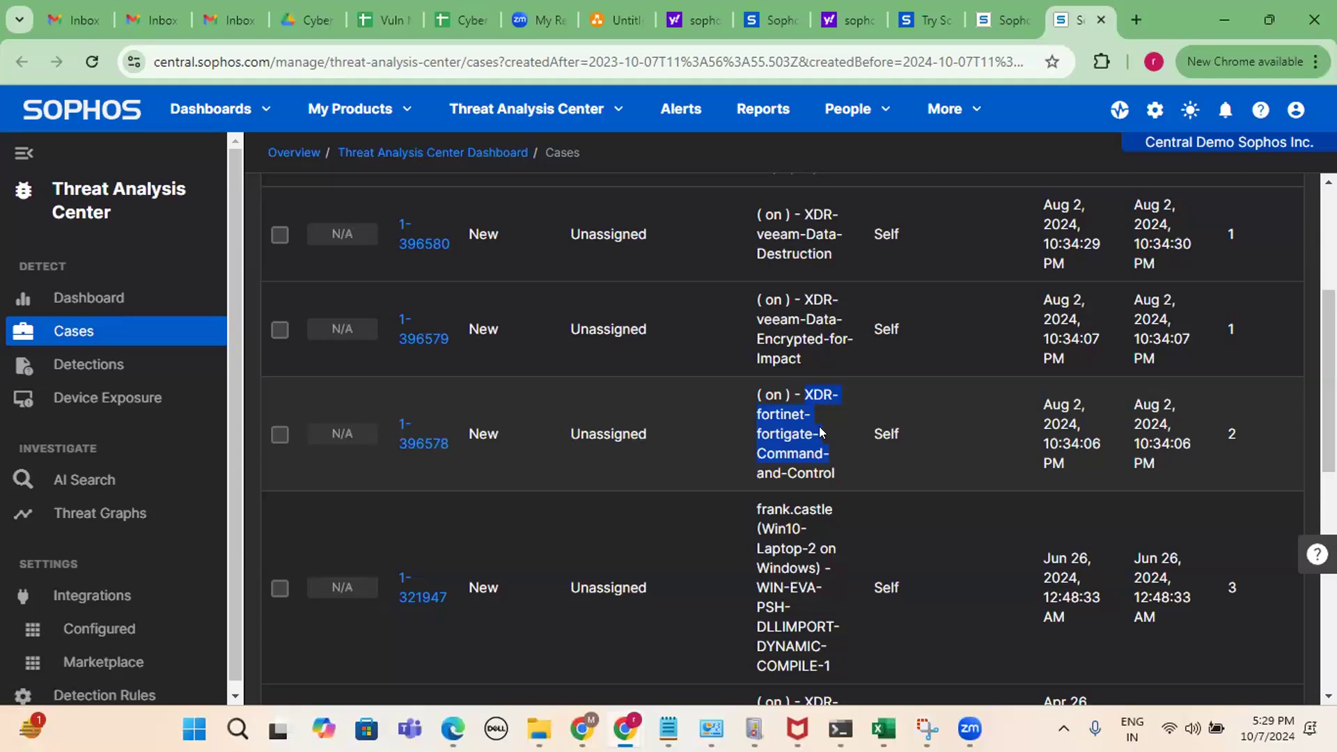
scroll(839, 523, "down", 1)
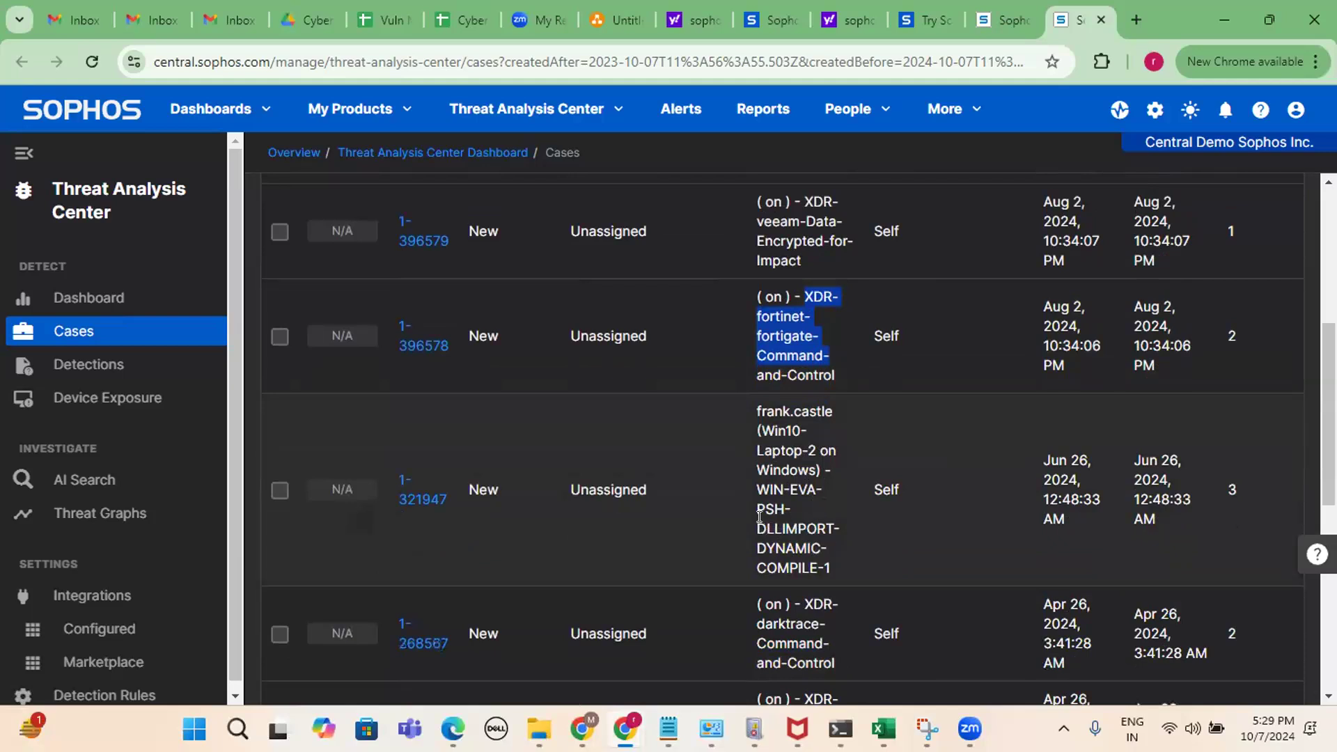
left_click_drag(751, 500, 838, 538)
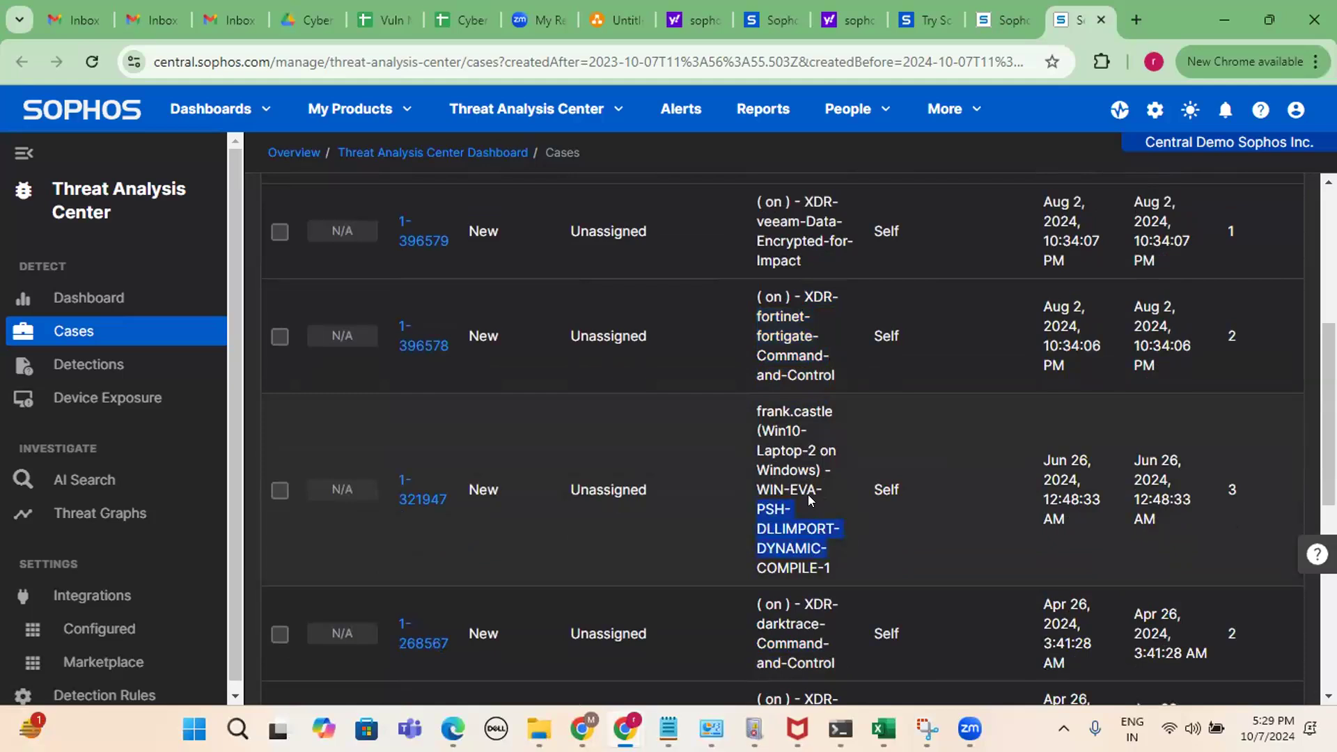
scroll(808, 495, "down", 1)
scroll(807, 496, "down", 1)
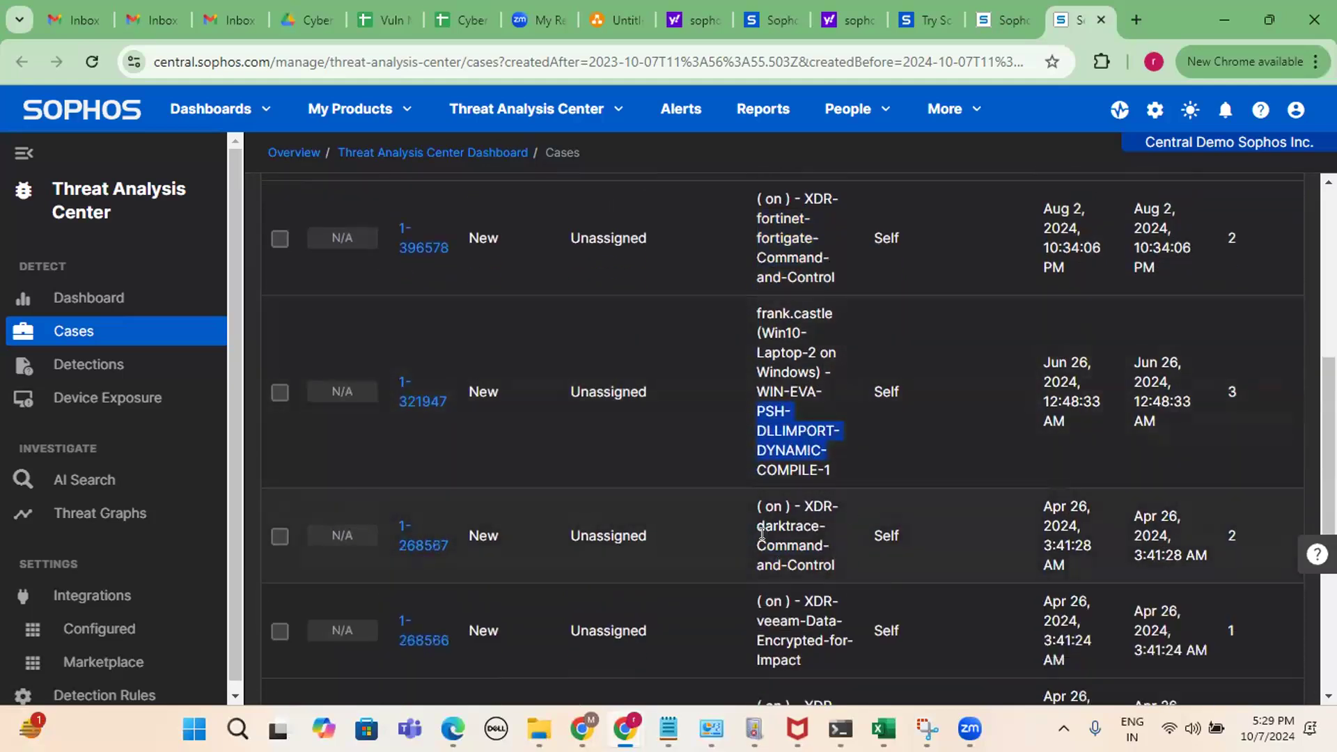
scroll(798, 515, "down", 2)
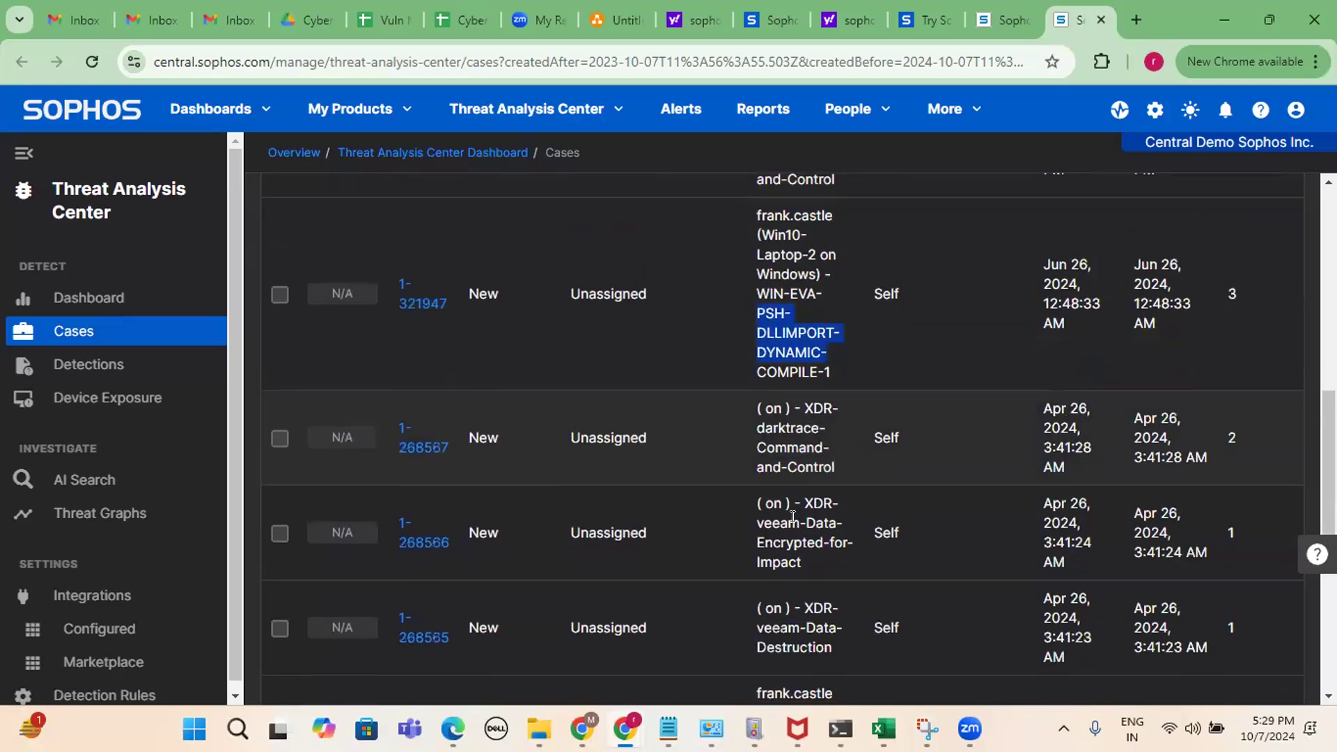
scroll(822, 519, "down", 7)
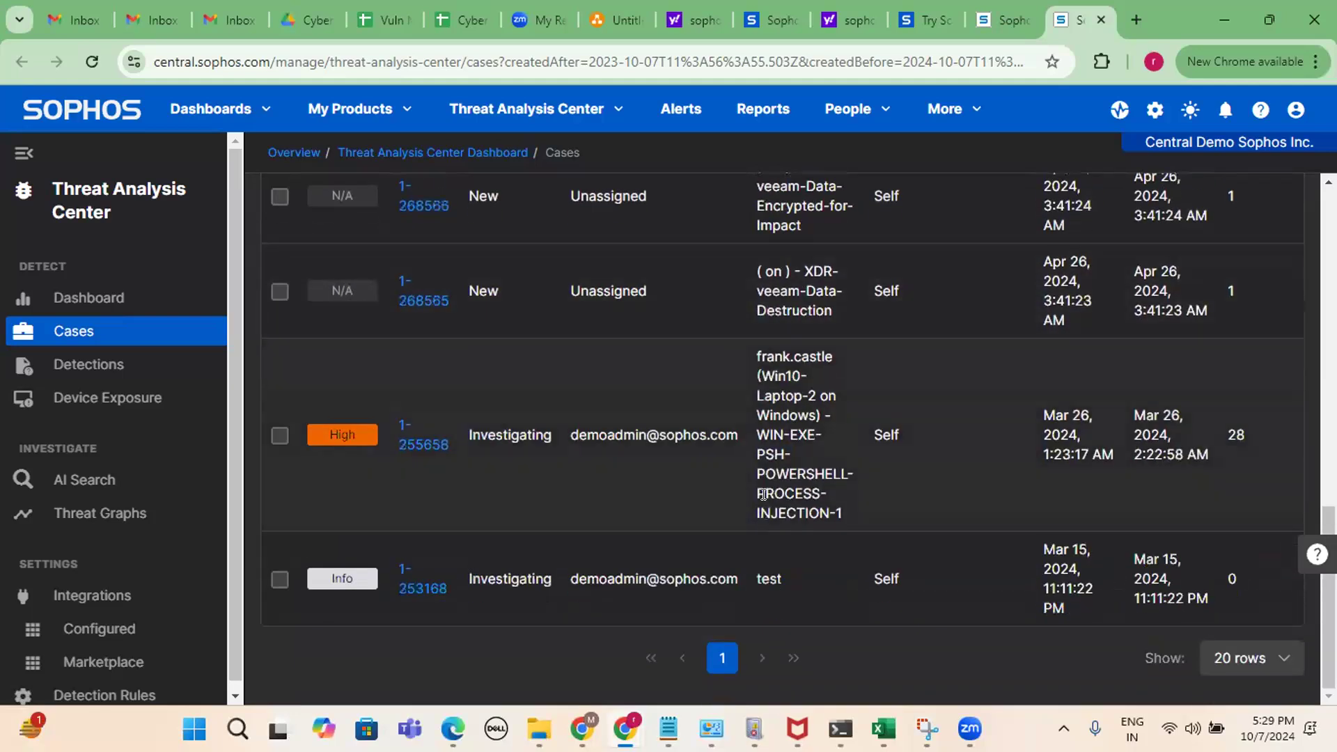
scroll(764, 495, "up", 10)
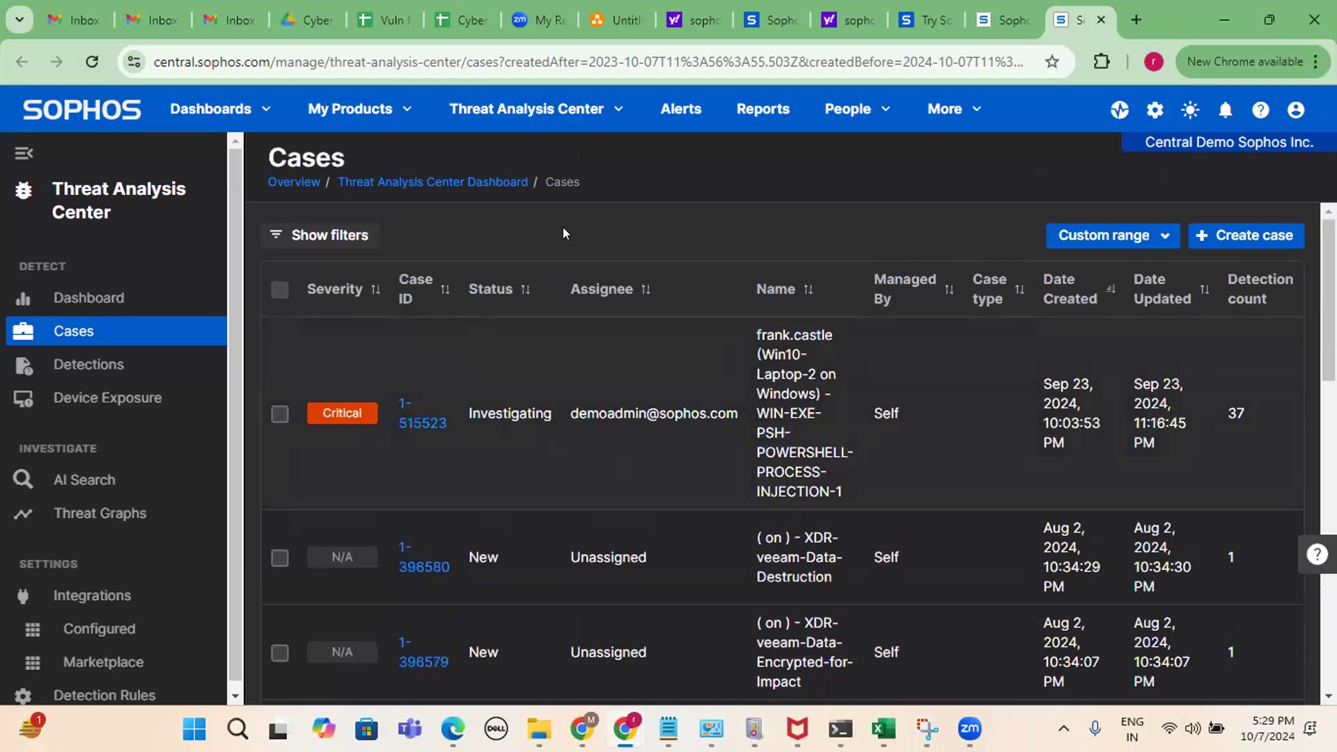
left_click(91, 298)
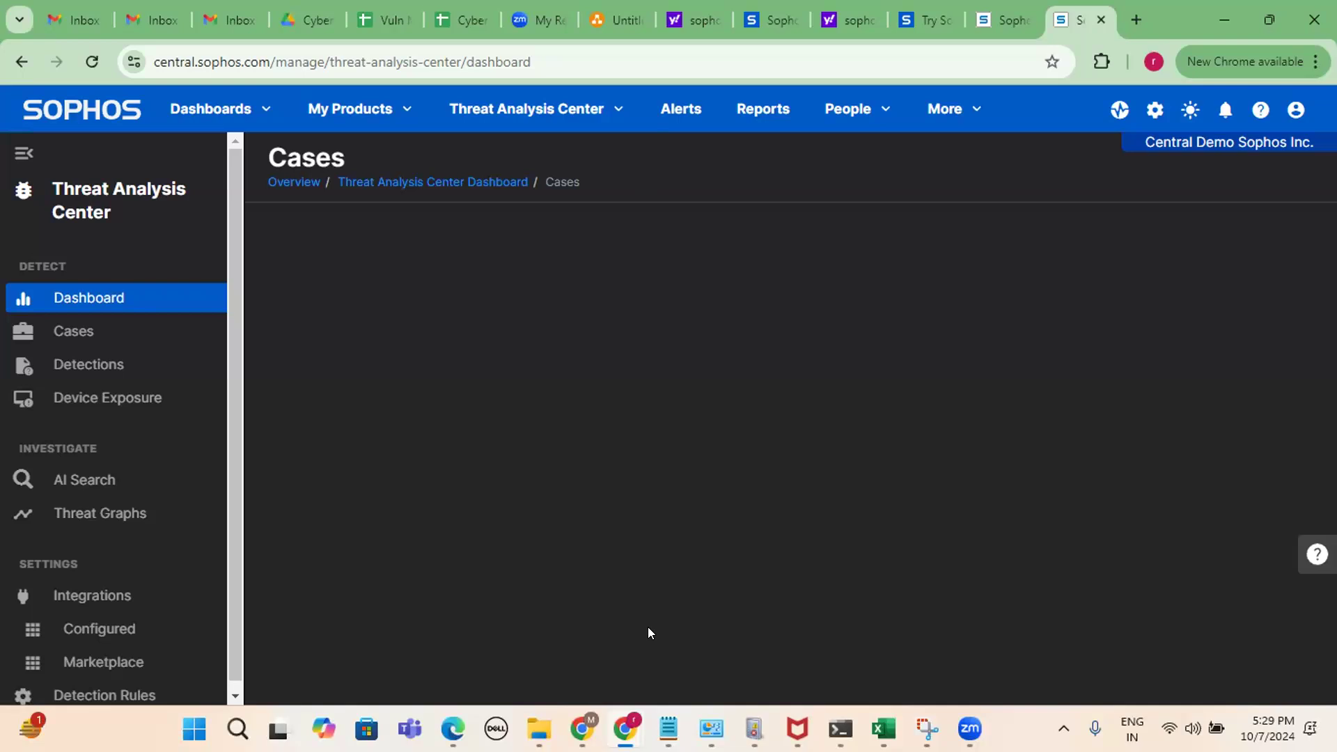
Browse Server, Wireless, Firewall Management, DNS Protection, ZTNA and NDR, then pick Endpoint Dashboard.
left_click(407, 110)
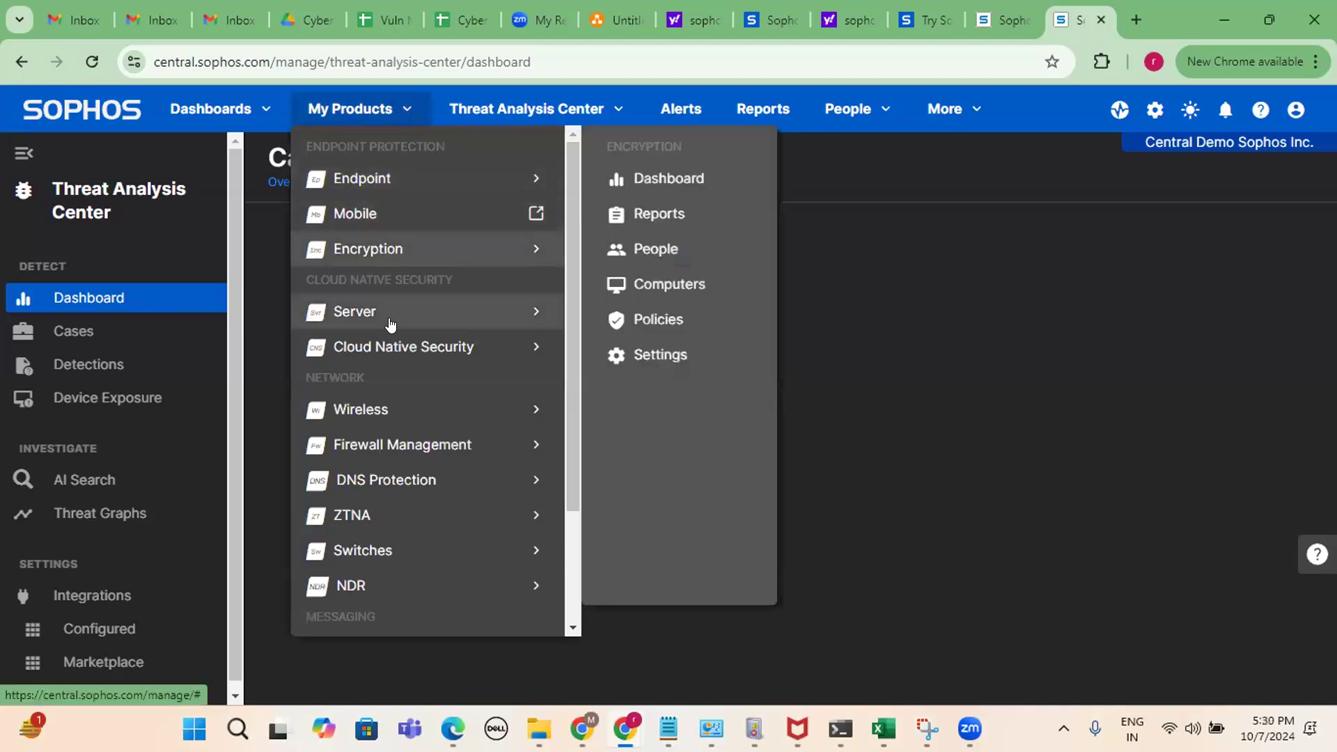
mouse_move(391, 325)
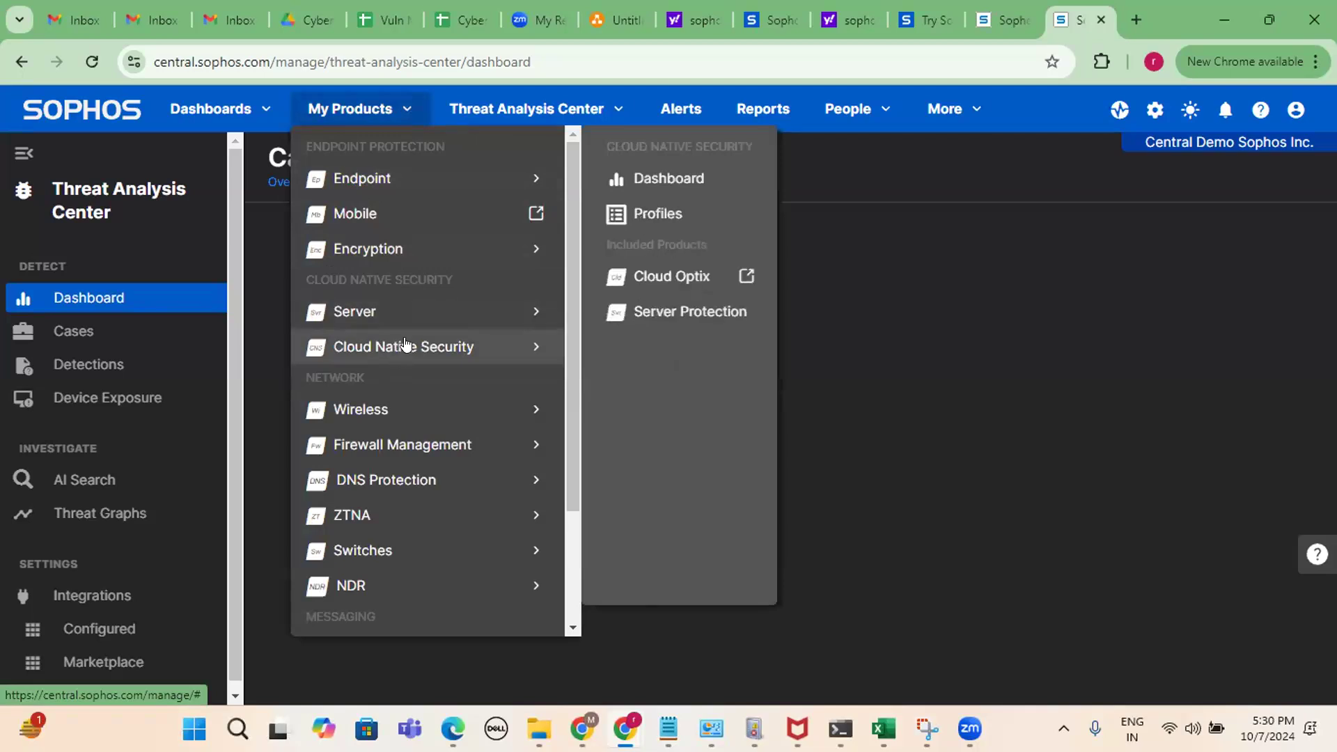
mouse_move(382, 414)
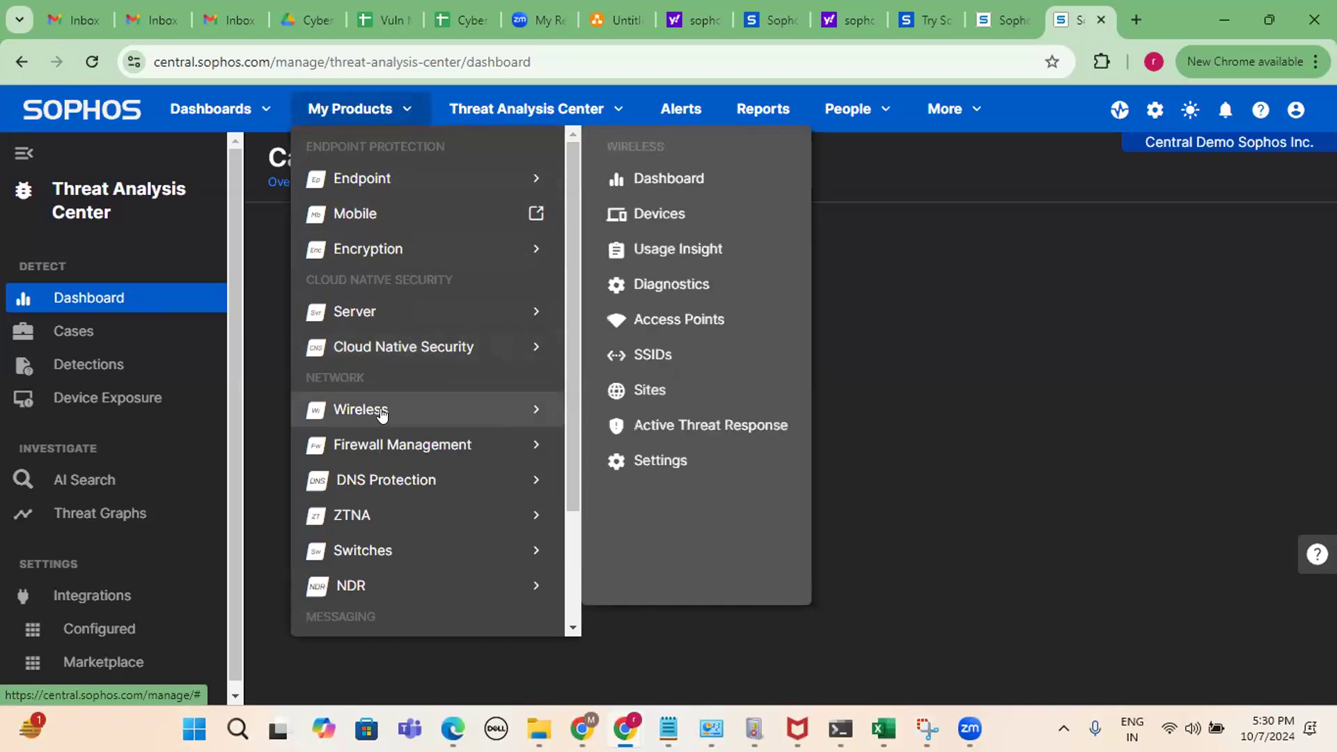
mouse_move(381, 438)
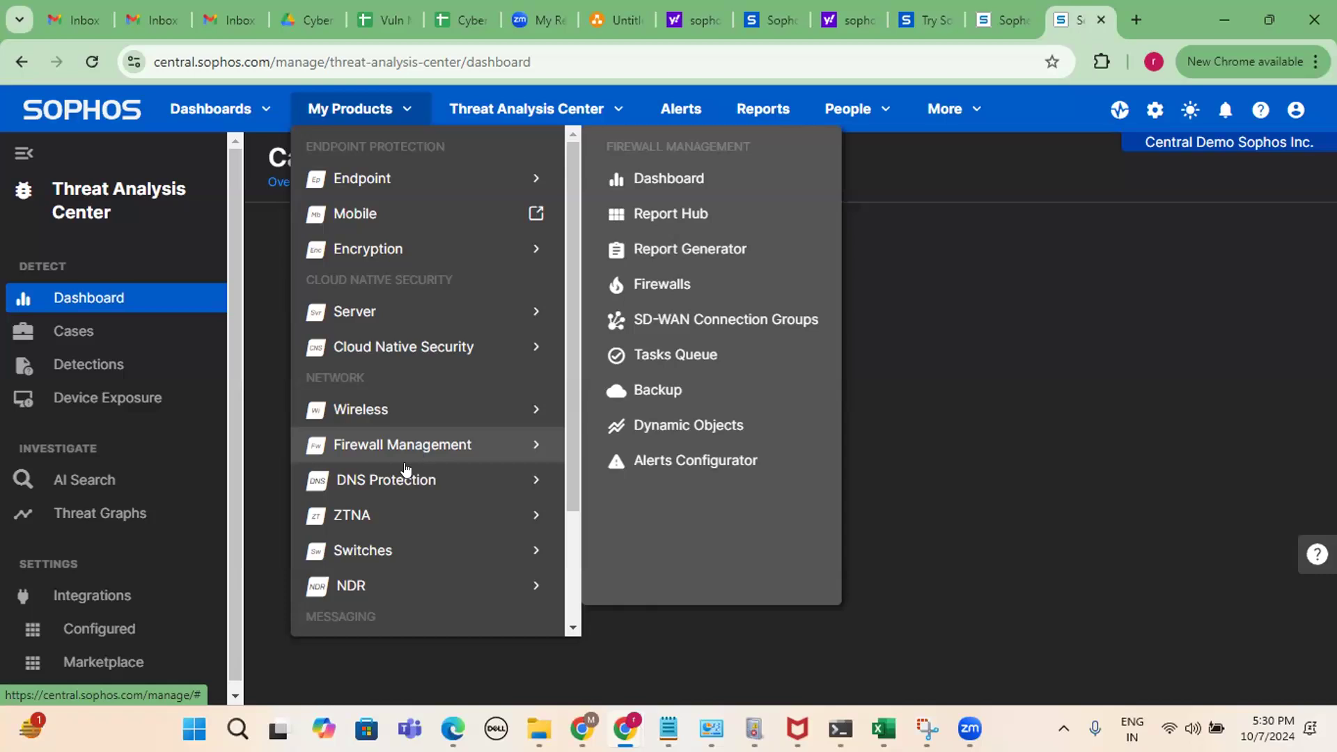
mouse_move(403, 478)
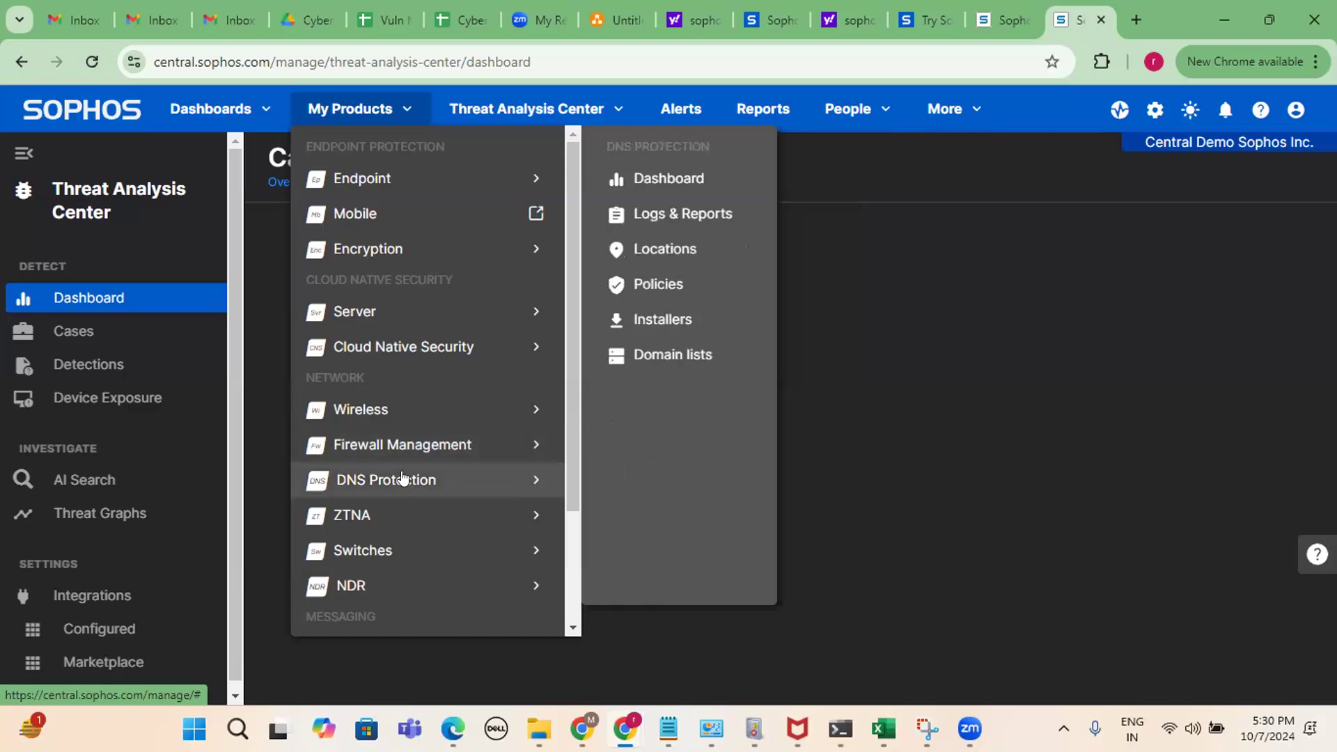
mouse_move(369, 513)
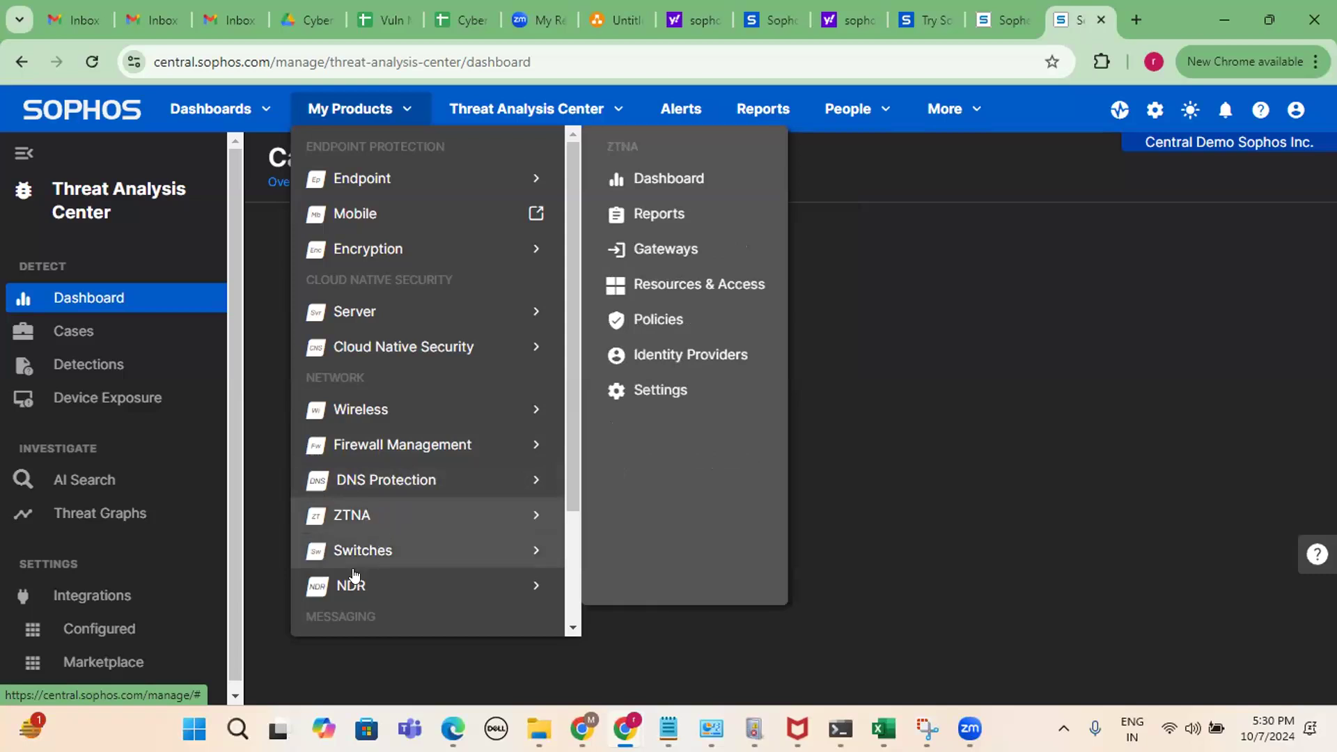
mouse_move(354, 586)
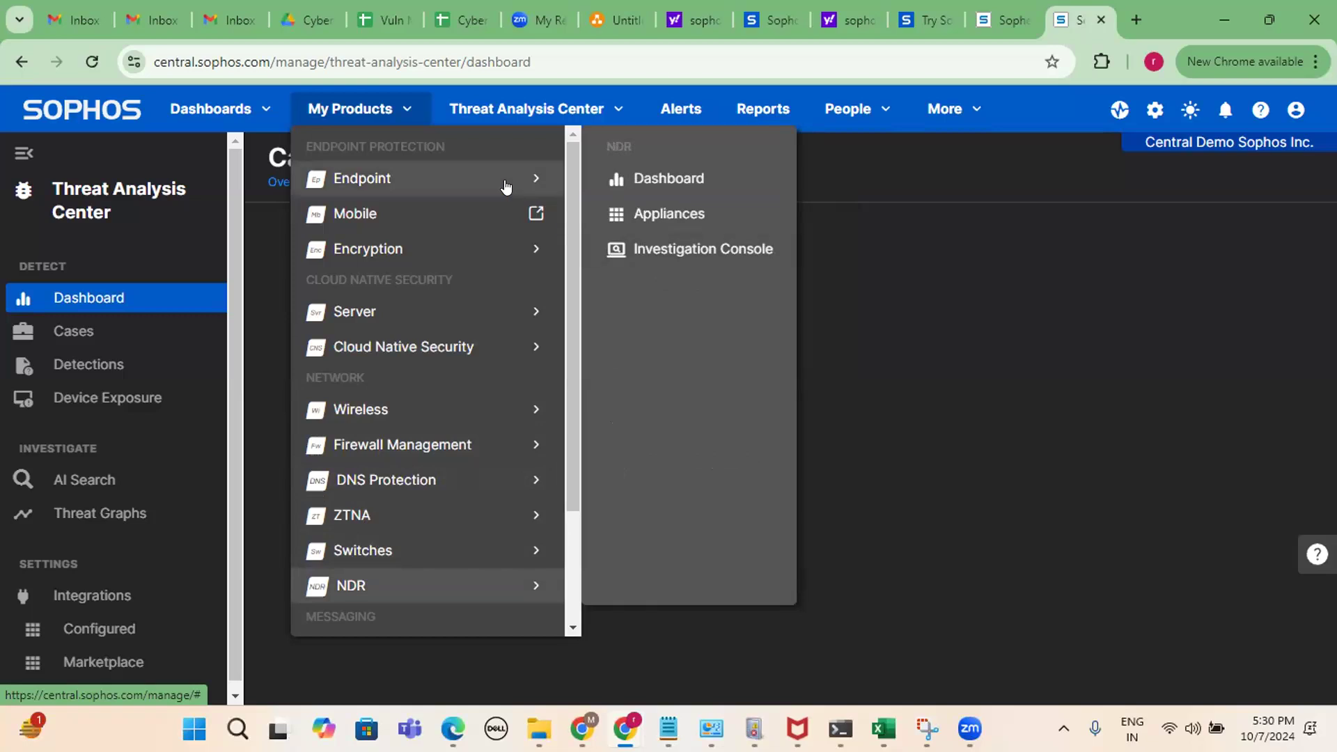
mouse_move(495, 184)
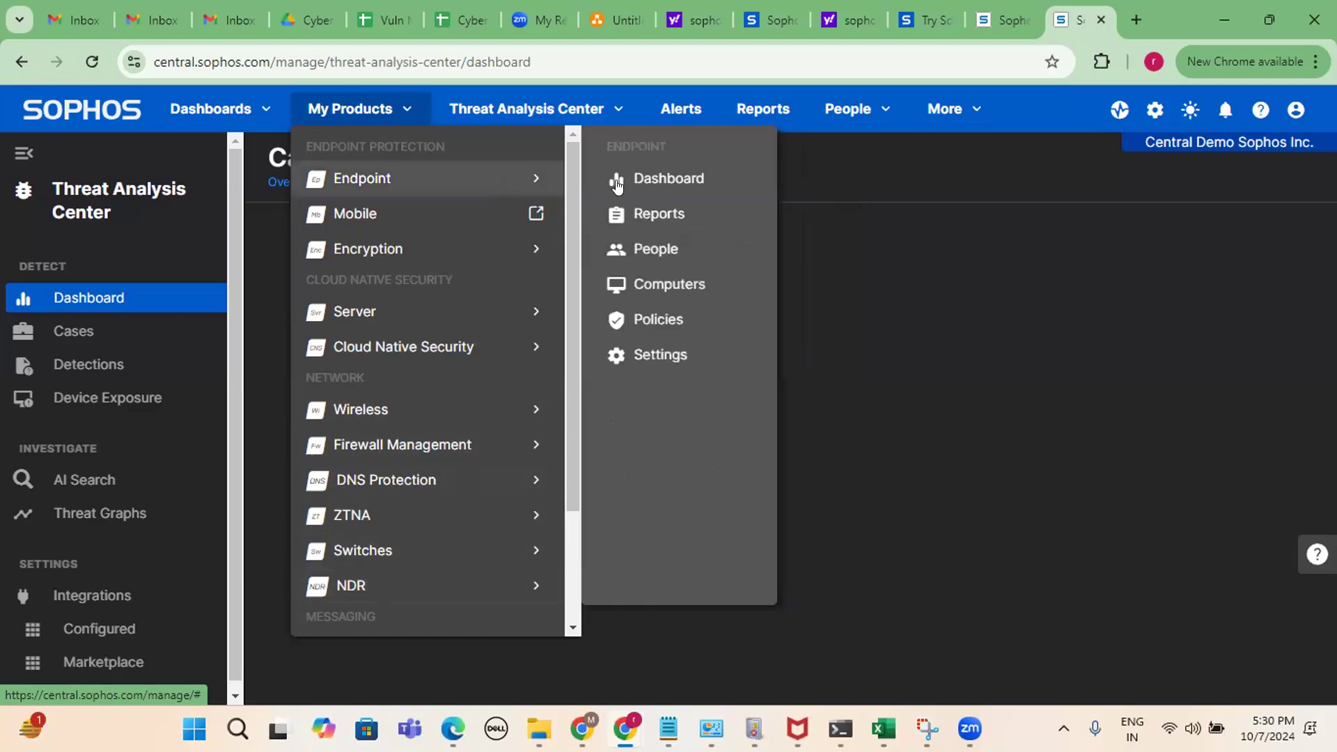
left_click(668, 180)
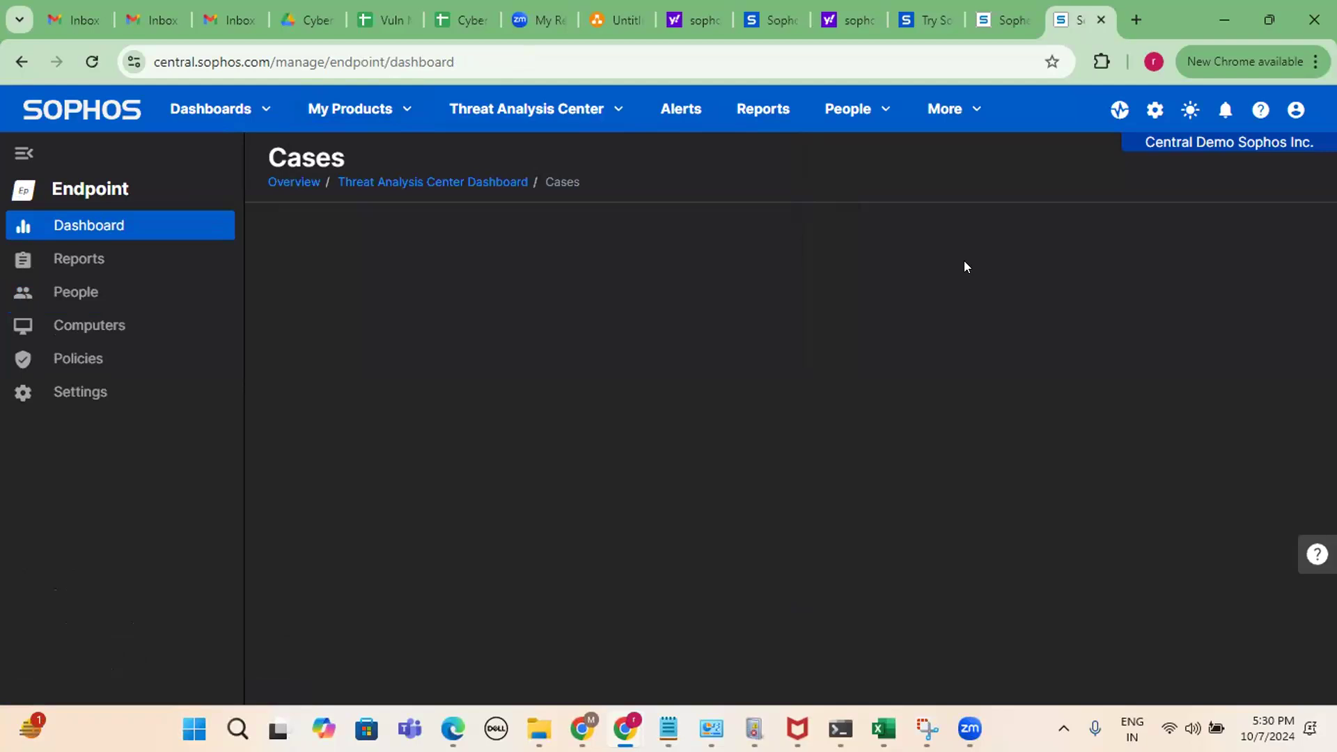
Reload to show the Endpoint dashboard and scan its threat graphs, devices and web-control figures.
left_click(89, 64)
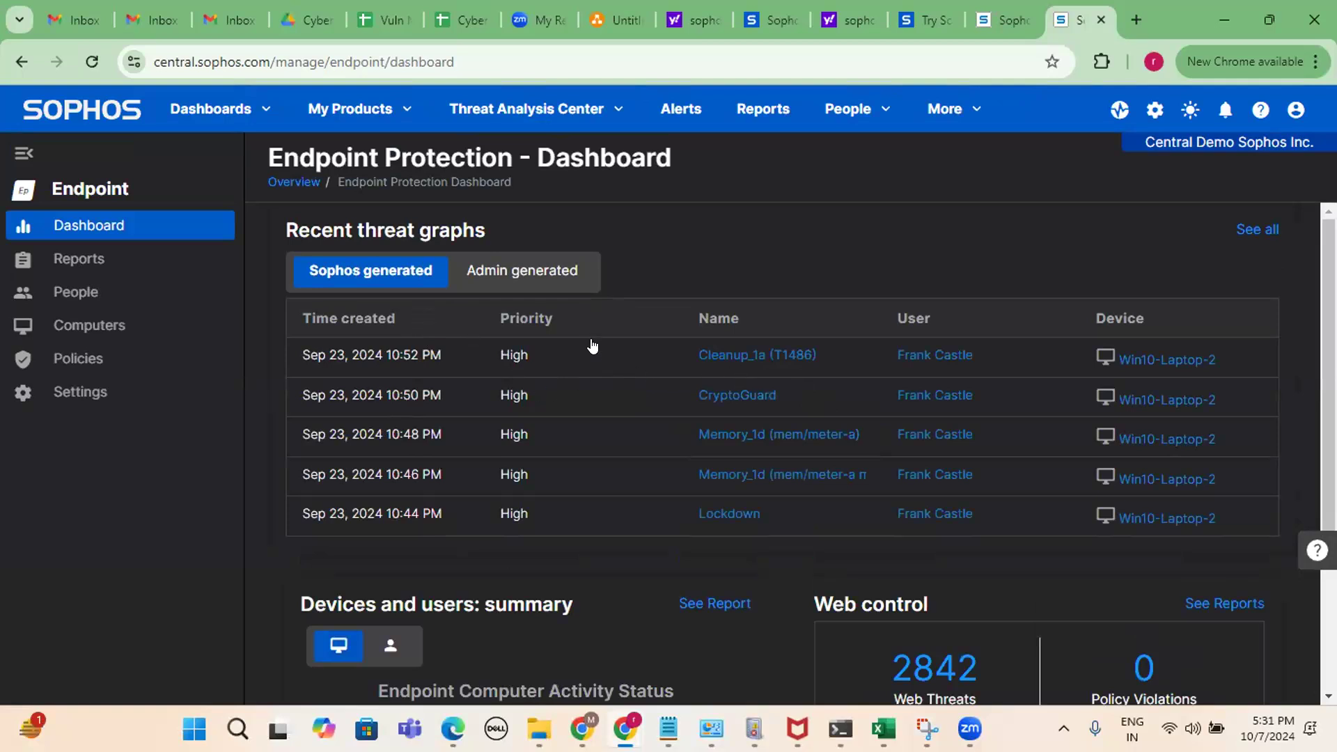
scroll(592, 355, "down", 2)
scroll(567, 370, "down", 1)
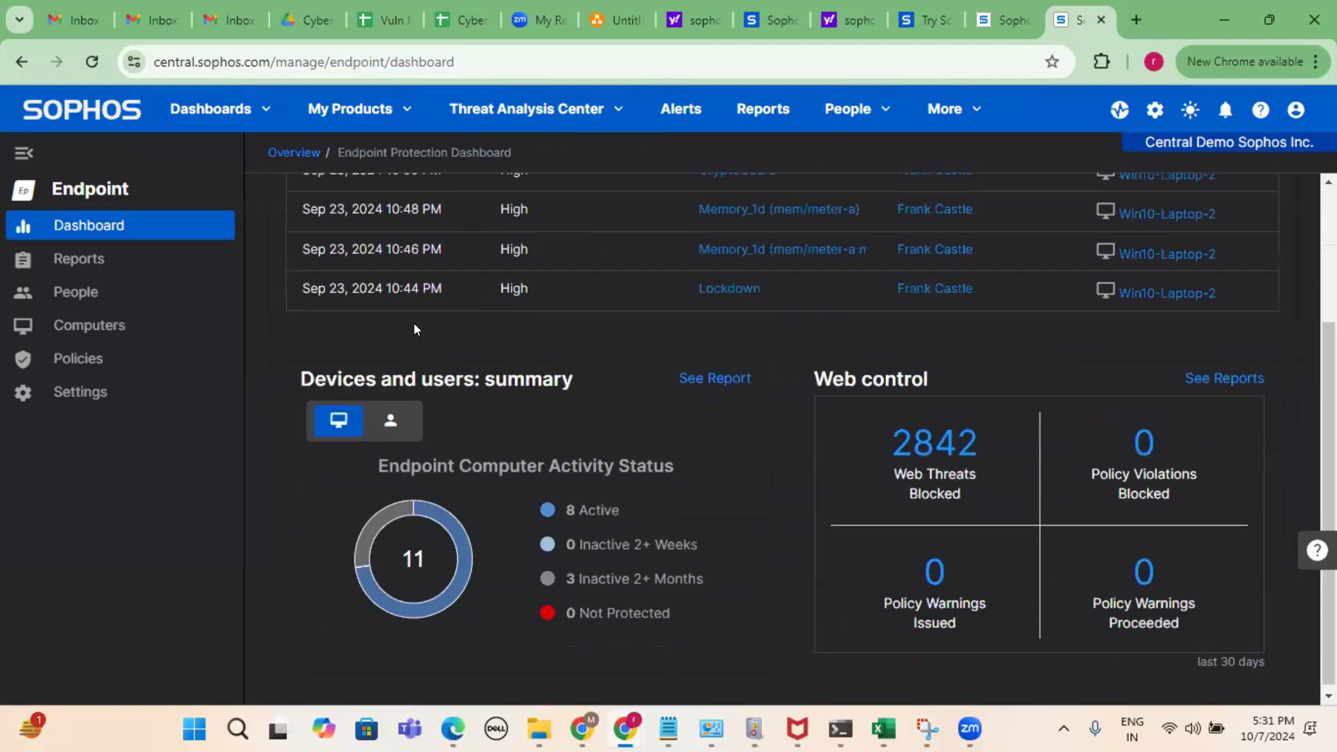
scroll(669, 400, "up", 3)
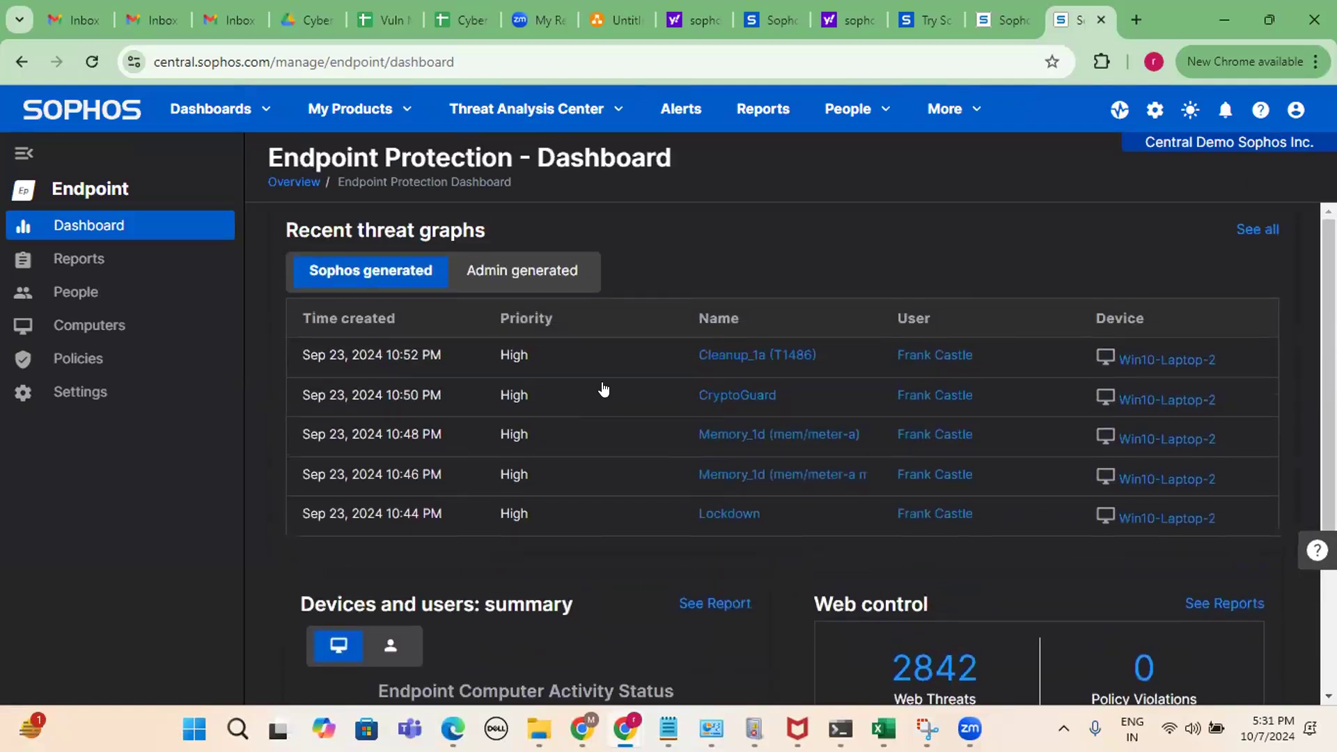
Show all 25 Sophos-generated threat graphs via 'See all' and scroll through the table.
left_click(1262, 231)
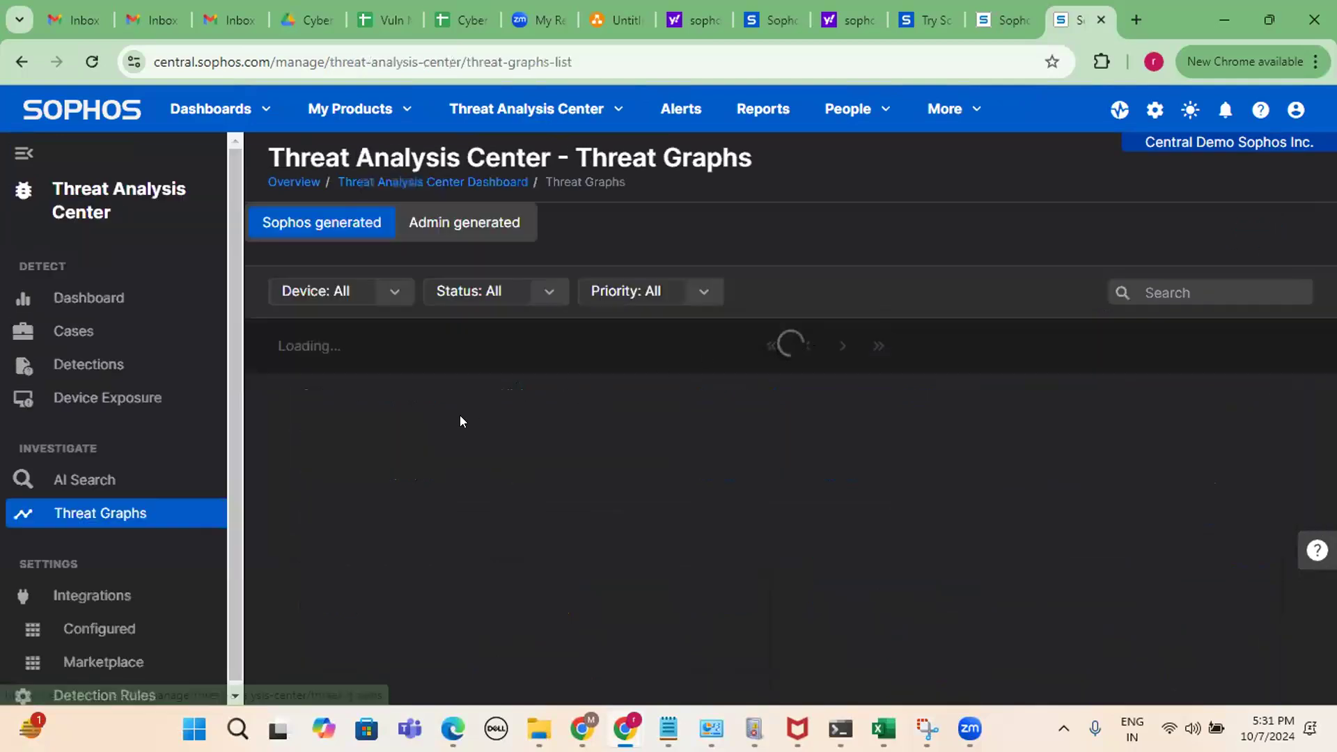
scroll(1152, 383, "down", 8)
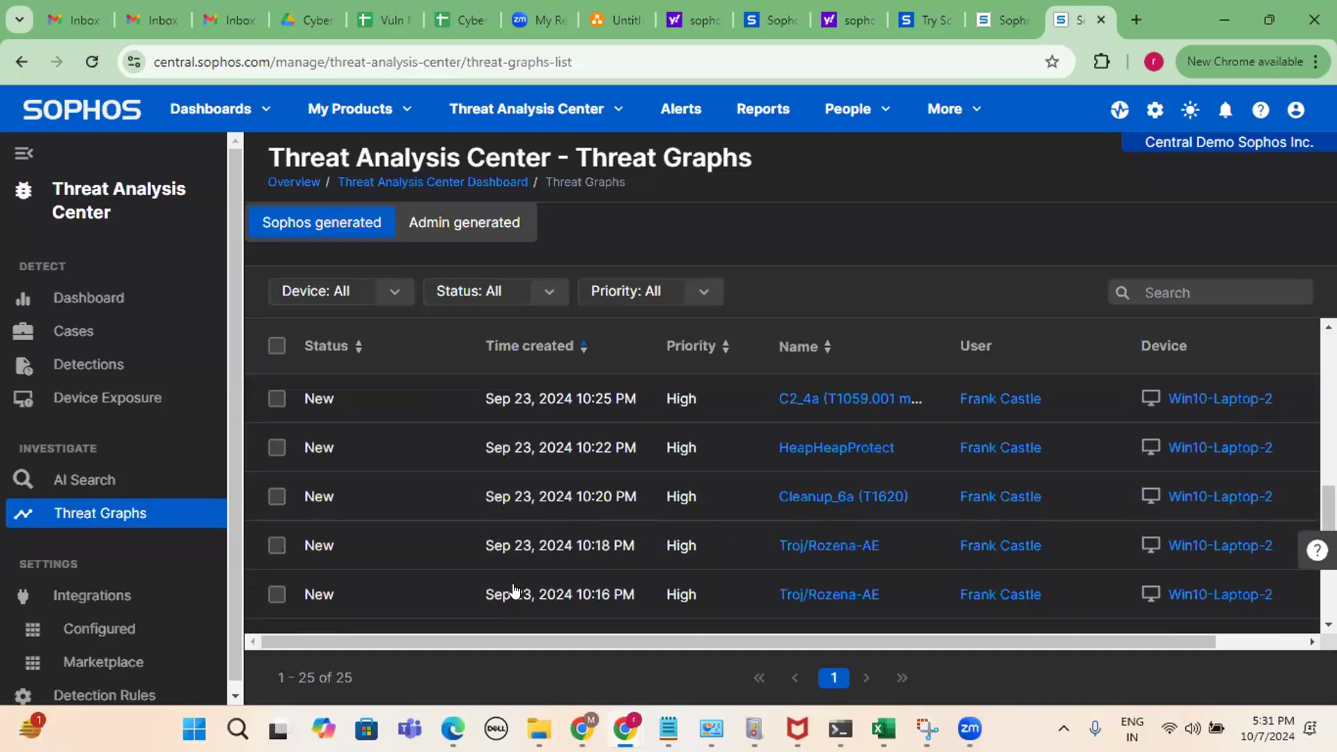
scroll(1089, 505, "down", 3)
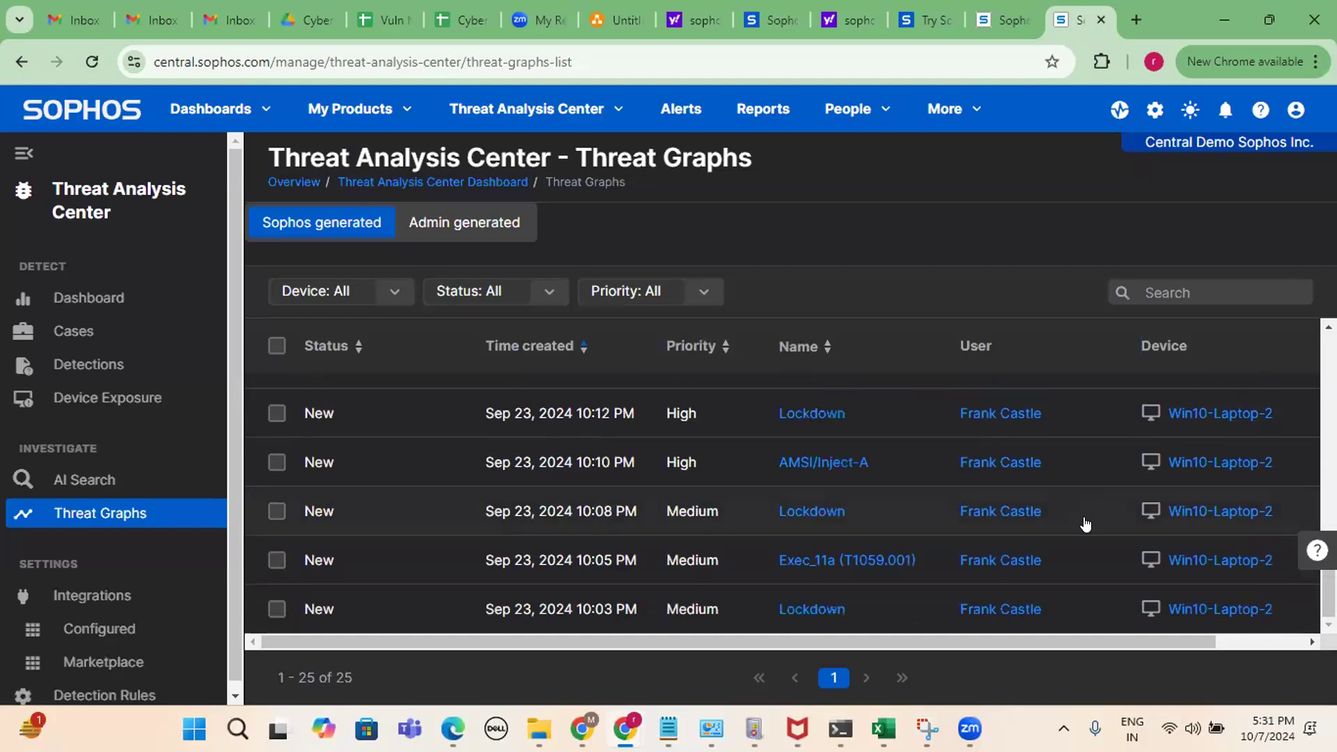
scroll(1088, 510, "up", 10)
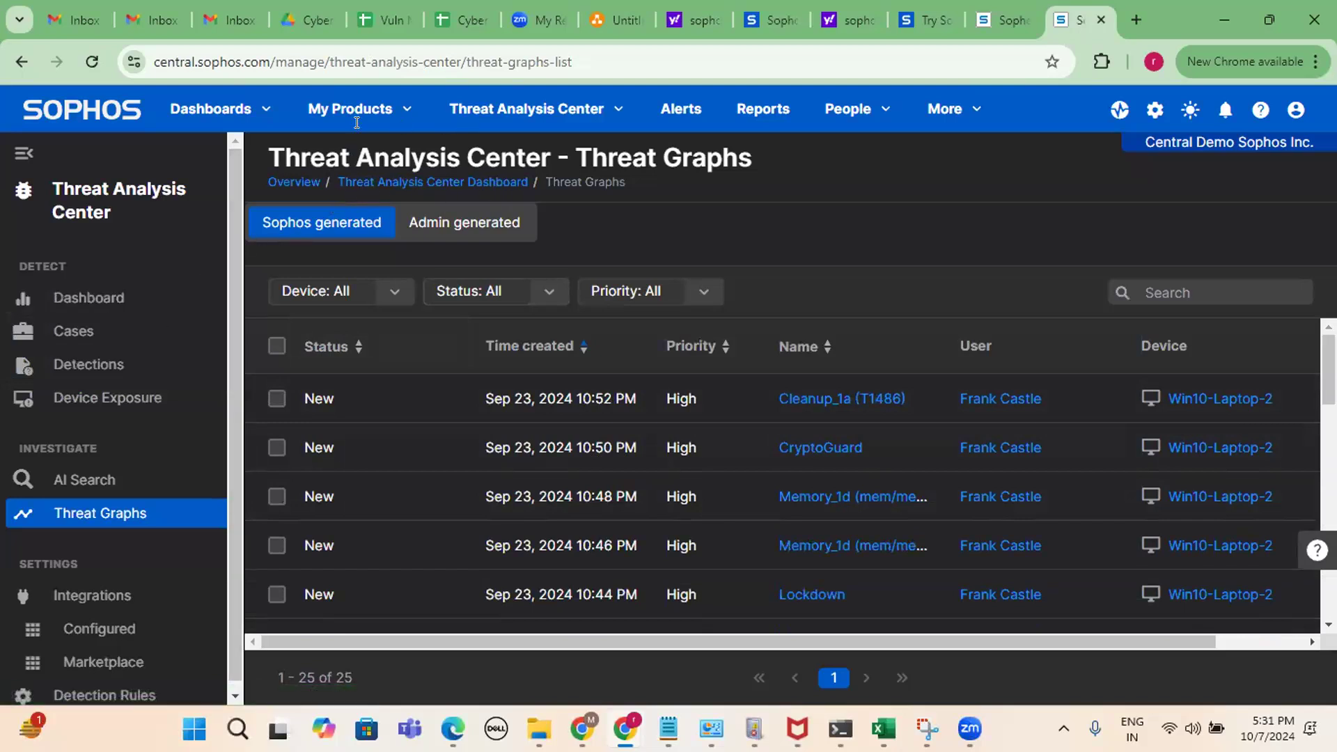
Go back to the Endpoint Protection dashboard and scroll to its summary panels and back.
left_click(20, 61)
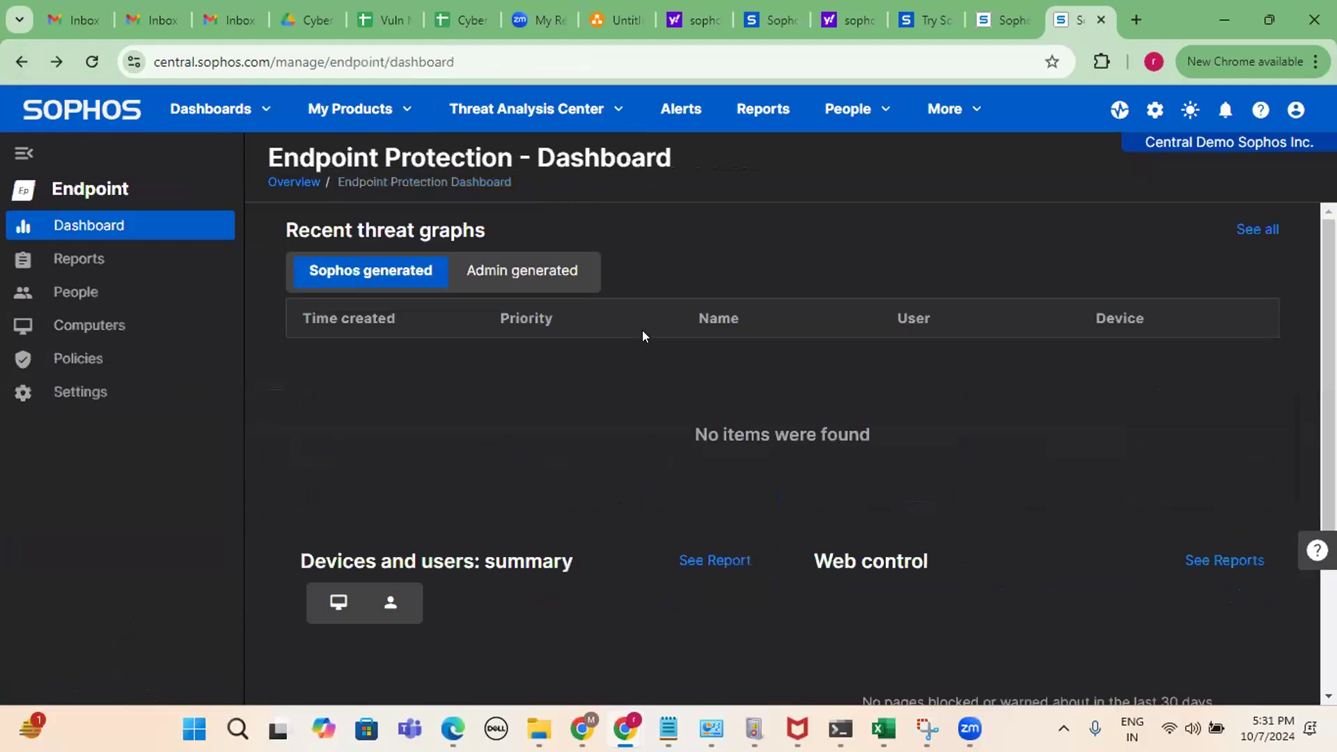
scroll(714, 279, "down", 3)
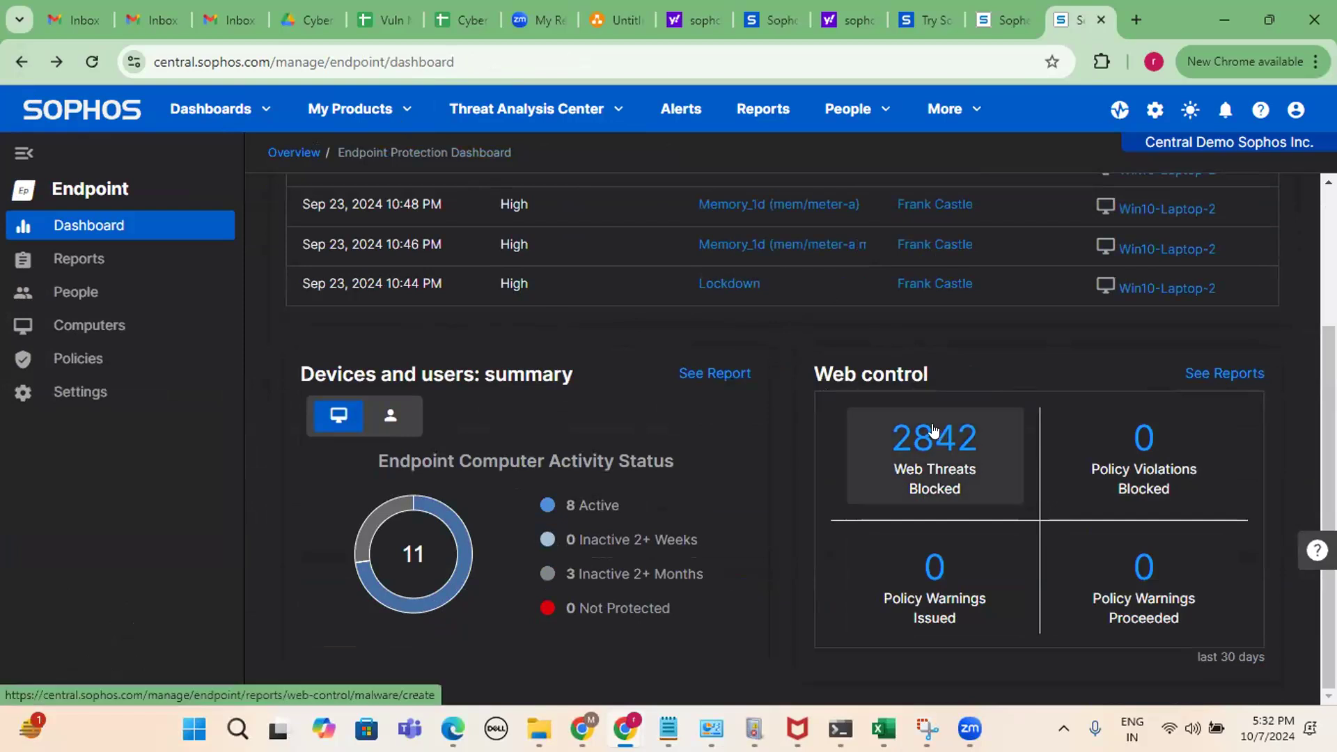
scroll(635, 426, "up", 4)
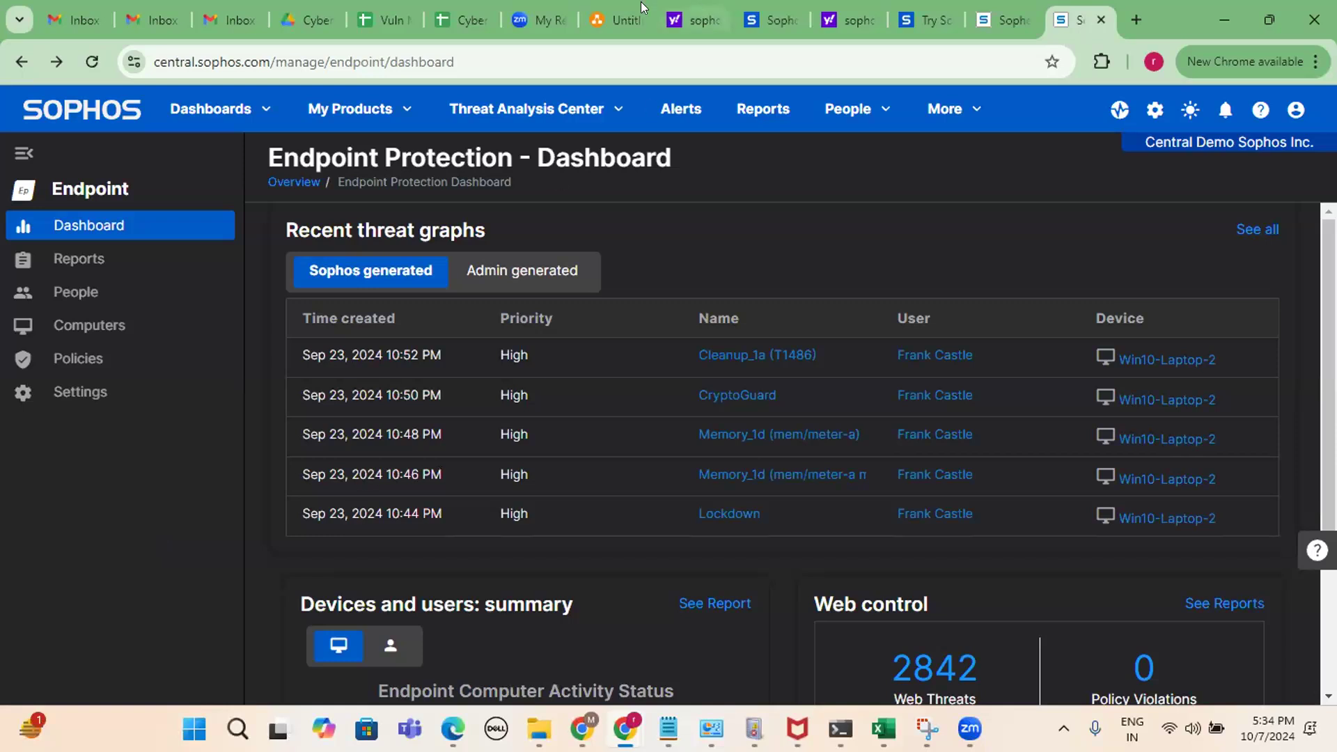
Check the Sophos login URL and demo sign-in rows in the EDR sheet, then return to Sophos Central.
left_click(460, 6)
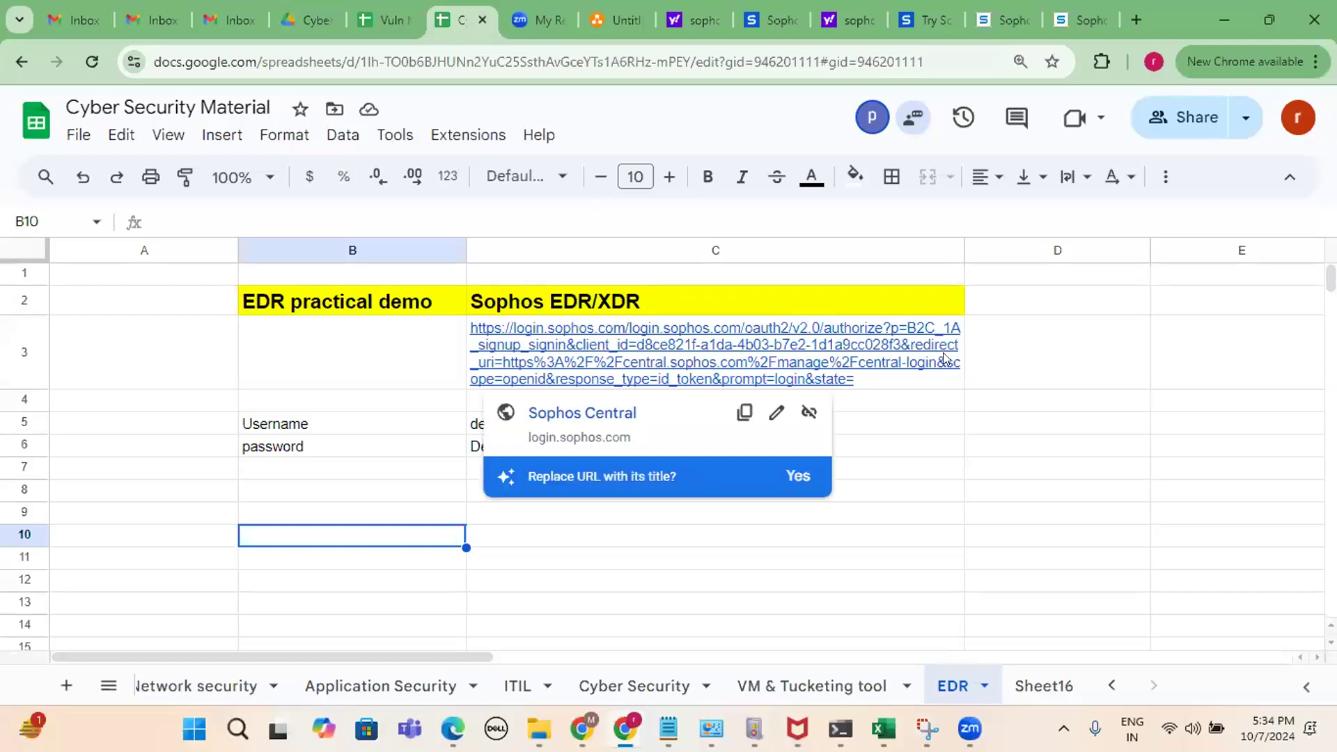
left_click(1040, 397)
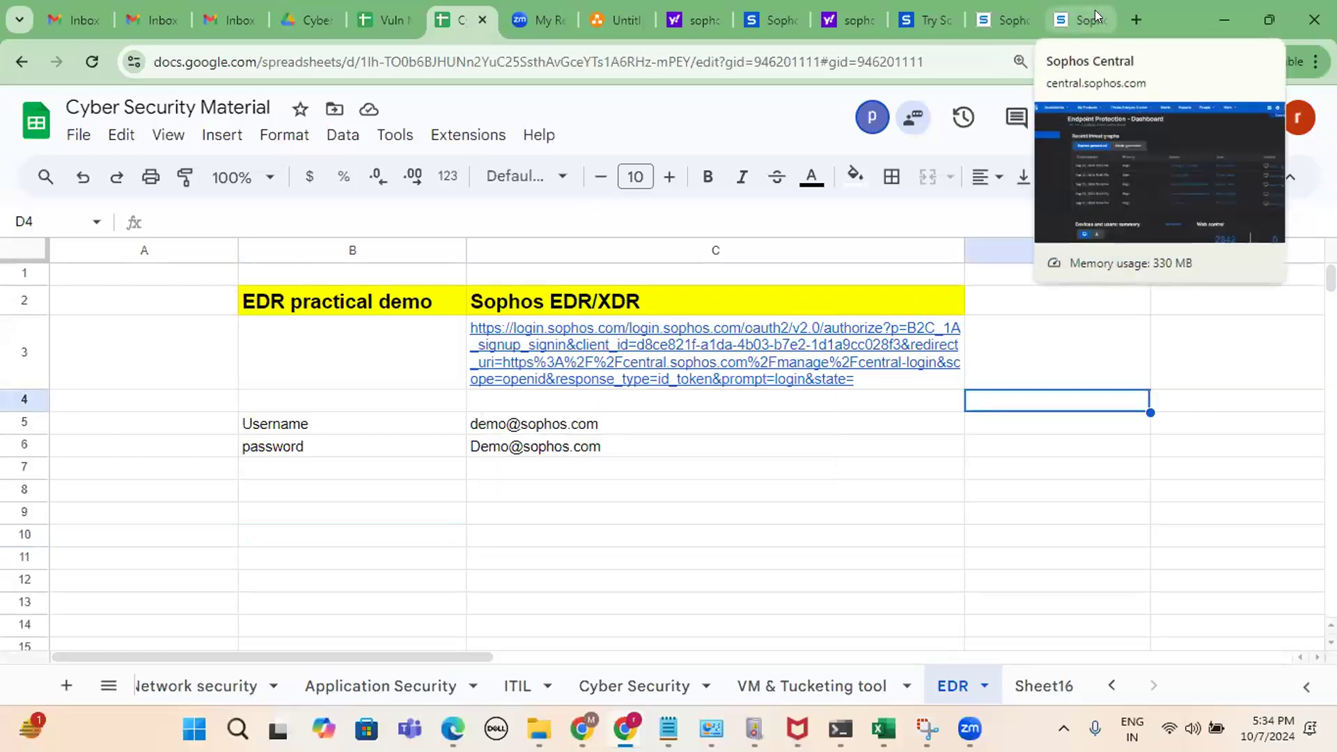
left_click(1095, 14)
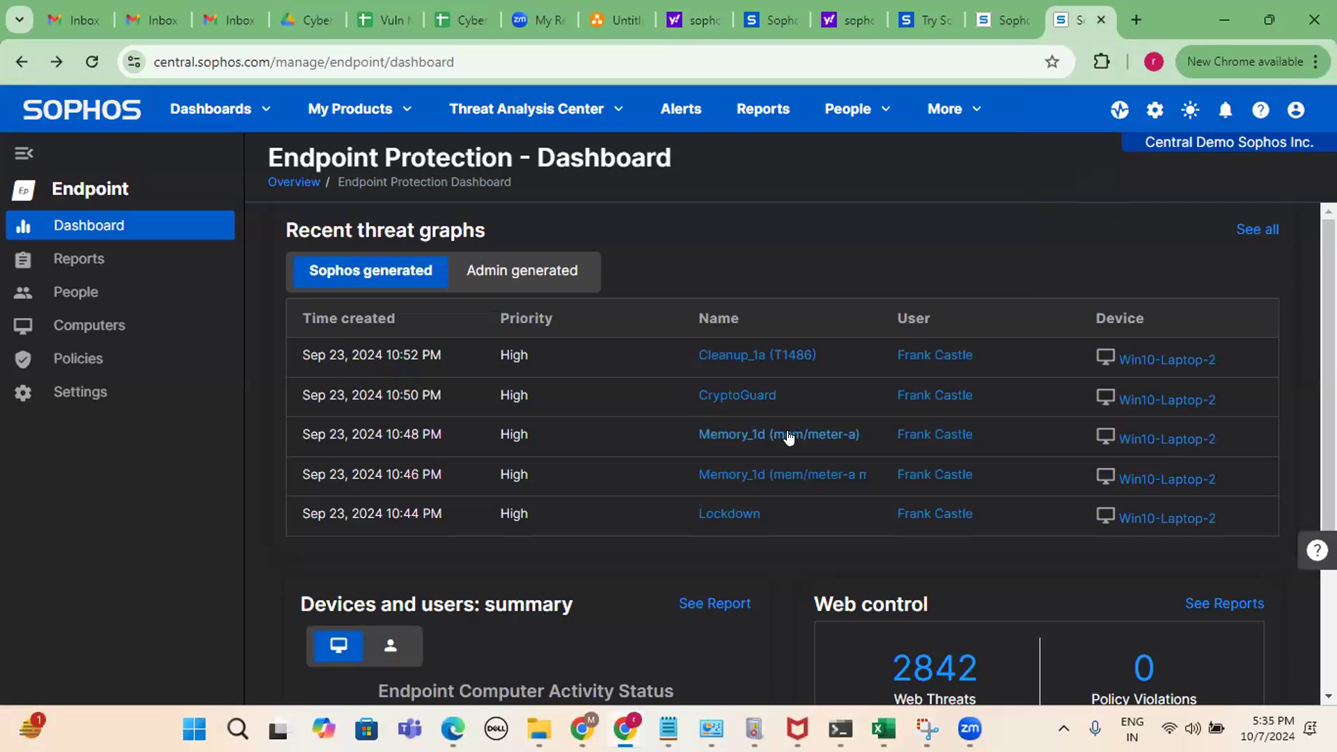
scroll(761, 382, "down", 3)
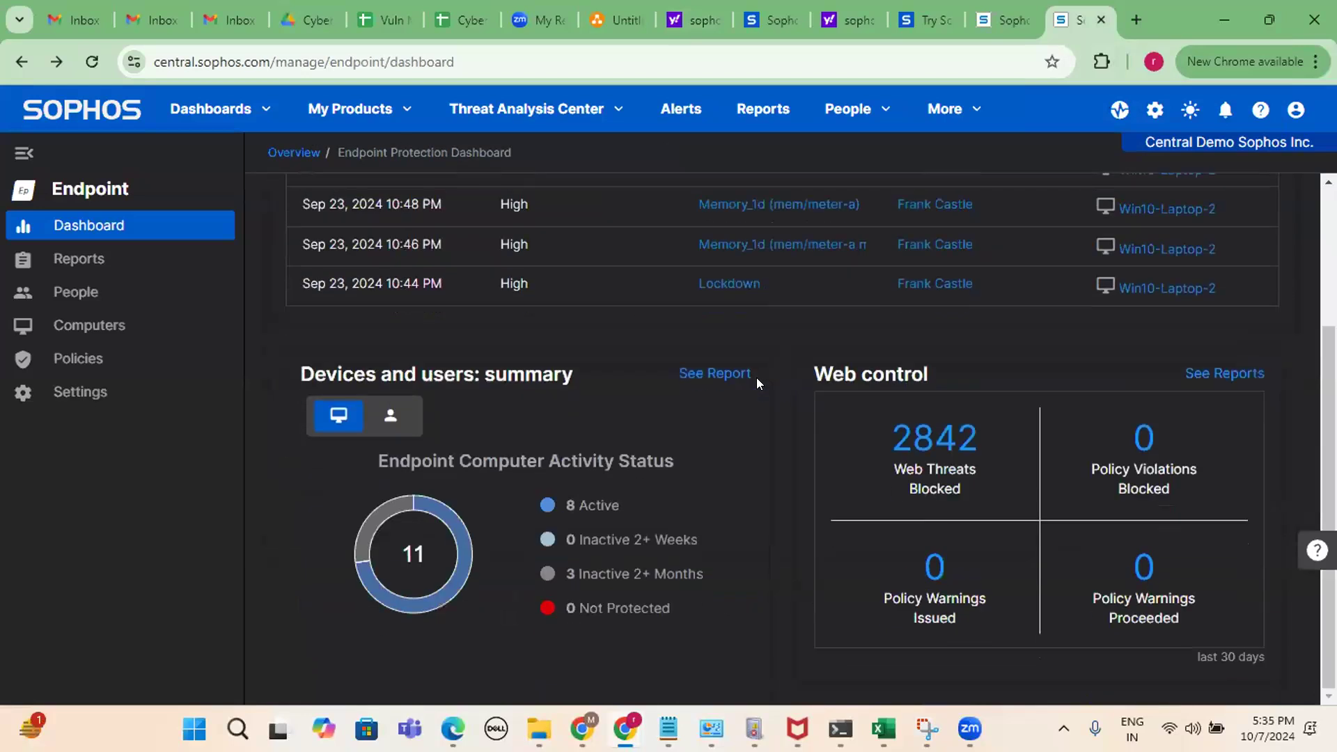
scroll(759, 376, "up", 3)
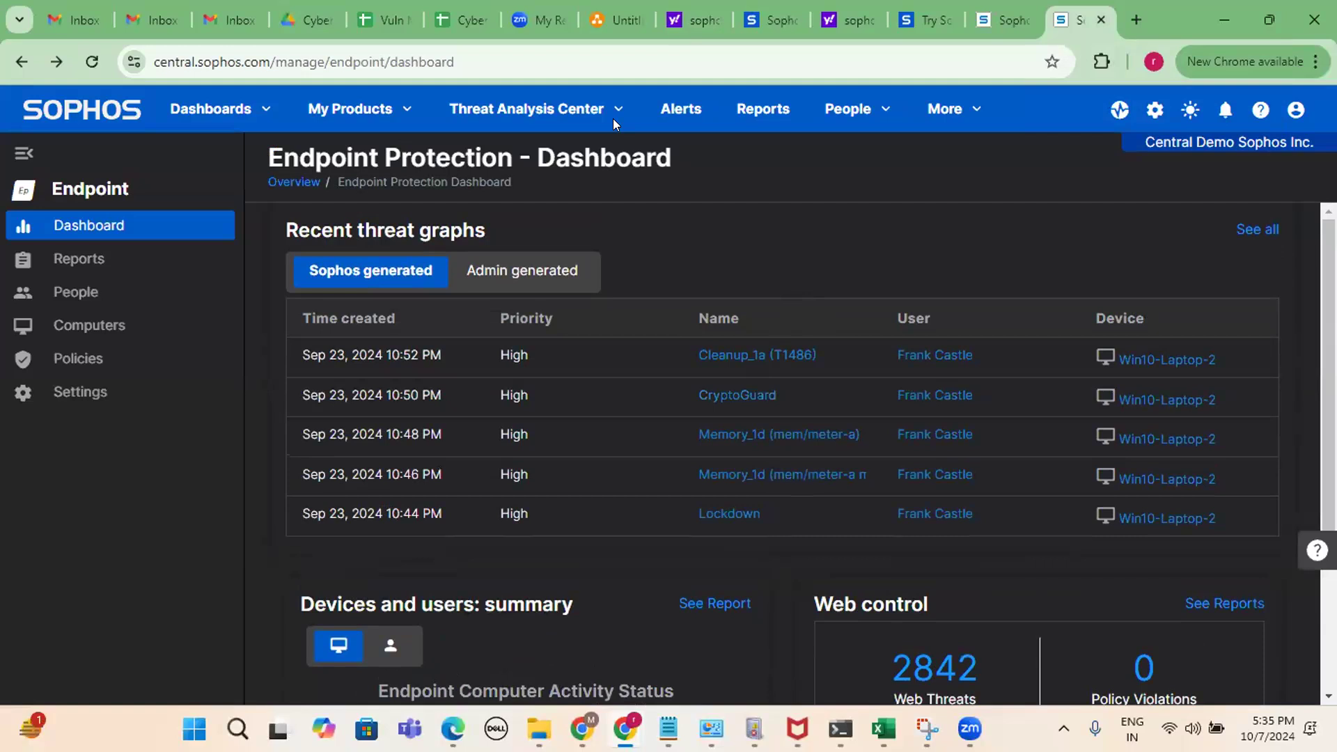
key("ctrl+6")
left_click(412, 432)
left_click(416, 446)
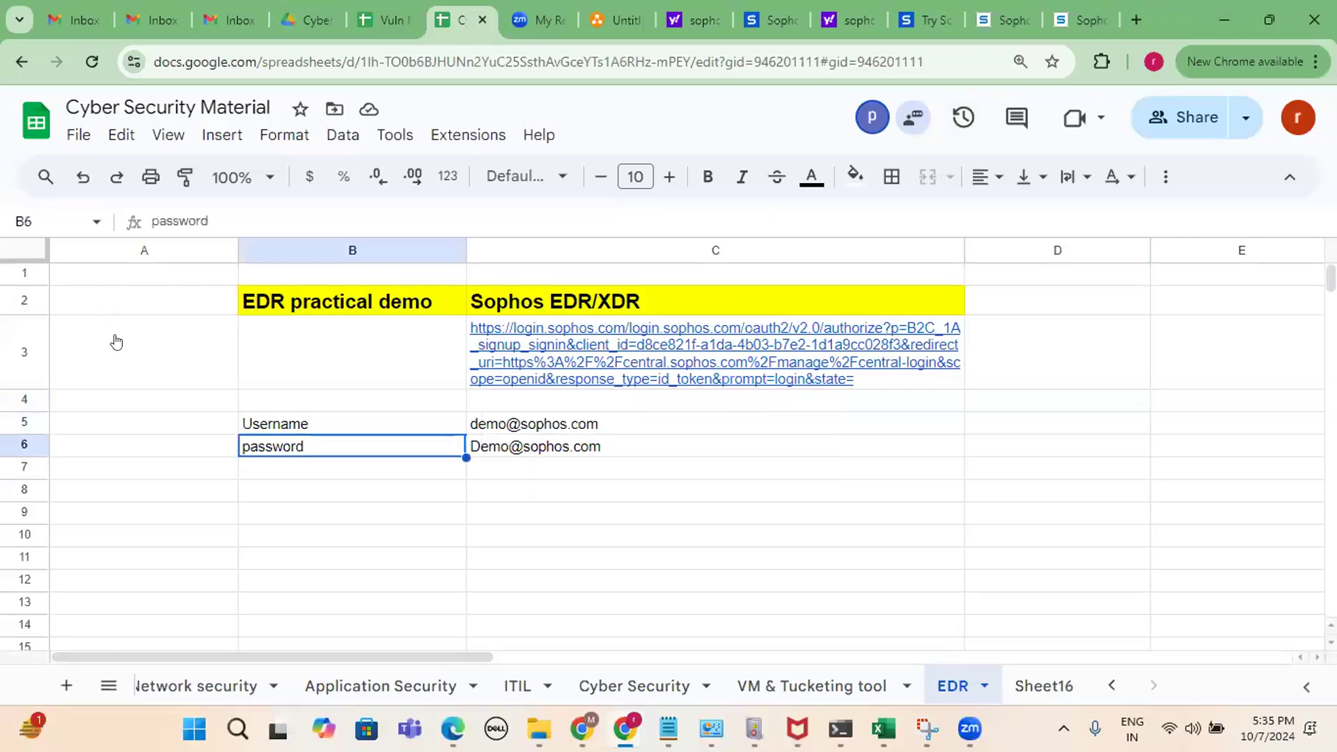
key("ctrl+9")
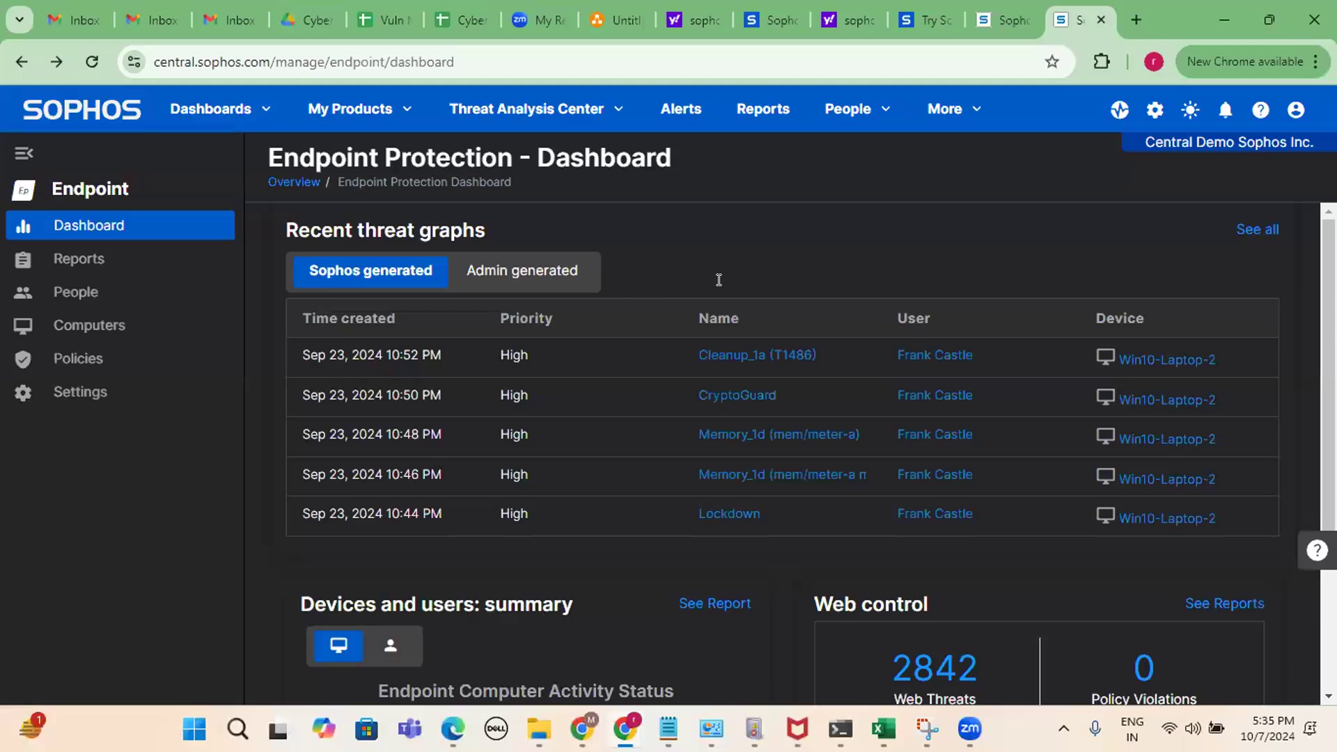
Open the Endpoint Protection General Settings and scroll through the settings list.
left_click(80, 392)
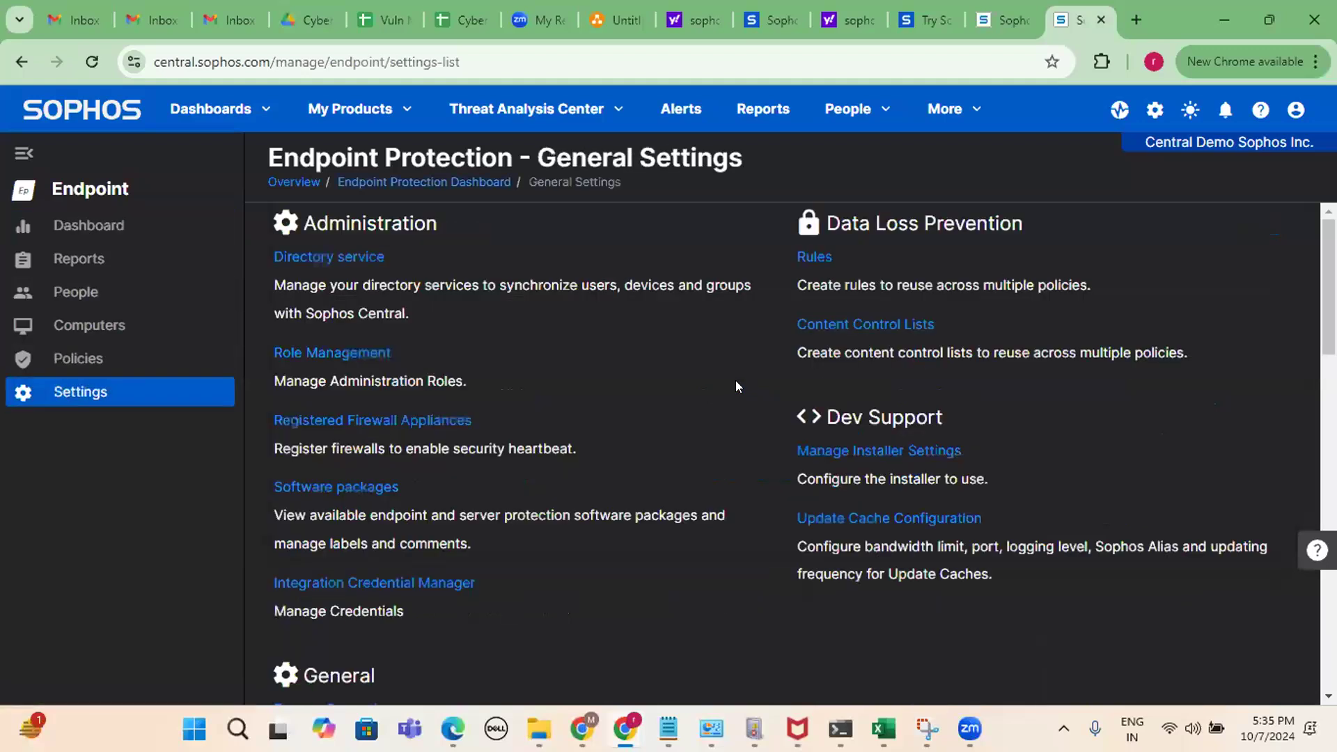
scroll(552, 489, "down", 10)
scroll(578, 454, "down", 5)
scroll(578, 454, "up", 15)
scroll(470, 332, "down", 5)
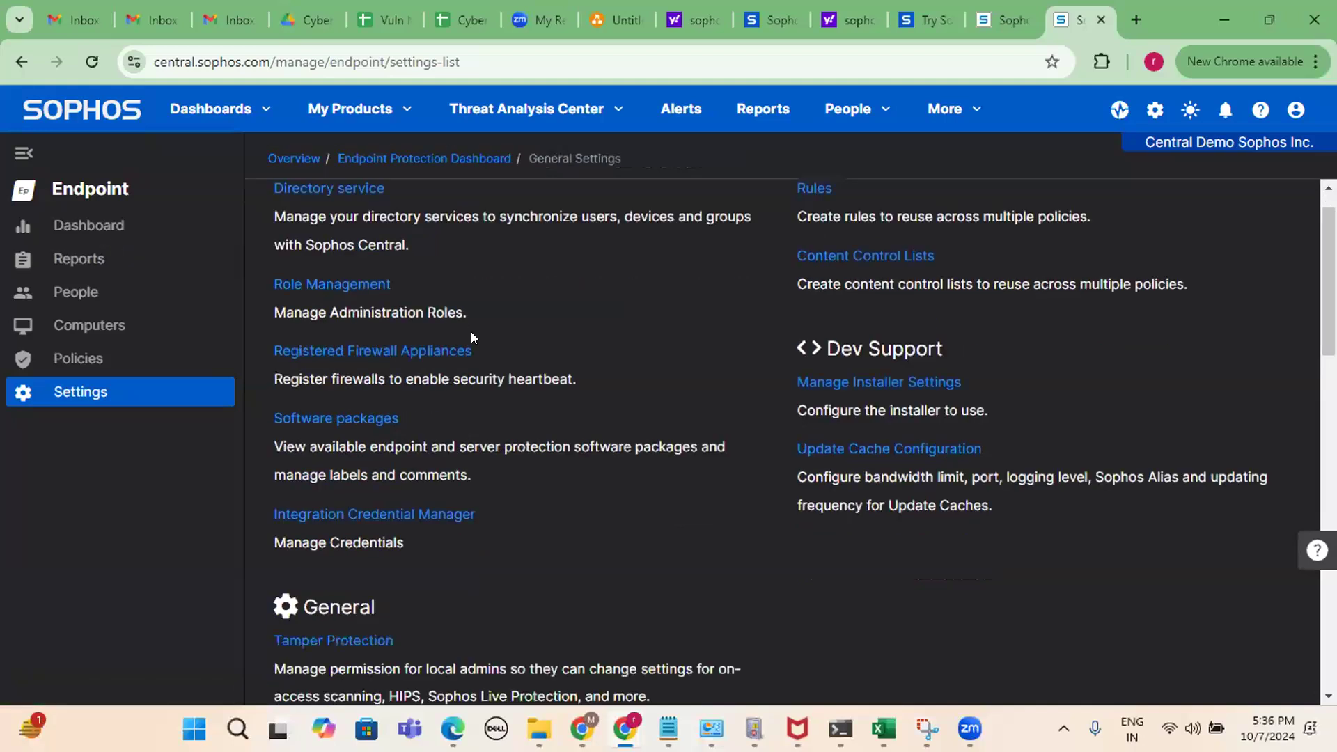
scroll(603, 333, "up", 5)
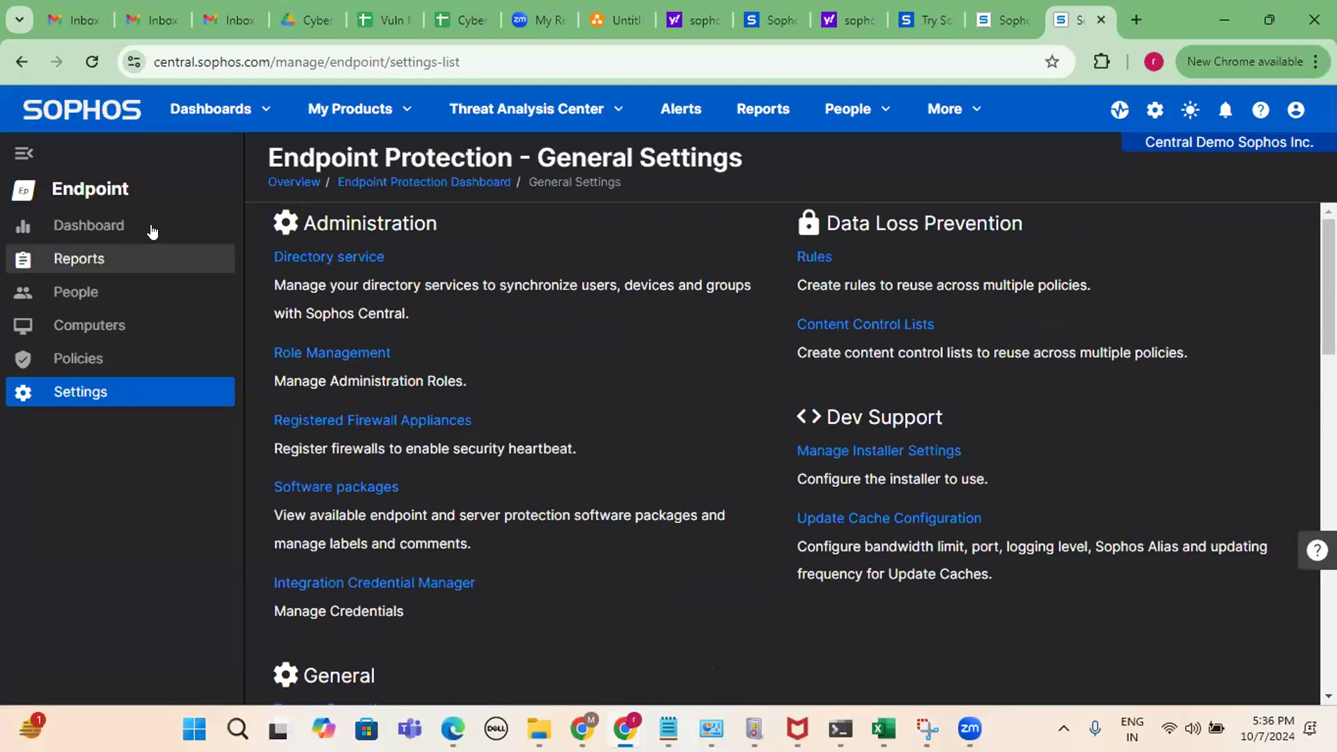
Return to the dashboard, reopen General Settings to review them again, then bring Chrome forward.
left_click(87, 225)
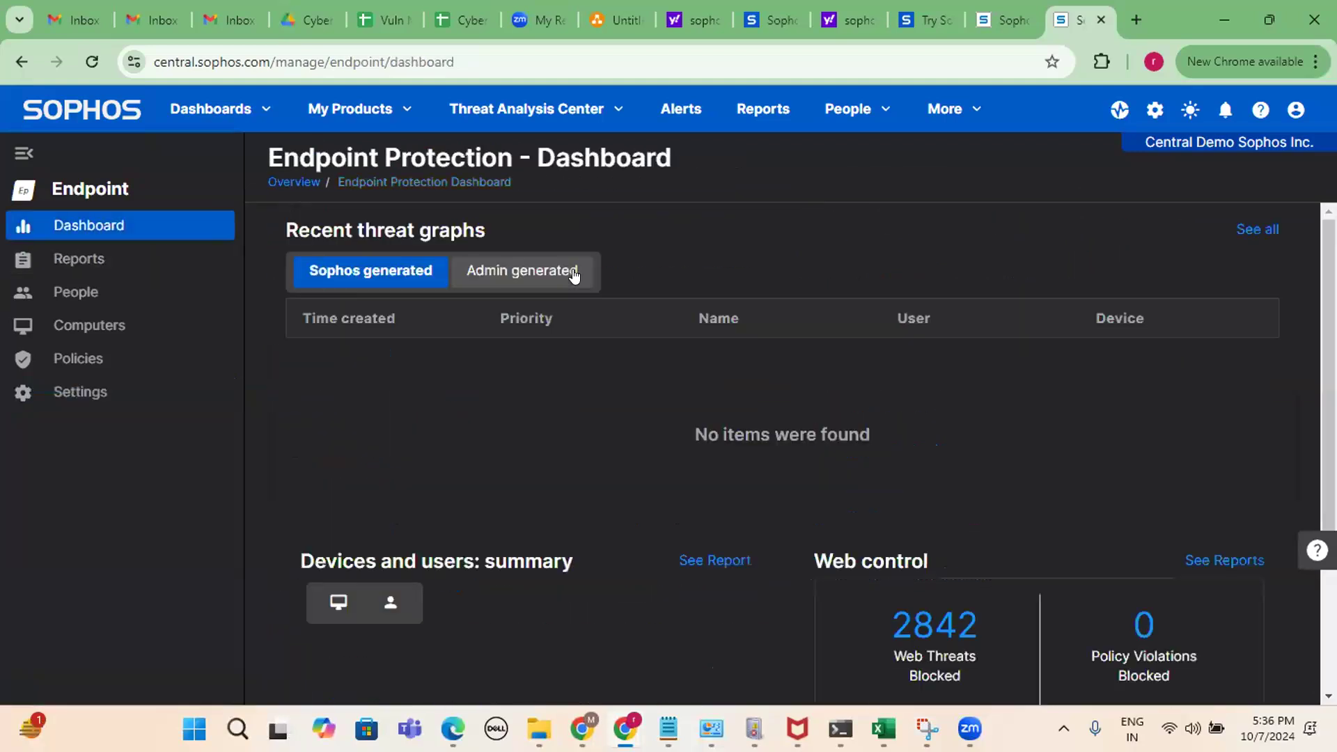
left_click(136, 399)
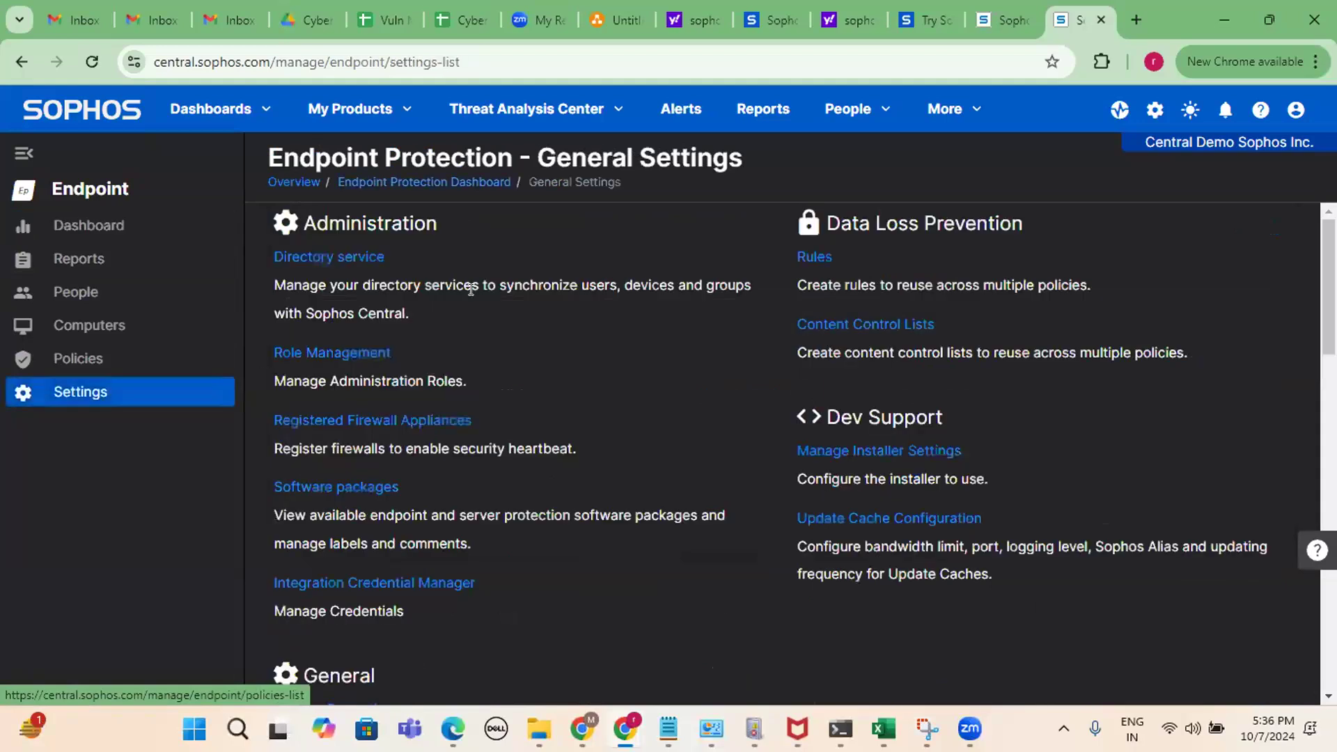
scroll(505, 276, "down", 20)
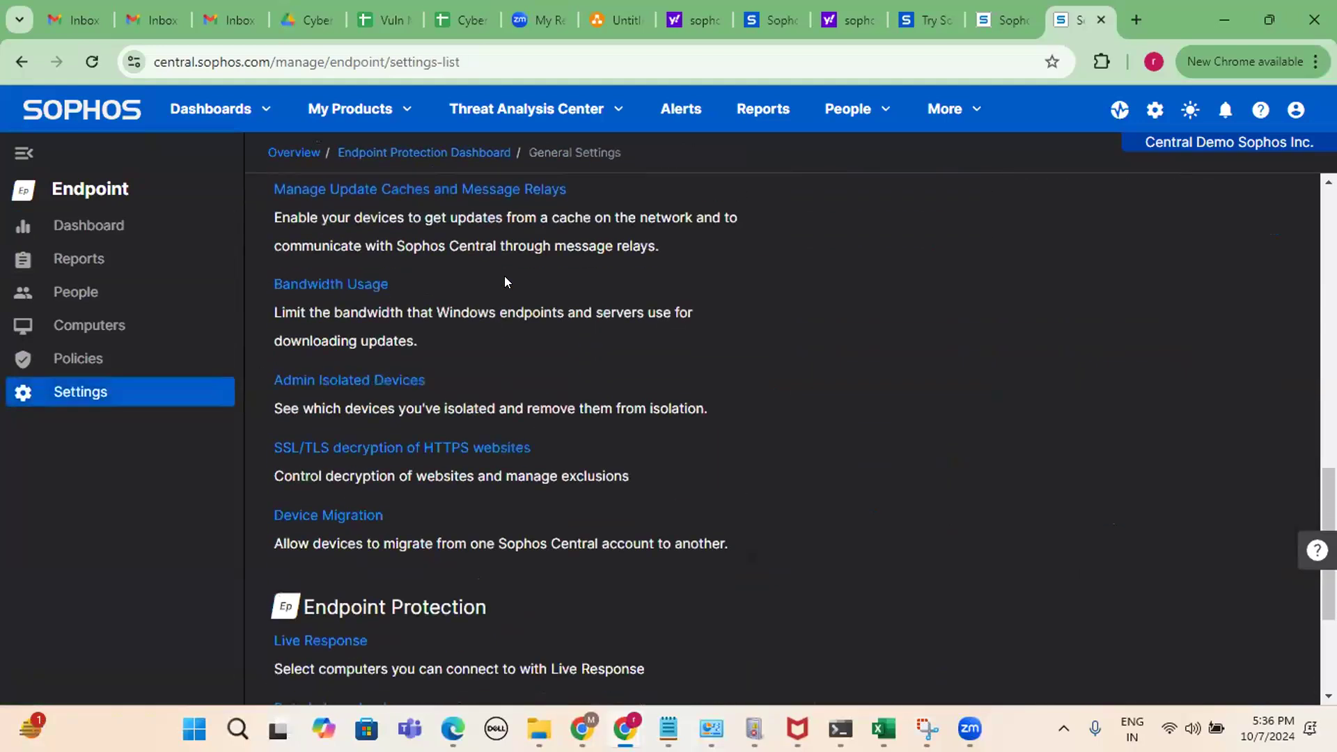
scroll(505, 281, "up", 15)
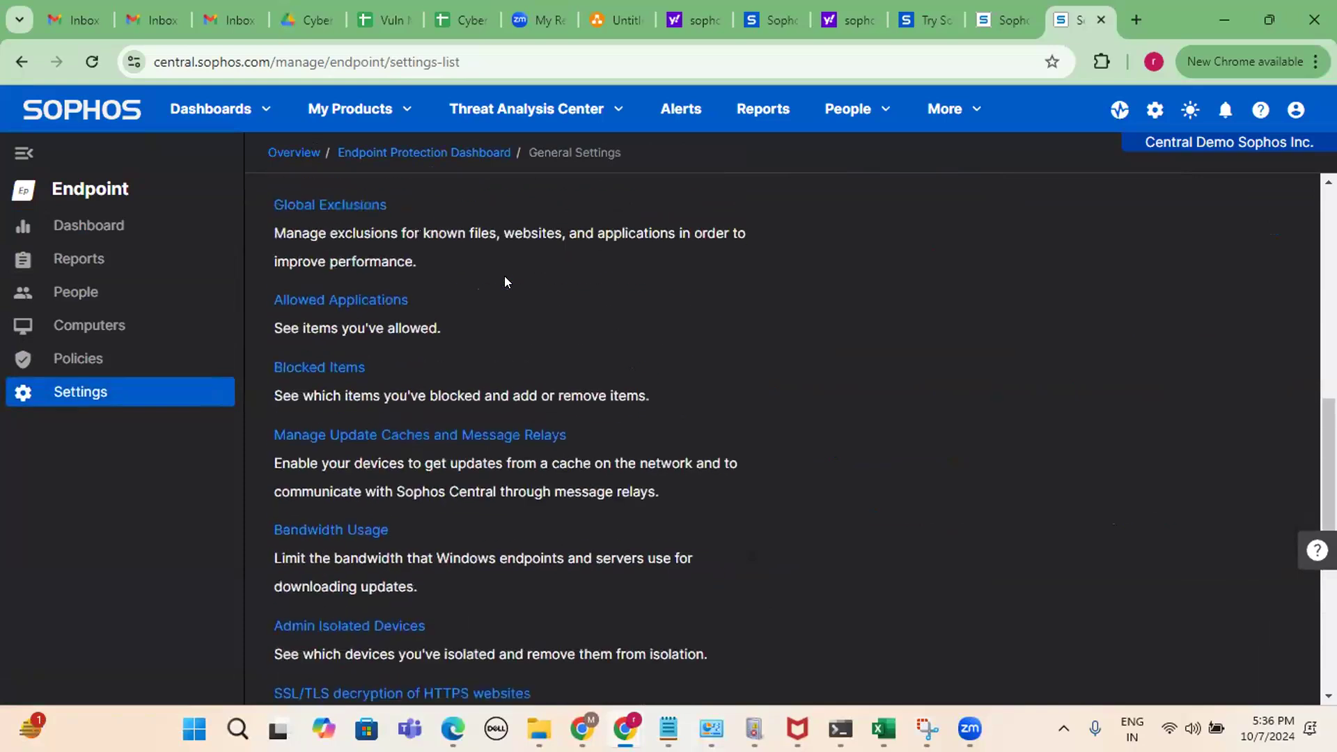
scroll(504, 278, "up", 4)
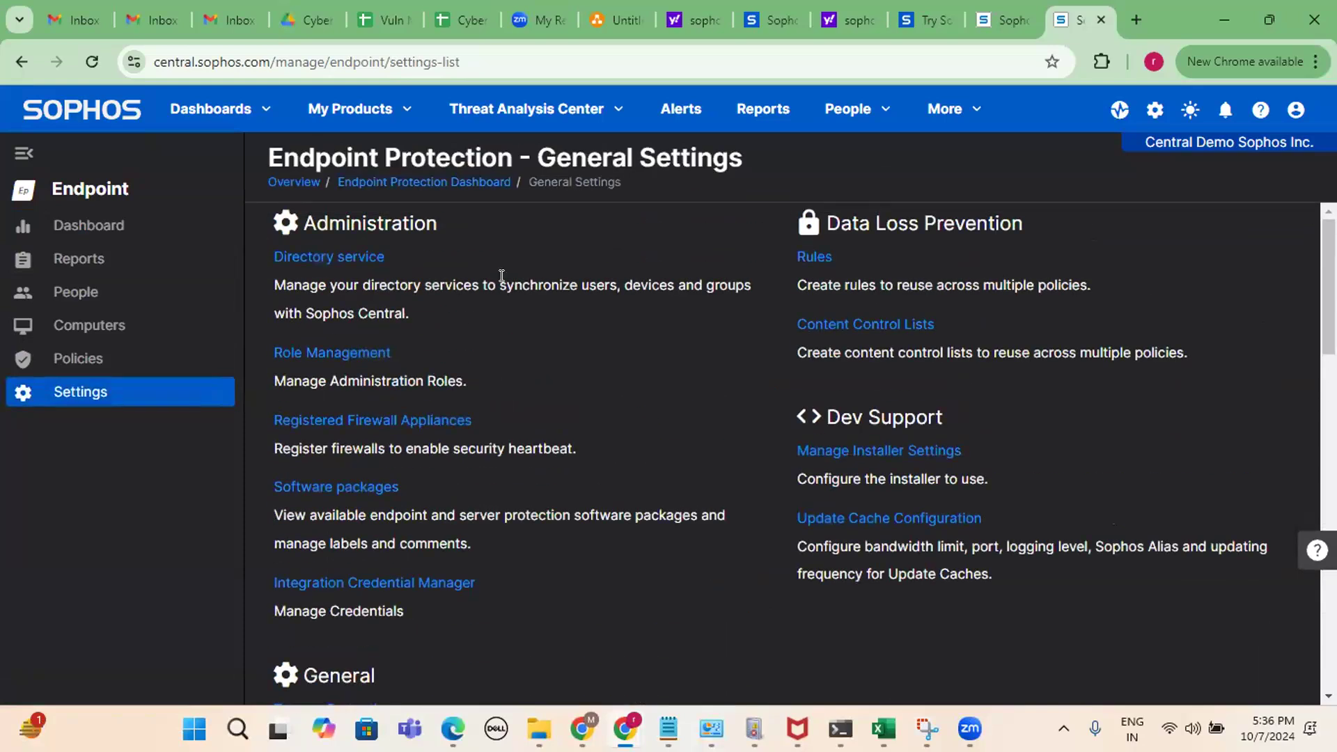
scroll(501, 276, "down", 5)
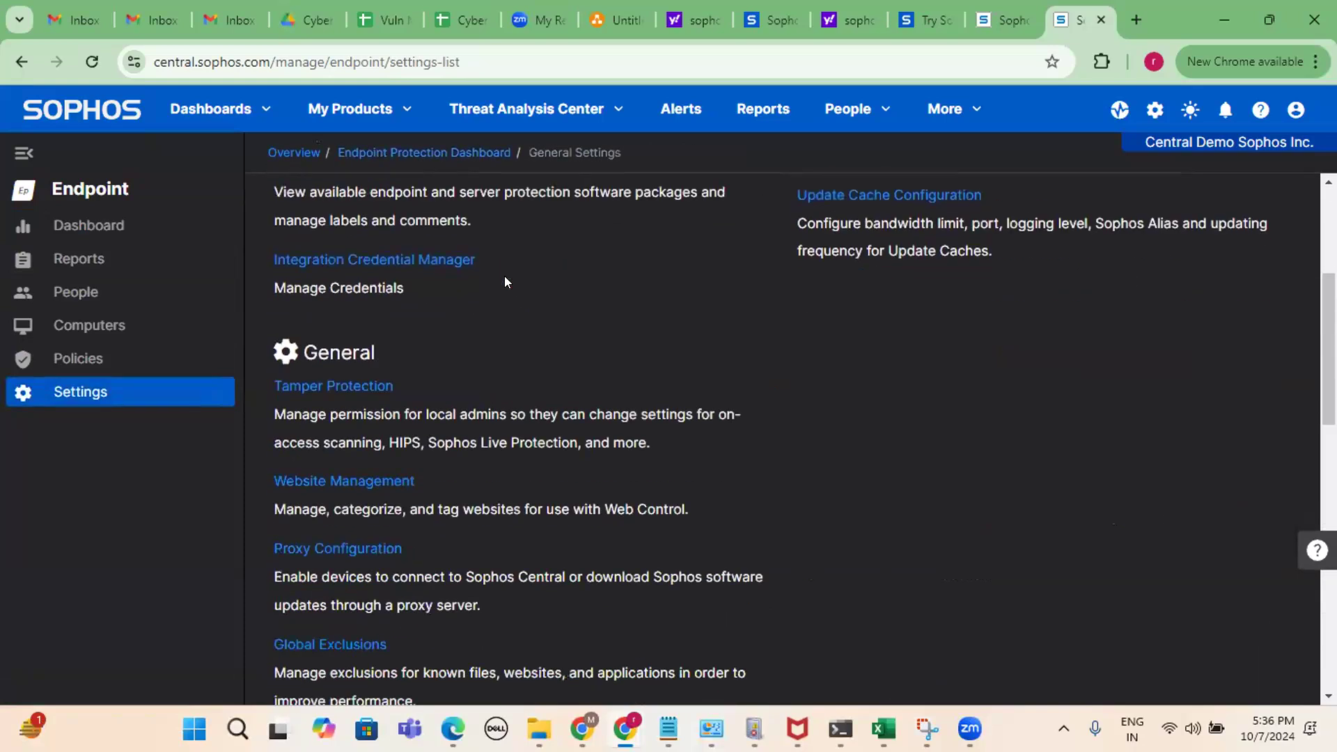
scroll(500, 312, "down", 12)
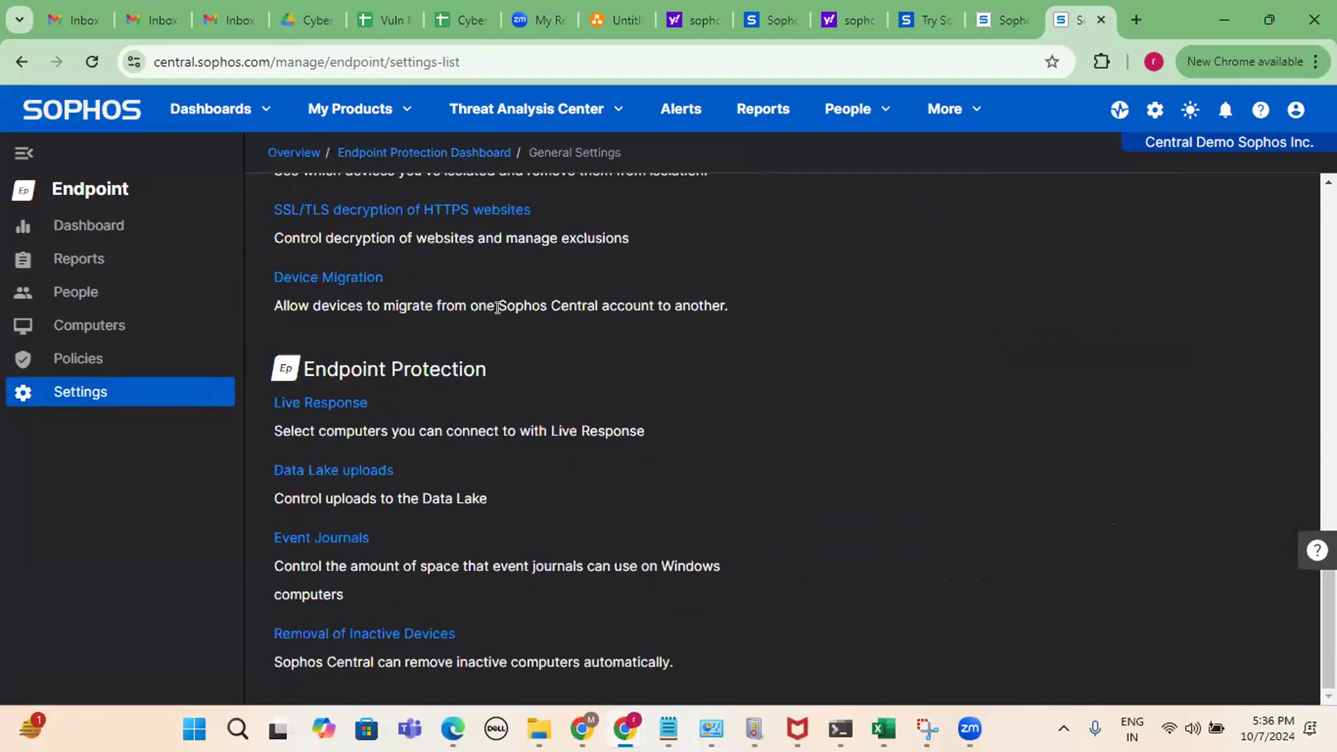
scroll(497, 307, "up", 15)
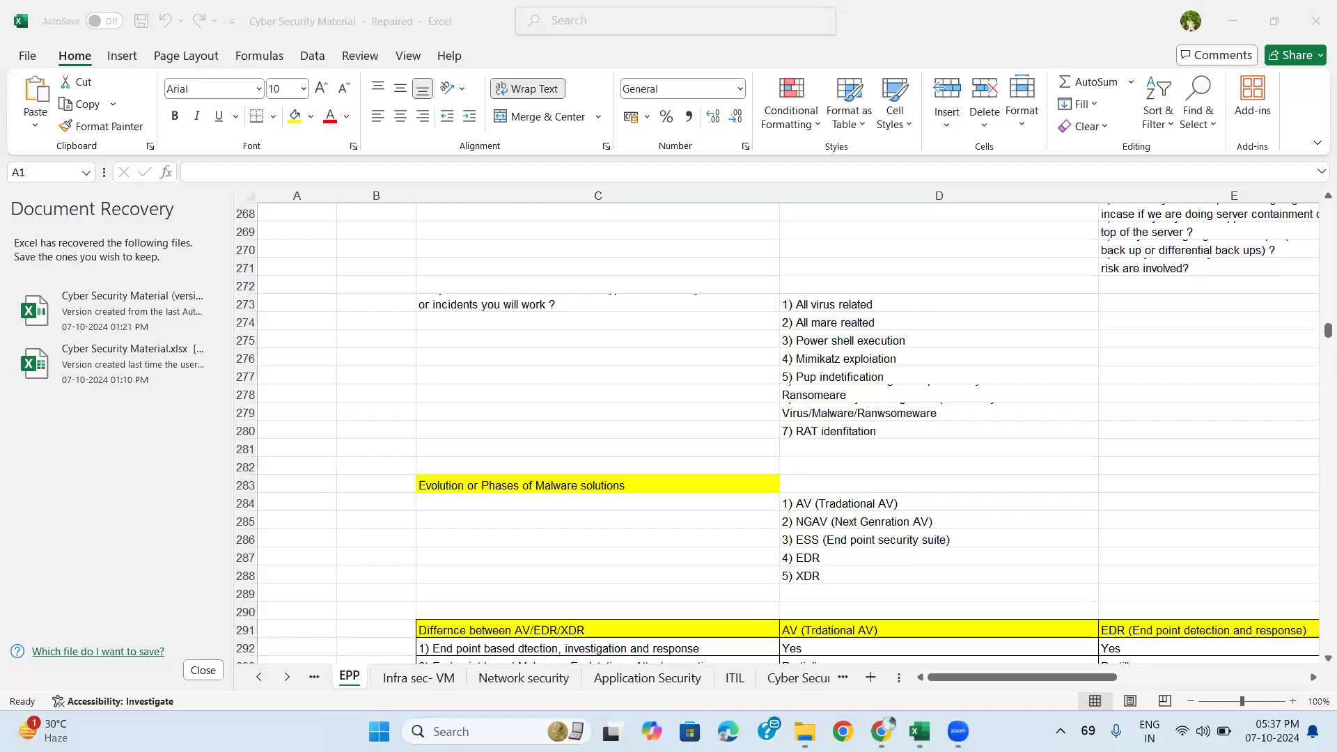
left_click(881, 732)
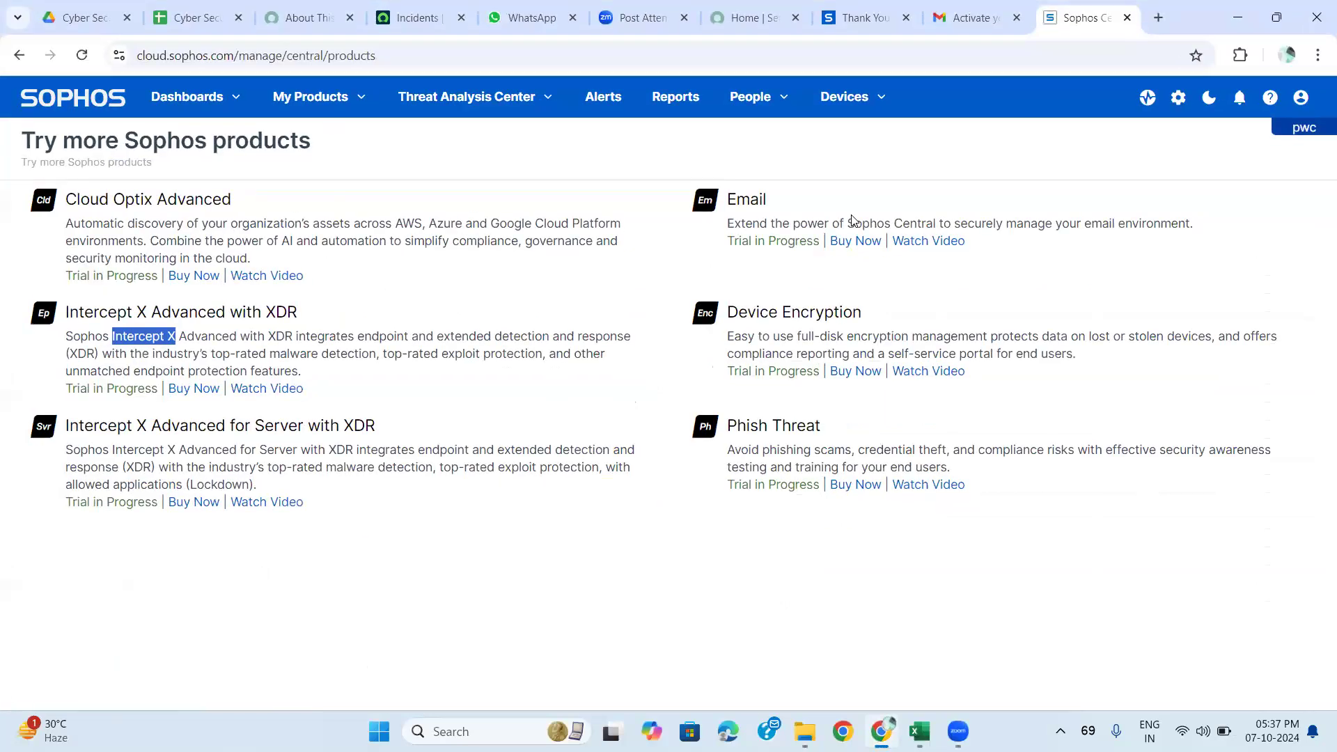
Choose Endpoint from My Products to load the trial account's Endpoint Protection dashboard.
left_click(309, 100)
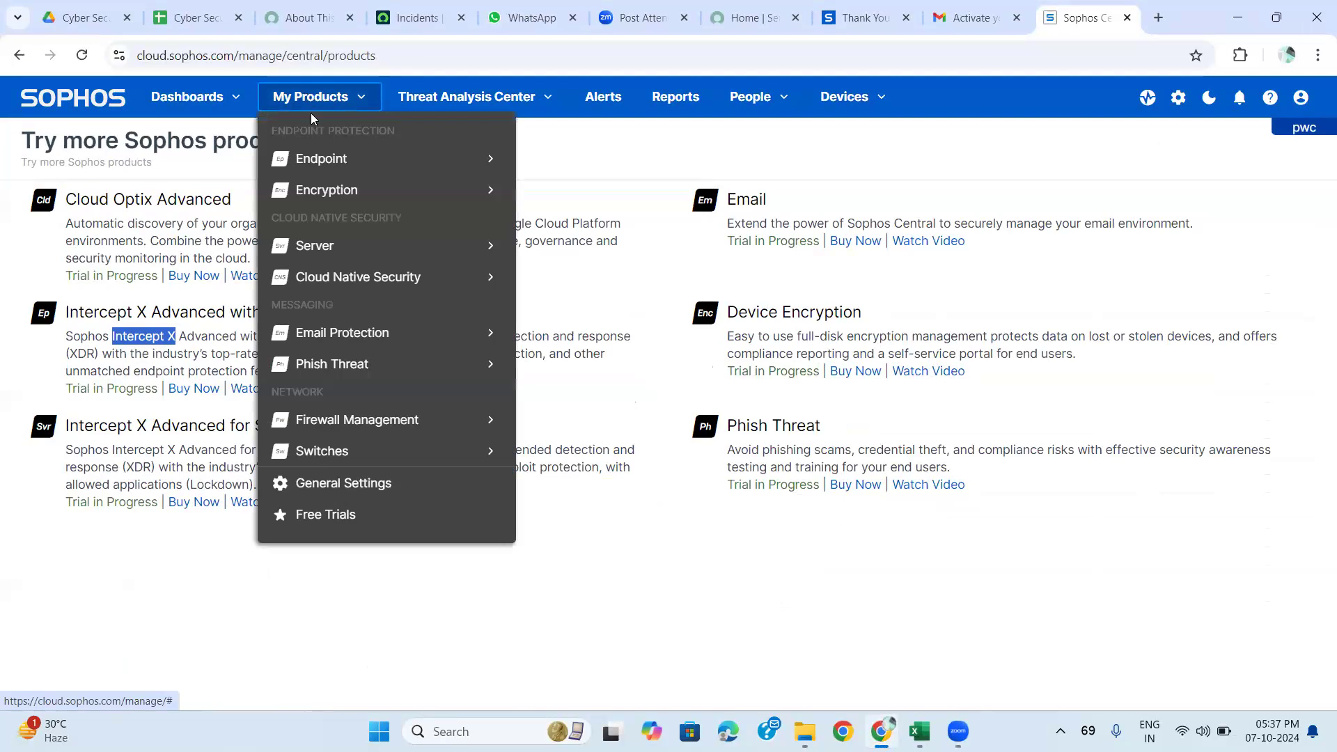
mouse_move(322, 164)
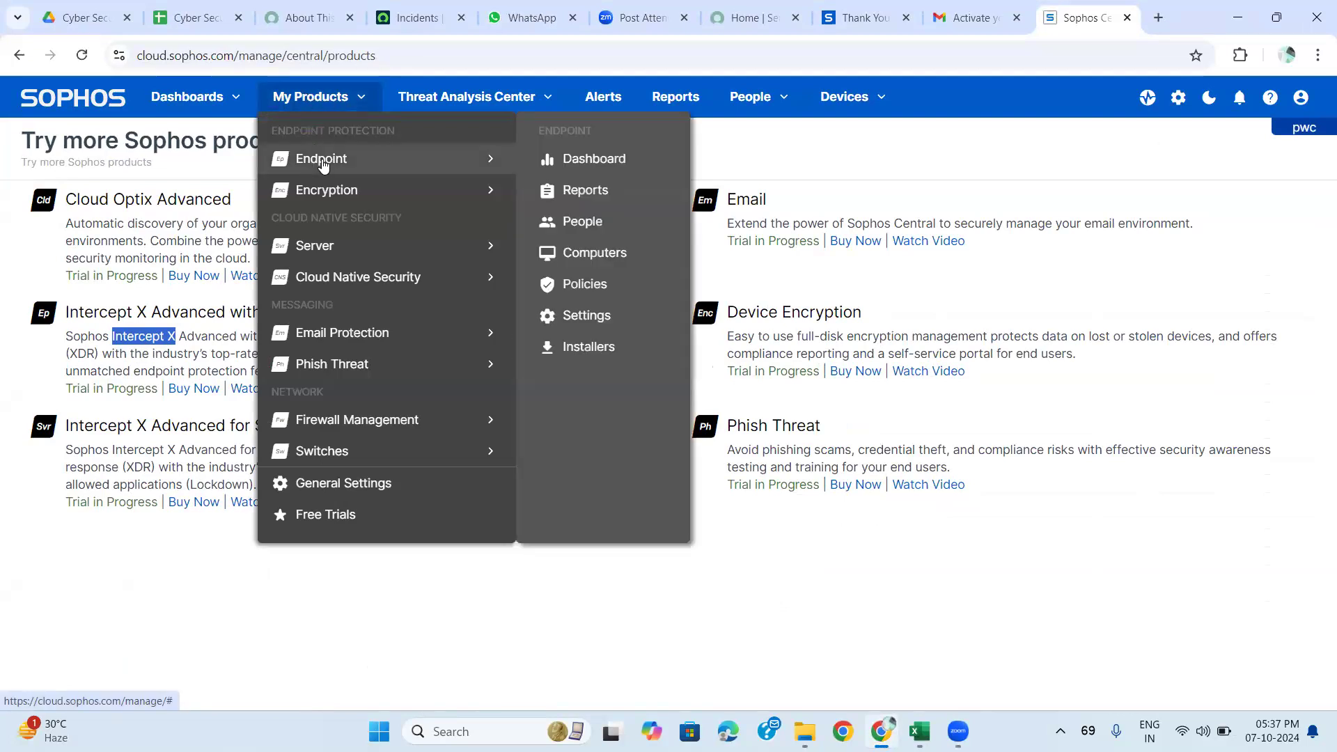
left_click(324, 163)
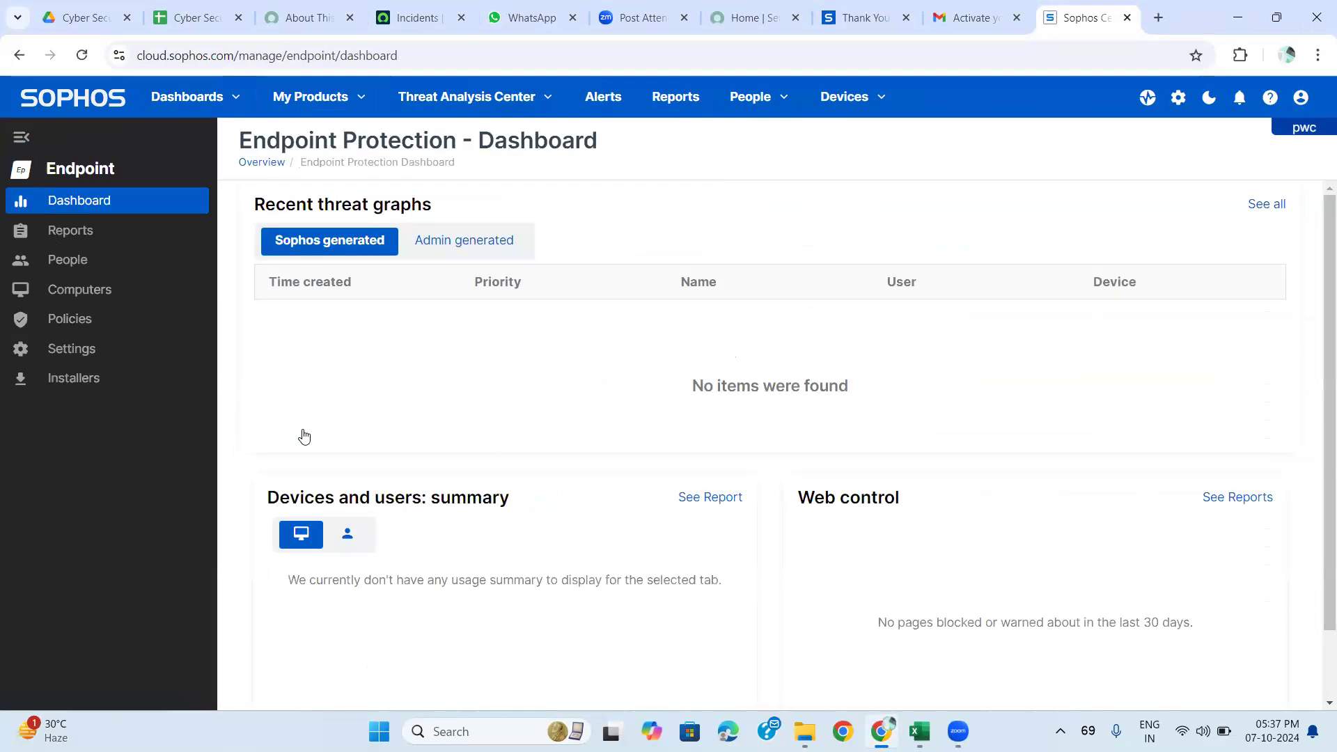
Go to Endpoint Installers to see the Windows, macOS and XDR Sensor downloads.
left_click(73, 380)
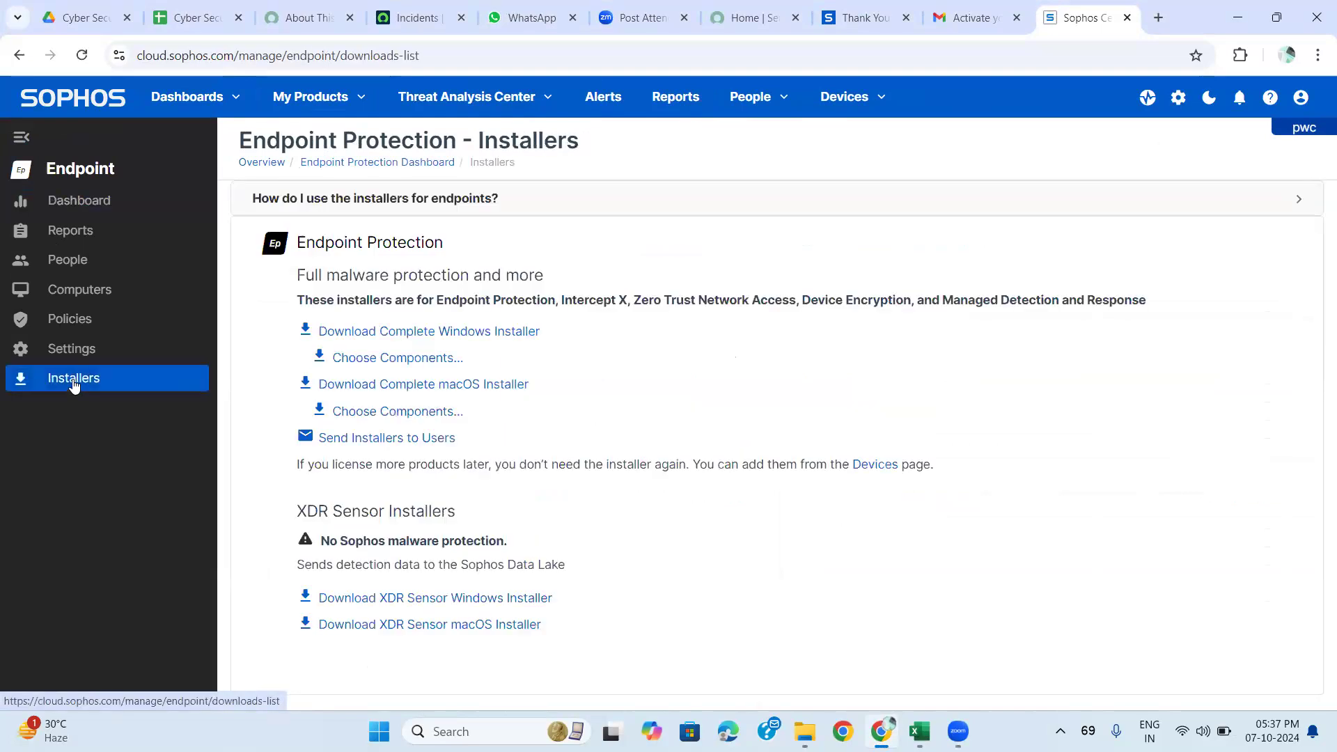
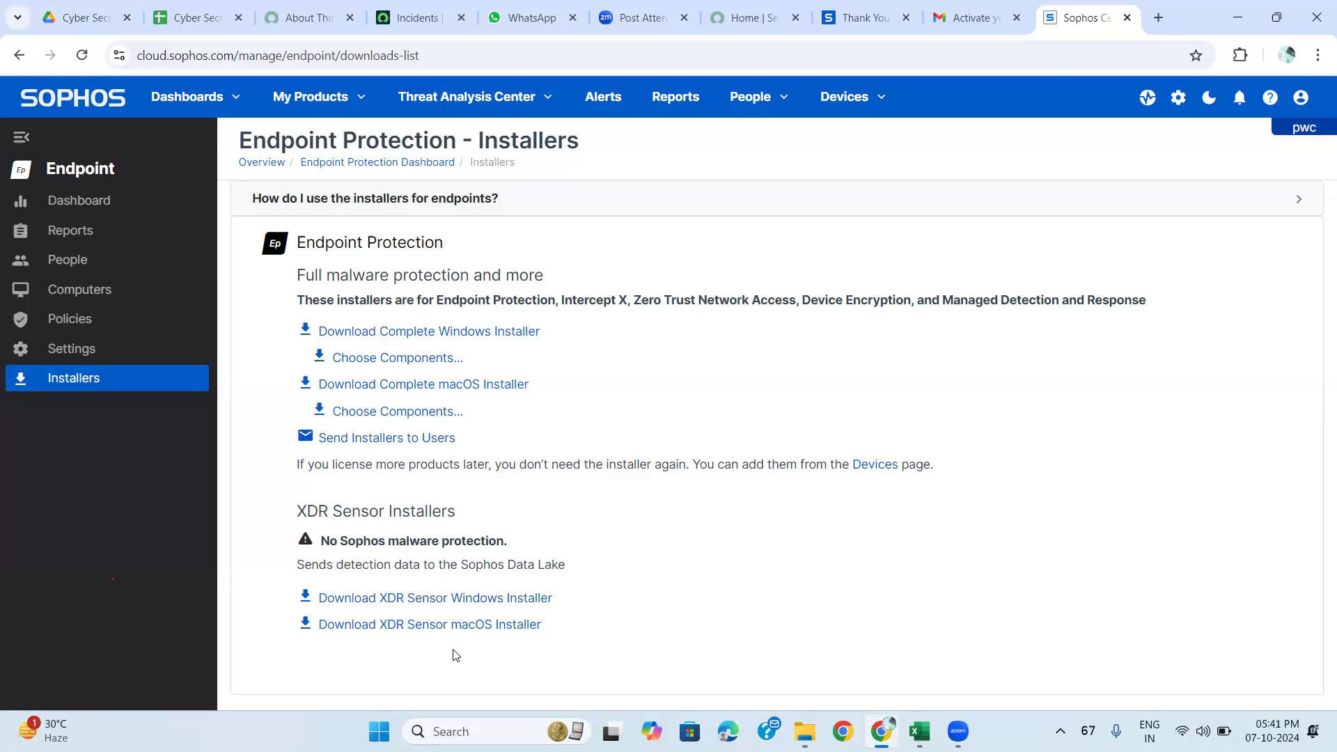
Open Endpoint General Settings and scroll through its Administration, General and Endpoint Protection sections and back.
left_click(91, 348)
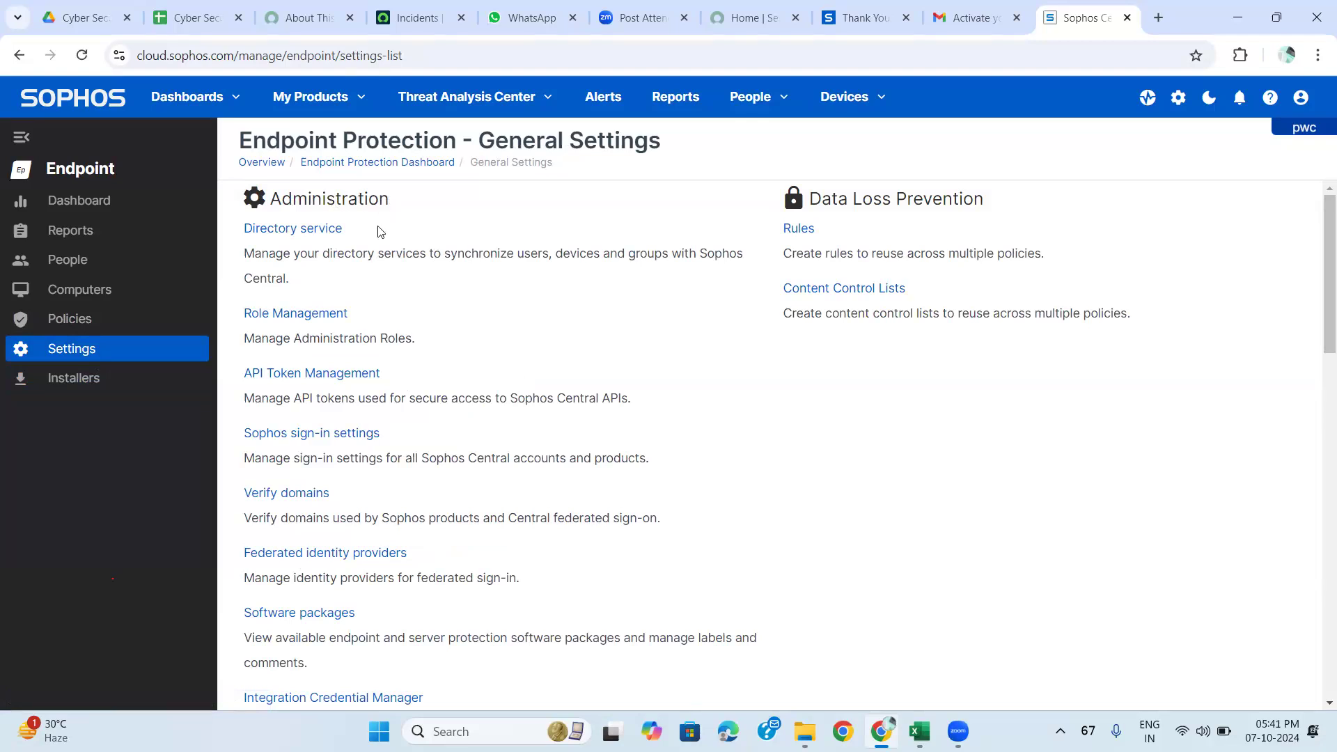
scroll(368, 259, "down", 3)
scroll(368, 256, "down", 3)
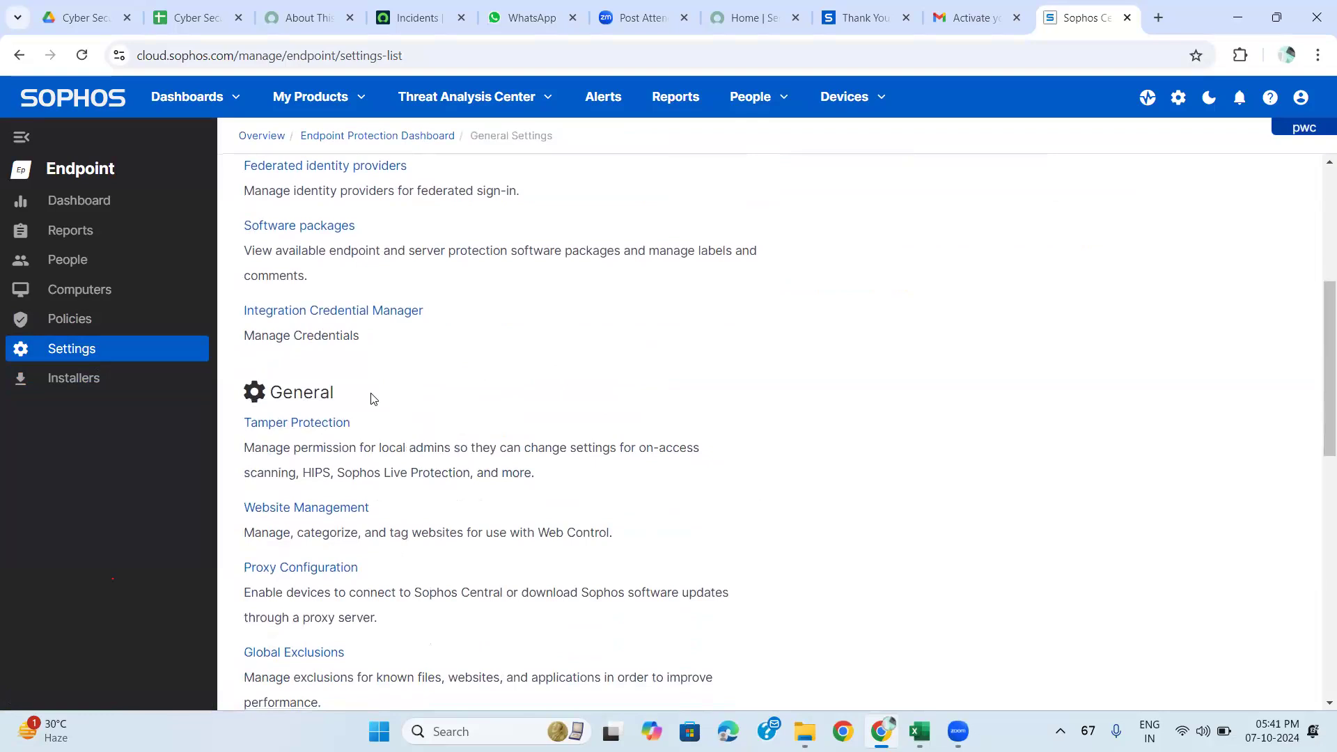
scroll(371, 399, "down", 6)
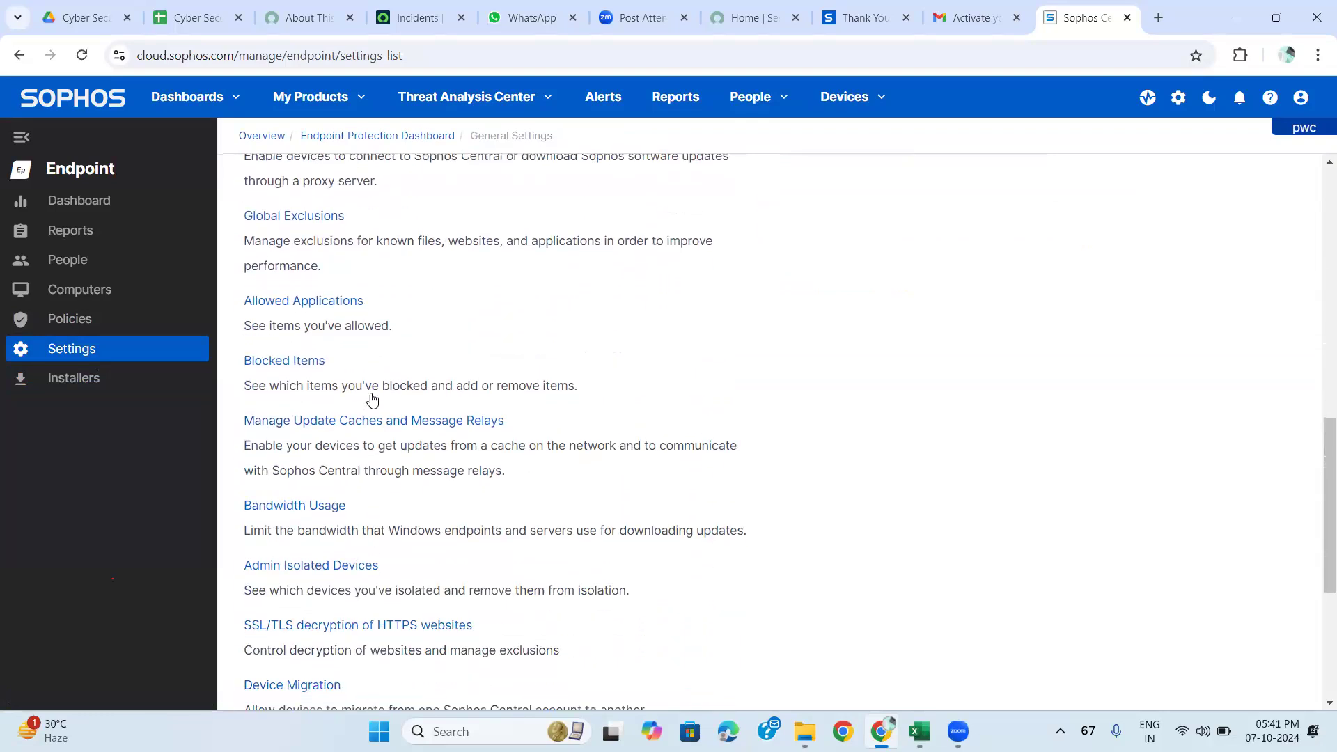
scroll(371, 398, "down", 5)
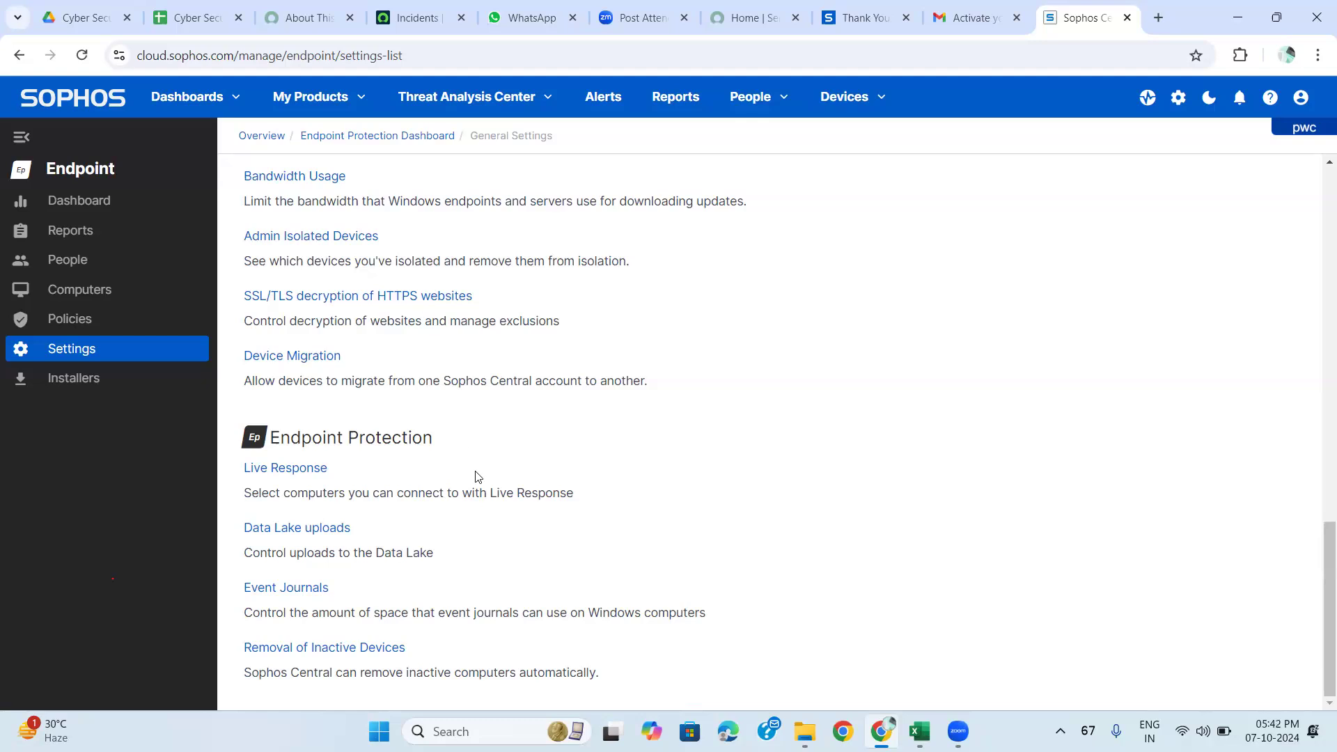
scroll(477, 478, "up", 15)
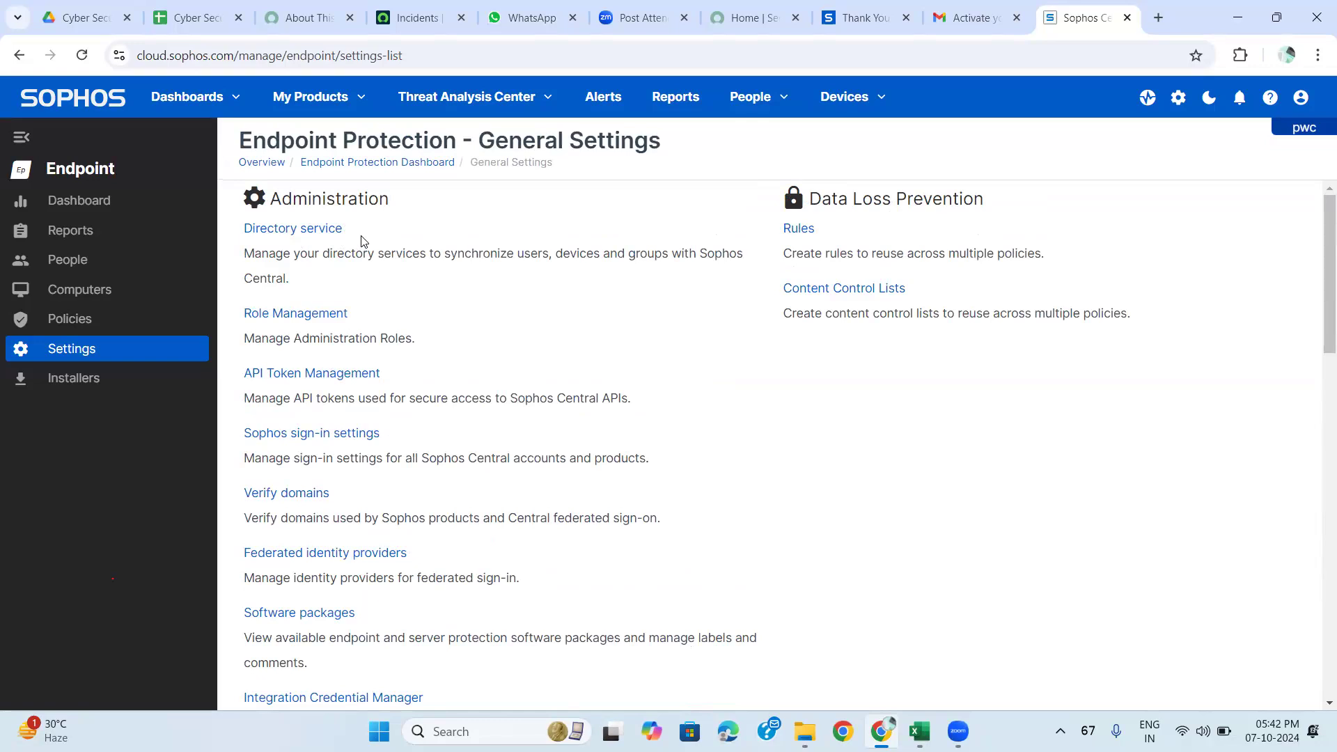
Open Directory service under Administration to see that no directory services are configured.
left_click(310, 233)
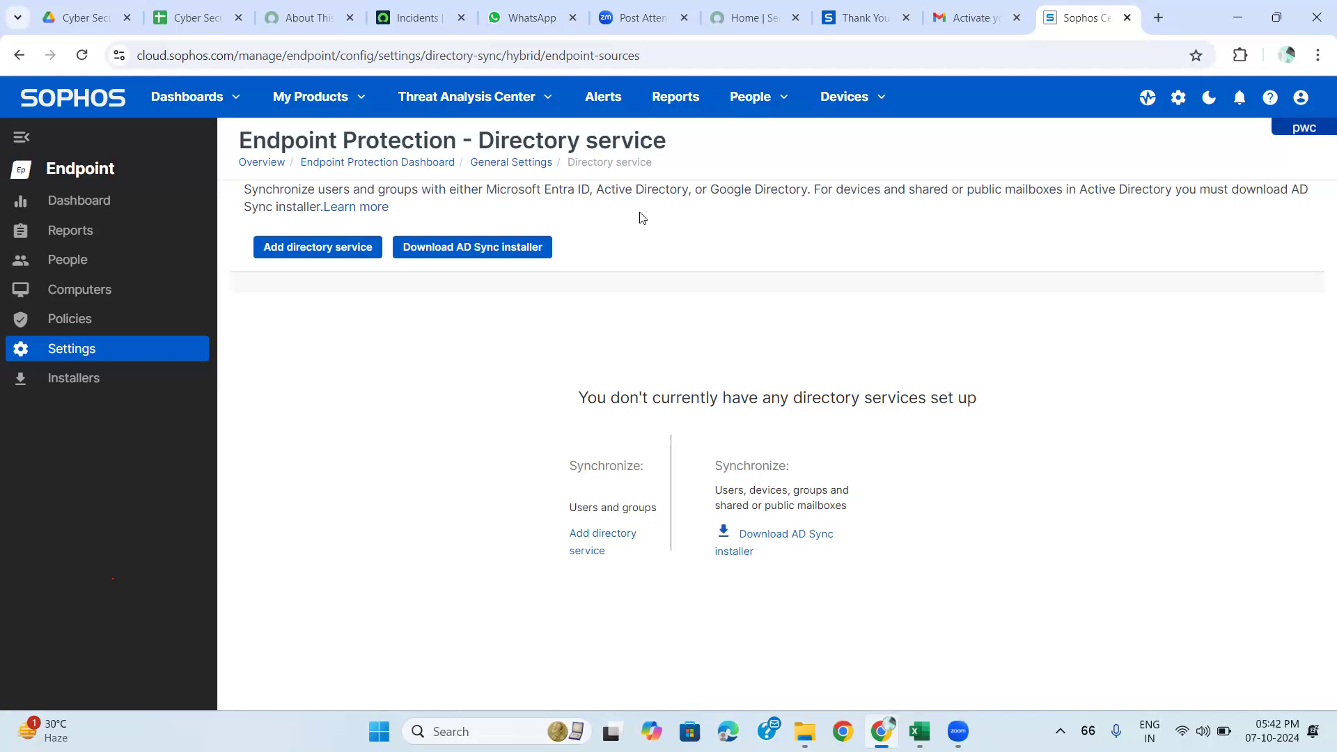
Start a new directory service and name it 'TcsHydAD.com'.
left_click(293, 251)
left_click(572, 295)
left_click(420, 362)
left_click(562, 294)
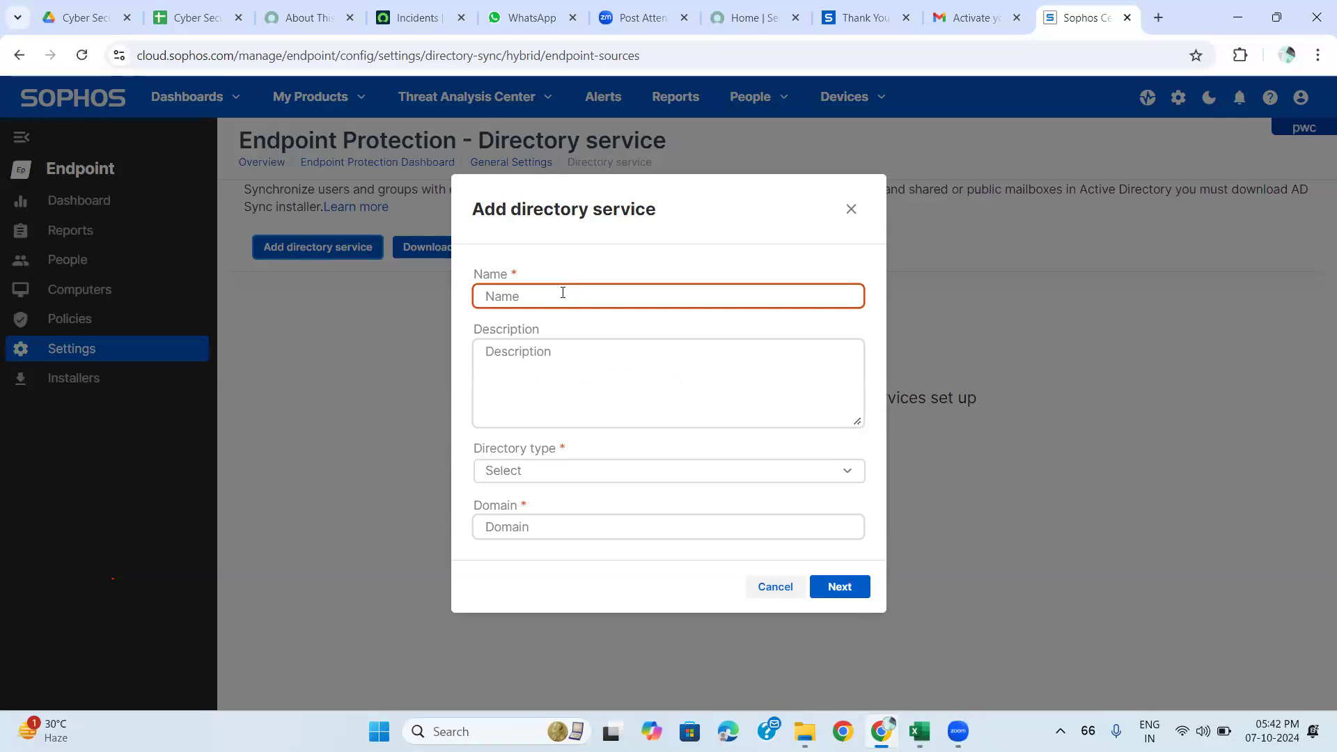
type("Tcshyd")
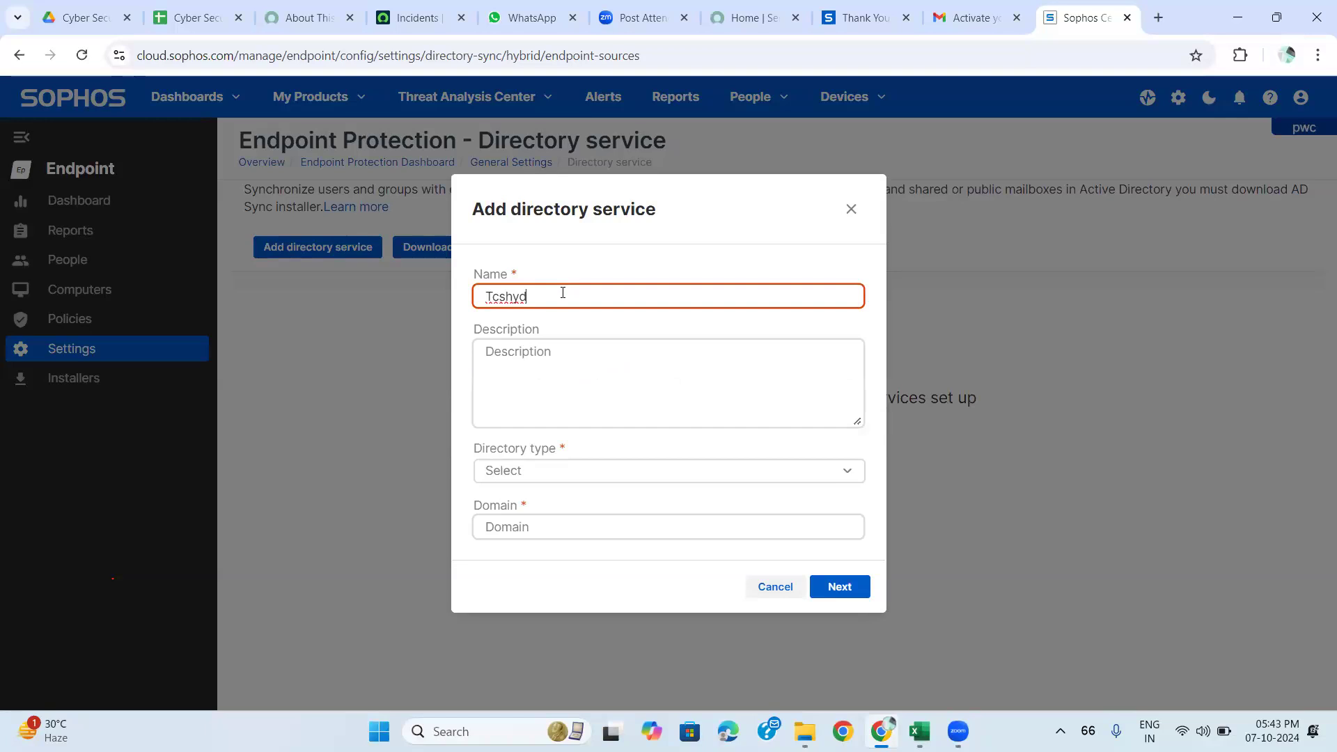
type("AD.com")
left_click(512, 296)
key("BackSpace")
type("H")
Set the directory type to Microsoft Entra ID with domain TCS.com and continue to configuration.
left_click(534, 471)
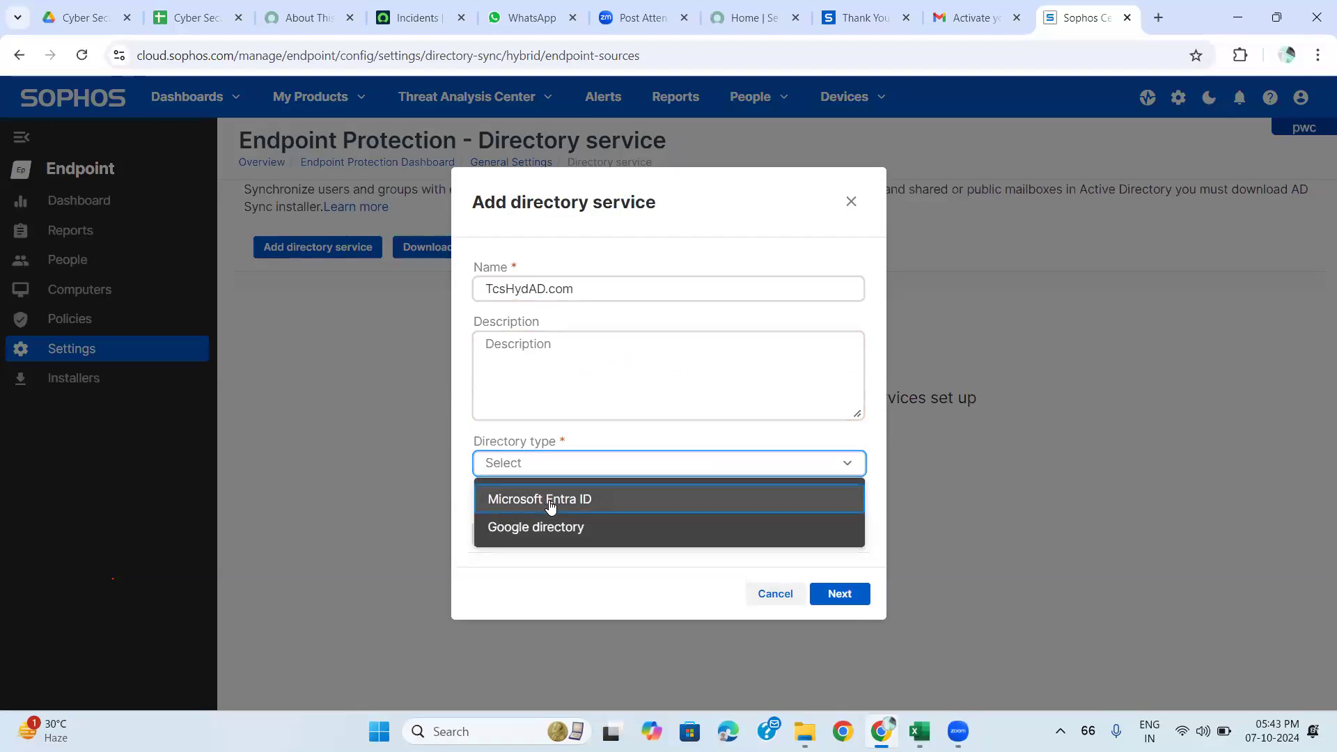
left_click(550, 505)
left_click(550, 528)
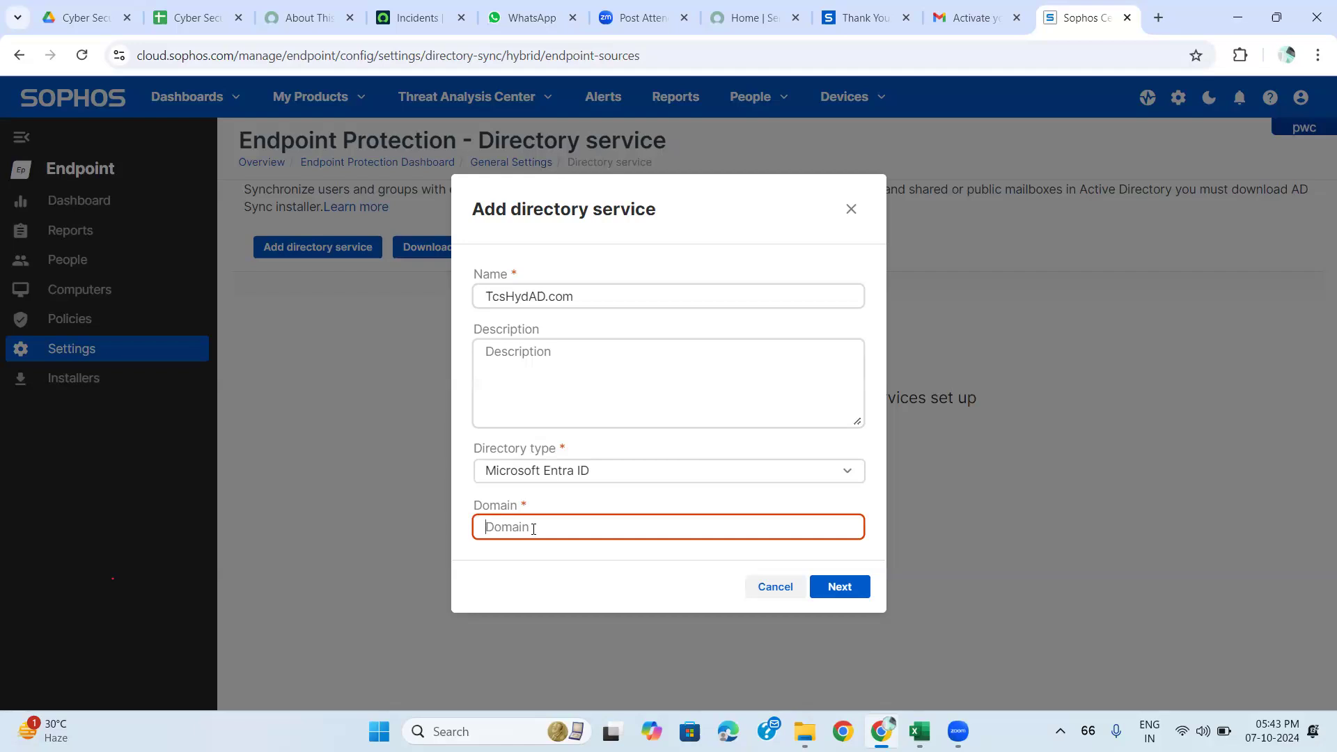
type("TCS.com")
left_click(840, 588)
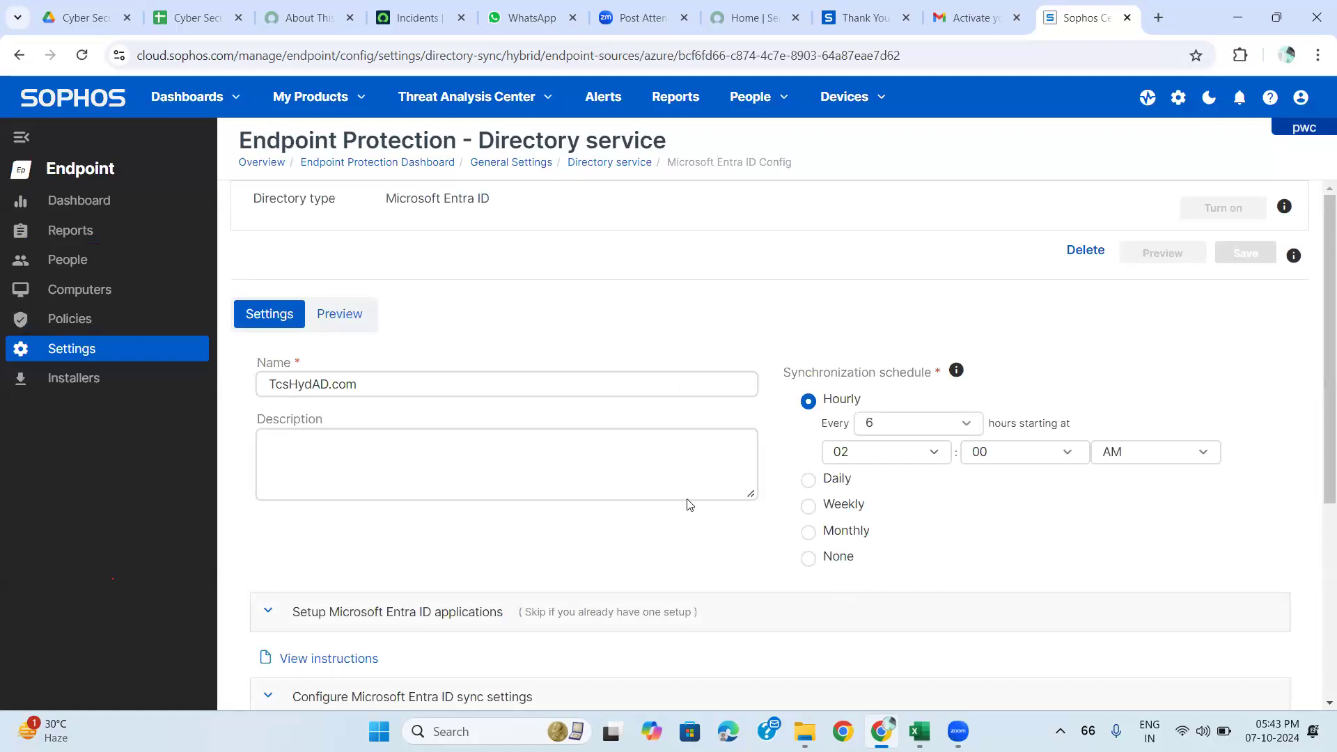
scroll(688, 504, "down", 2)
scroll(688, 504, "down", 3)
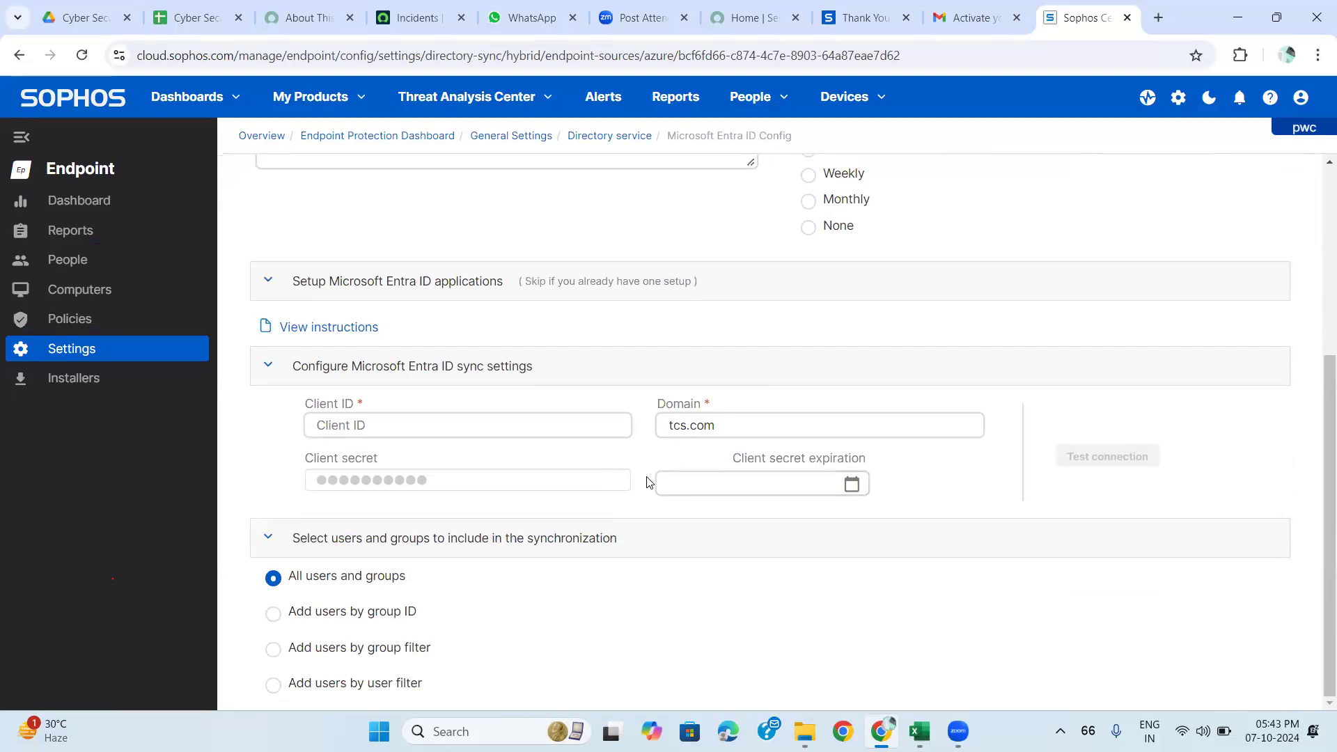
scroll(648, 482, "up", 1)
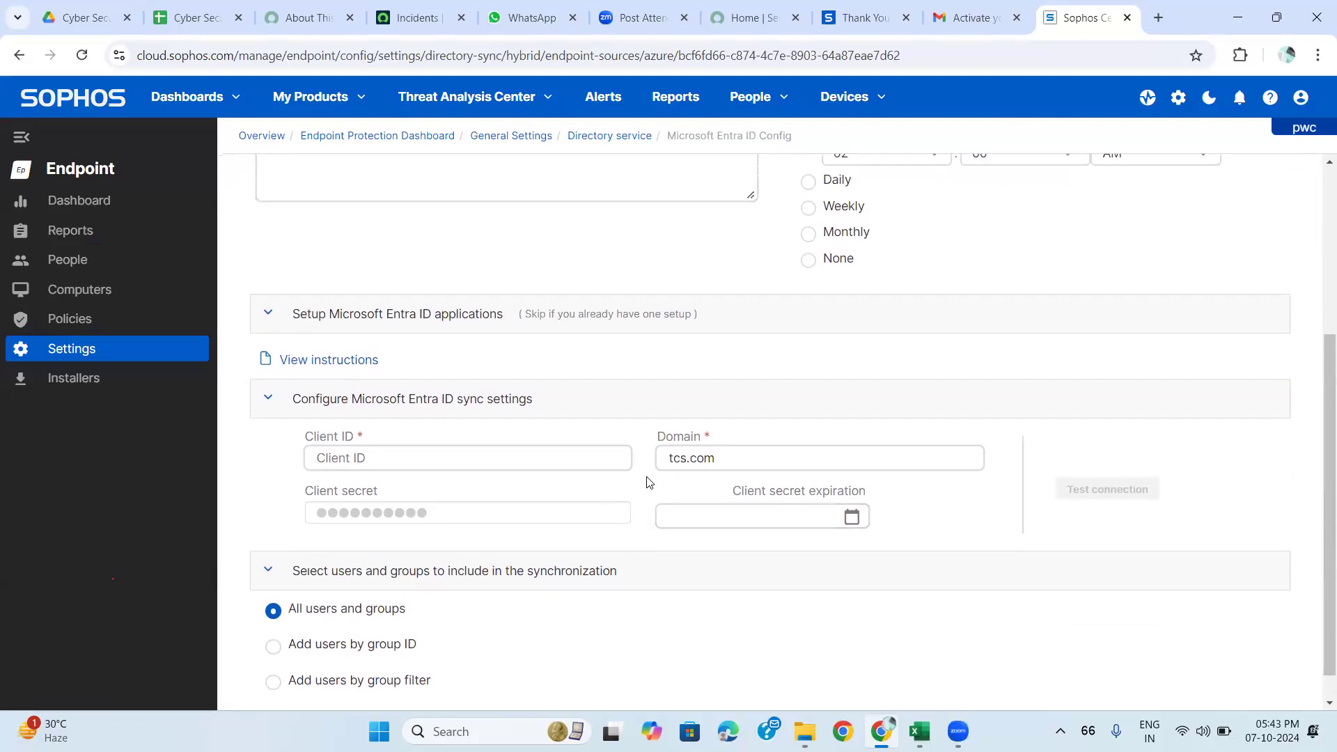
scroll(647, 482, "up", 1)
scroll(647, 482, "down", 2)
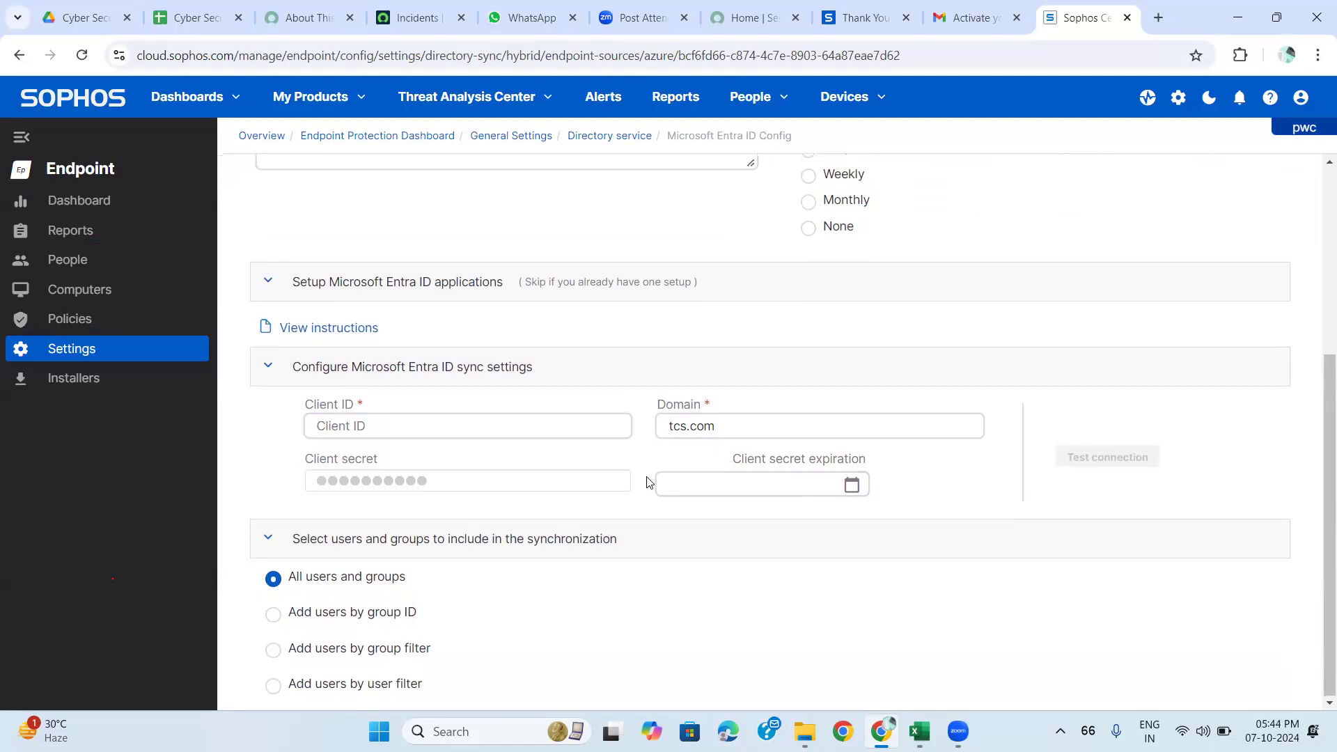
scroll(648, 482, "up", 1)
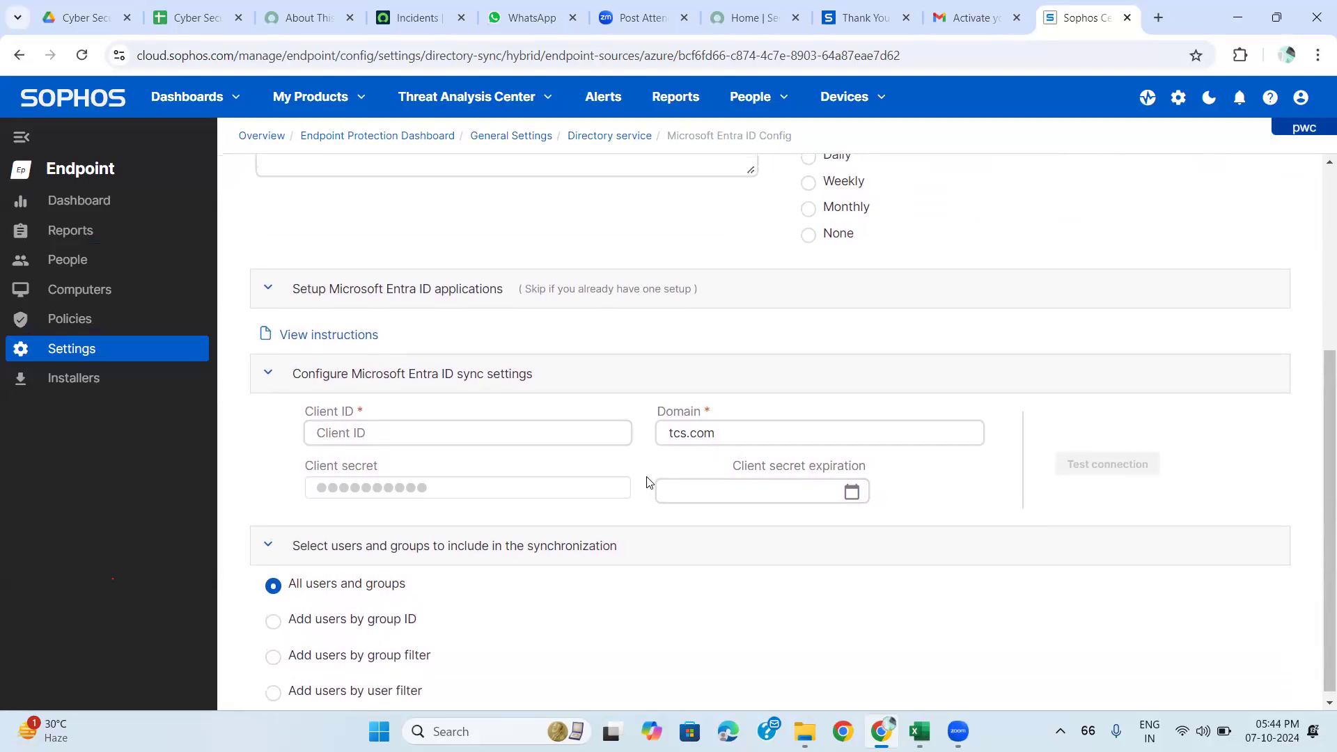
scroll(648, 481, "up", 1)
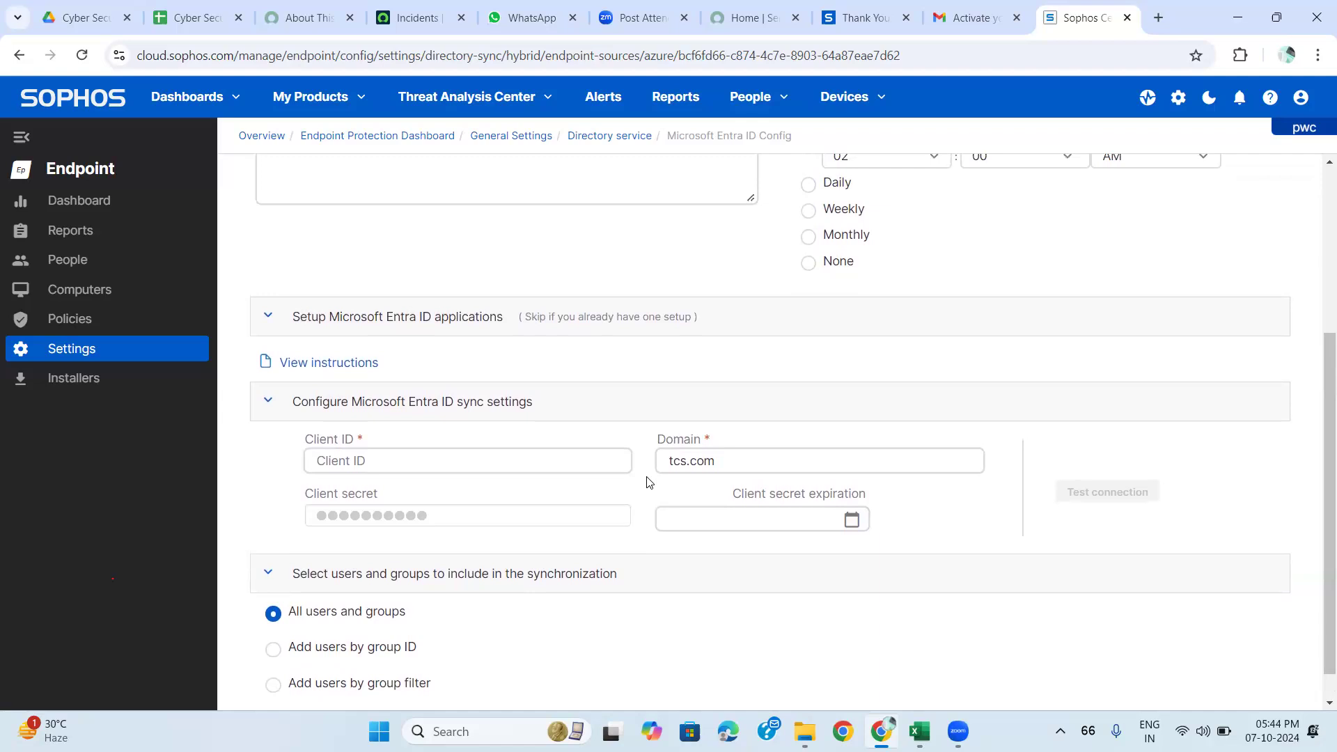
scroll(648, 482, "down", 1)
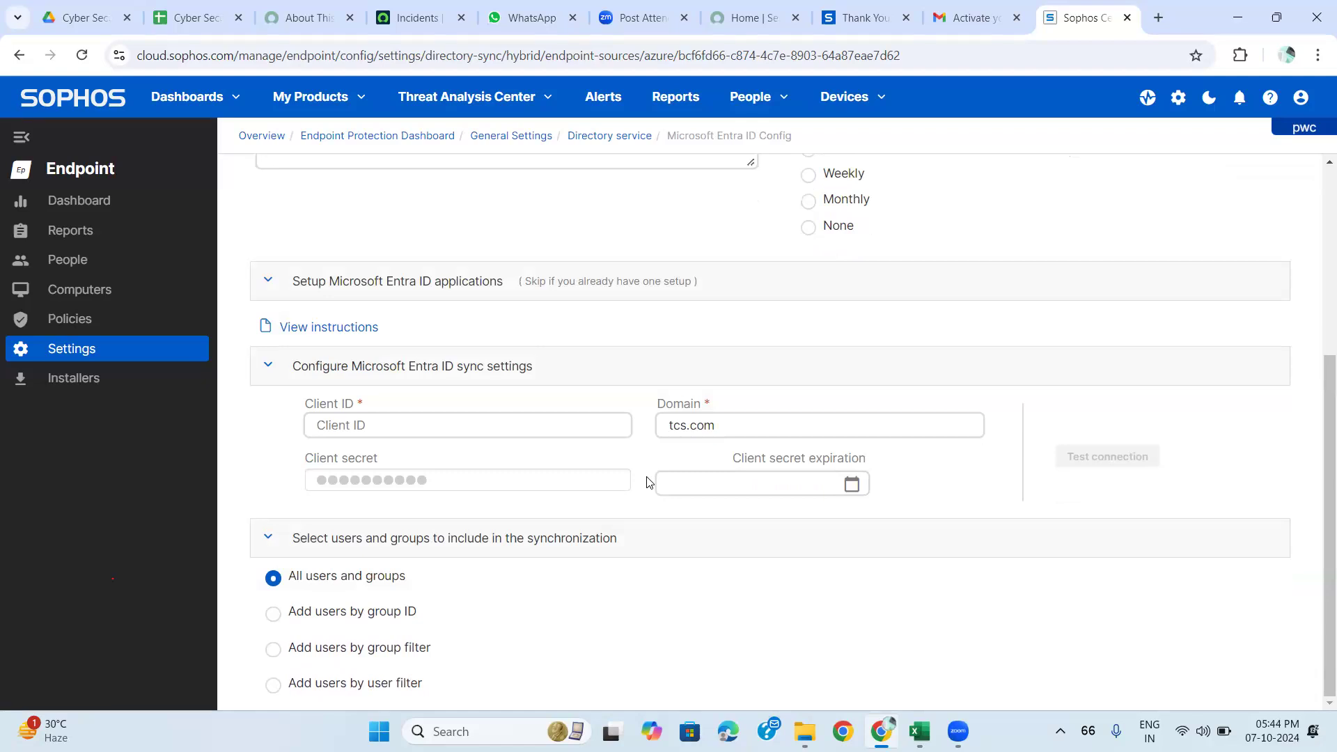
scroll(603, 595, "up", 5)
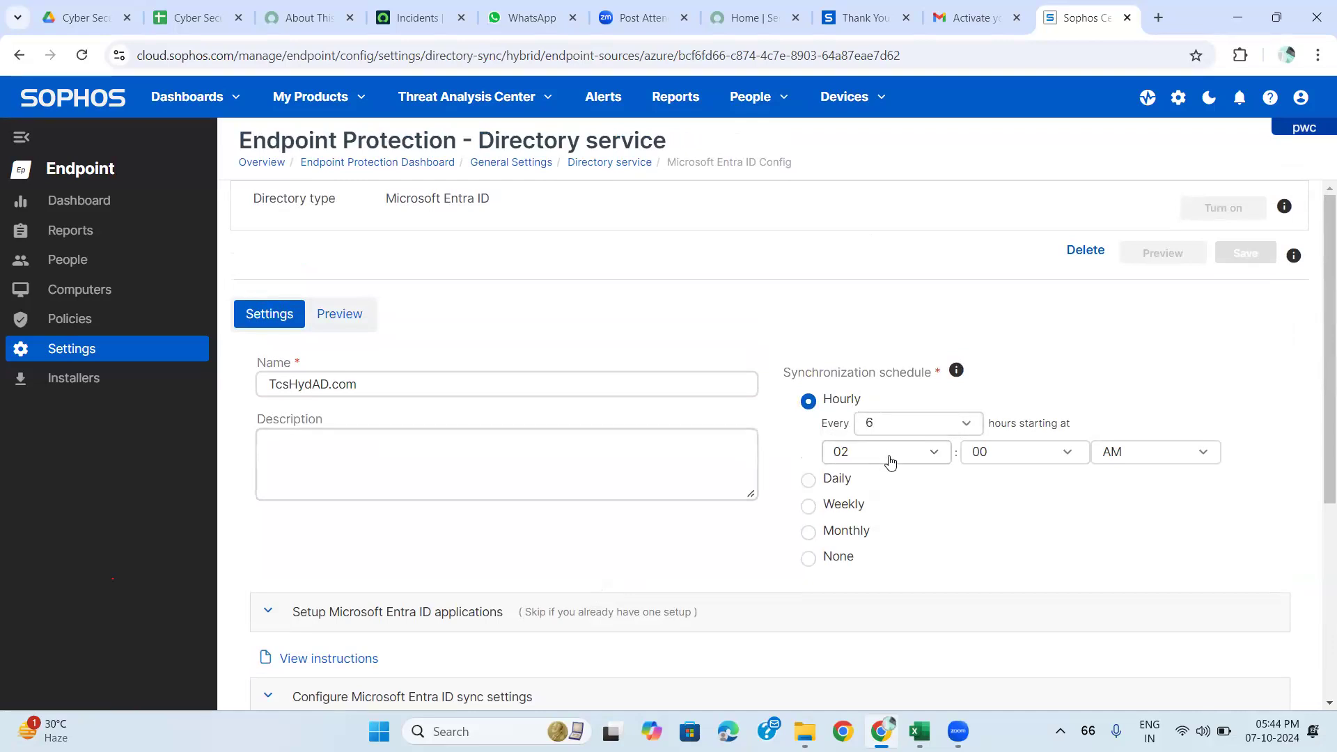
left_click(808, 480)
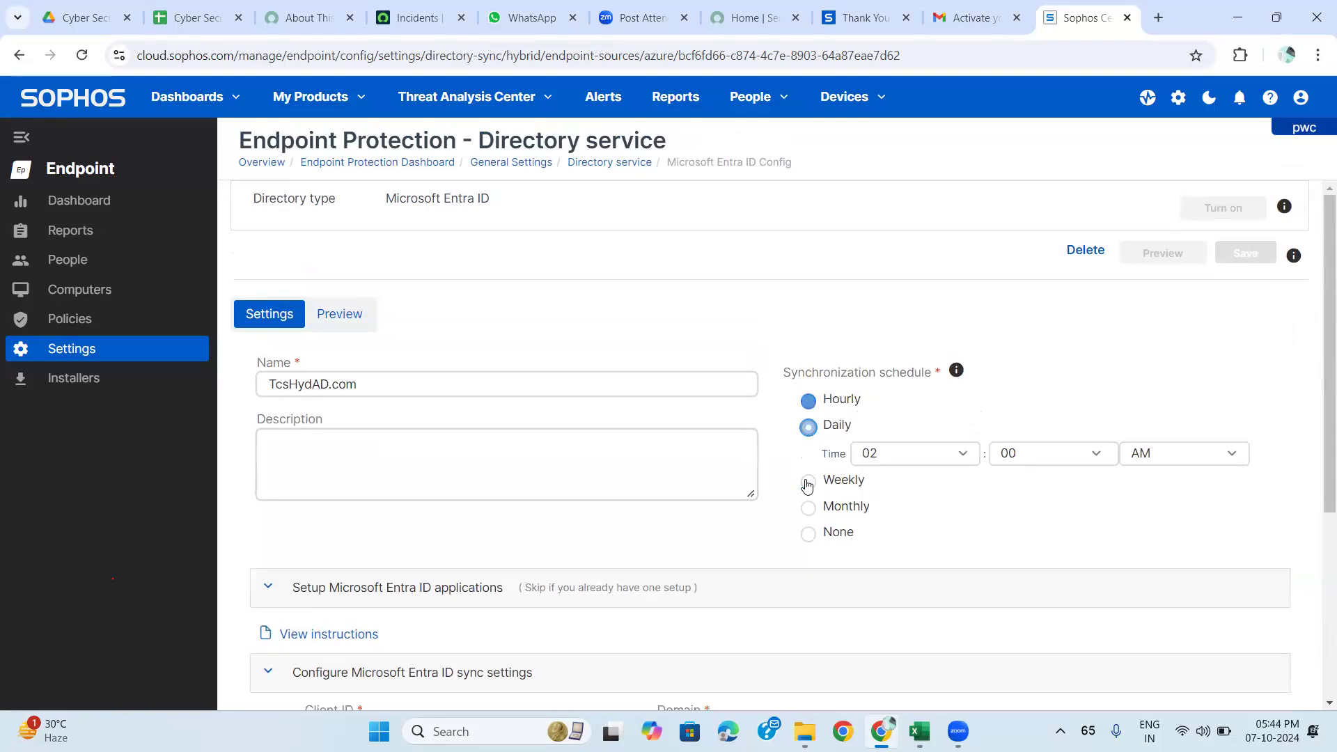
left_click(808, 453)
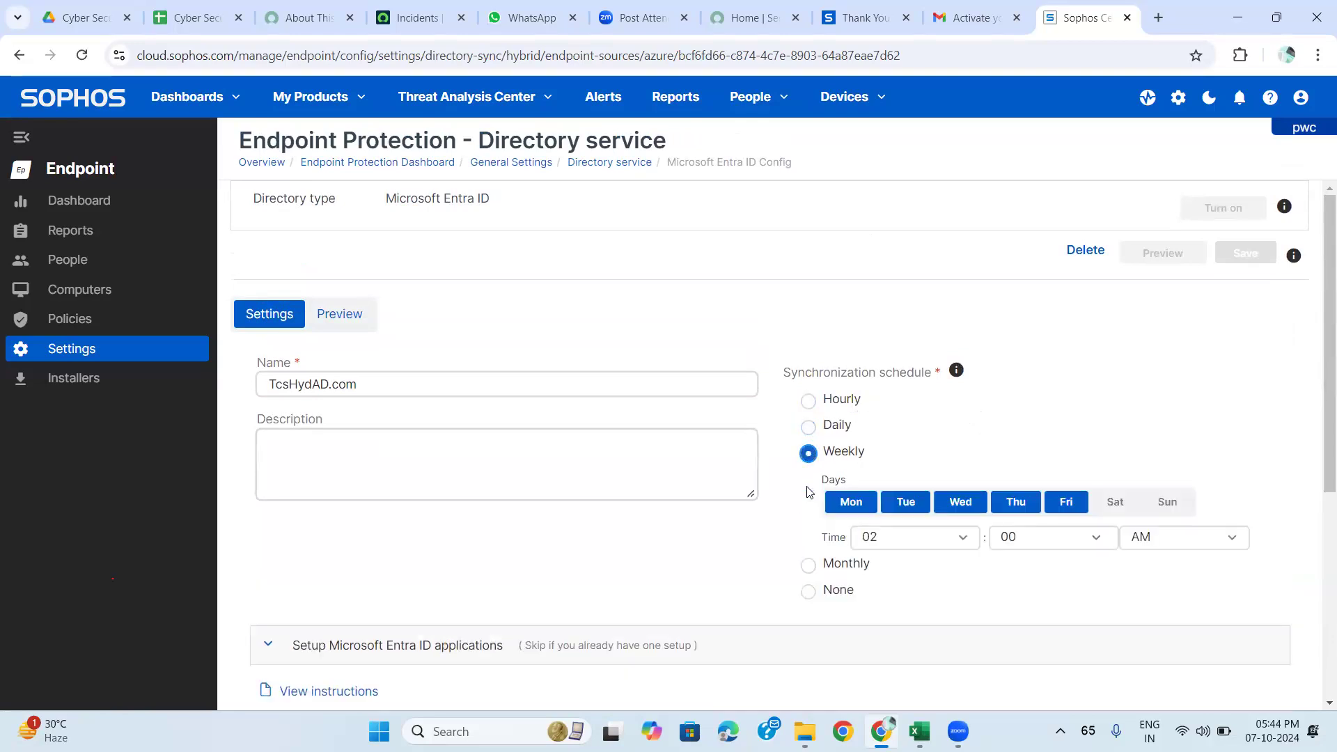
left_click(810, 565)
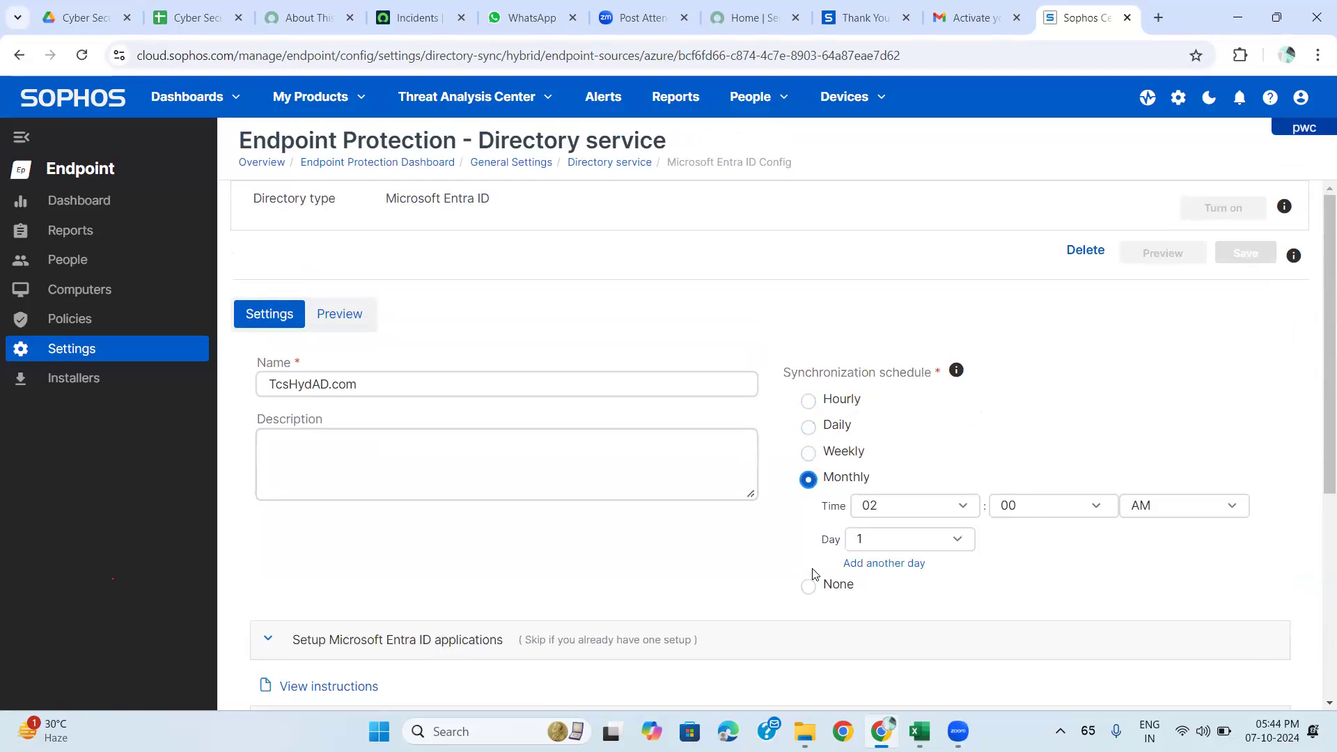
left_click(808, 402)
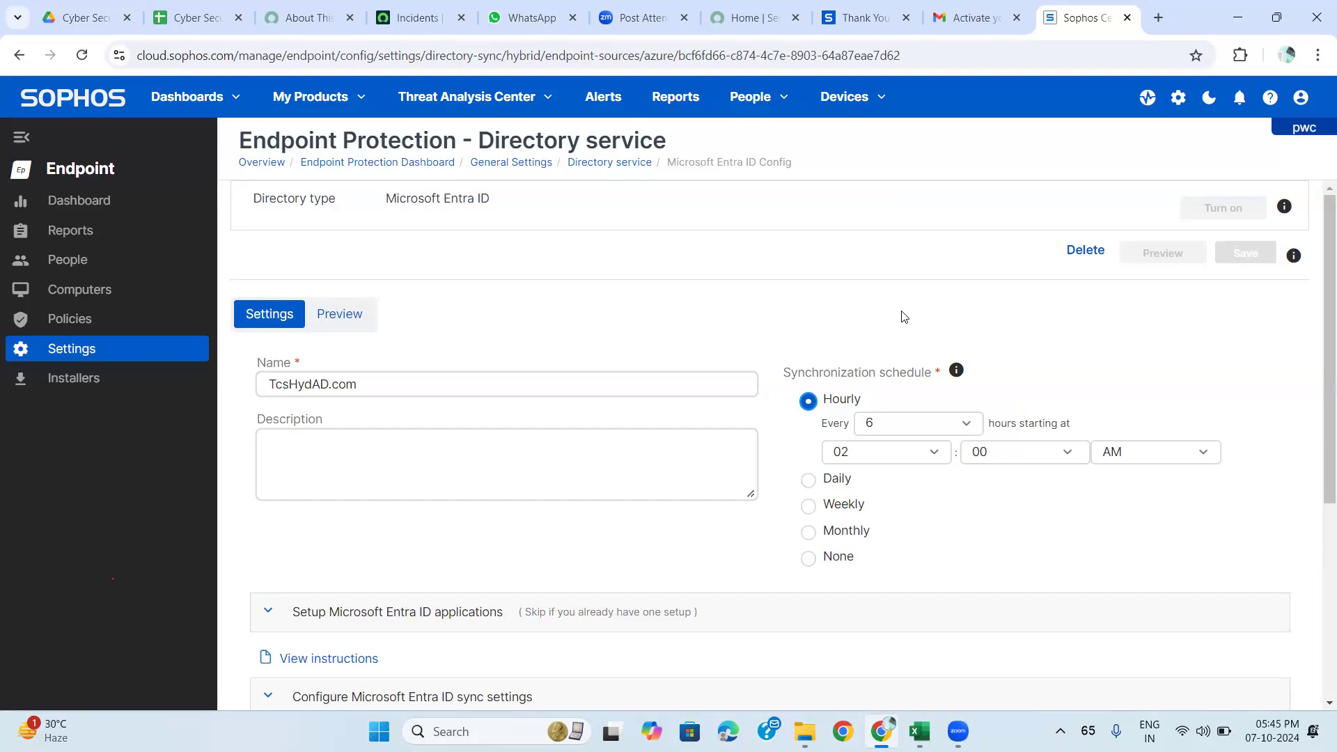
scroll(954, 308, "down", 2)
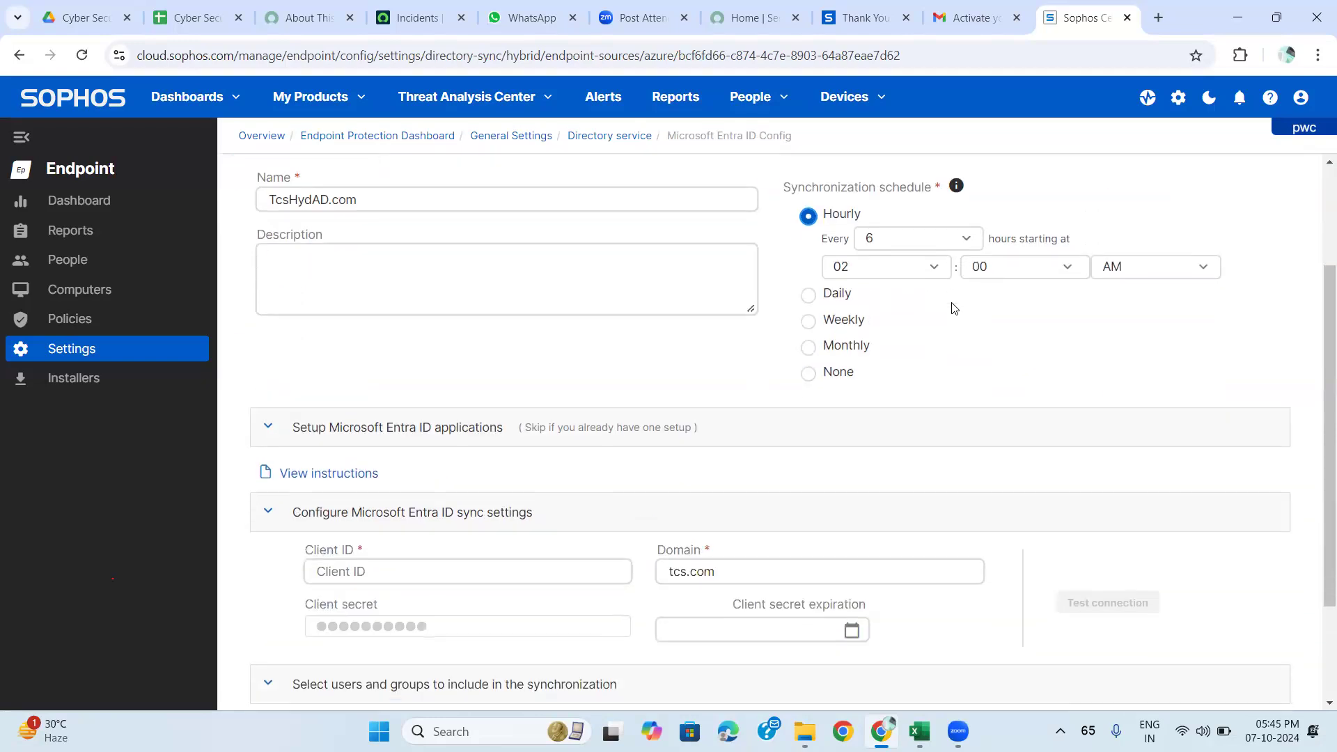
scroll(953, 308, "up", 2)
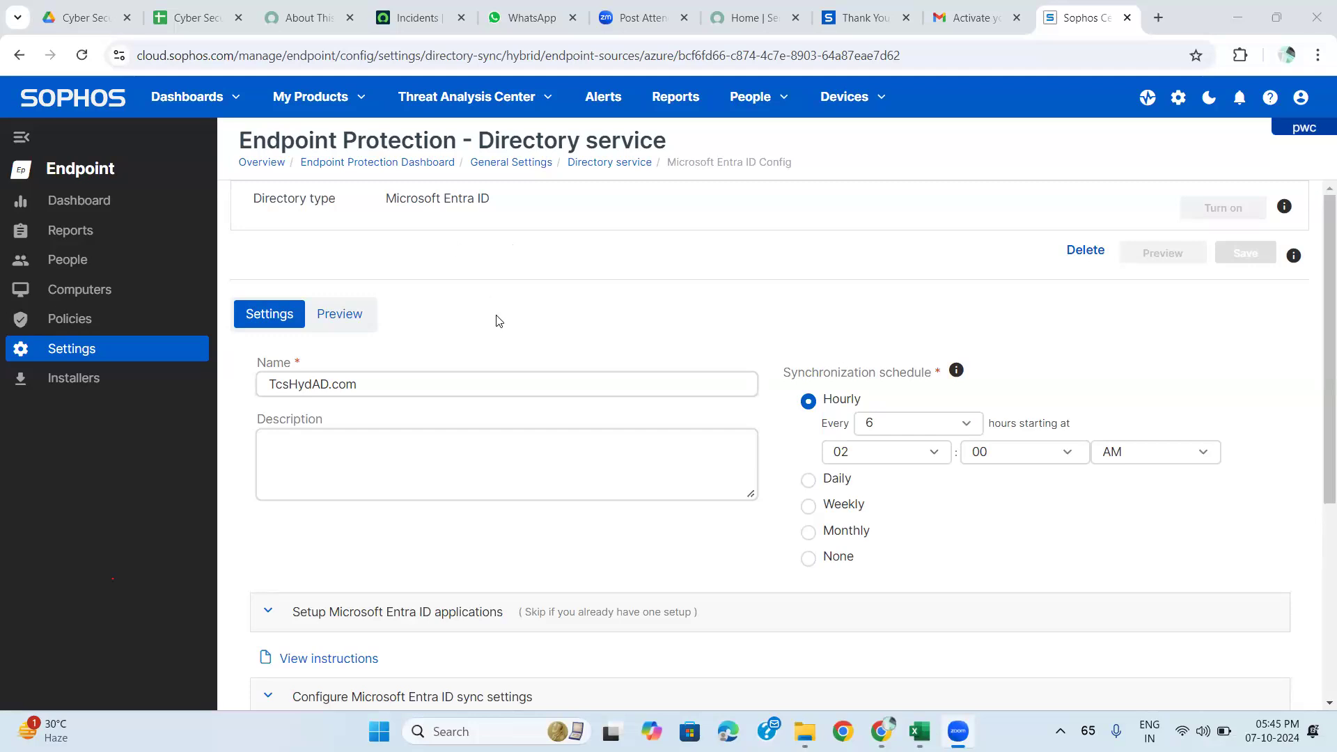
scroll(496, 319, "down", 3)
scroll(497, 319, "down", 2)
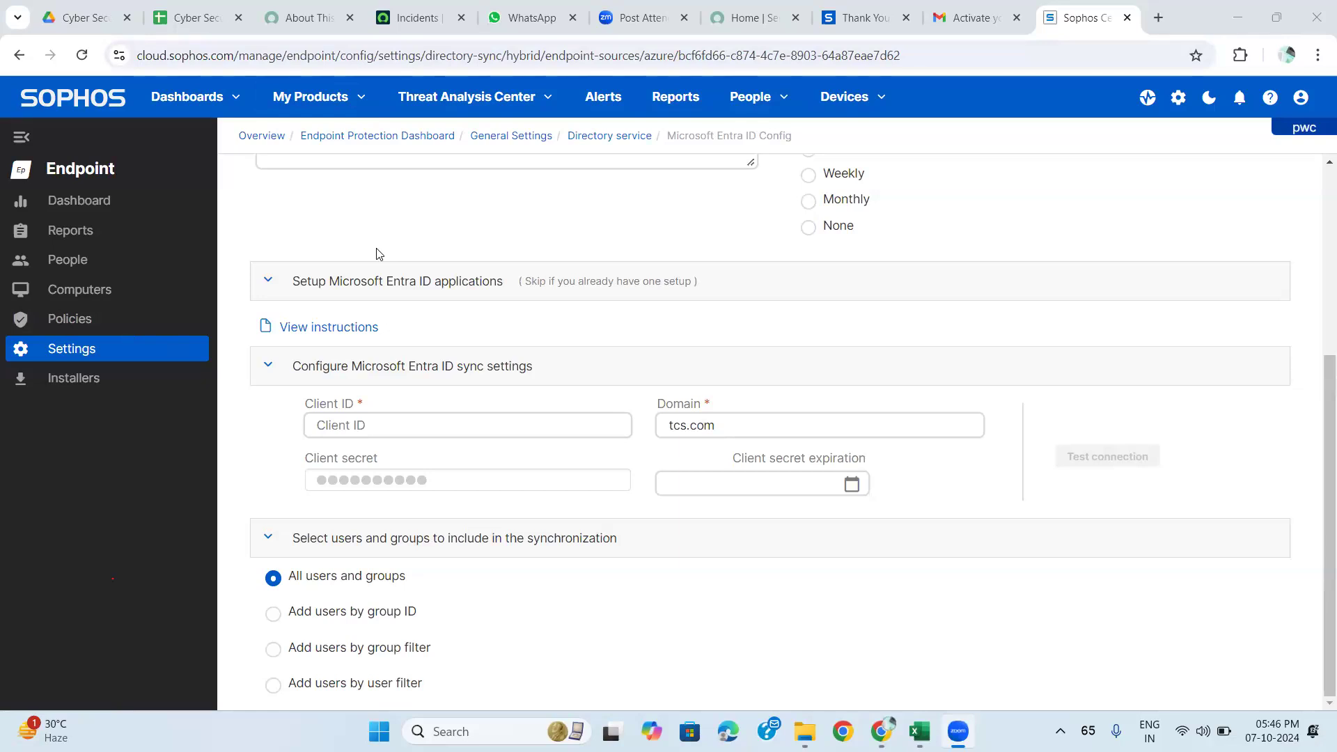
left_click(420, 223)
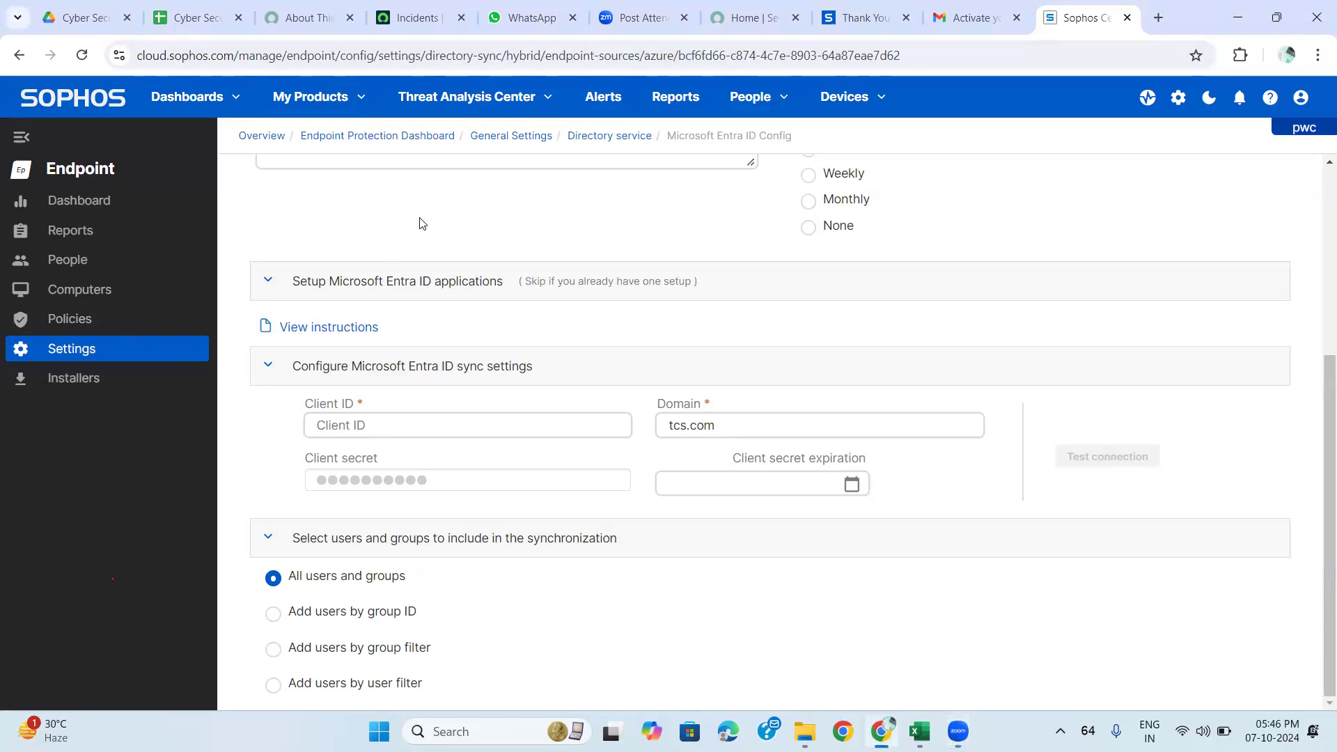
scroll(507, 583, "up", 5)
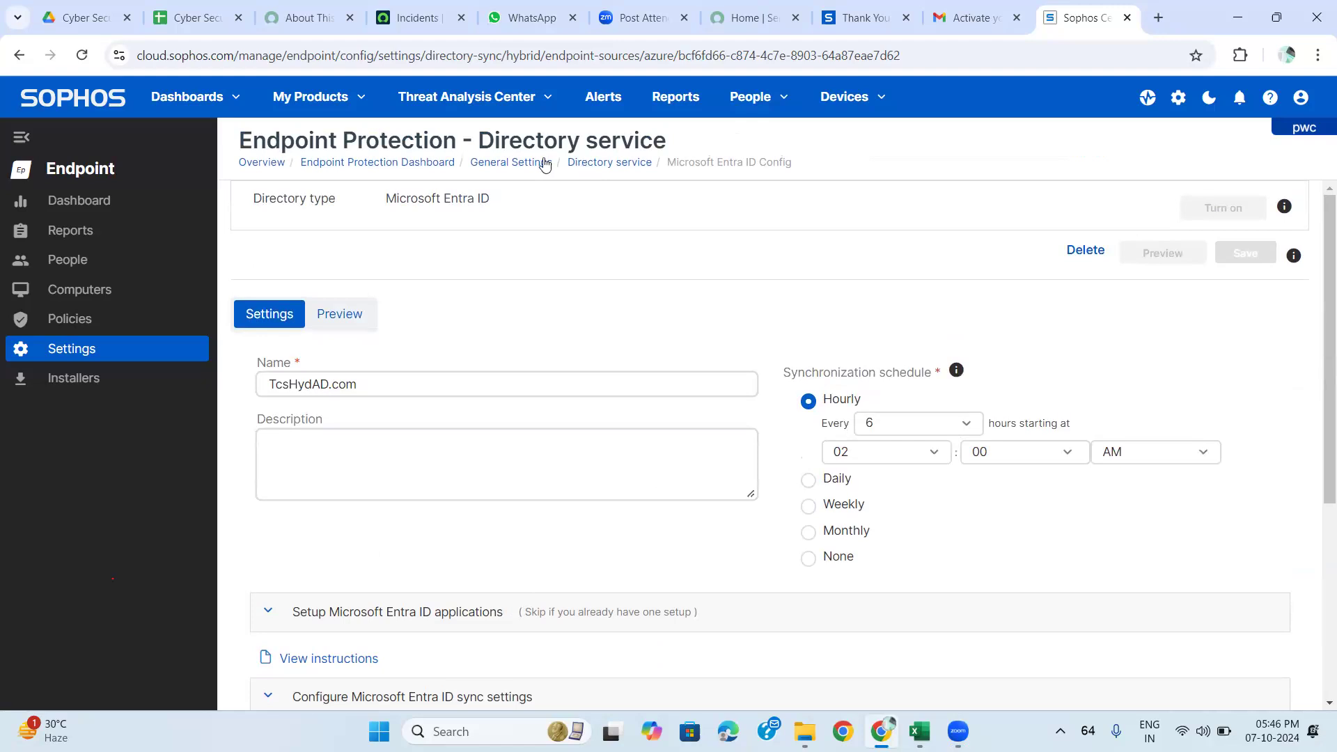
Go back through the Directory service list to the General Settings overview via breadcrumbs.
left_click(590, 163)
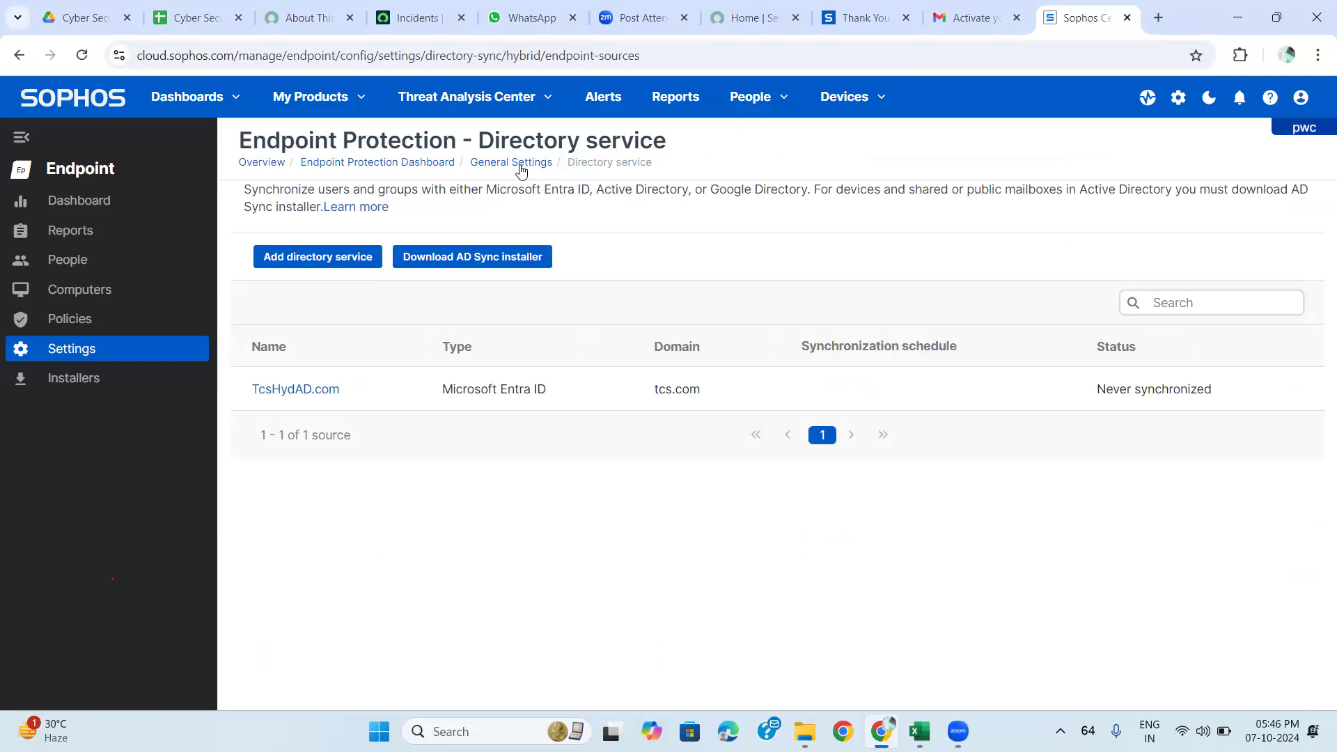
left_click(521, 164)
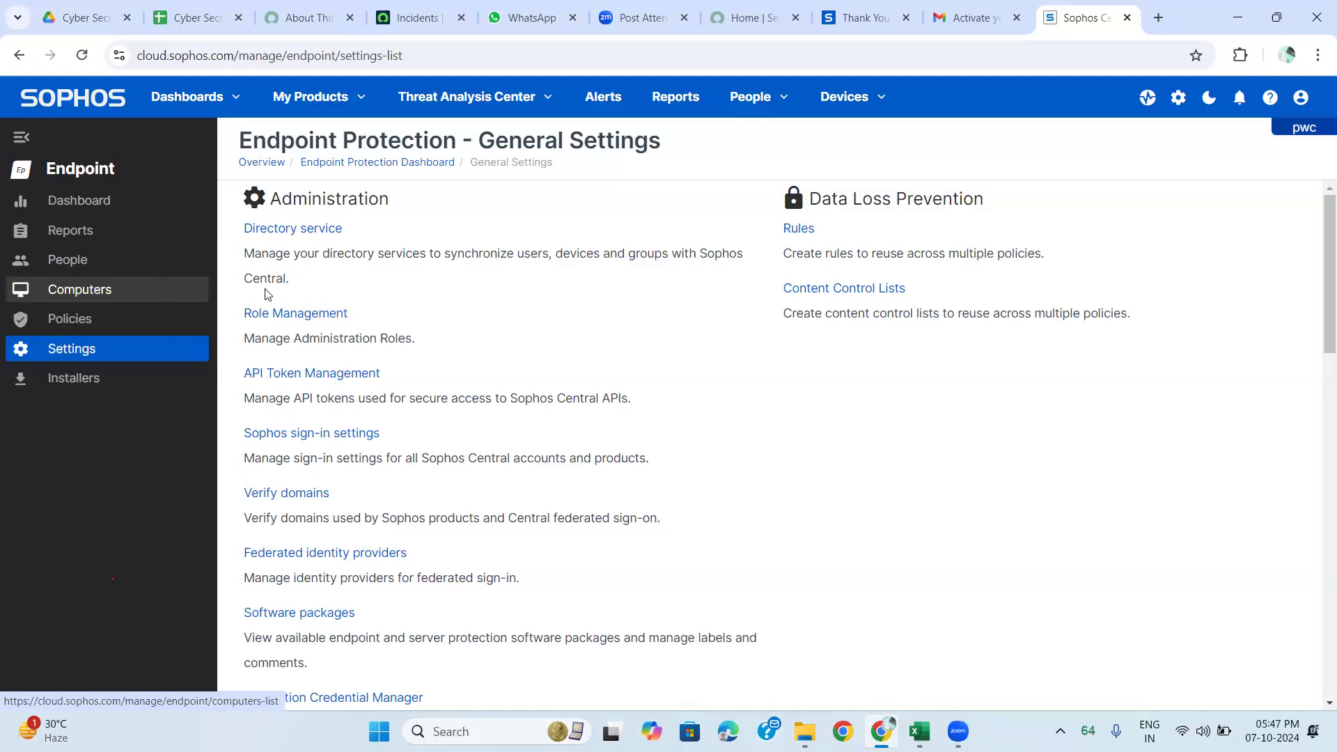
Pass through Computers and Settings to open Role Management with its four pre-defined roles.
left_click(156, 296)
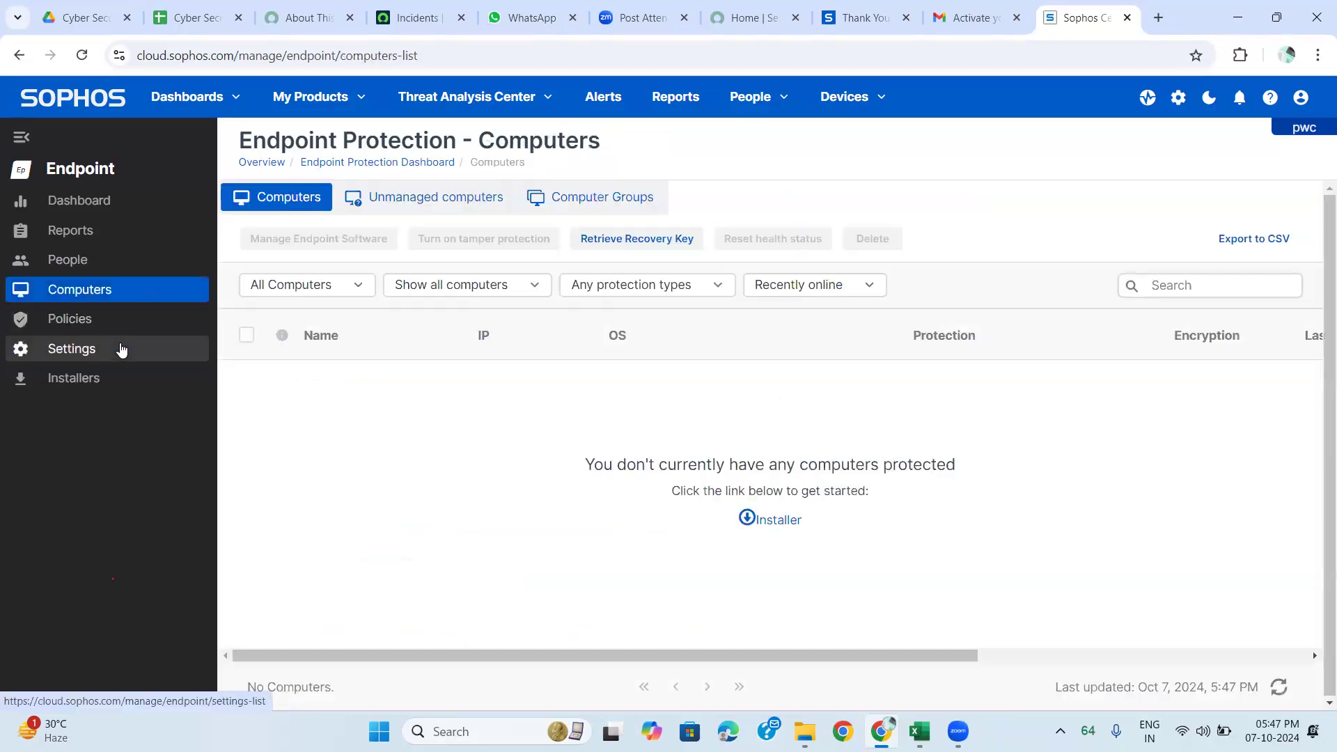
left_click(119, 349)
left_click(309, 314)
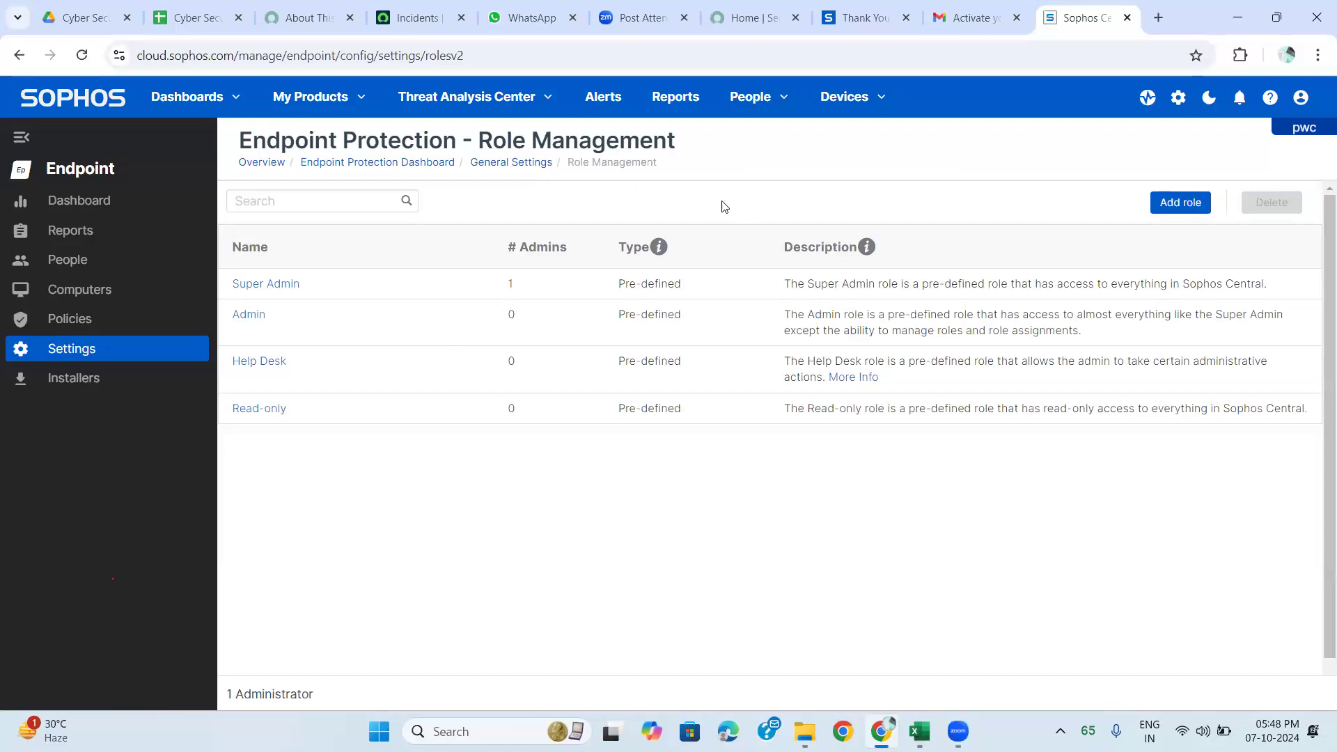
key("ctrl+a")
Clear the text selection and return to General Settings via the breadcrumb.
left_click(724, 208)
left_click(510, 164)
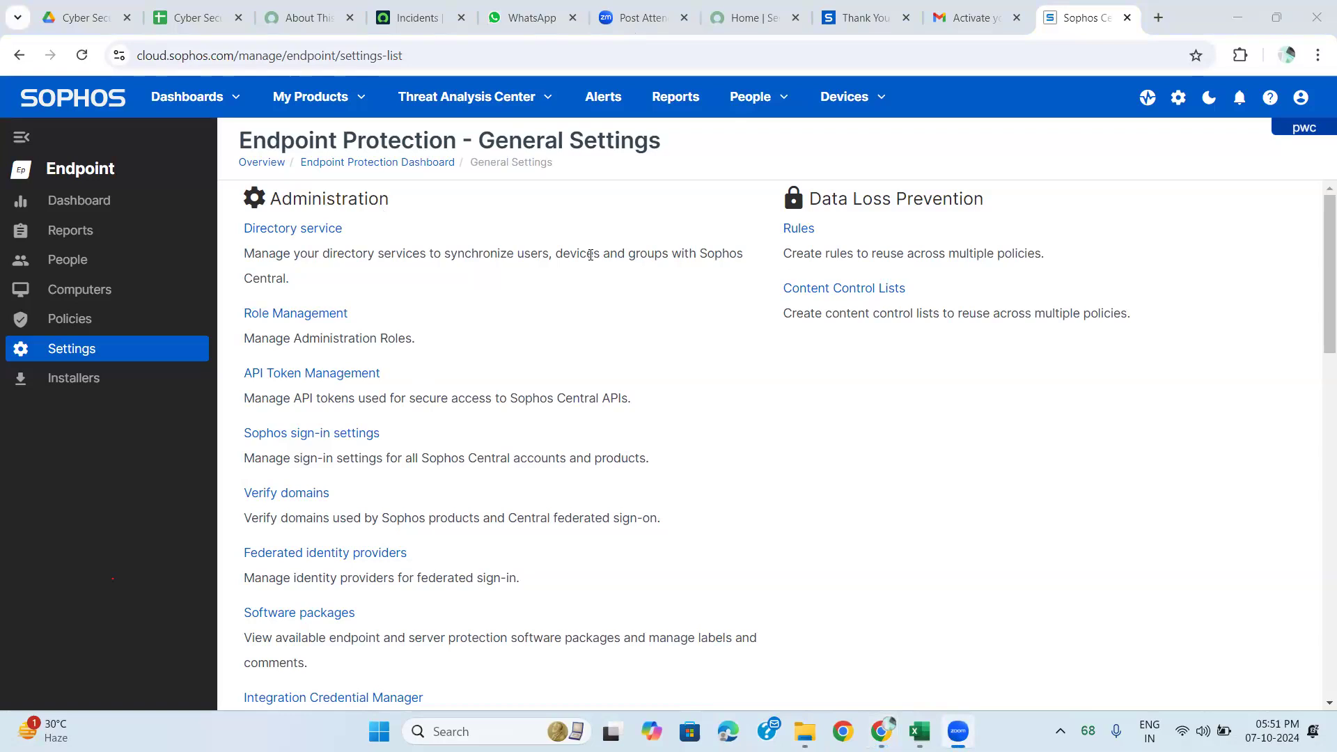
Open API Token Management under Administration, which lists no tokens yet.
left_click(302, 381)
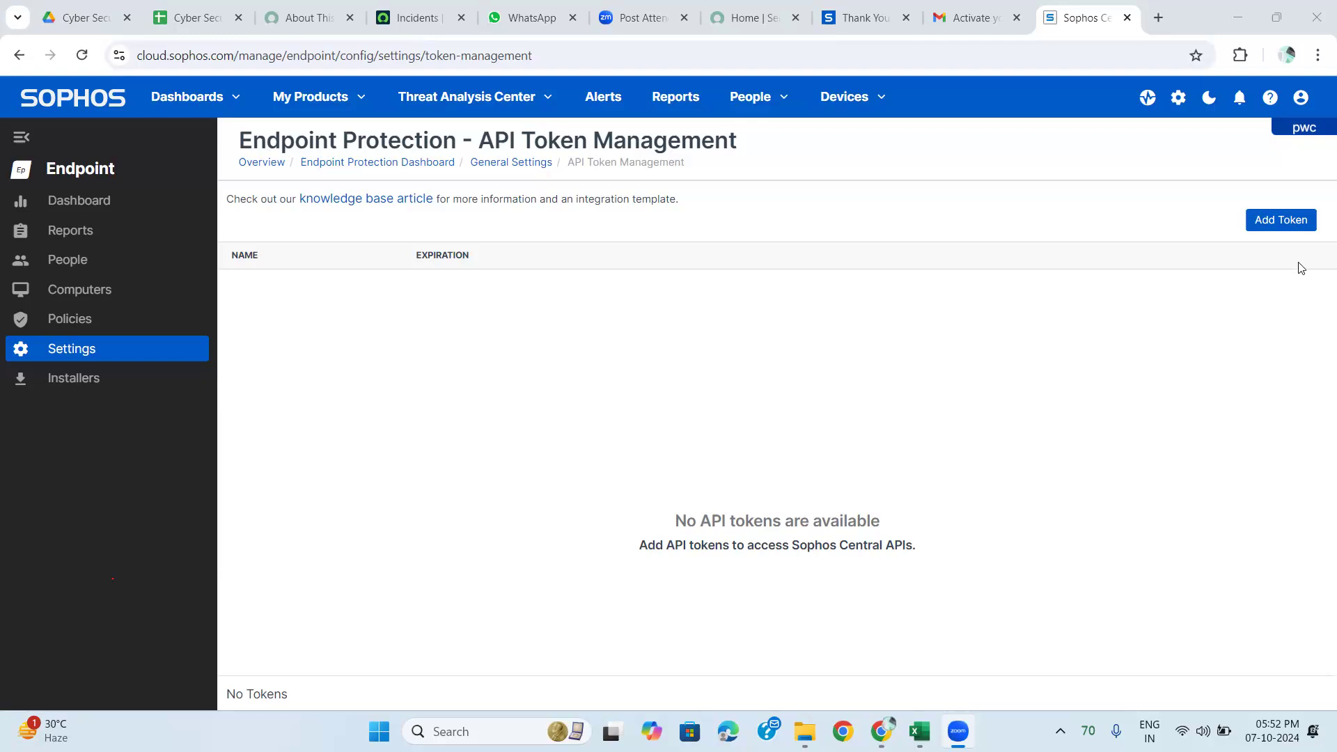
Add and save an API token named 'IBM Qradar'.
left_click(1282, 222)
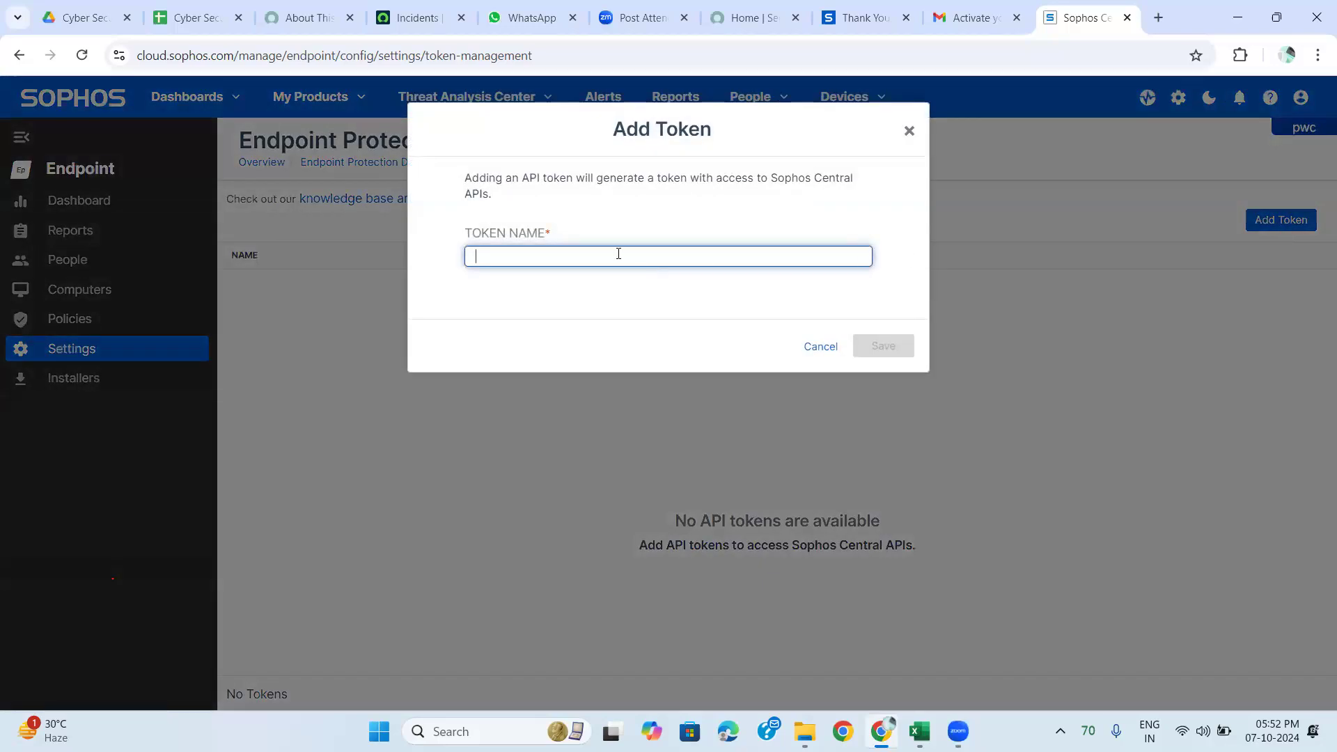
type("IBM Qradar")
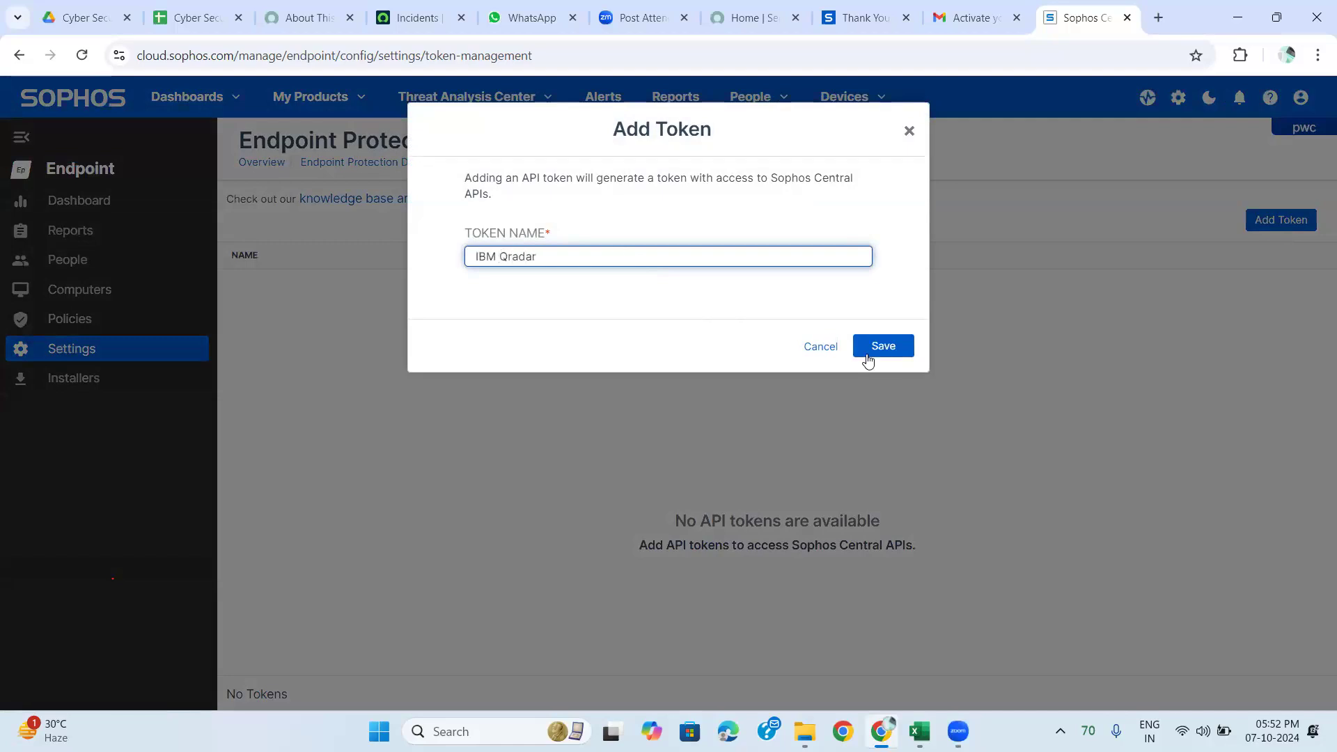
left_click(882, 348)
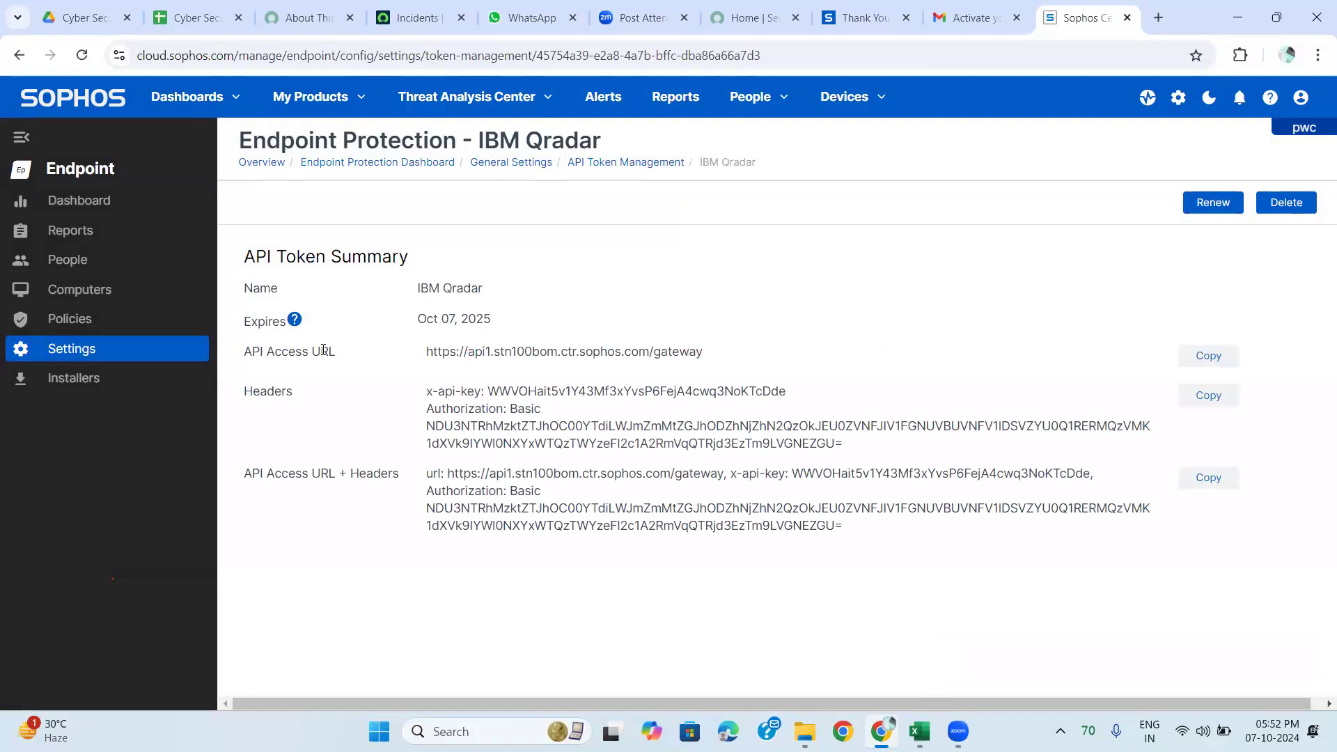
Select the IBM Qradar token's API Access URL text and read the Expires help tooltip.
left_click_drag(410, 360, 749, 354)
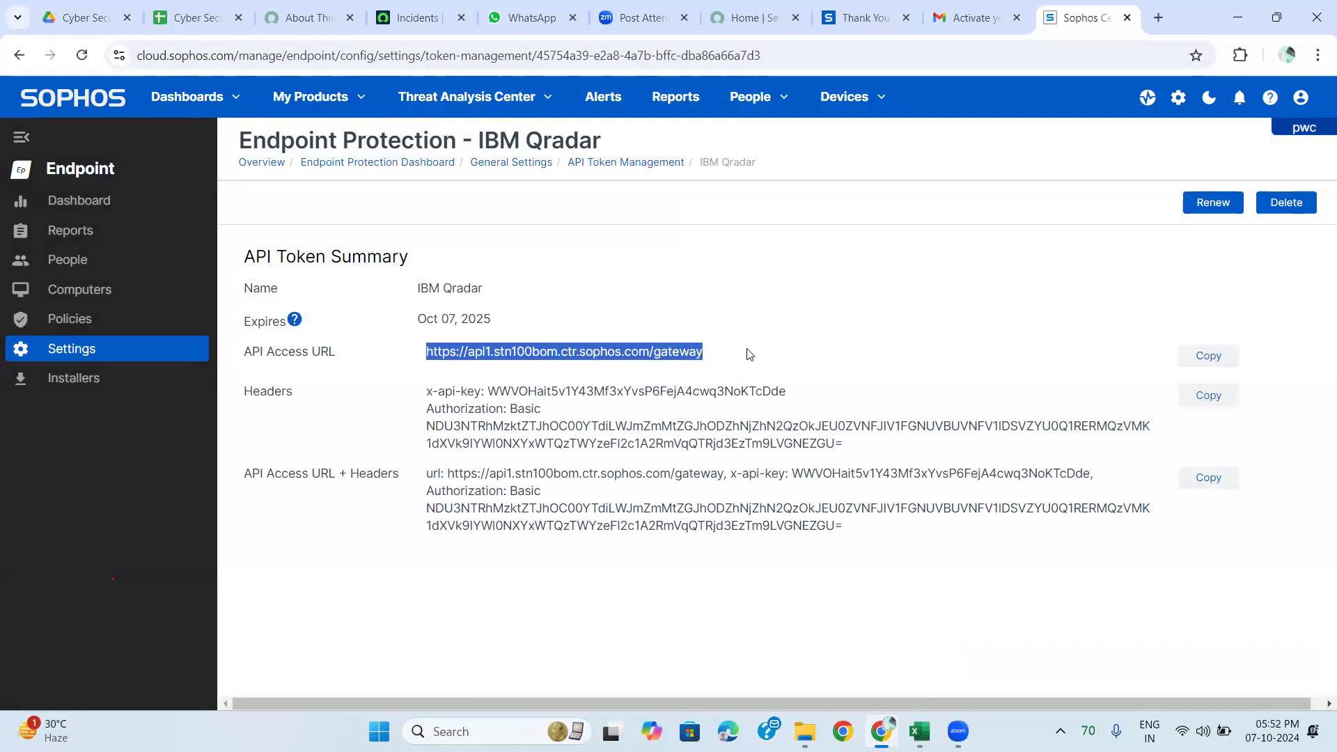
left_click(750, 354)
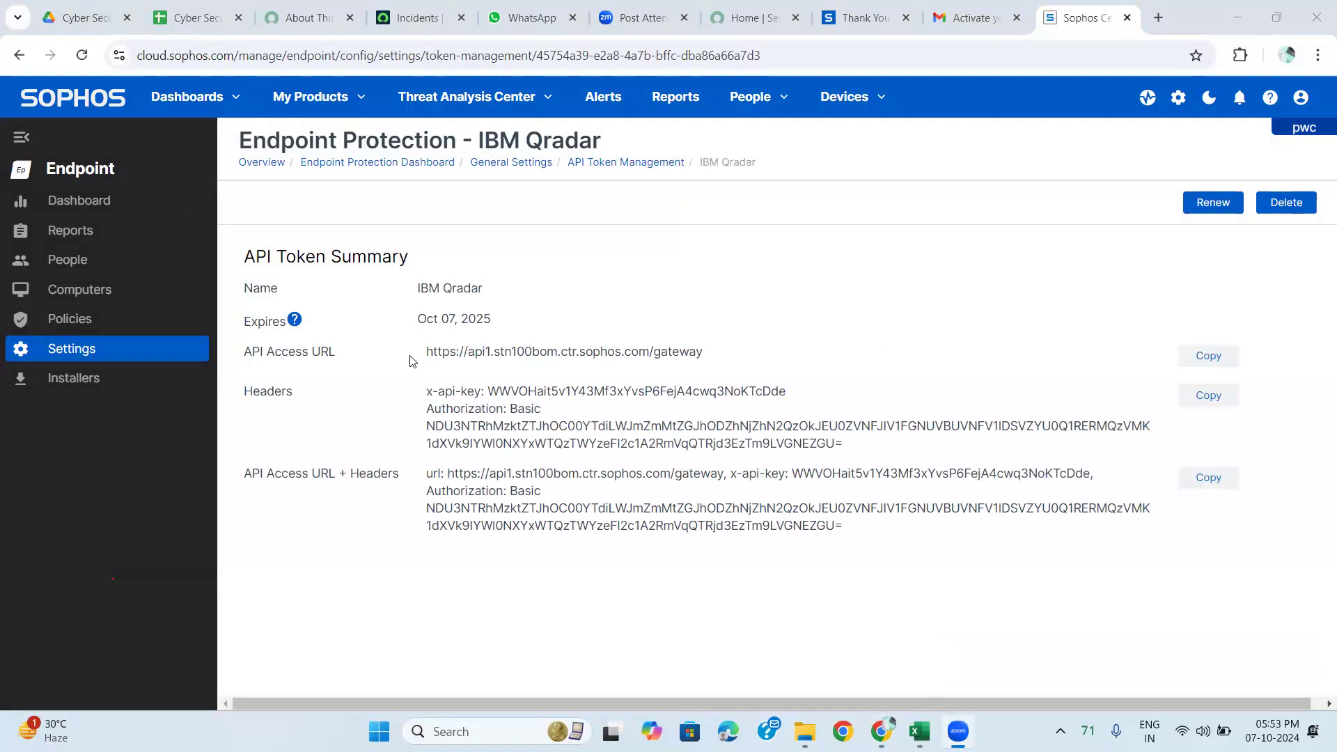
left_click_drag(367, 355, 392, 418)
mouse_move(296, 324)
Return to General Settings and scroll to Role Management, API Token Management and sign-in settings.
mouse_move(298, 326)
left_click(502, 167)
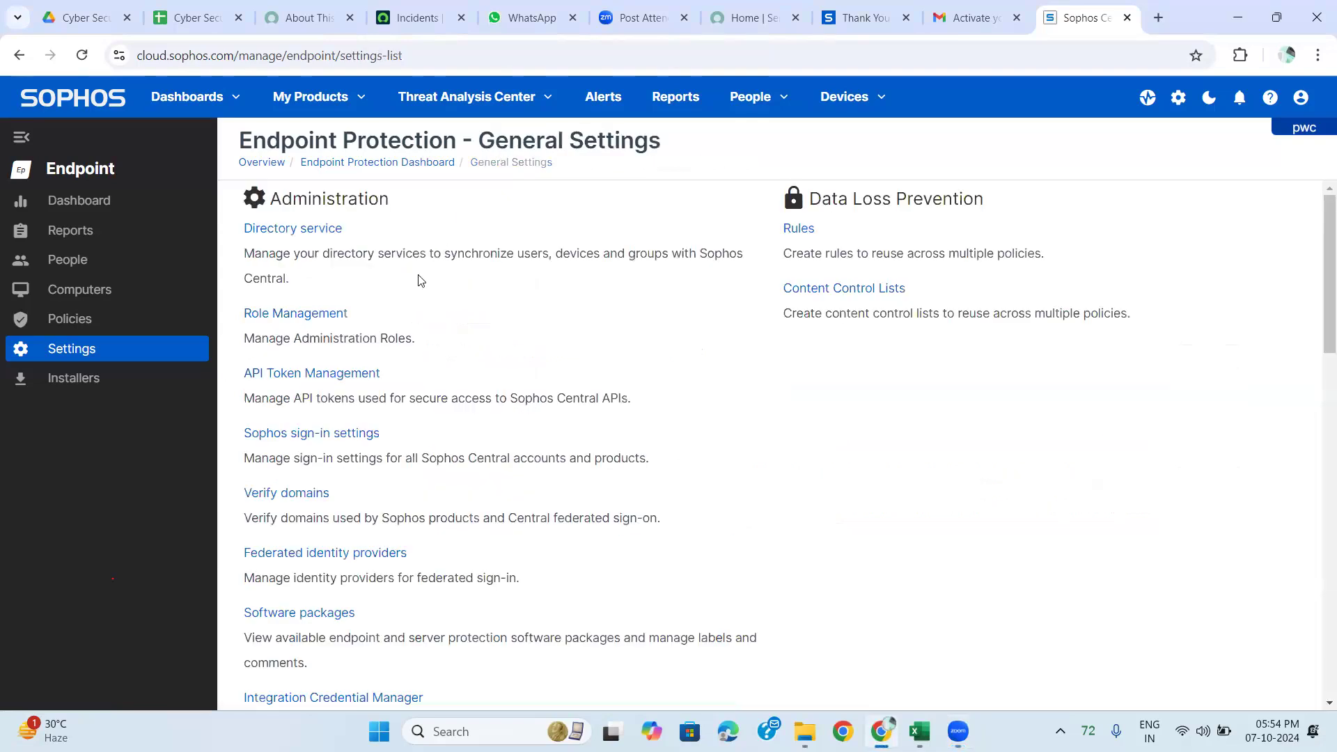
scroll(379, 453, "down", 1)
scroll(379, 452, "down", 1)
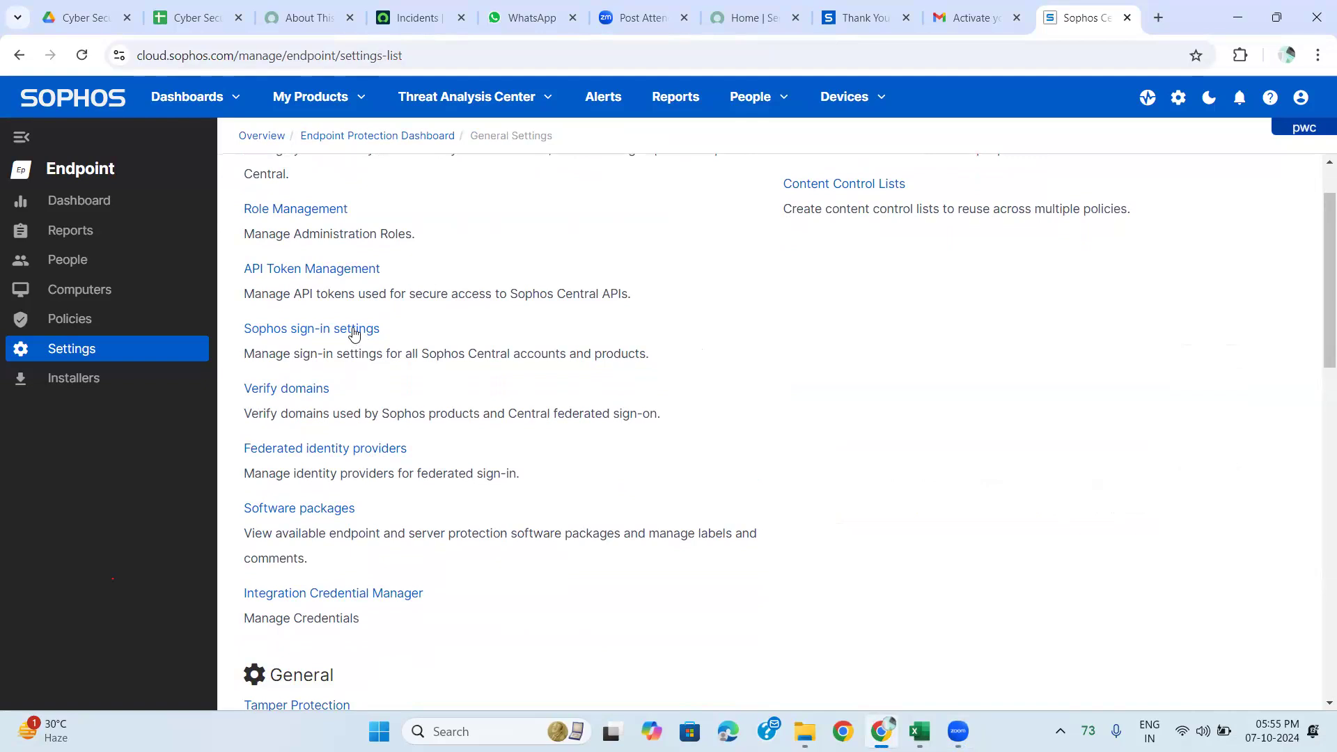
In Sophos sign-in settings, try the sign-in methods and leave Federated credentials only selected.
left_click(354, 335)
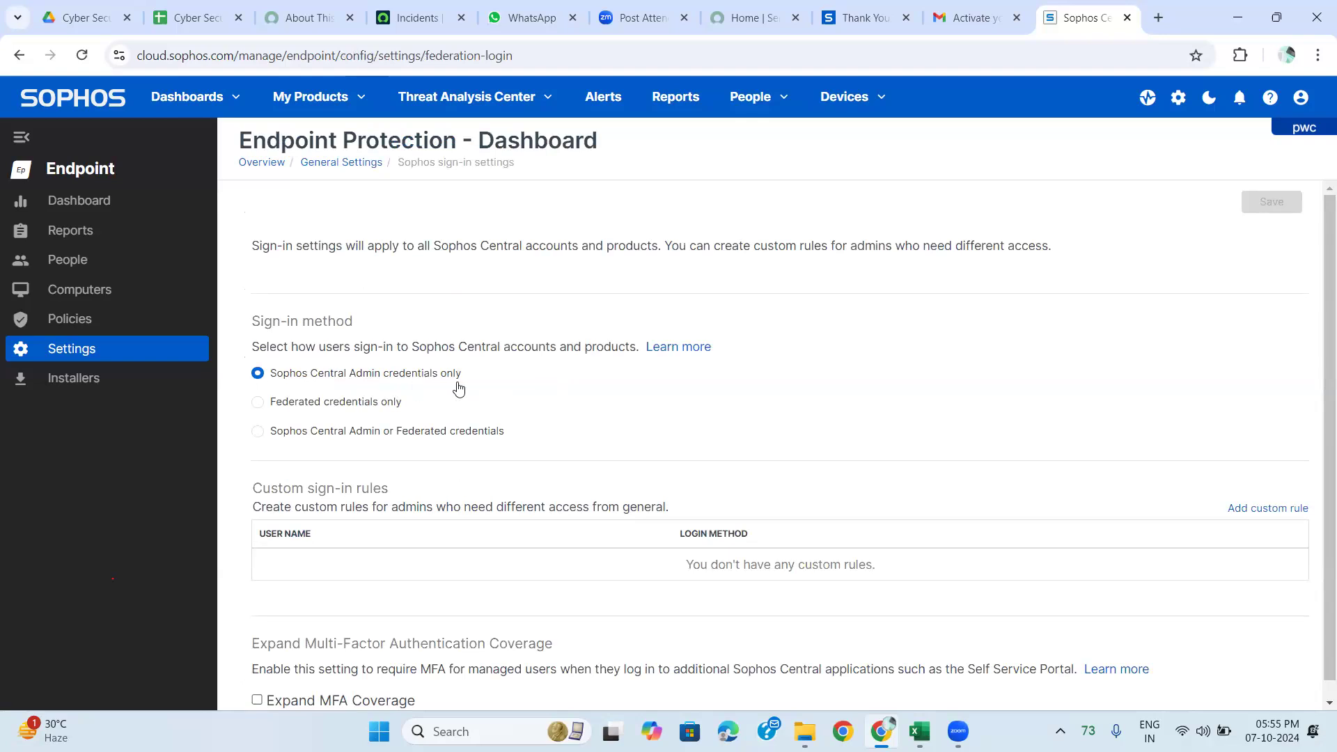
left_click(259, 404)
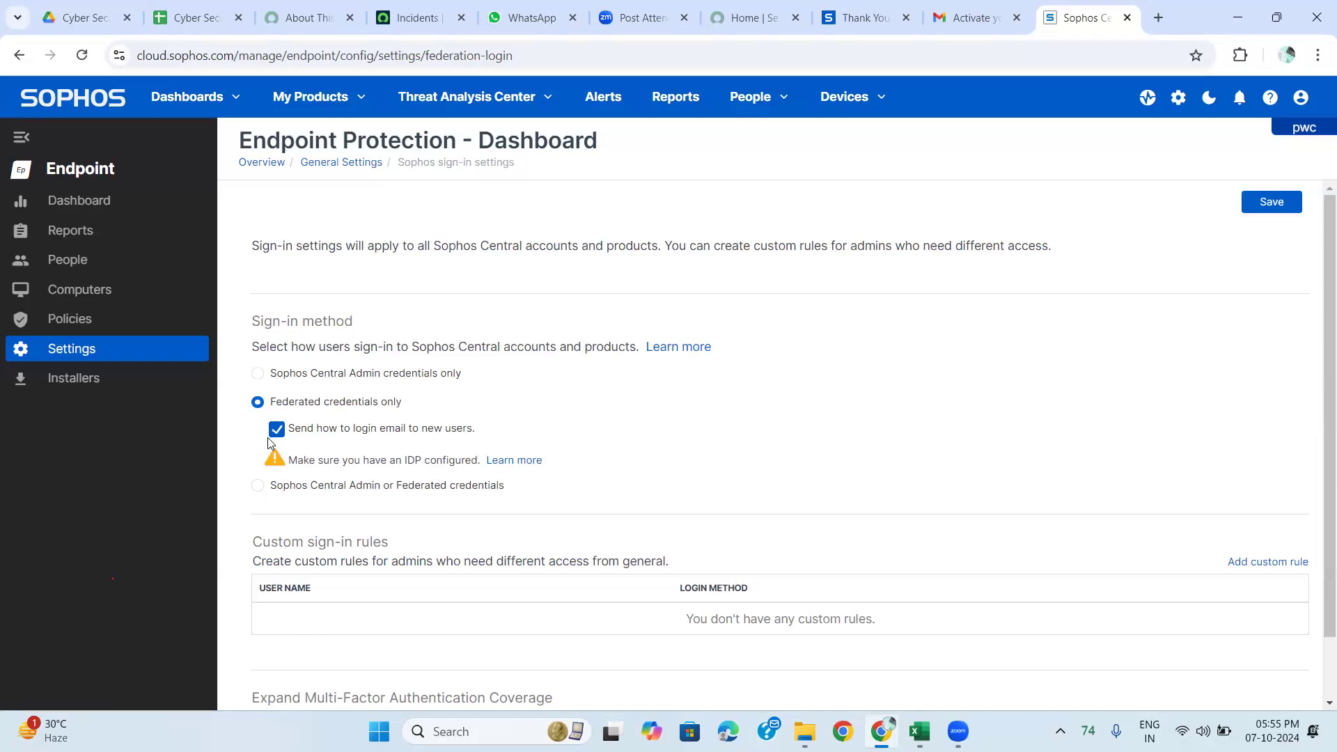
left_click(258, 488)
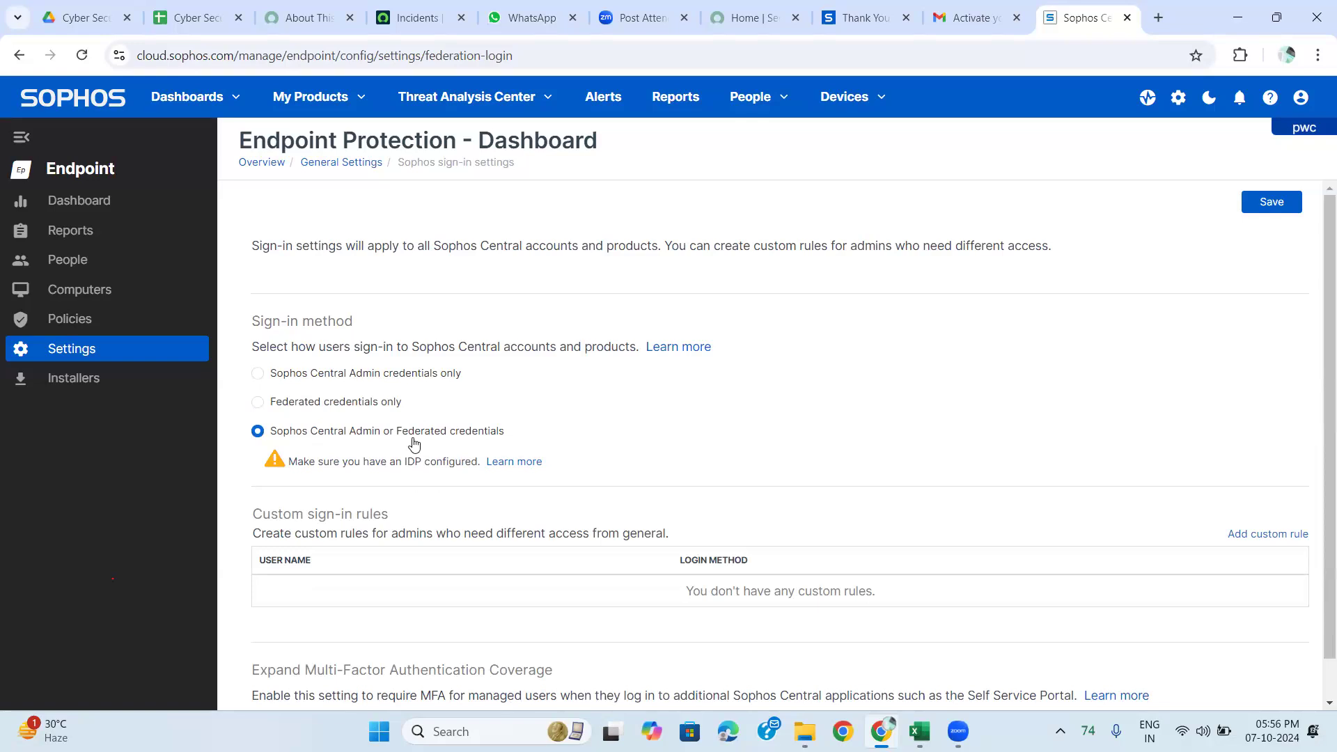
scroll(414, 444, "down", 1)
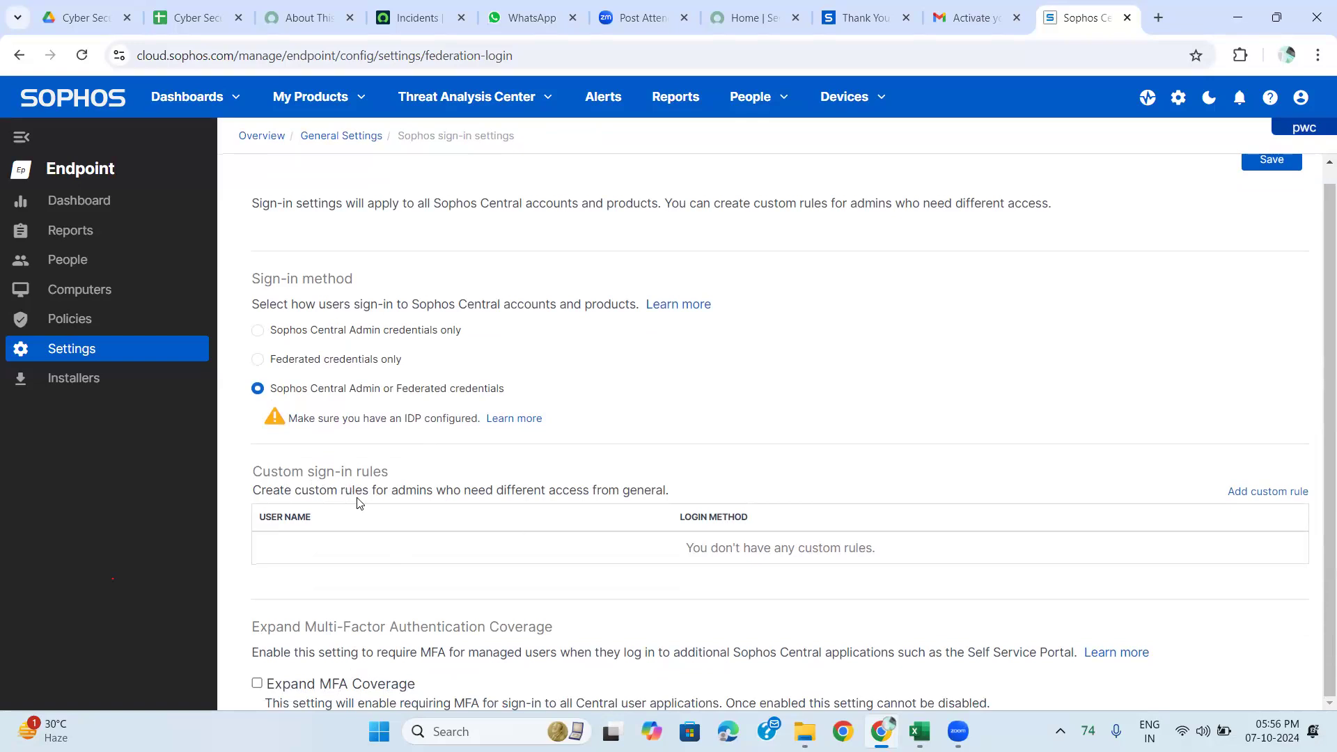
left_click(257, 360)
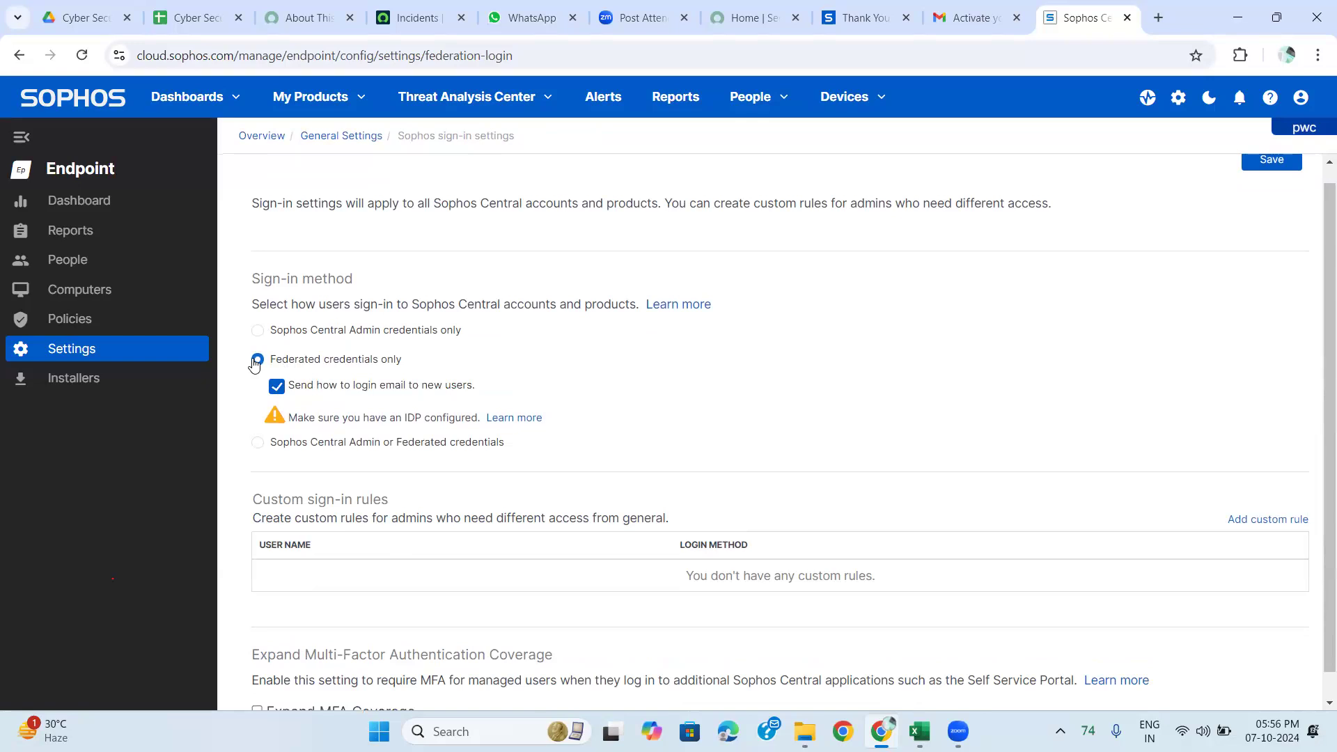
Start a custom sign-in rule and move the only available user into Selected Users.
left_click(1234, 522)
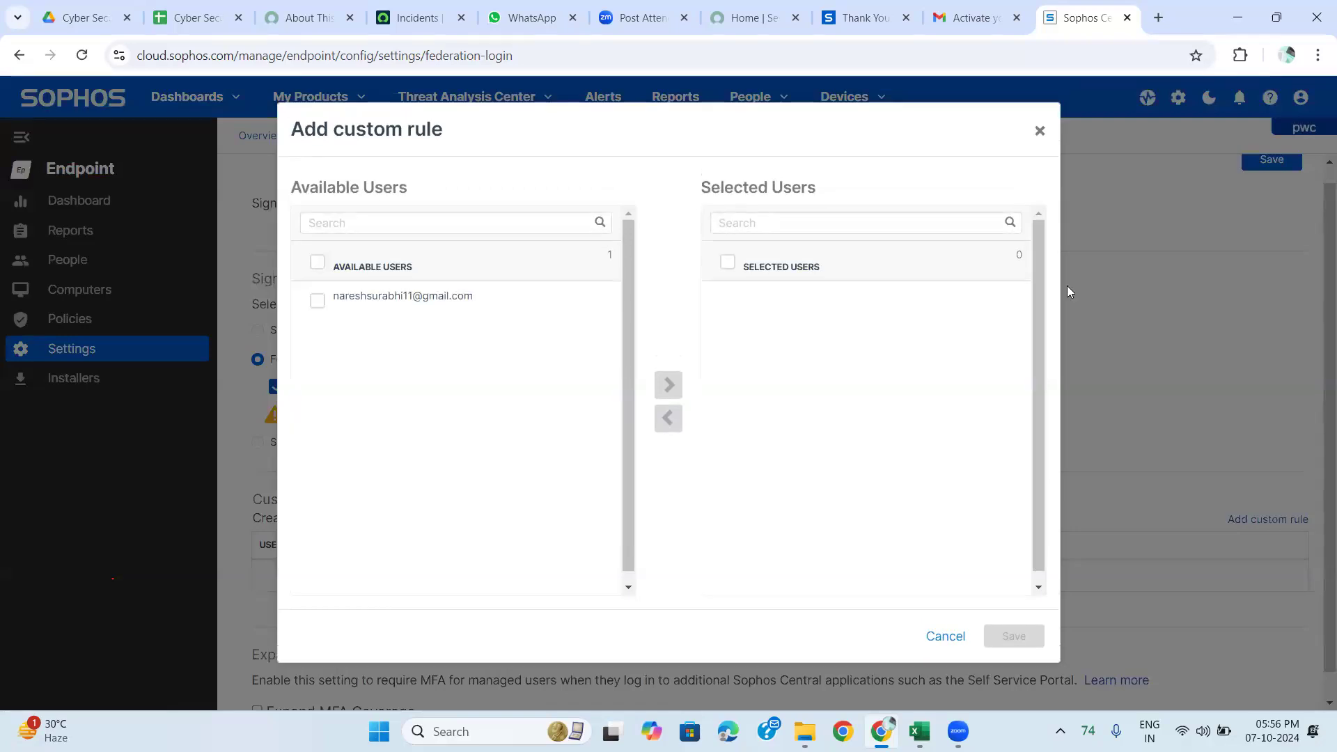
left_click(318, 301)
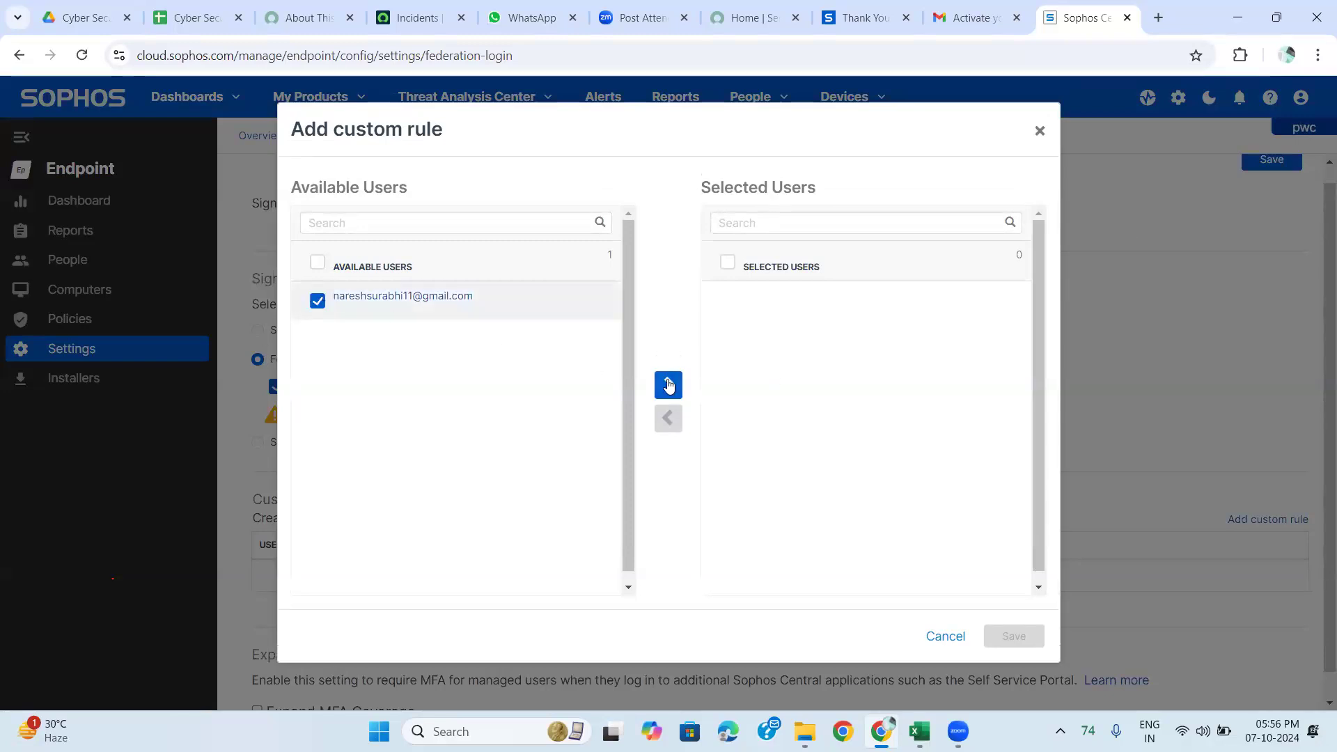
left_click(668, 386)
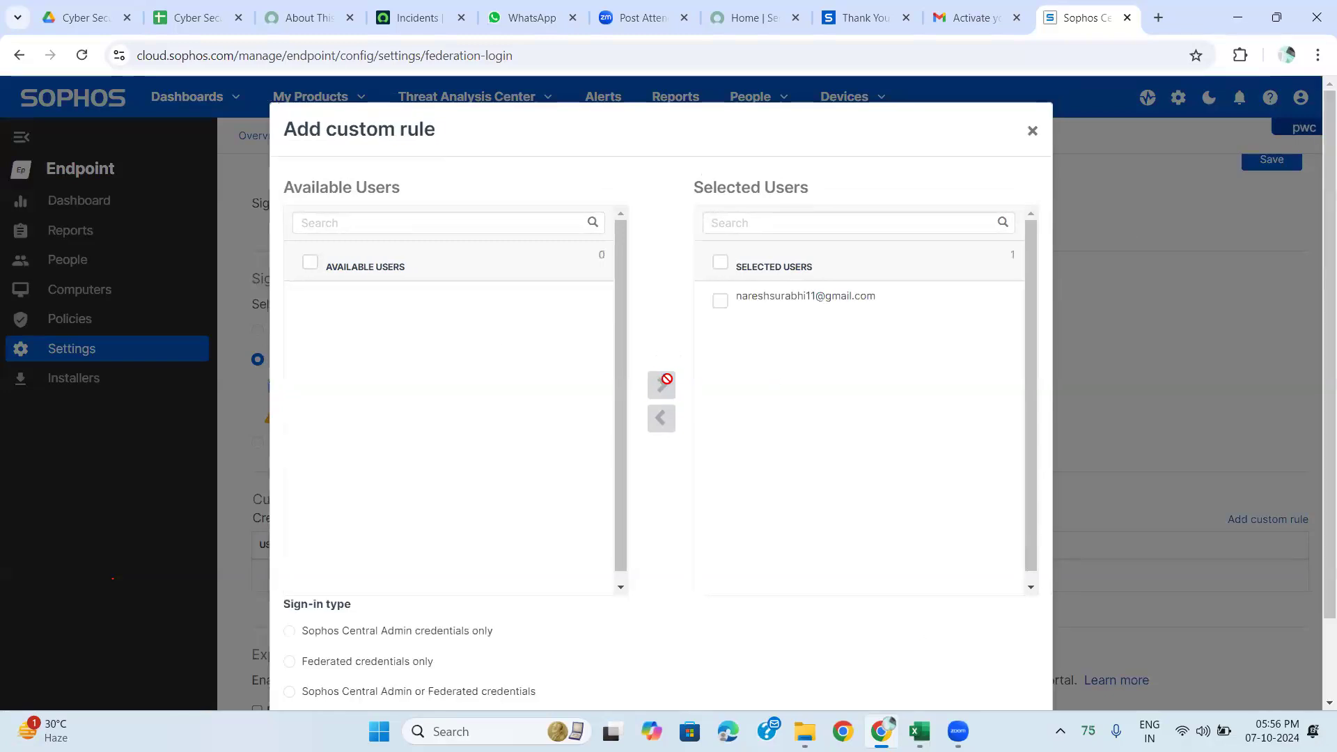
left_click(721, 301)
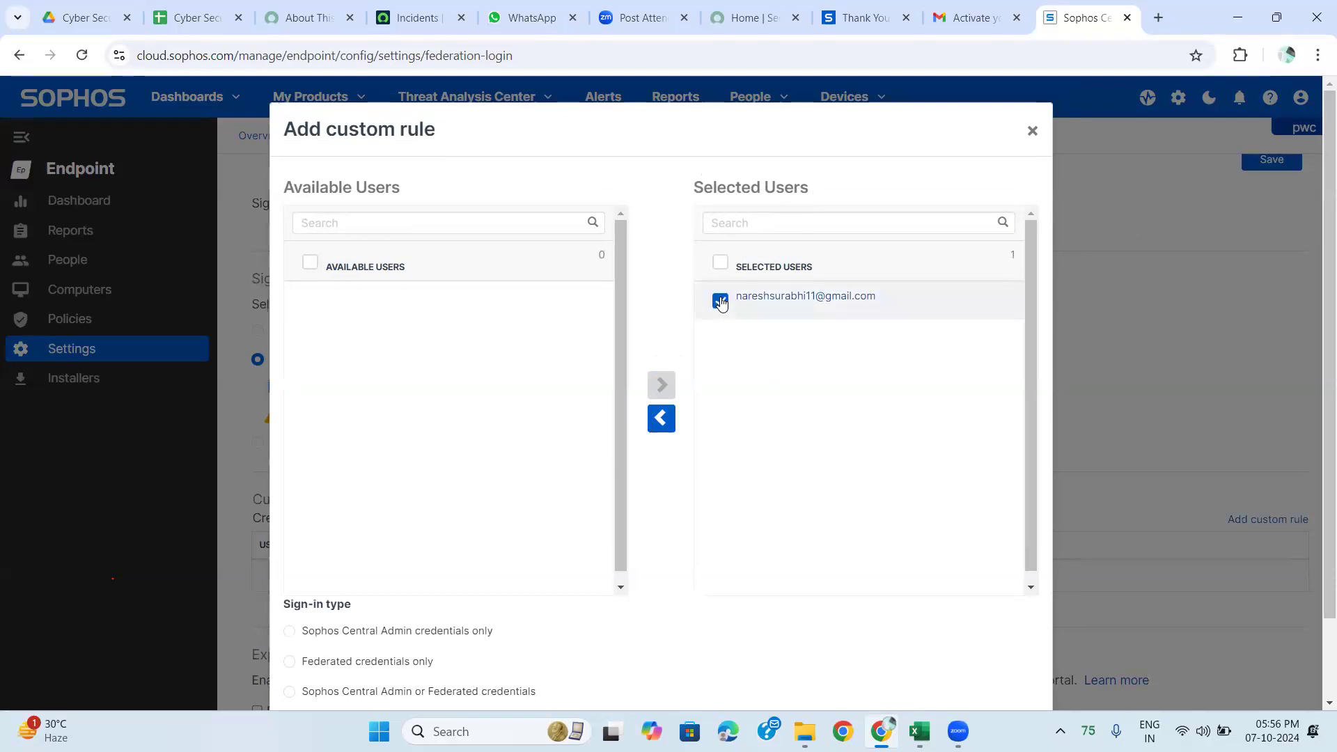
left_click(721, 301)
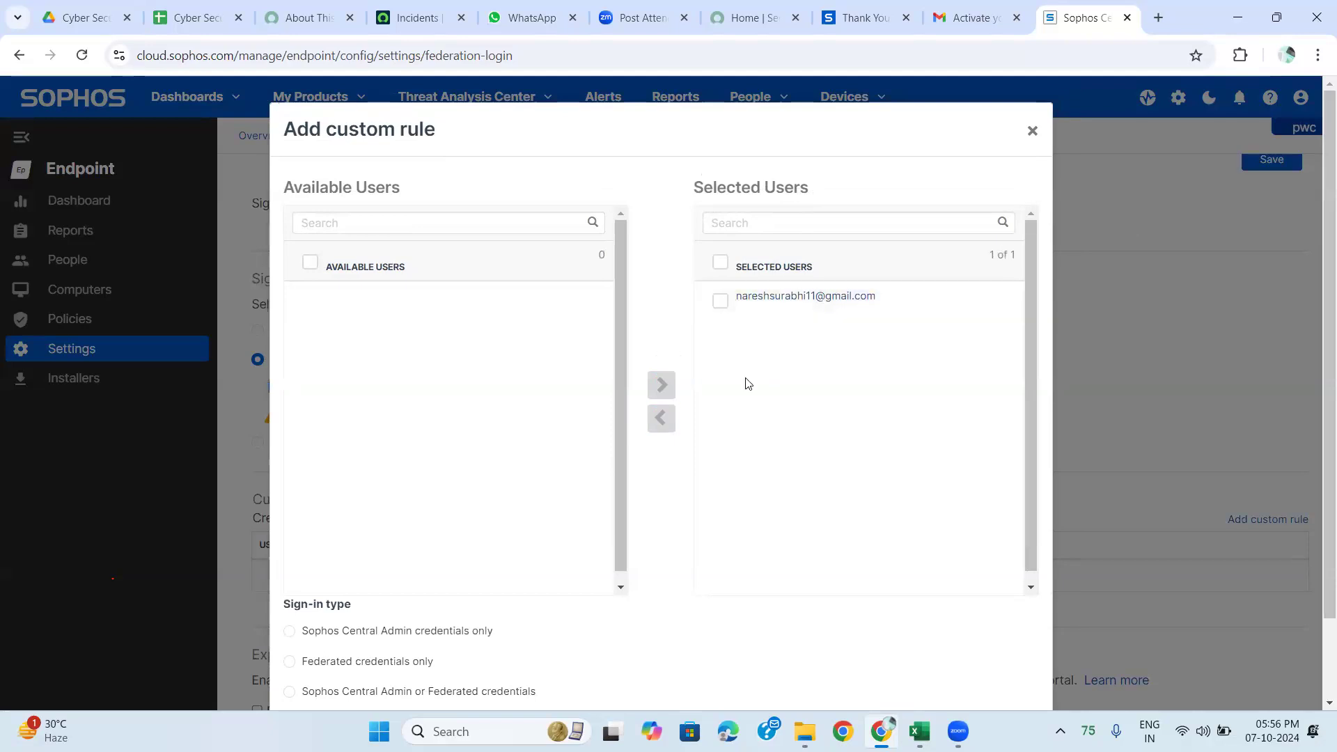
scroll(747, 384, "down", 1)
scroll(747, 384, "up", 1)
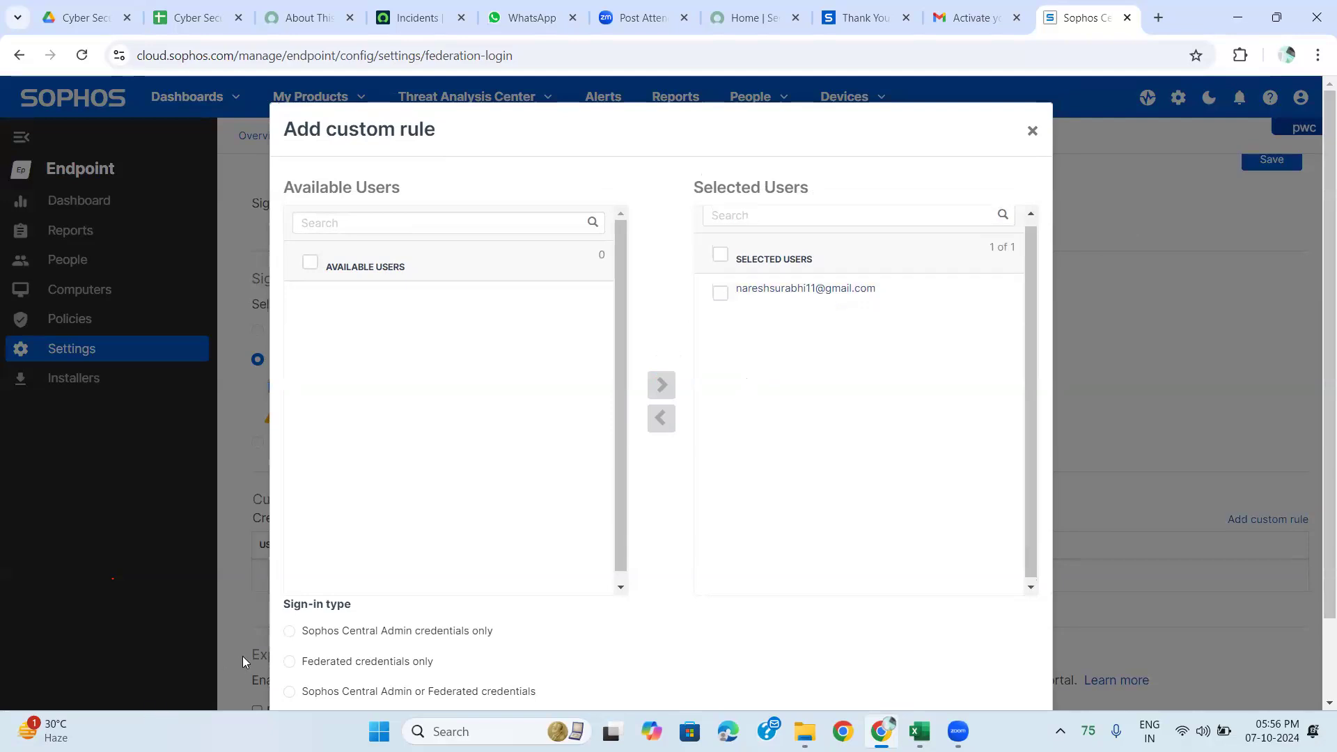
Set the rule's sign-in type to Sophos Central Admin or Federated credentials, then close it unsaved.
left_click(290, 632)
left_click(290, 663)
scroll(289, 667, "down", 1)
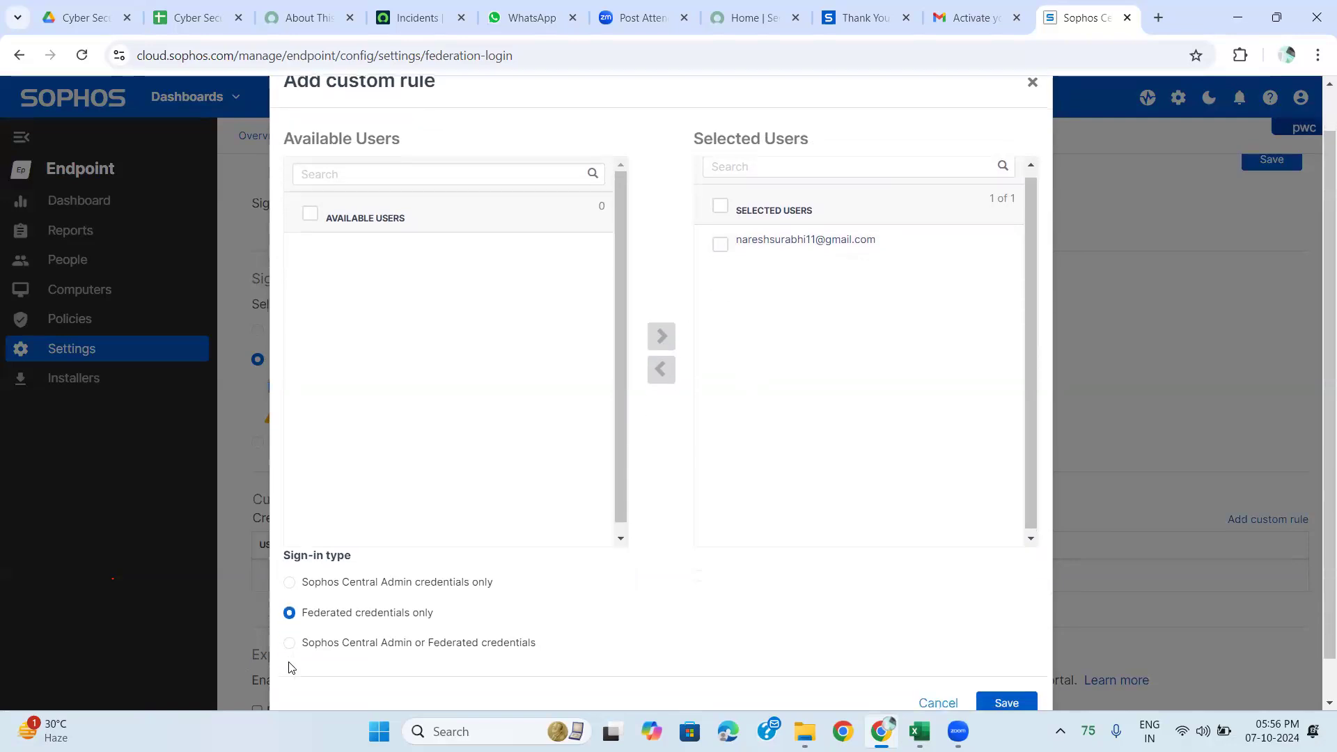
left_click(289, 644)
scroll(290, 647, "down", 1)
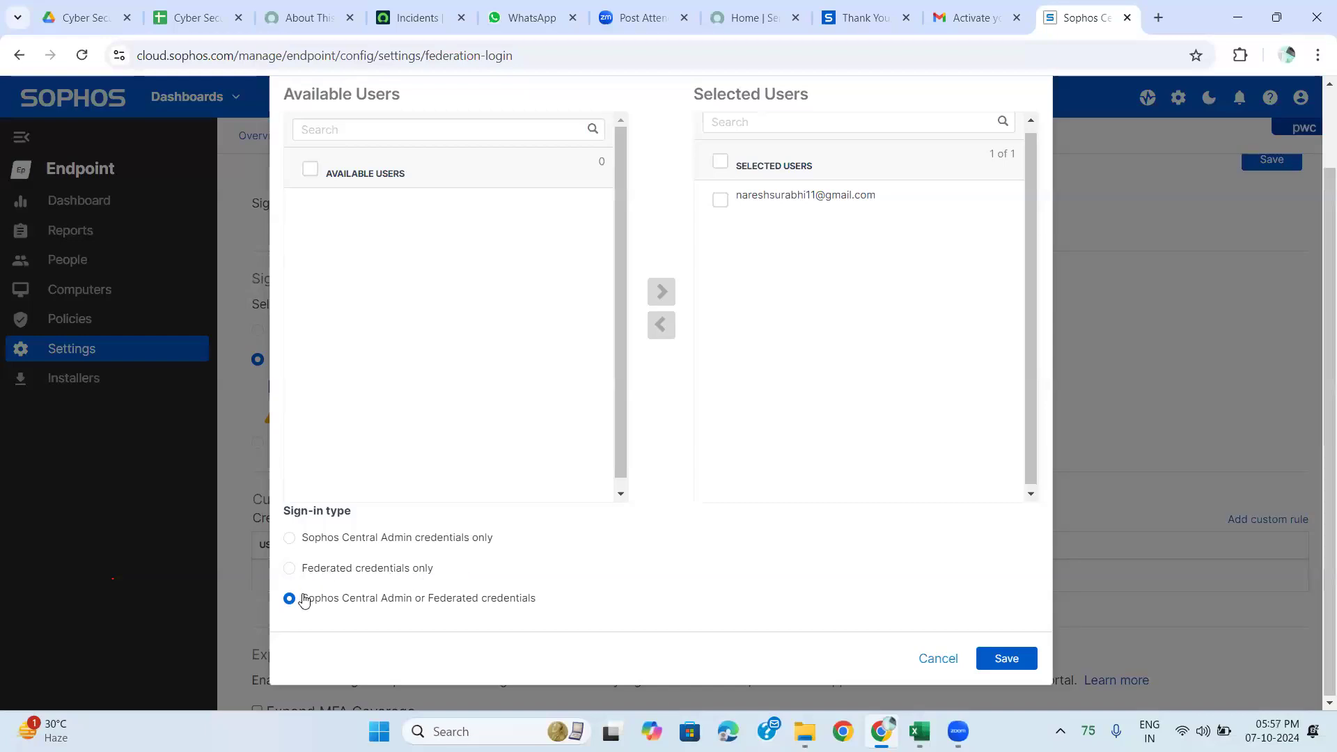
left_click(927, 659)
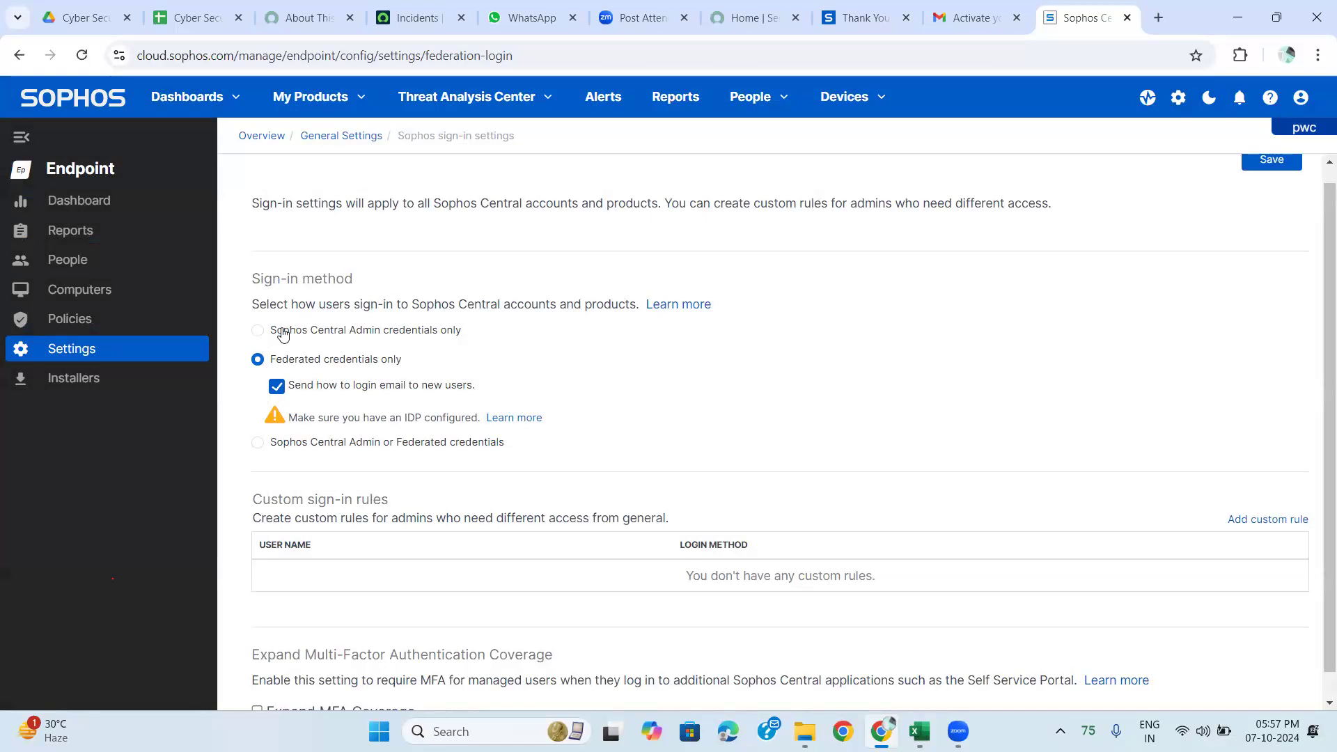
Switch sign-in to Sophos Central Admin credentials only and enable Expand MFA Coverage.
left_click(259, 331)
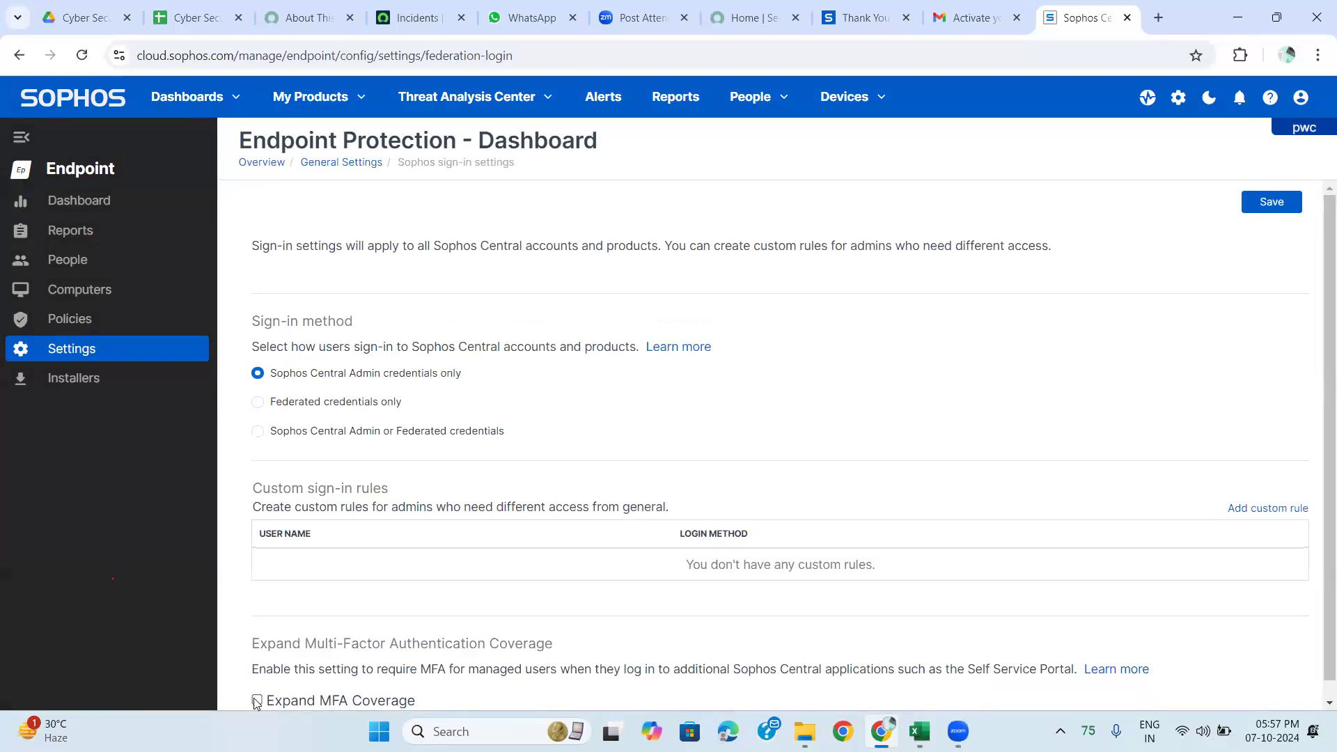
left_click(256, 701)
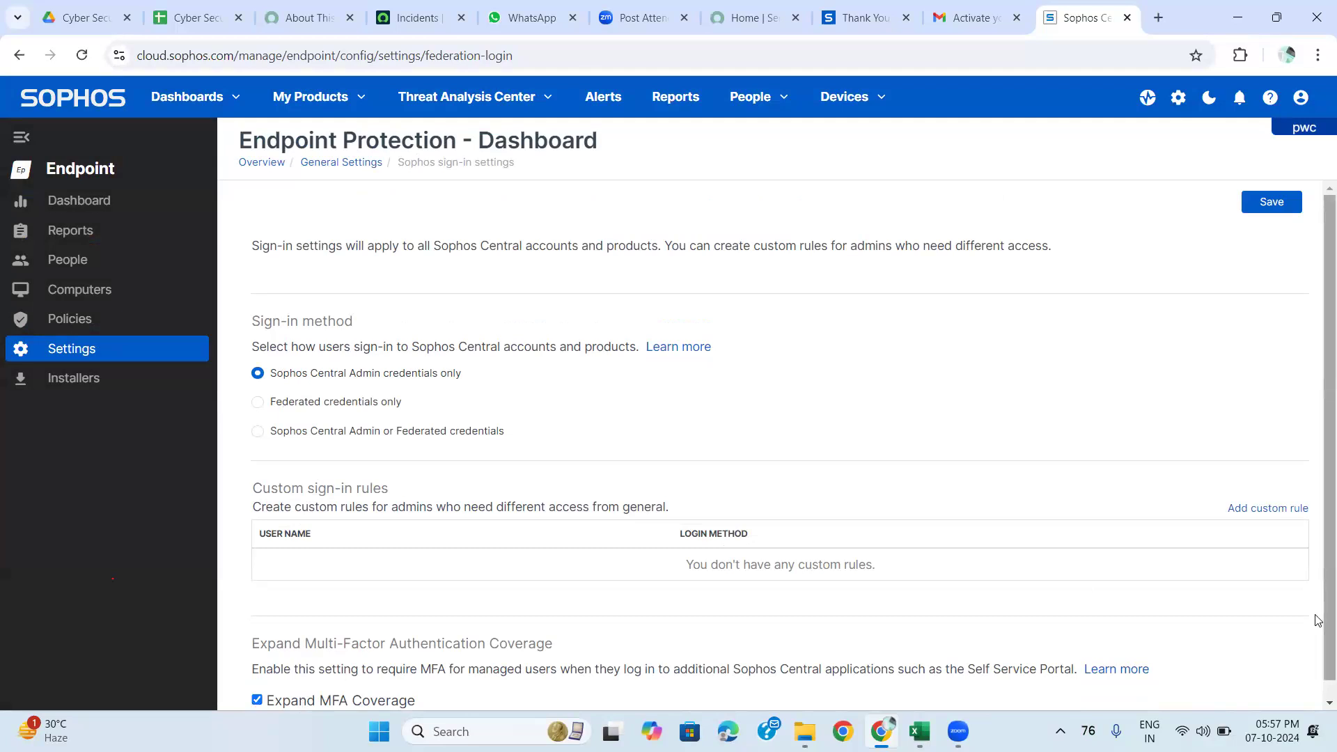
left_click(1328, 703)
scroll(1319, 709, "up", 1)
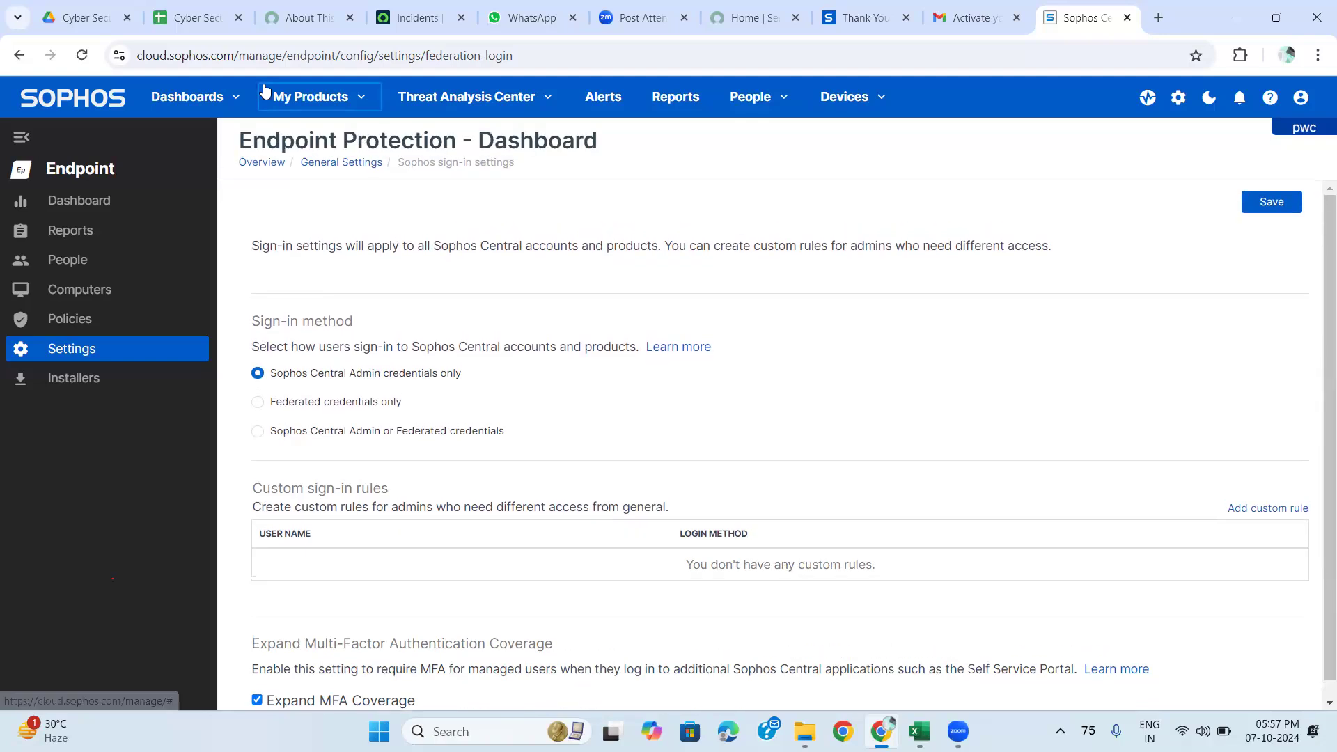
scroll(369, 433, "down", 1)
scroll(369, 433, "up", 1)
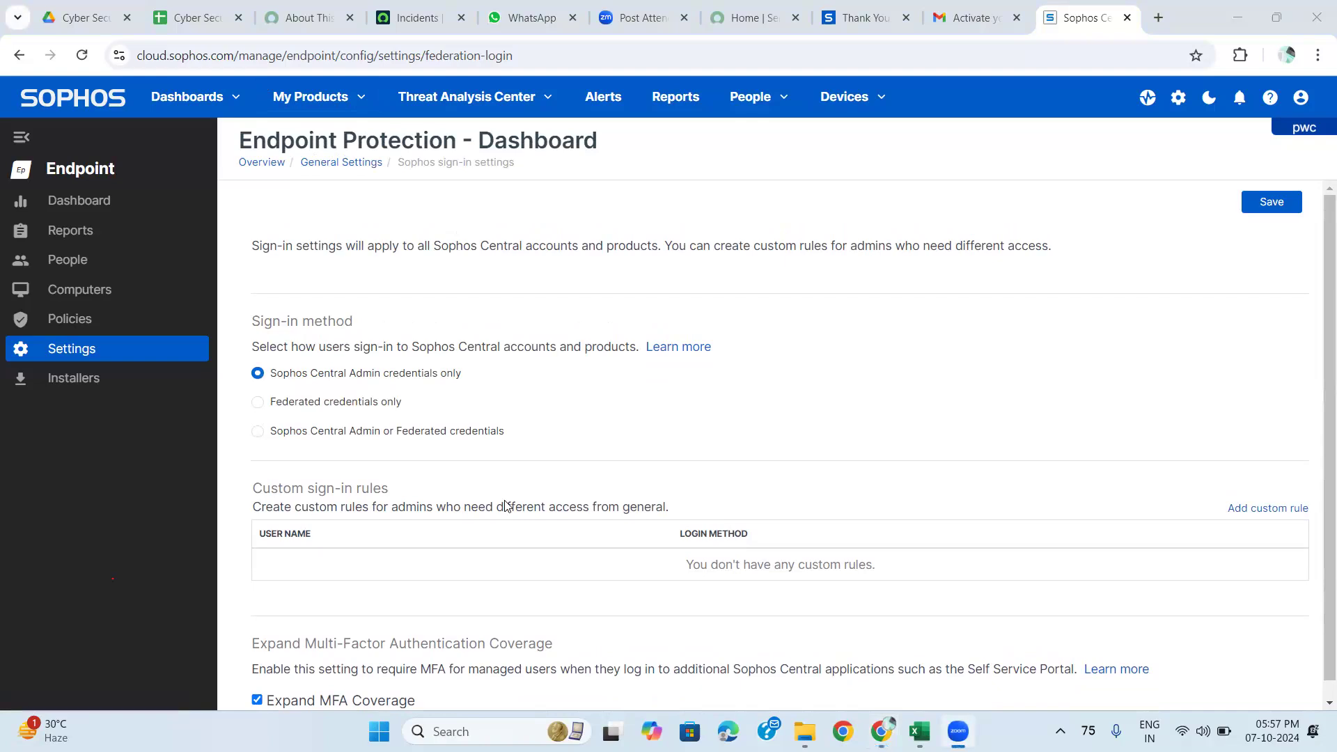
Zoom the browser page out to 80%.
left_click(1317, 58)
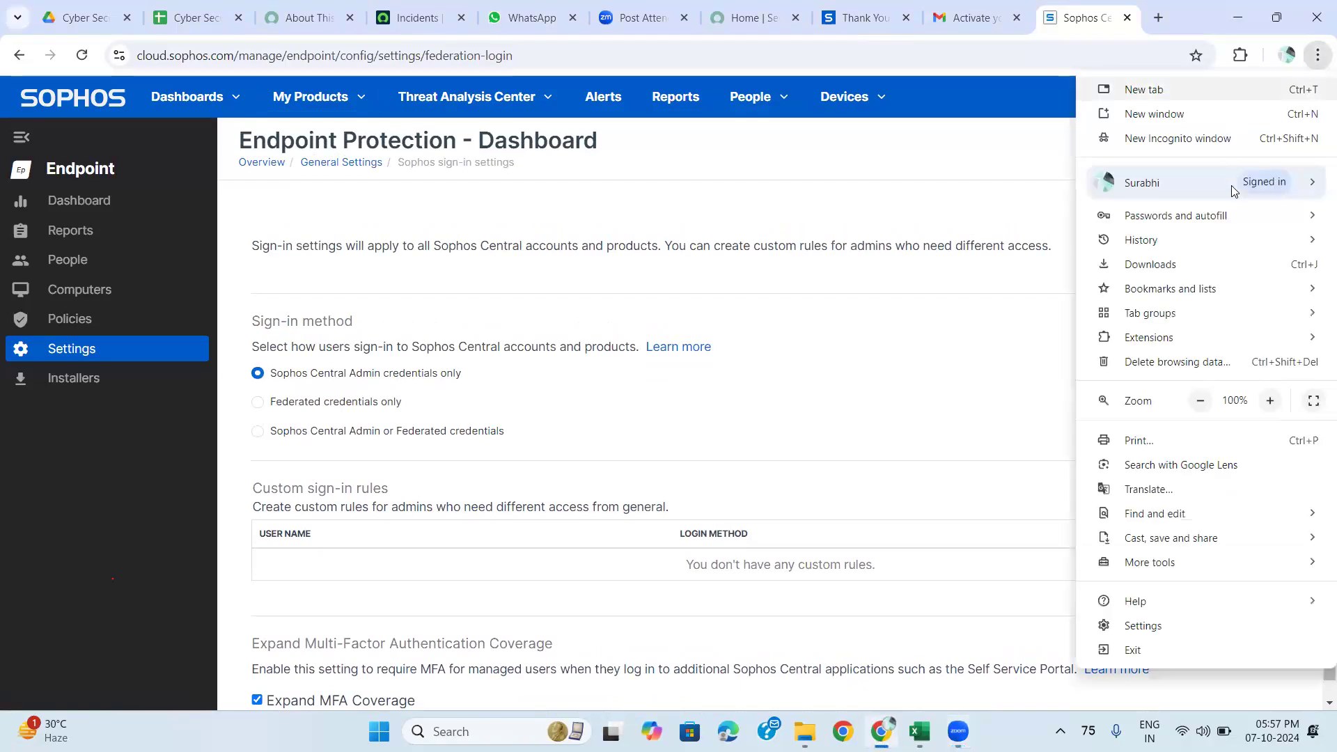
left_click(1202, 402)
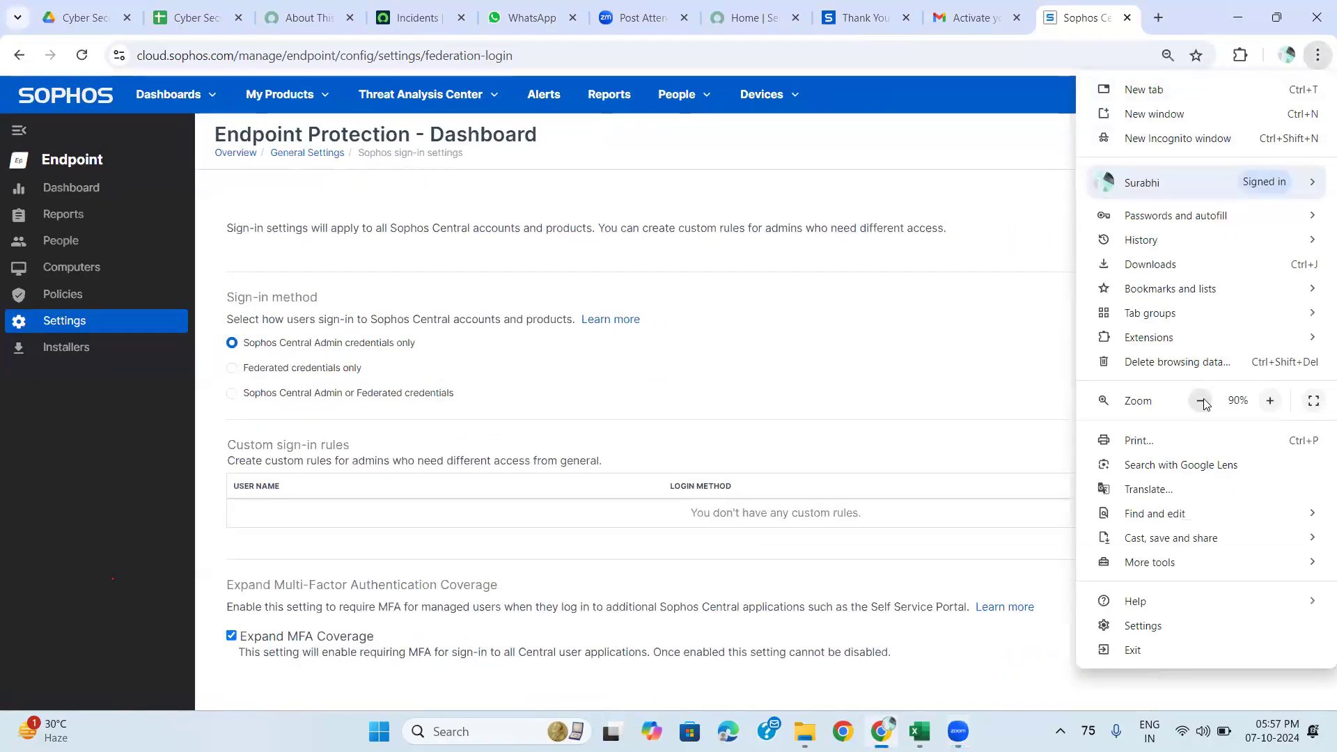
left_click(1202, 402)
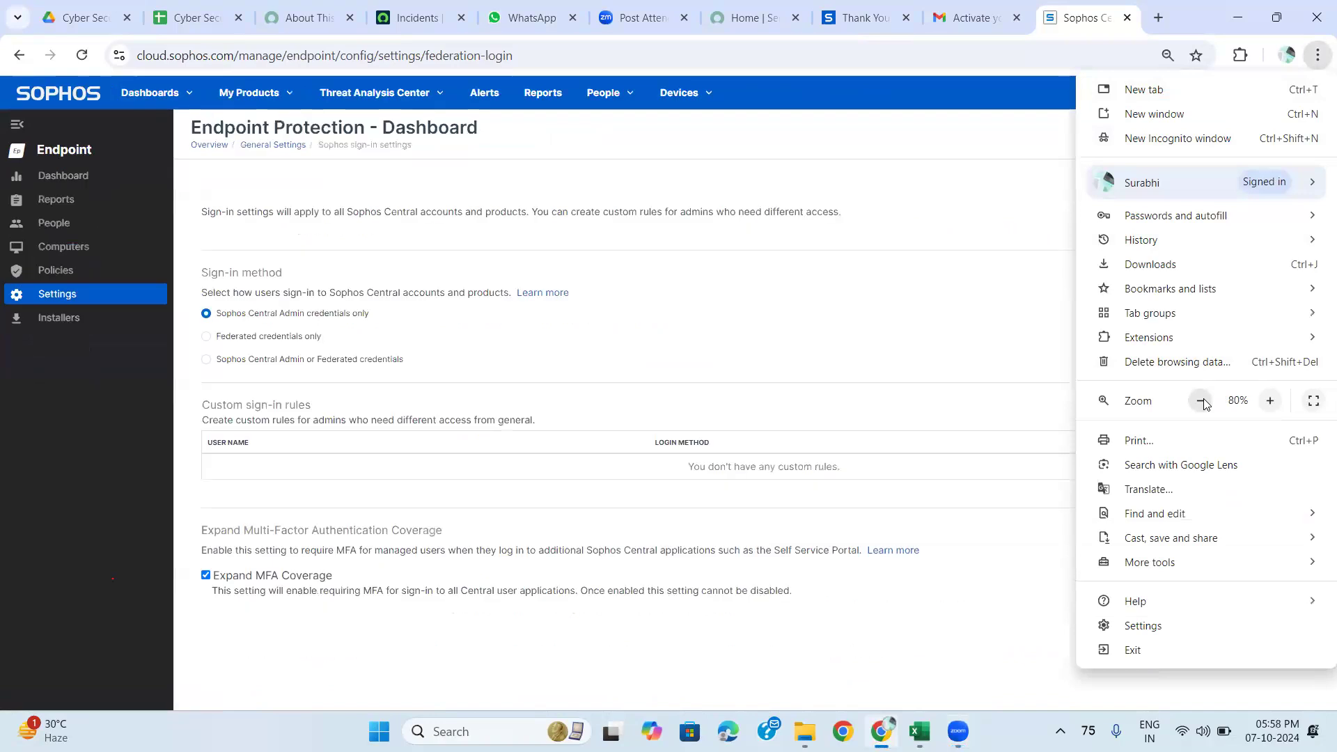
left_click(1016, 557)
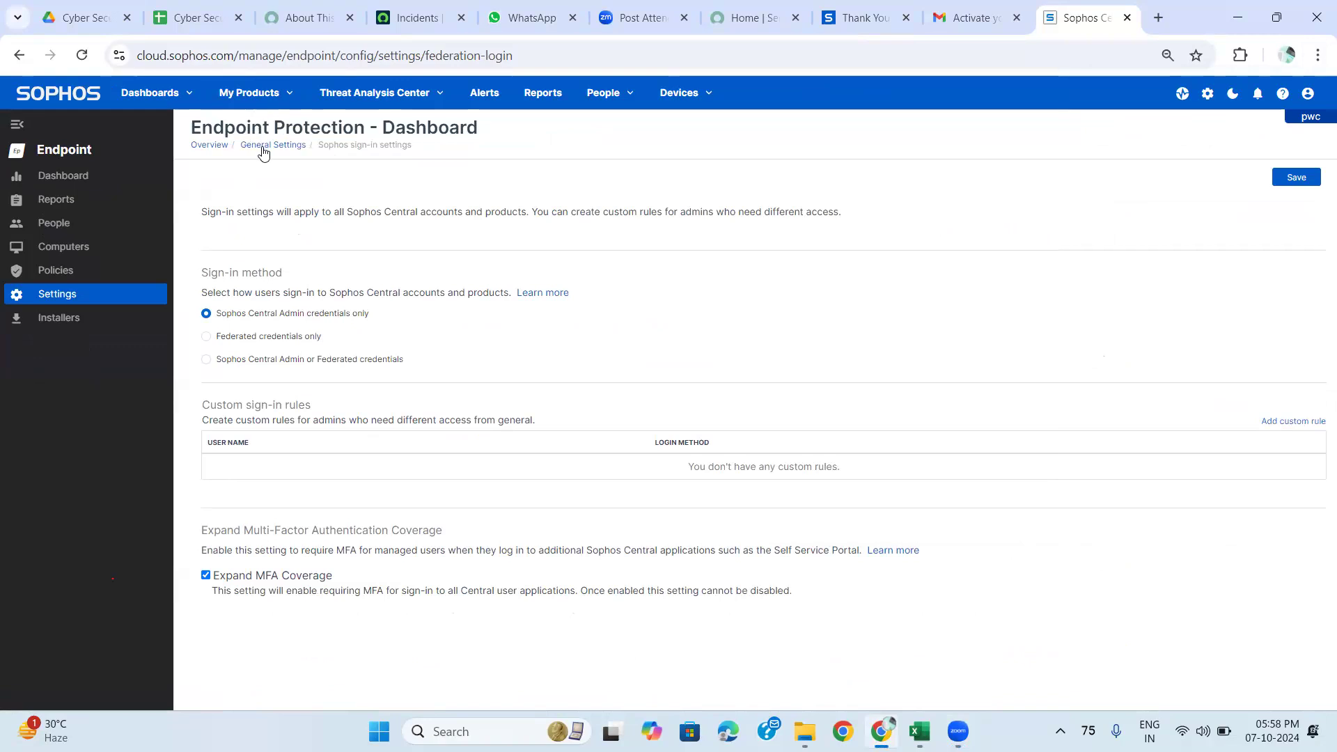
Go from General Settings to Verify domains, set browser zoom to 90%, and begin adding a domain.
left_click(263, 145)
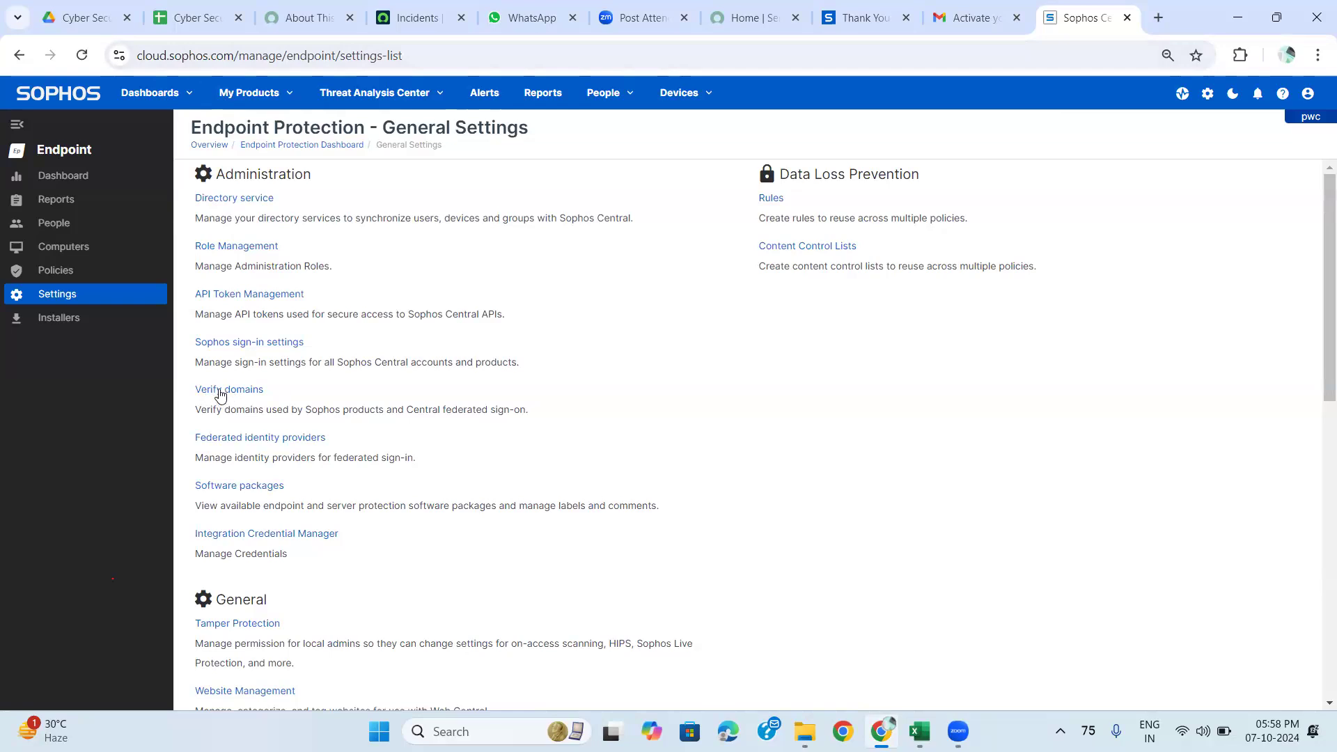
left_click(220, 392)
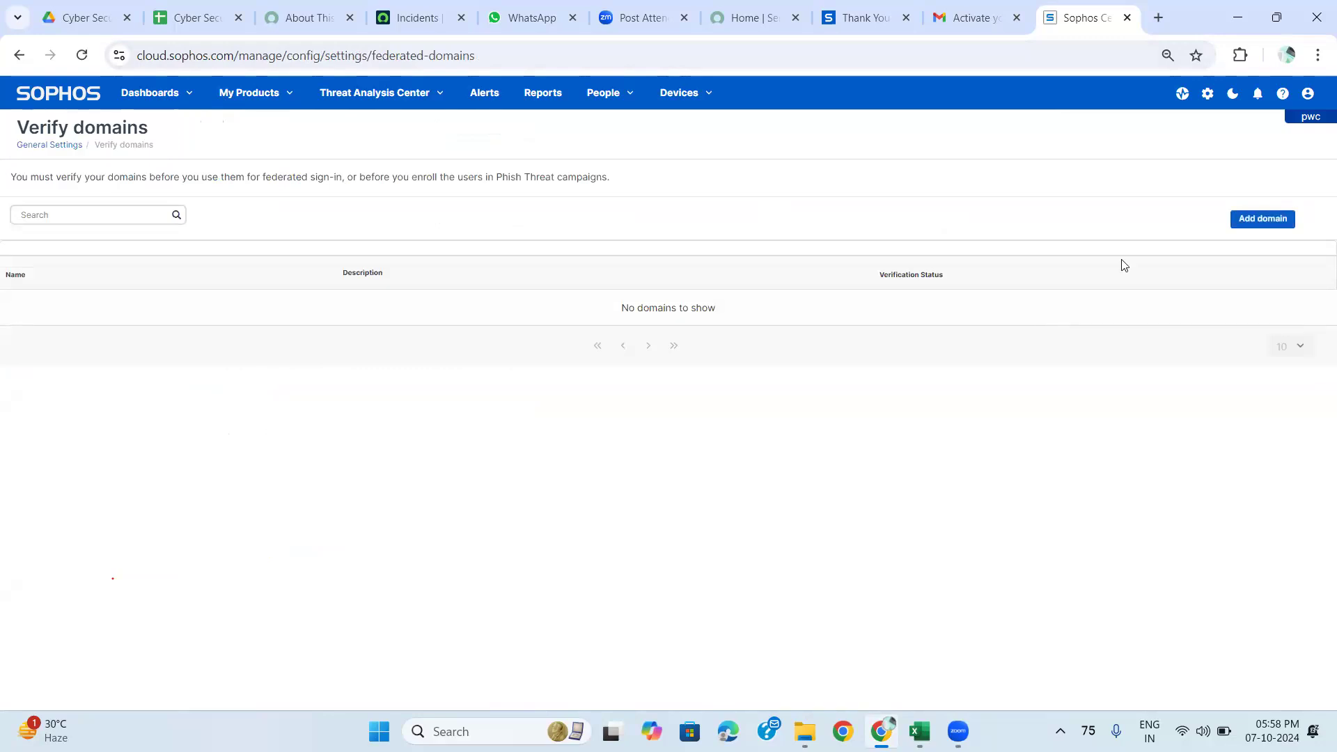
left_click(1318, 57)
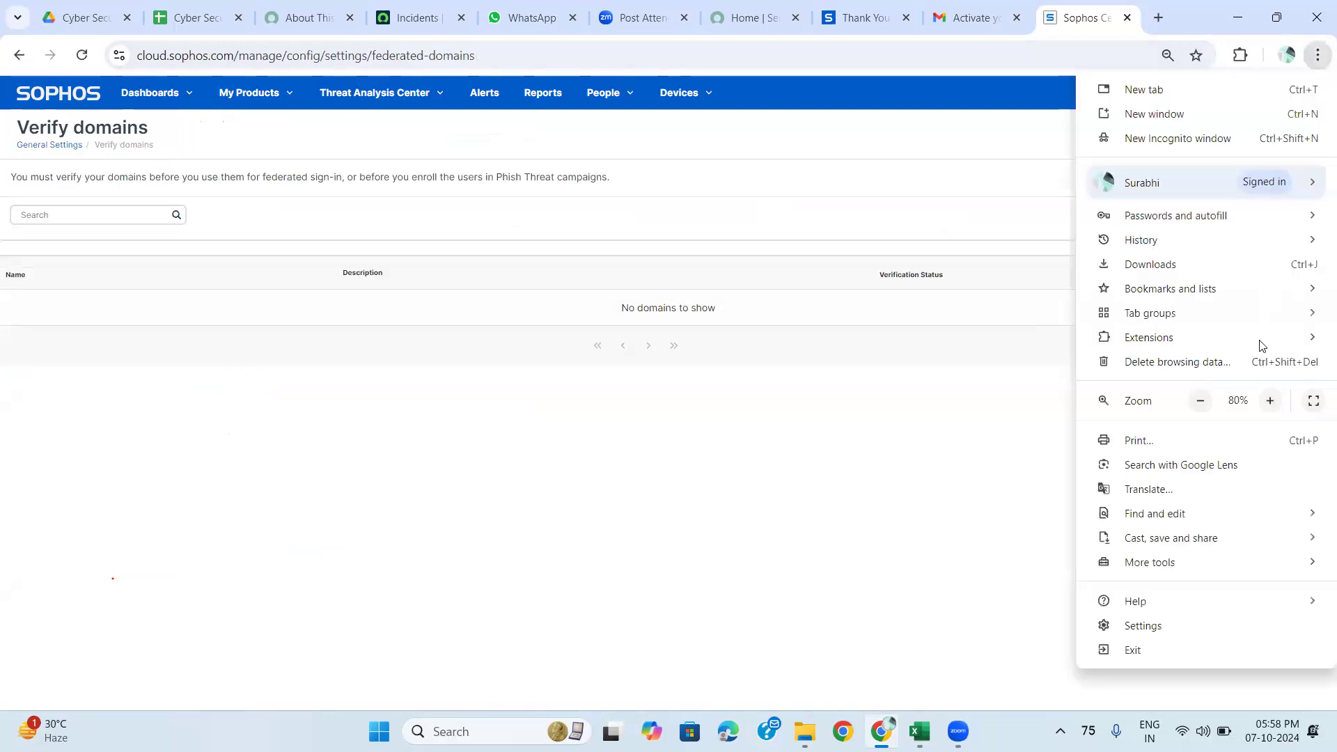
left_click(1272, 401)
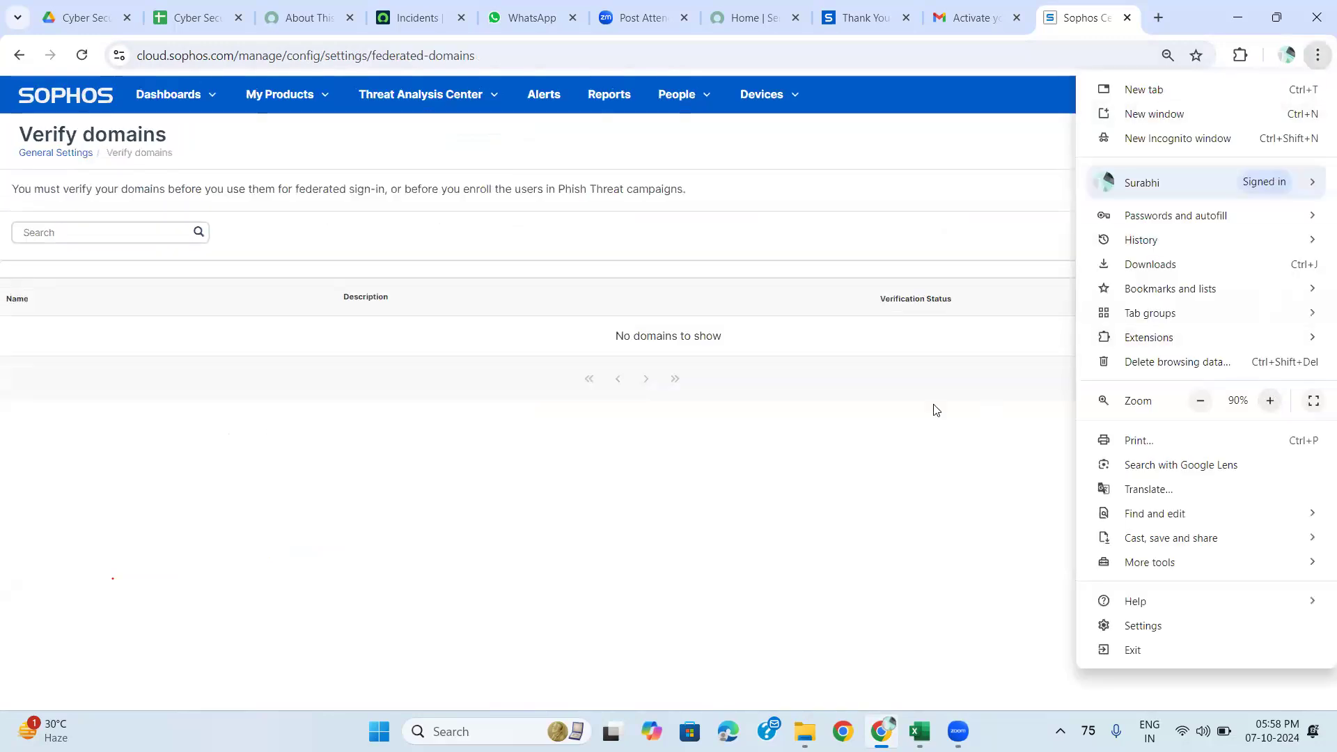
left_click(936, 410)
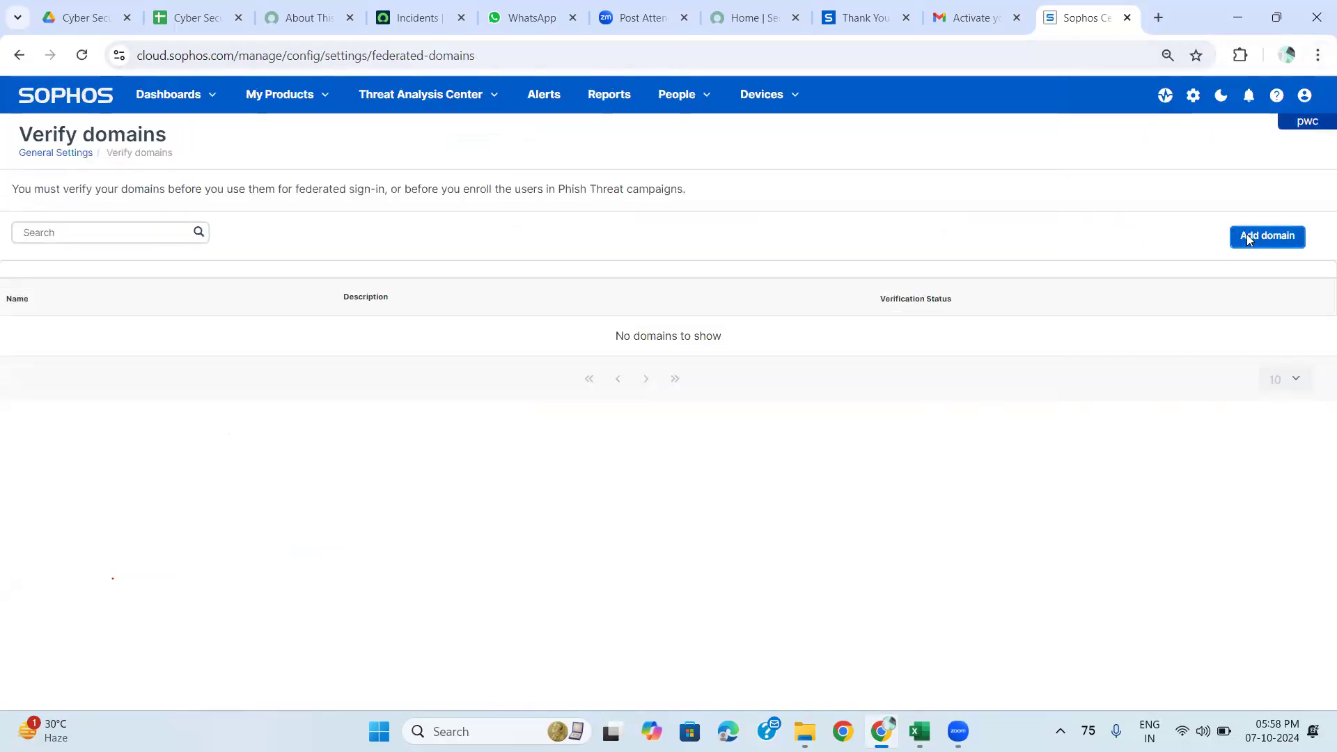
left_click(1247, 234)
Enter bankofamerica.com as the domain name and save it.
left_click(496, 354)
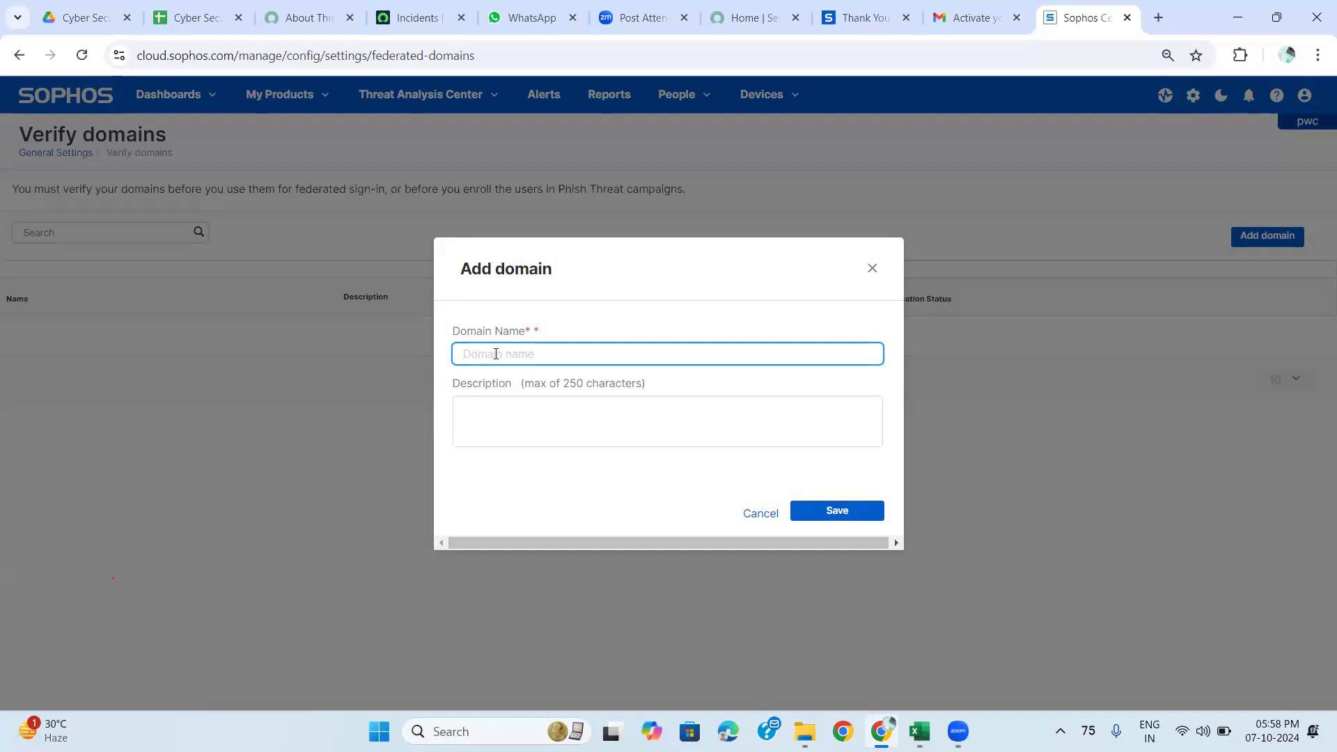
left_click(507, 416)
left_click(496, 356)
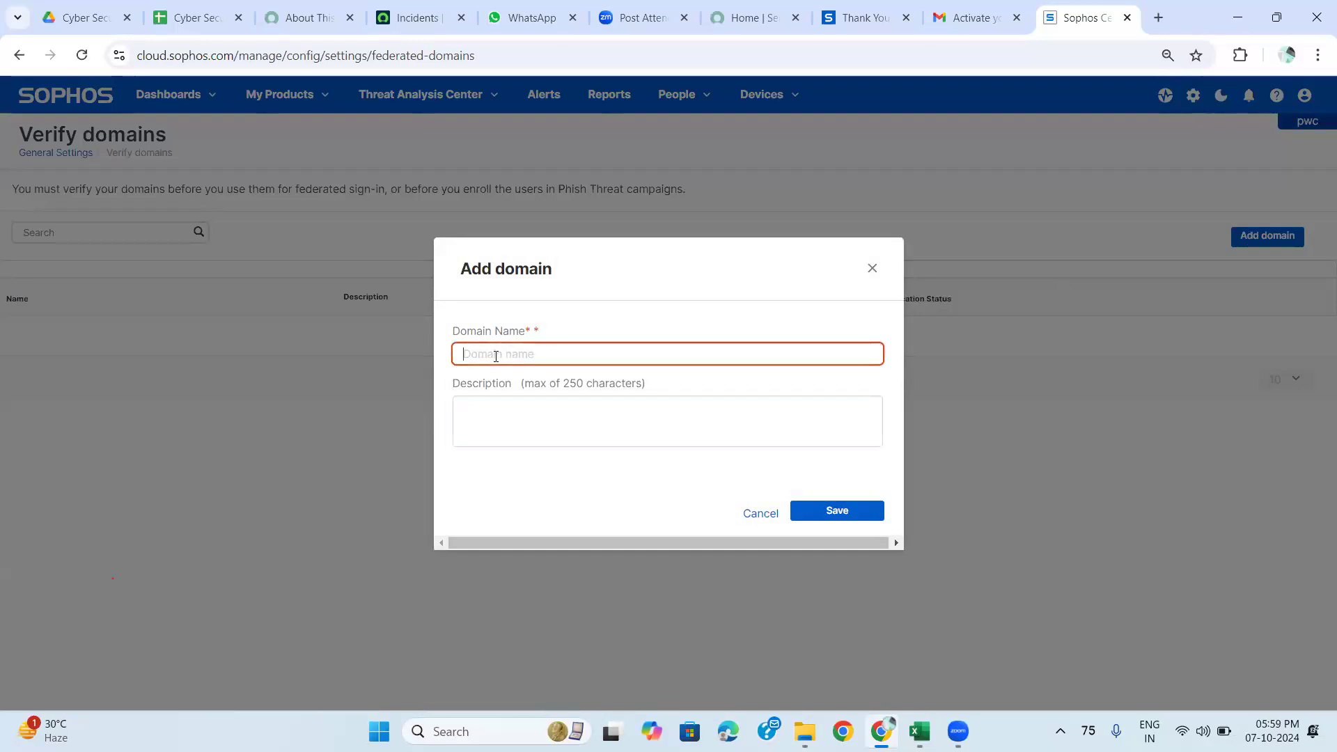
type("T")
key("BackSpace")
type("Pwc")
key("BackSpace")
key("BackSpace")
key("BackSpace")
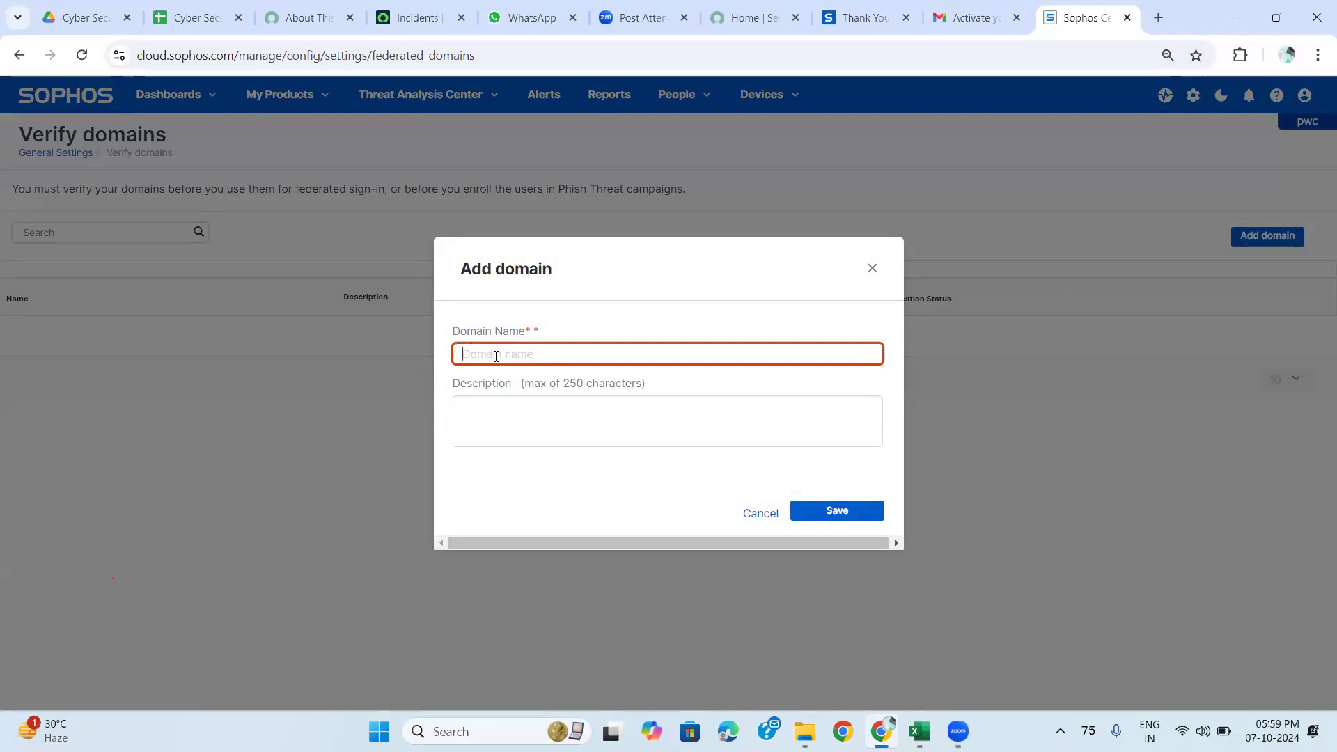
type("bank")
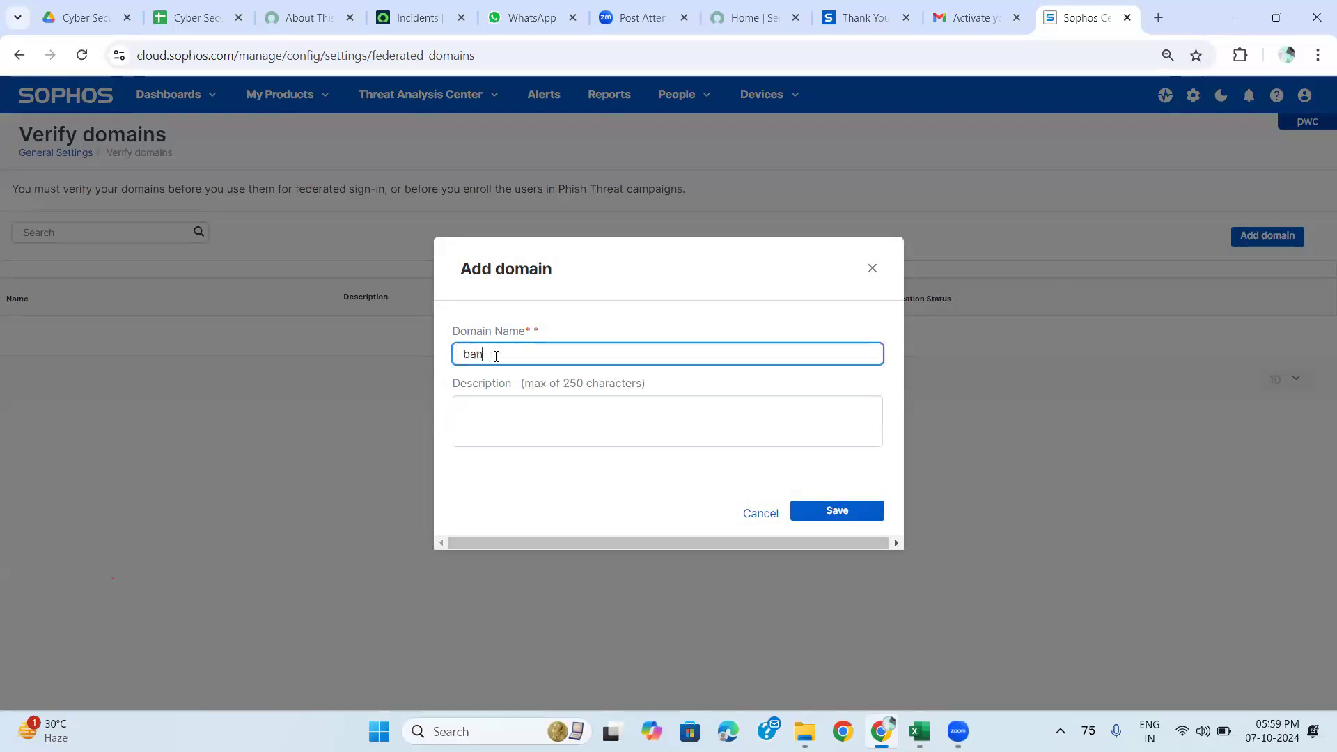
type(" of")
key("BackSpace")
key("BackSpace")
key("BackSpace")
type("ofamerica.com")
left_click(830, 505)
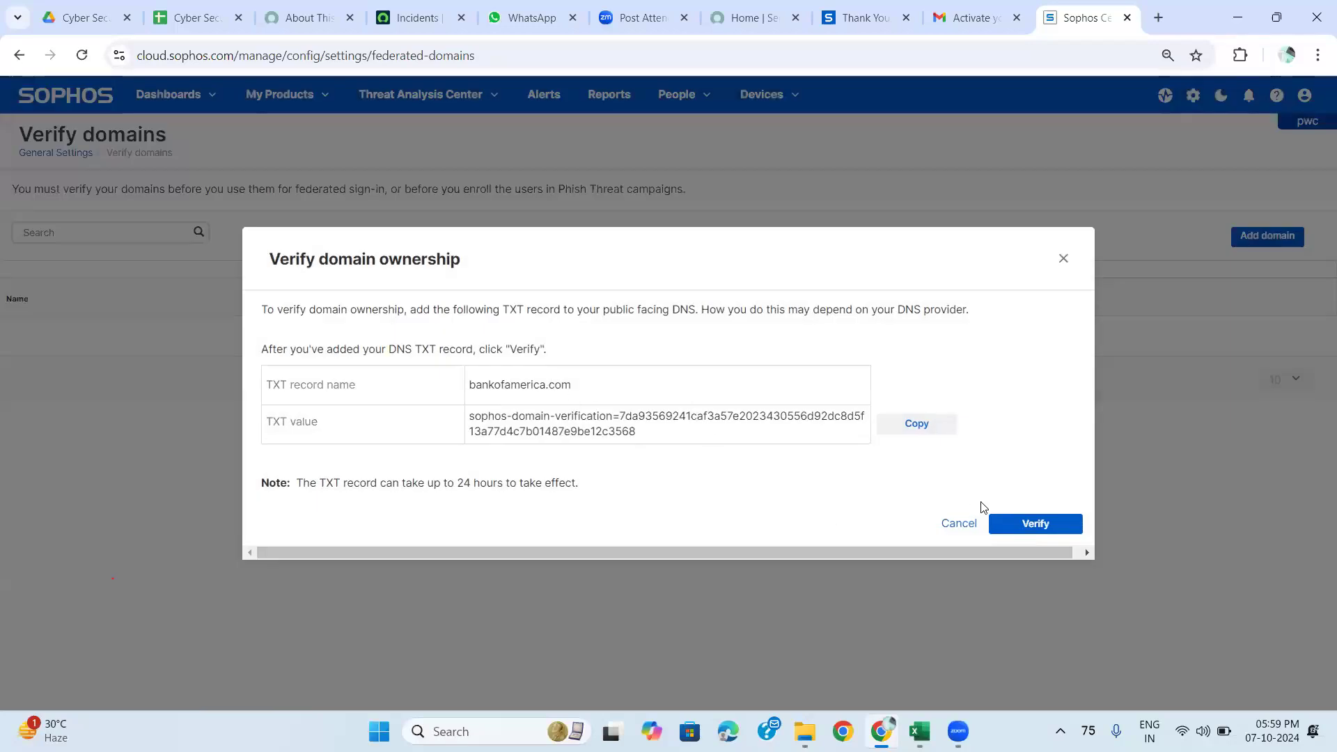
Verify the TXT record for bankofamerica.com and see the verification fail.
left_click(1020, 528)
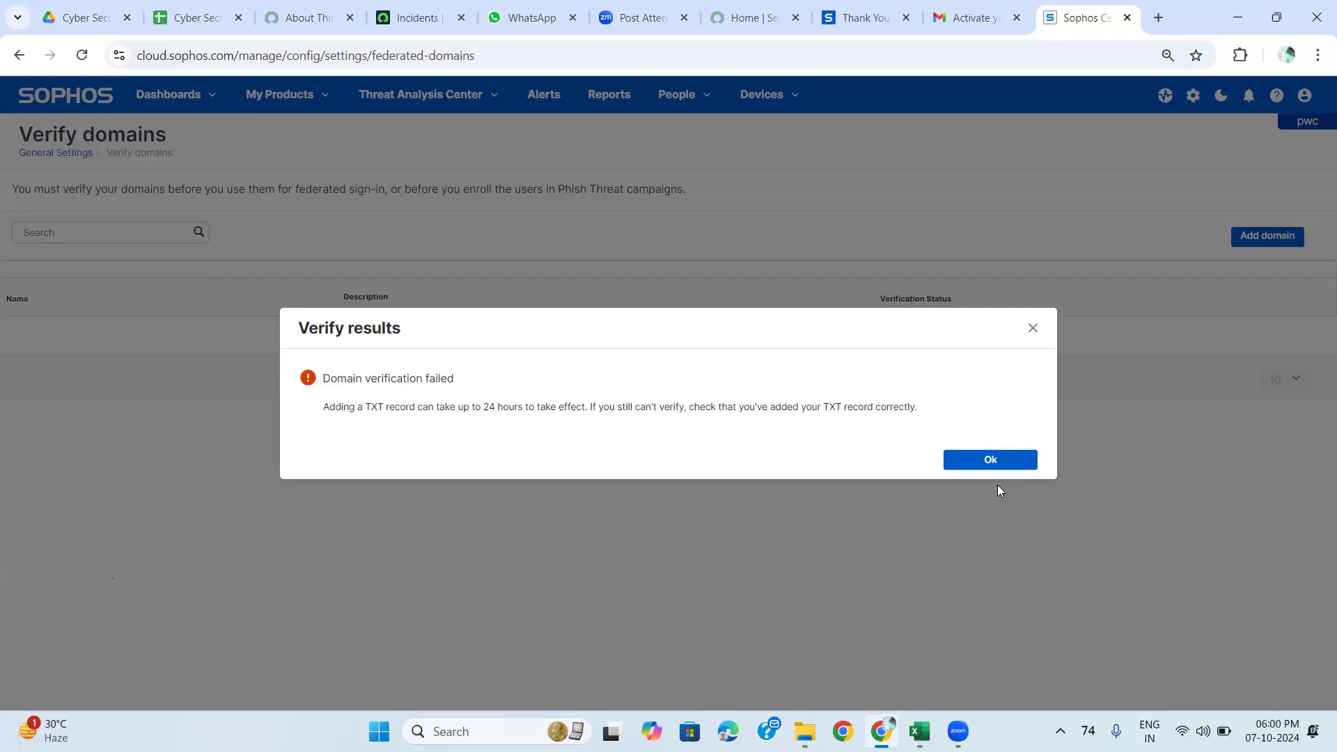
Close the failed verification result and scroll through the General Settings list.
left_click(1028, 339)
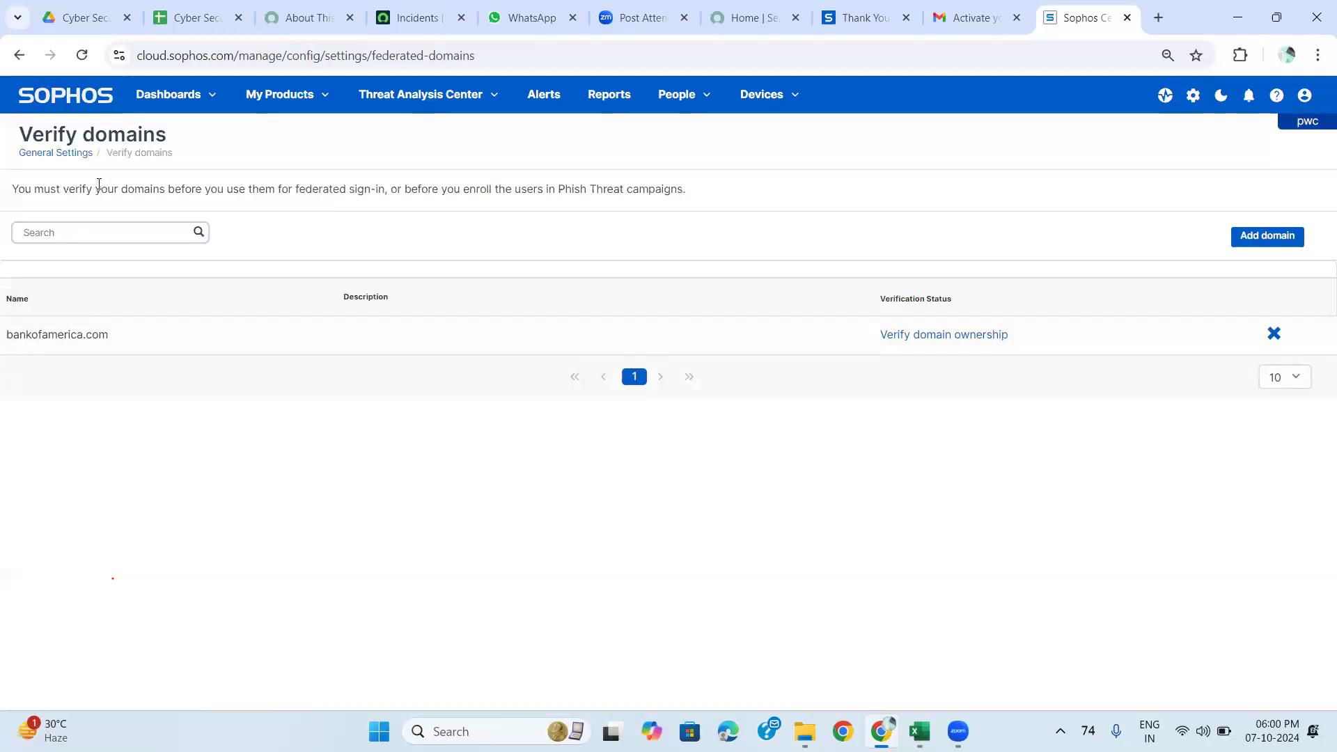
left_click(67, 155)
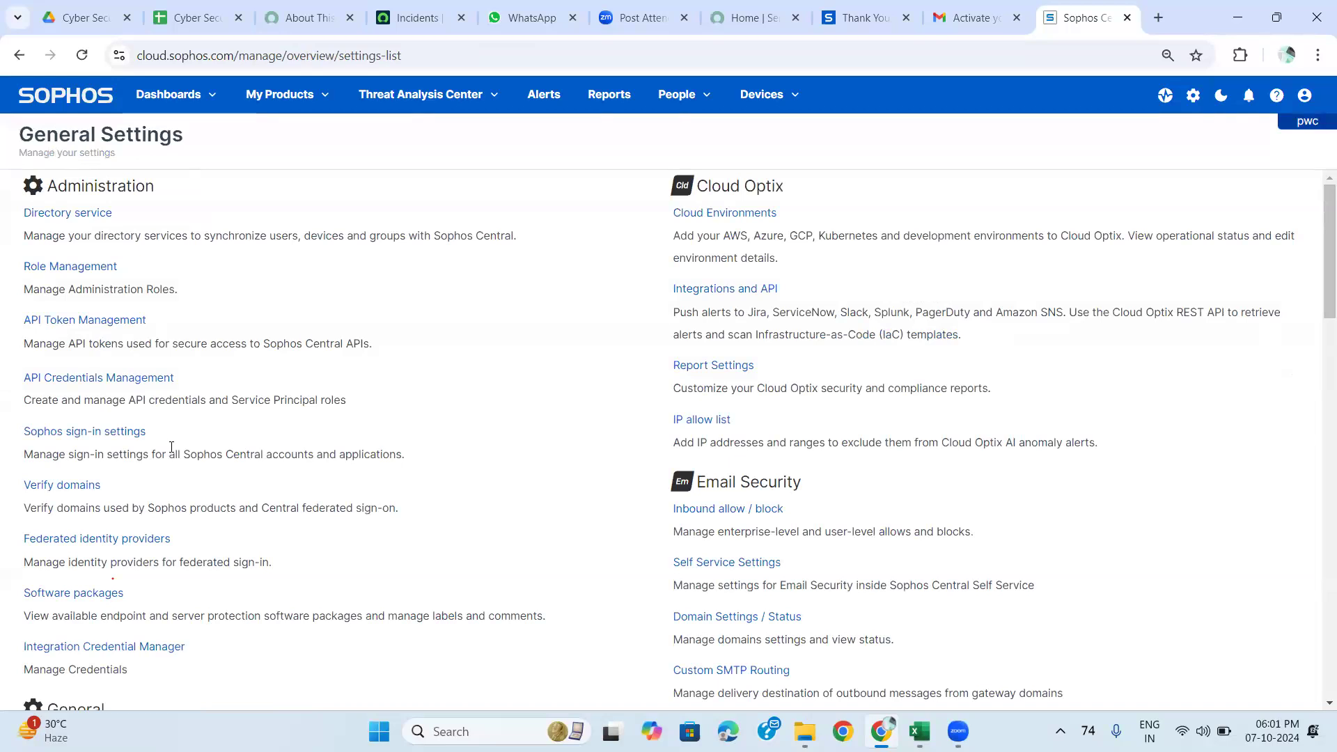
scroll(171, 446, "down", 1)
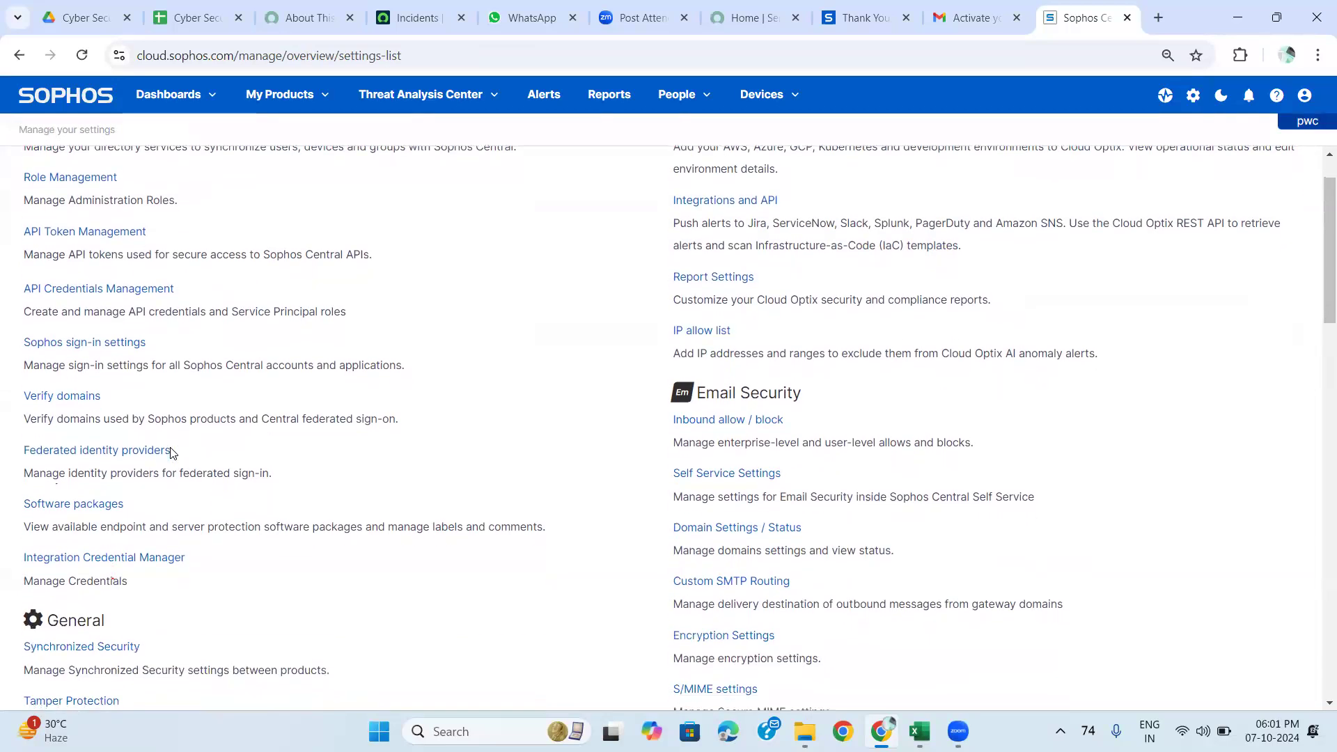
scroll(173, 453, "up", 1)
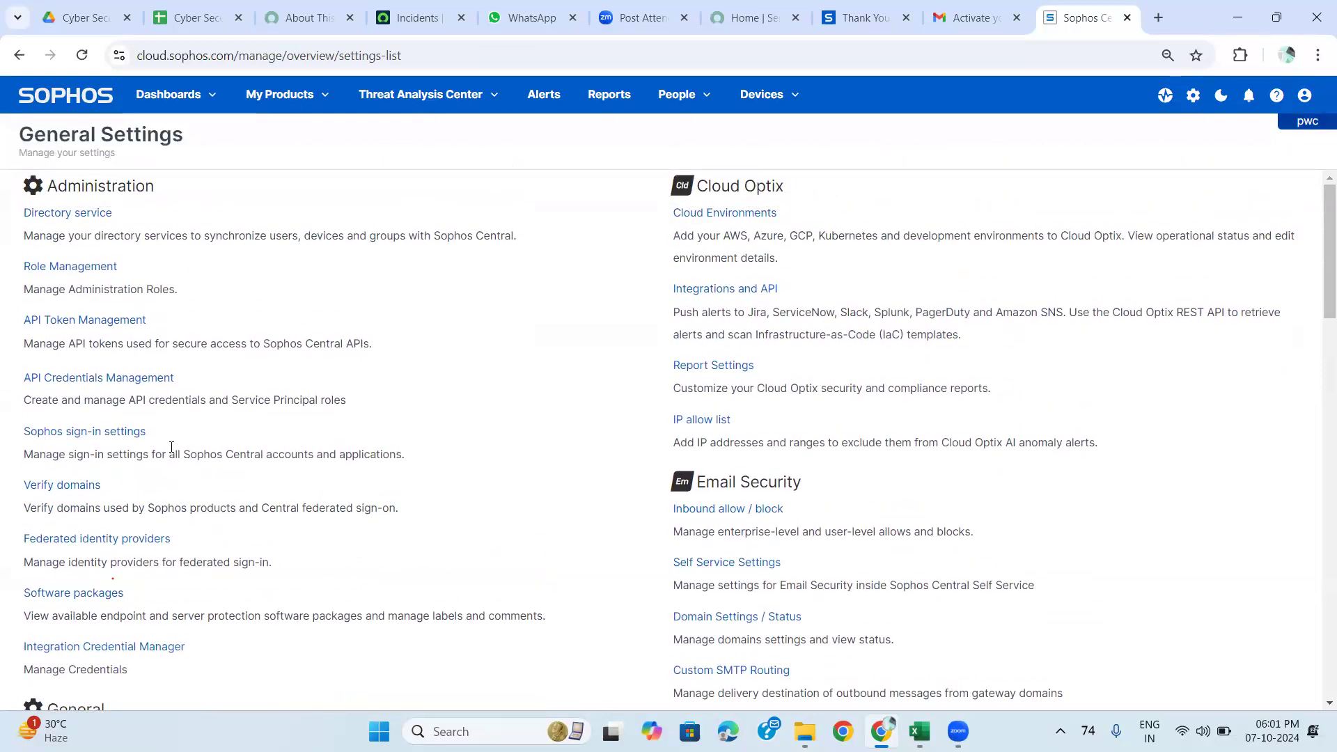
scroll(172, 454, "down", 1)
scroll(173, 453, "down", 1)
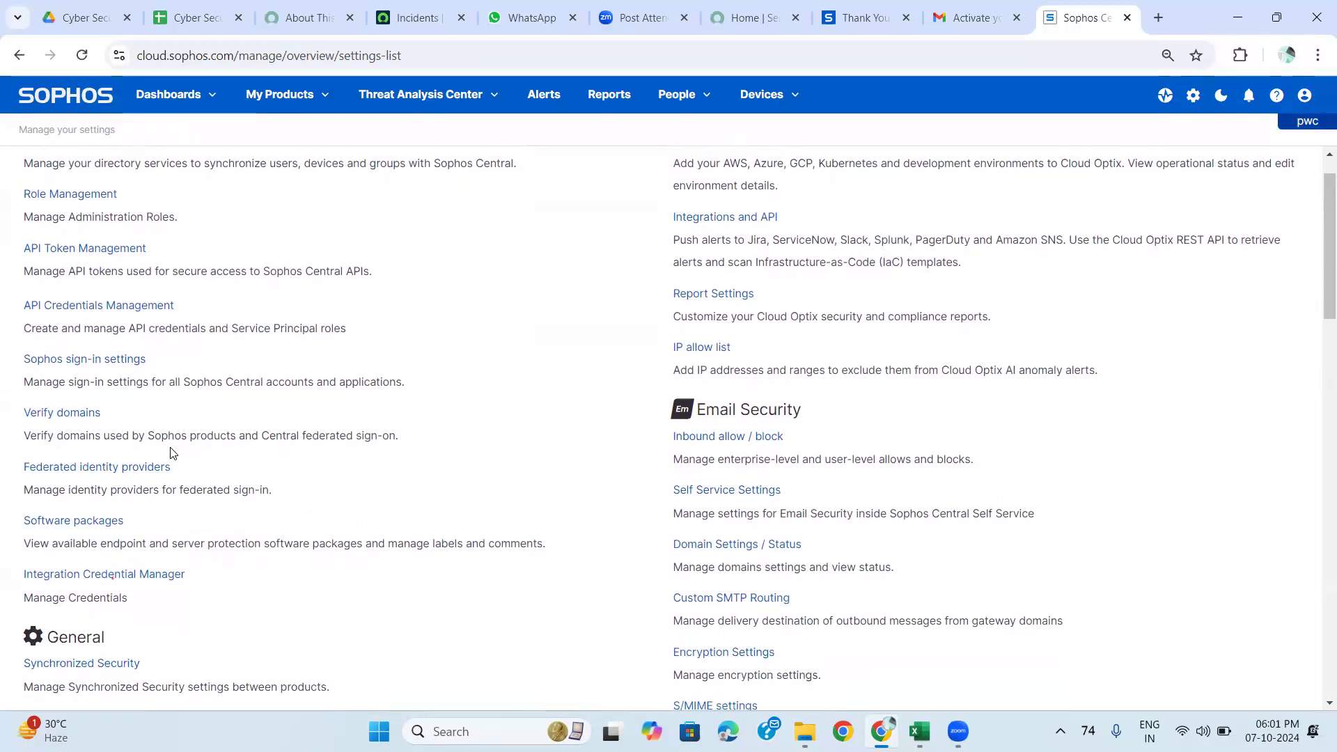
scroll(171, 446, "up", 1)
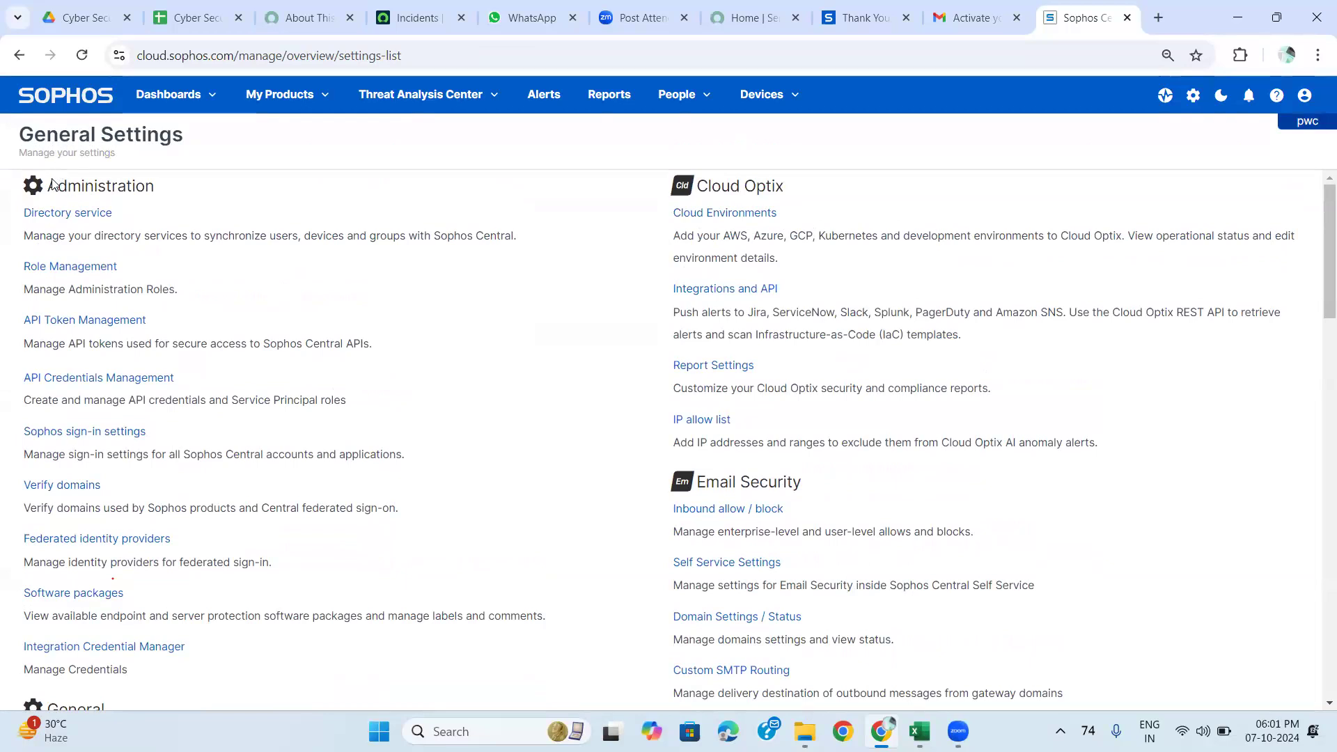
Open the Endpoint Protection dashboard from My Products and view its Policies list.
left_click(282, 103)
mouse_move(282, 159)
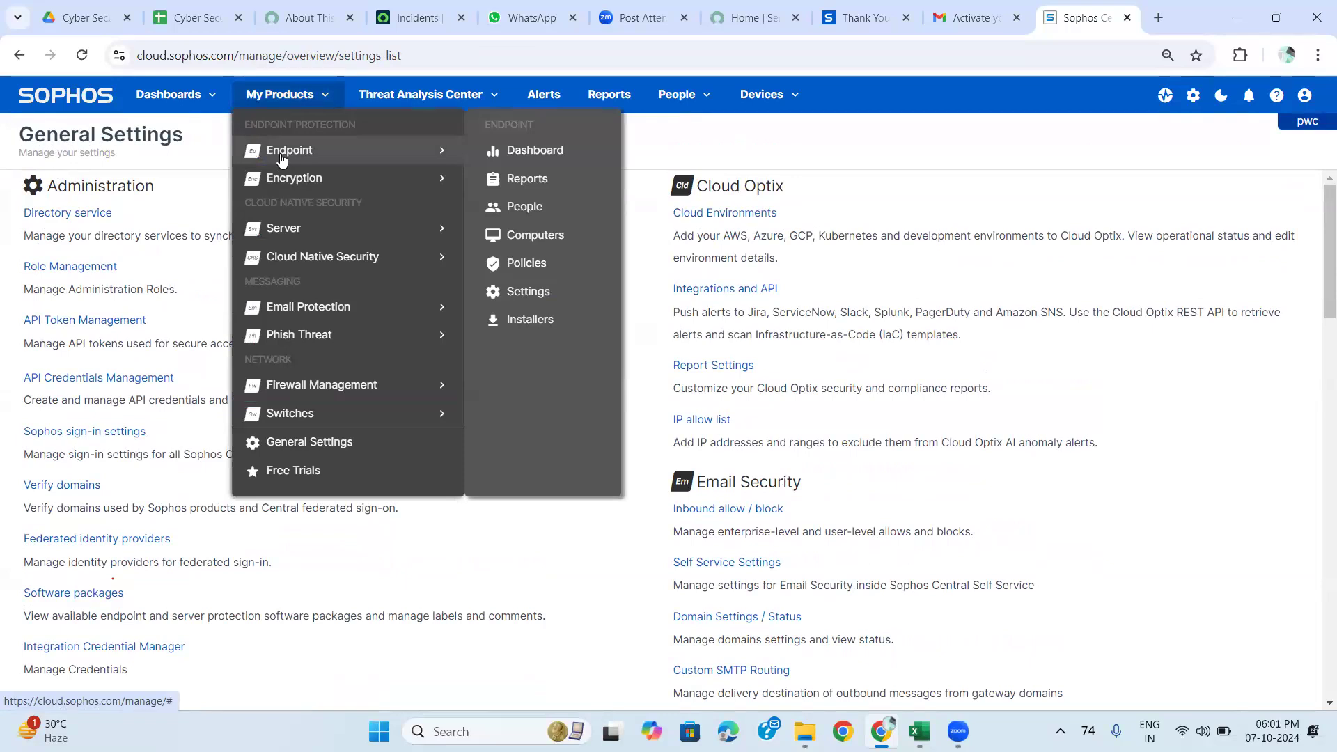
left_click(507, 151)
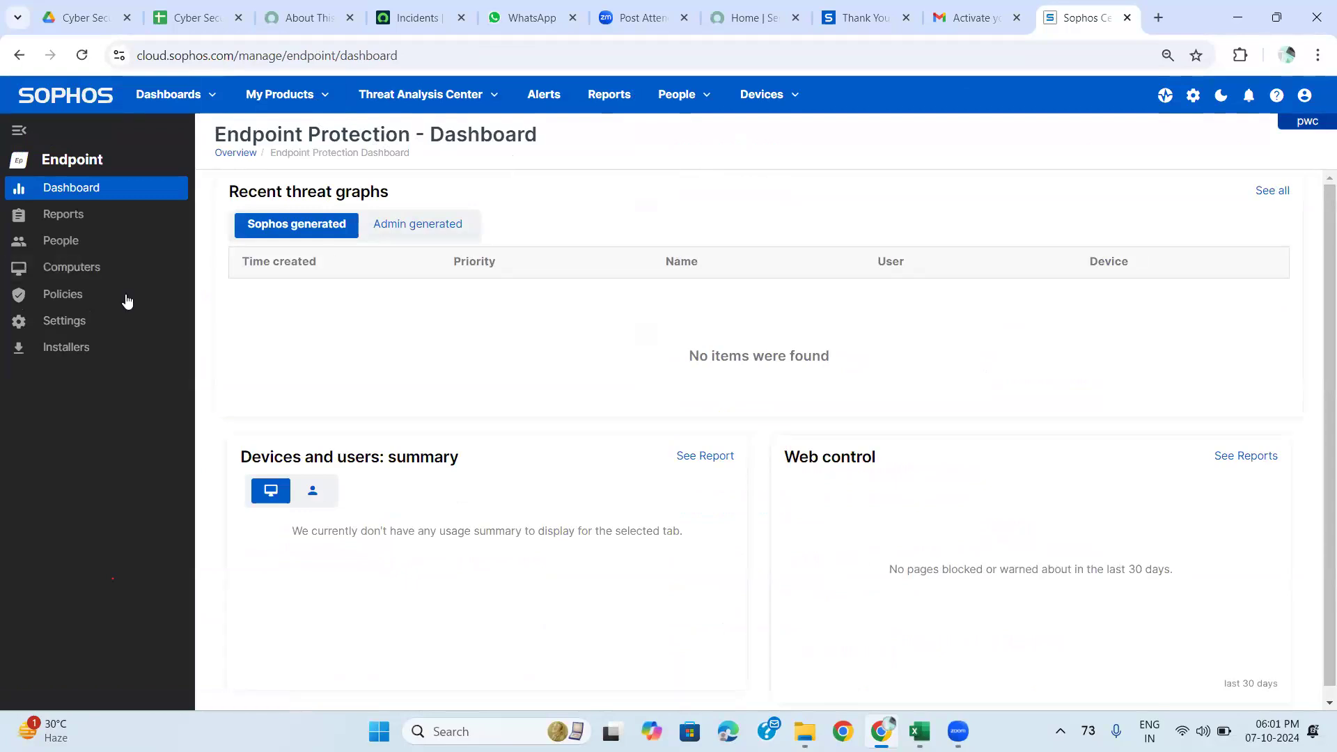
left_click(99, 301)
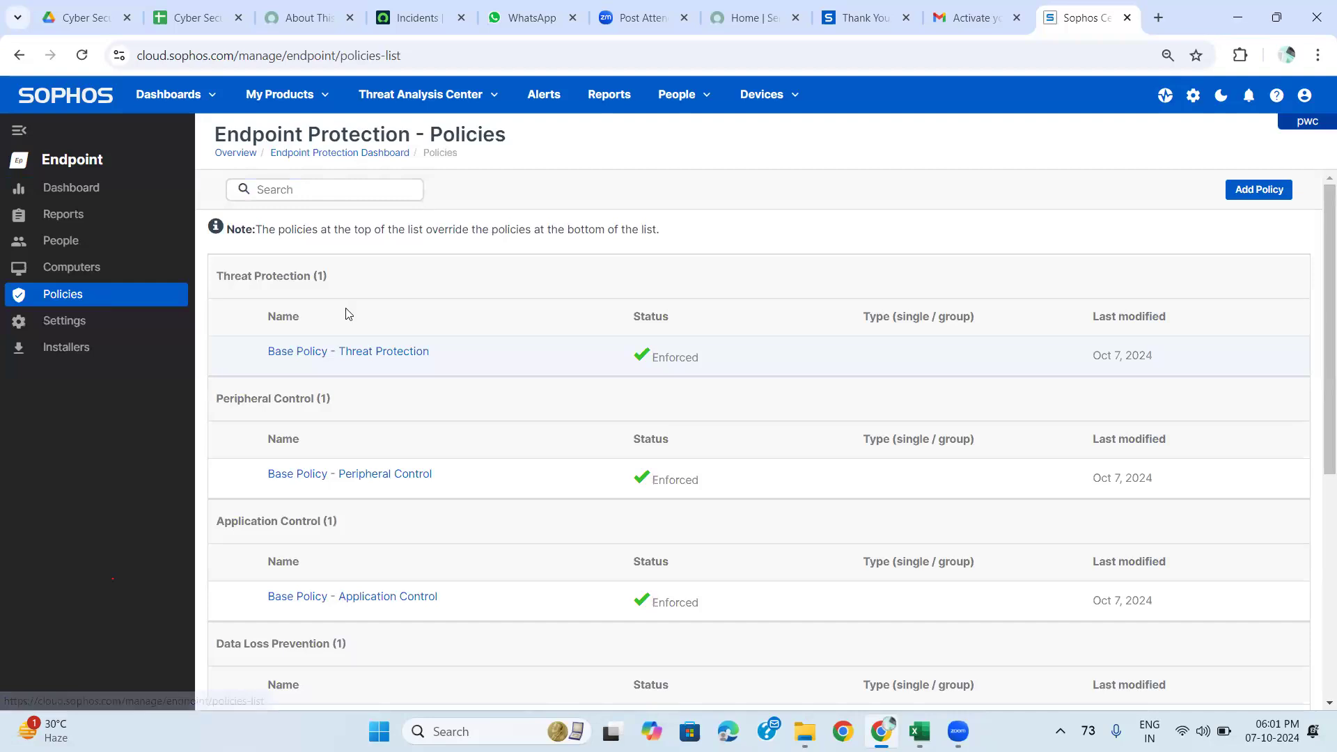
scroll(348, 314, "down", 5)
scroll(348, 314, "down", 1)
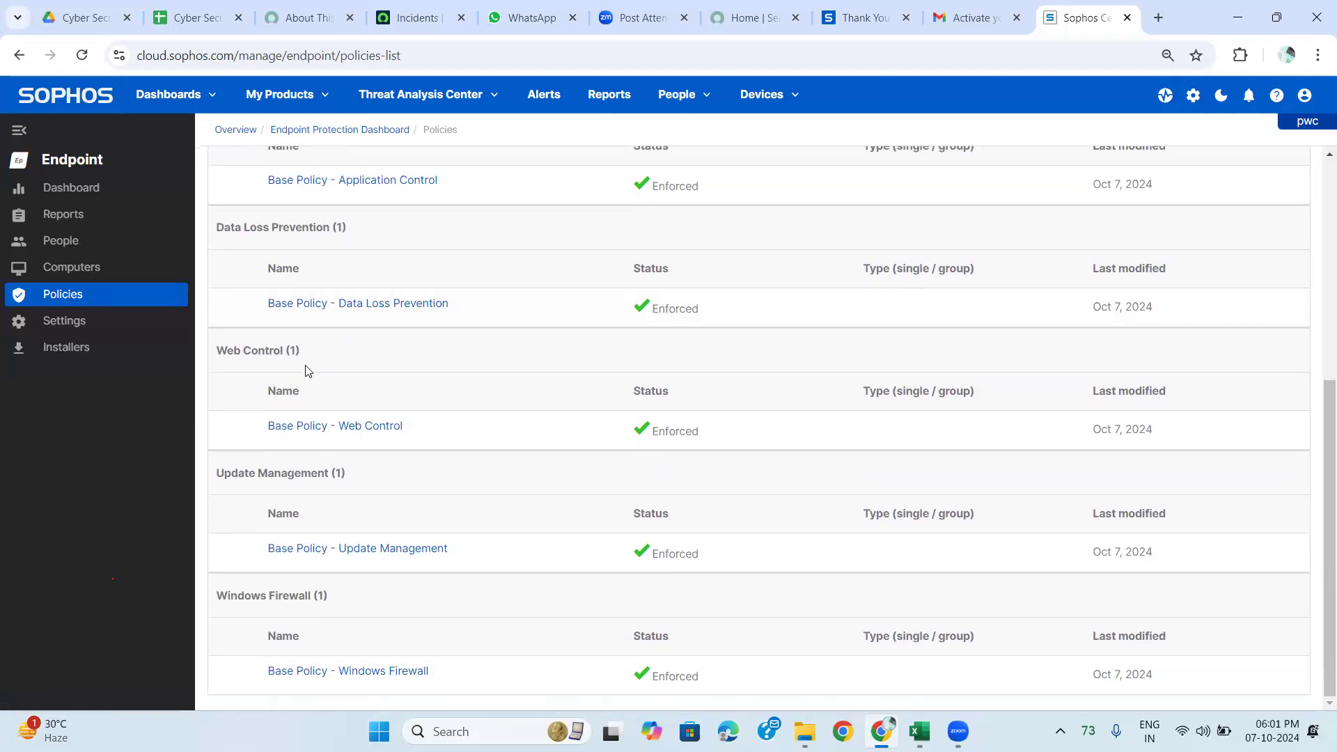
scroll(309, 370, "up", 1)
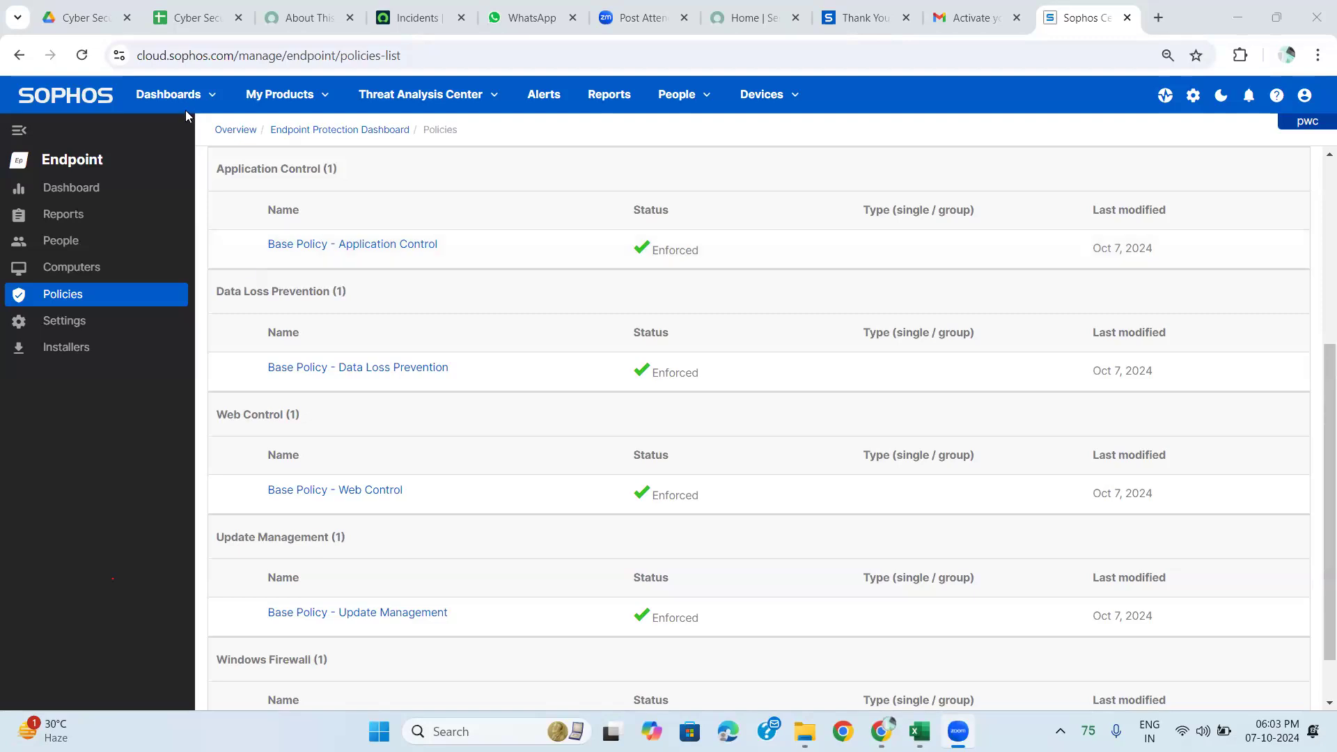
Open Endpoint Settings and go to the Federated identity providers page.
left_click(81, 325)
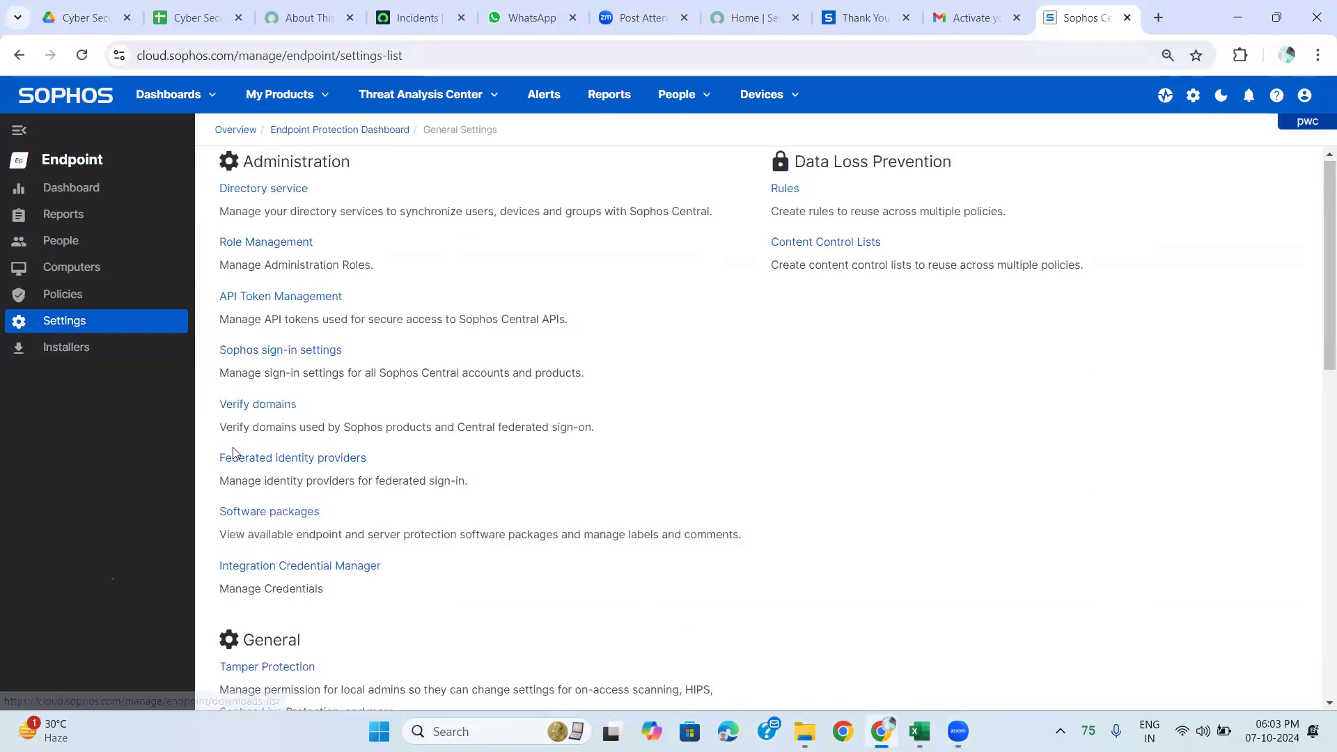
scroll(233, 453, "down", 1)
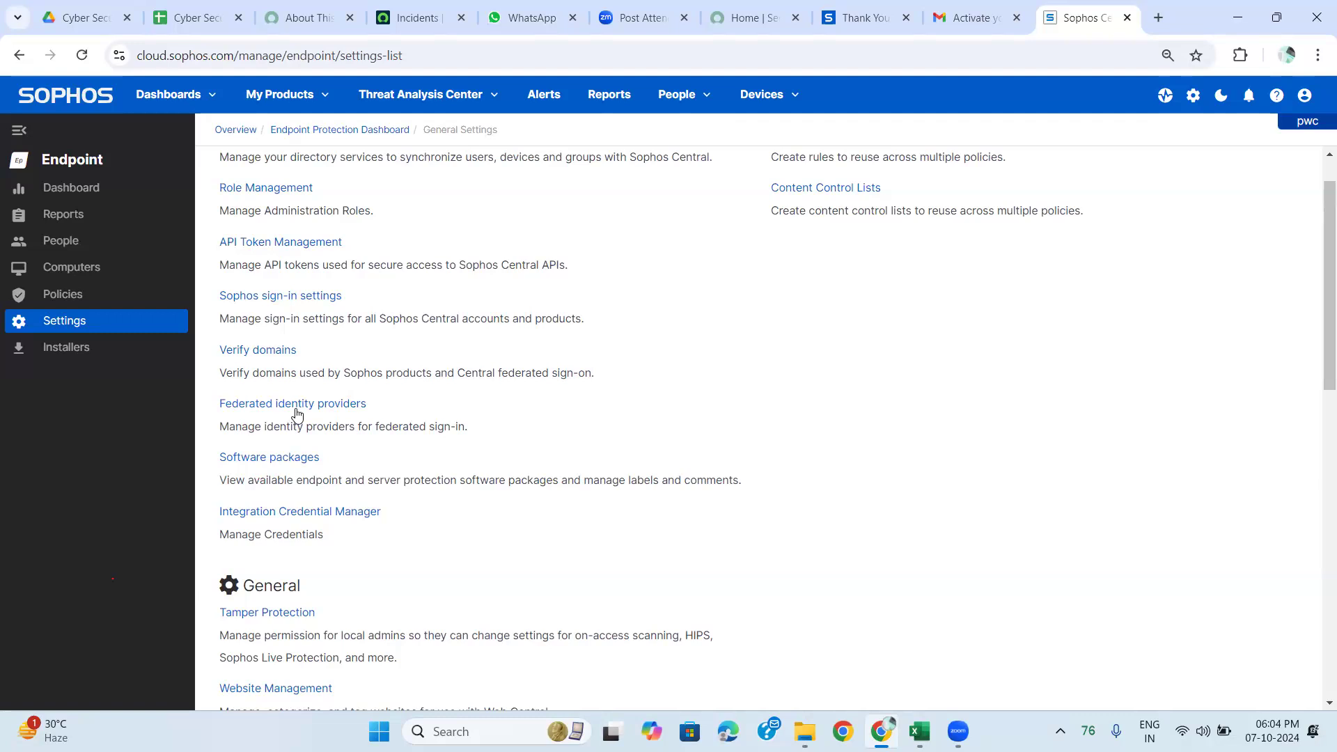
left_click(297, 408)
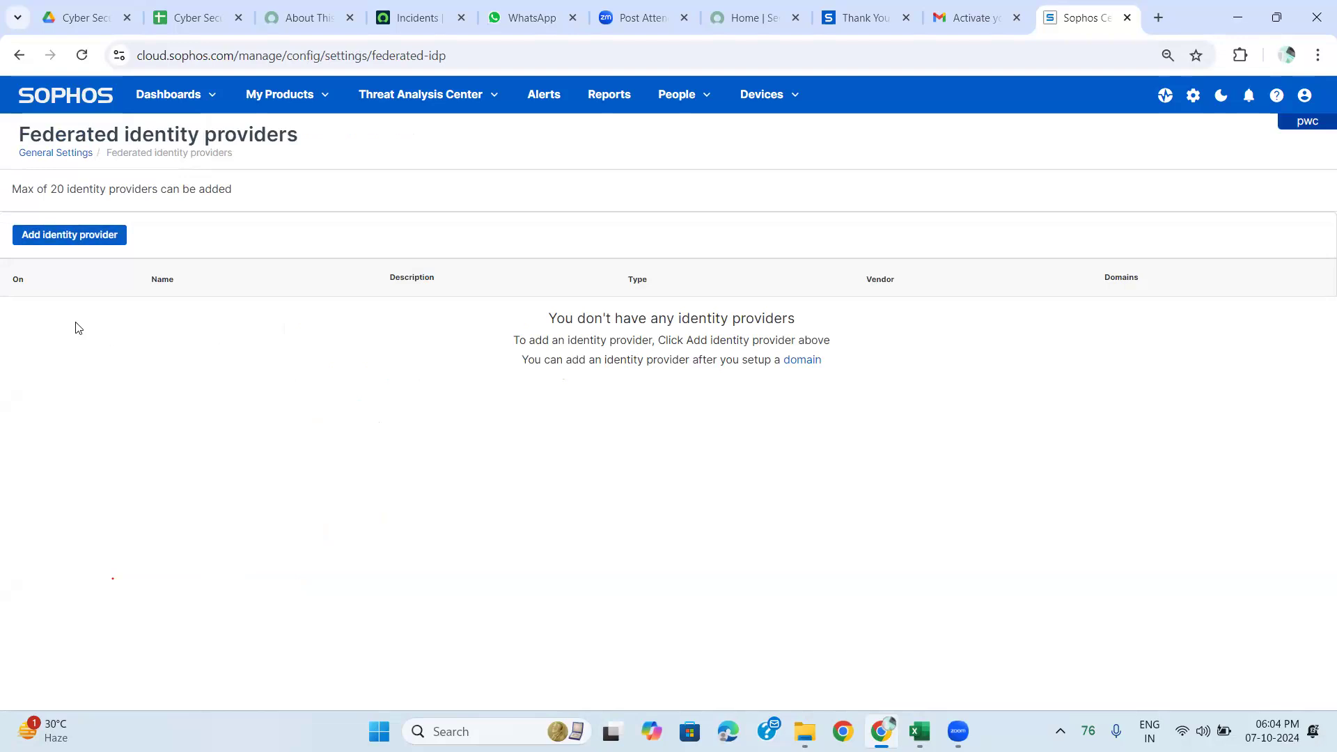
Add an identity provider named Microsoft with type Microsoft Azure AD, reviewing the type list.
left_click(52, 237)
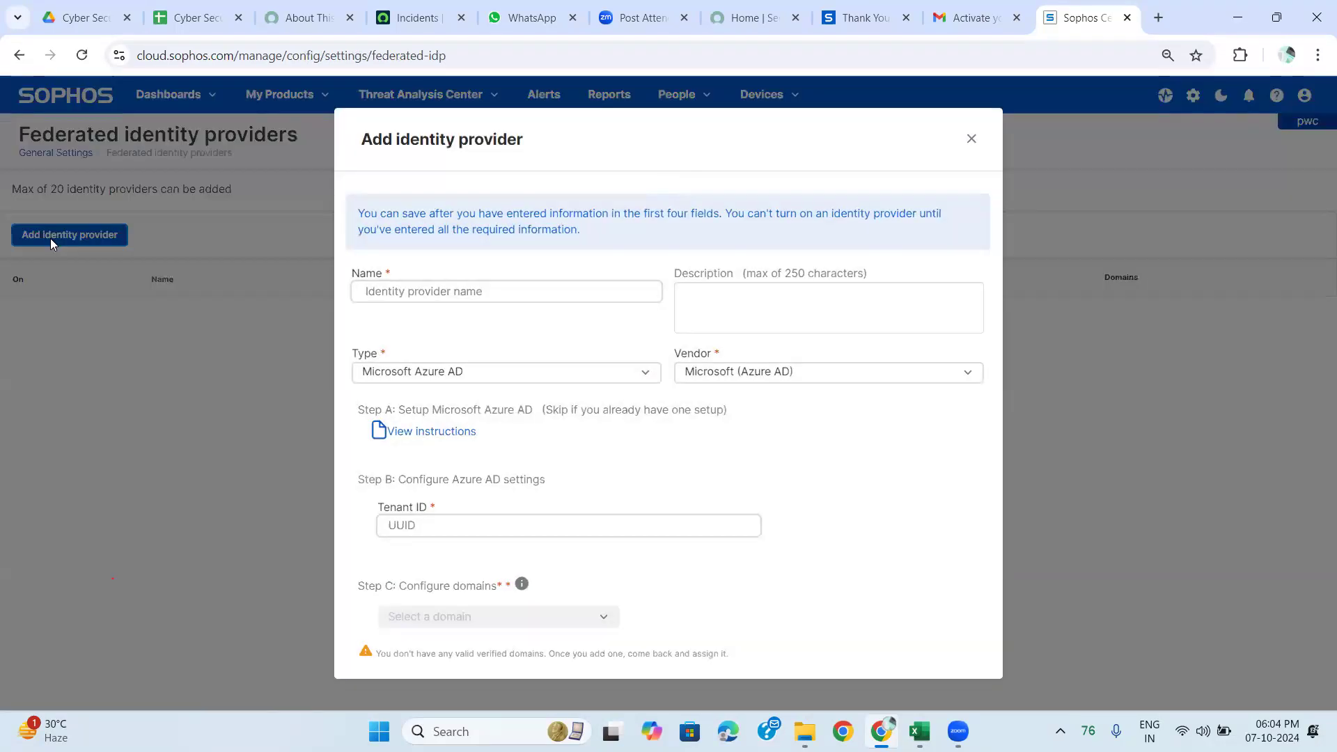
left_click(386, 297)
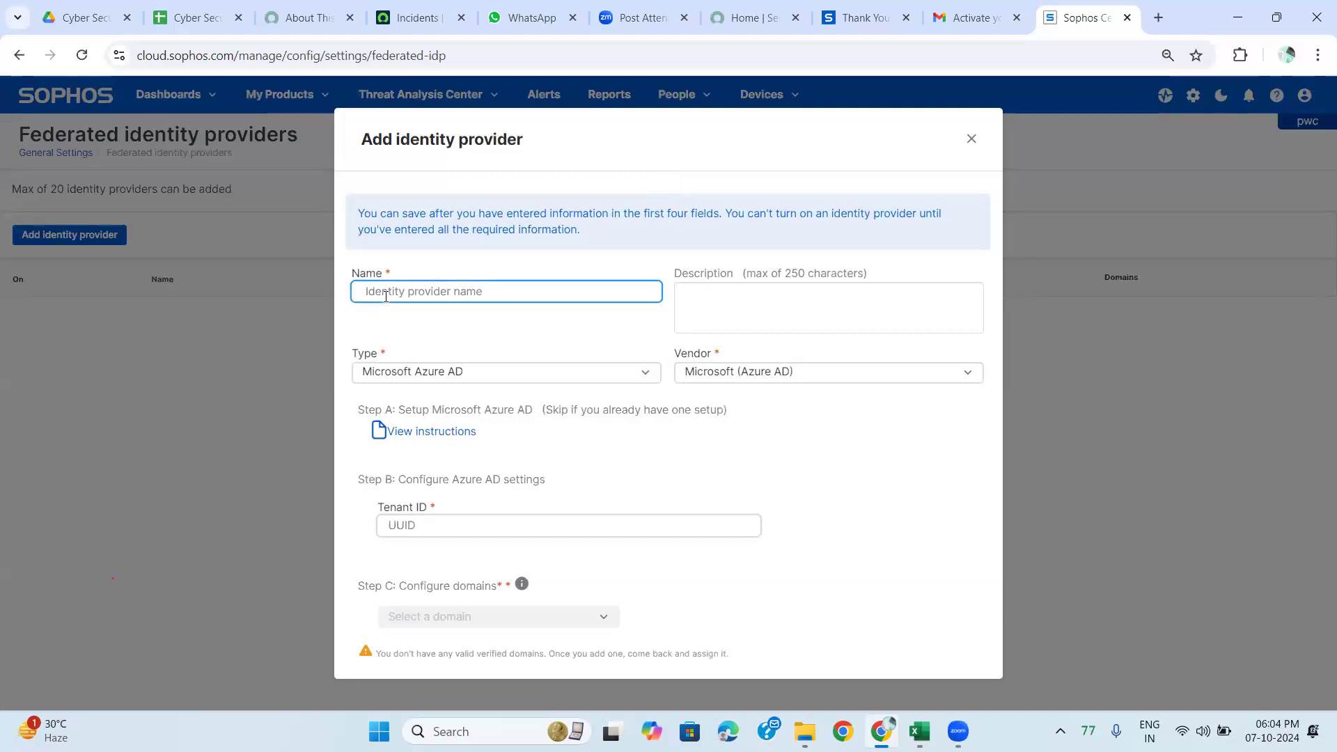
type("SS")
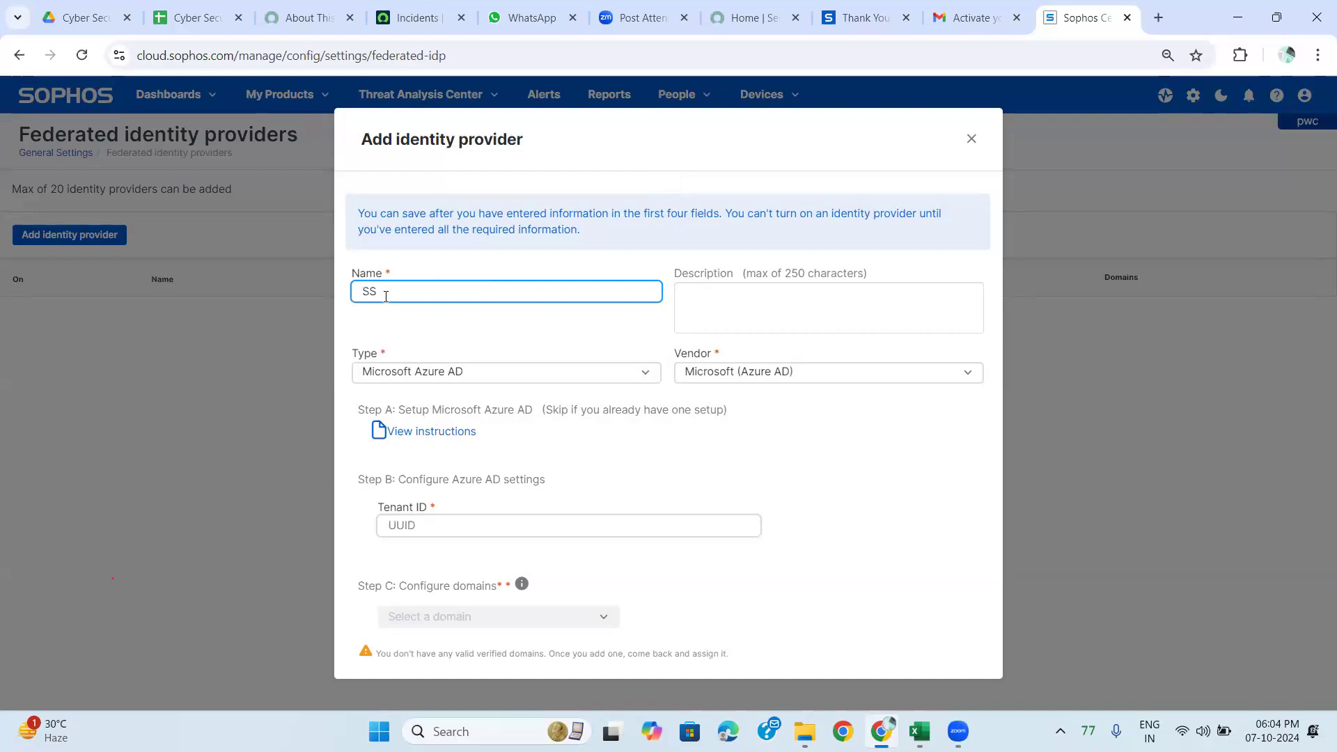
key("BackSpace")
key("BackSpace")
type("Microsoft")
left_click(535, 377)
left_click(535, 377)
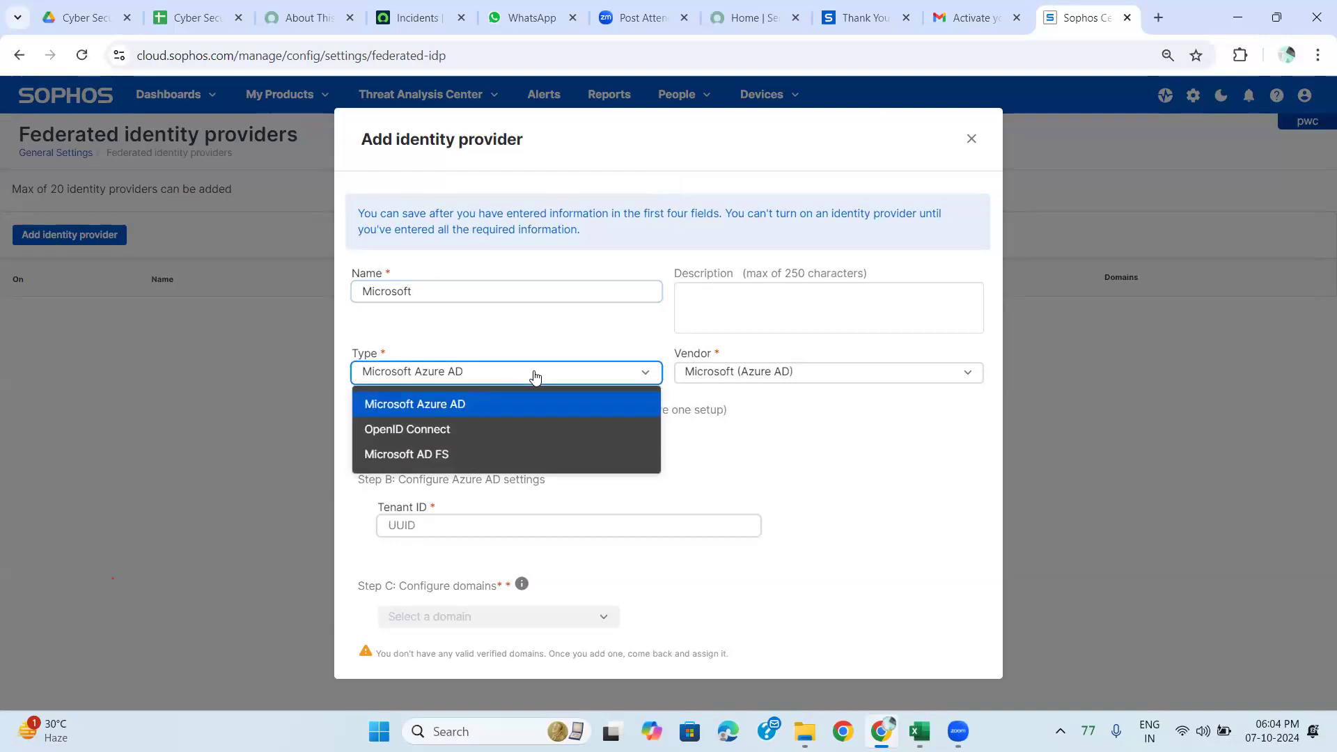
left_click(489, 404)
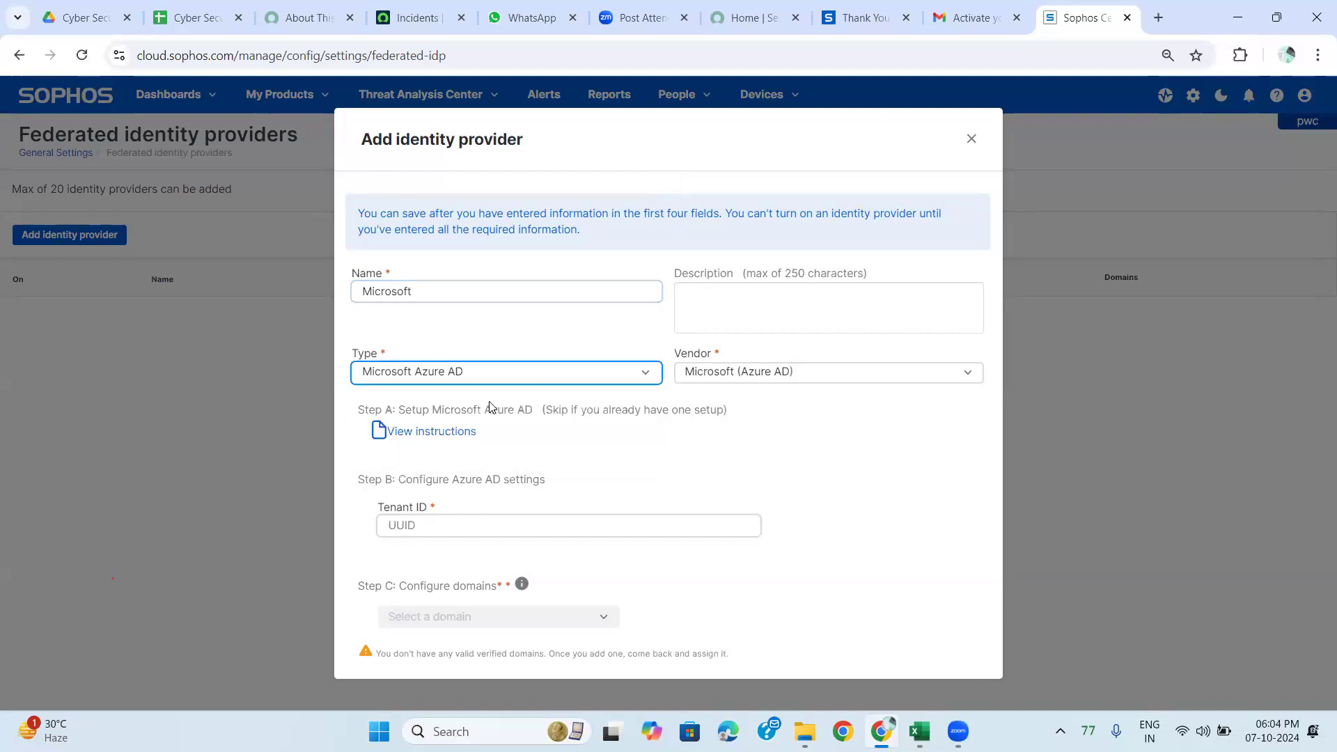
left_click(535, 380)
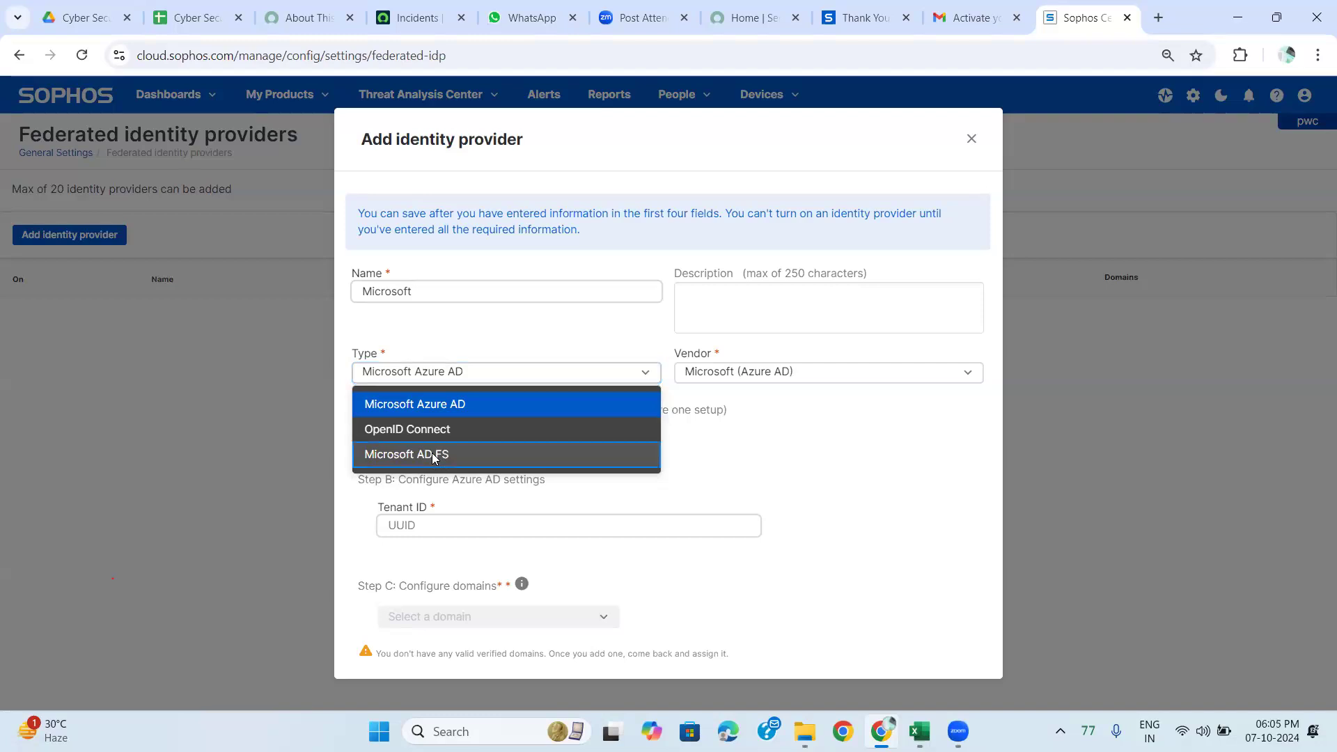
Choose Microsoft (AD FS) as the identity provider vendor.
left_click(440, 456)
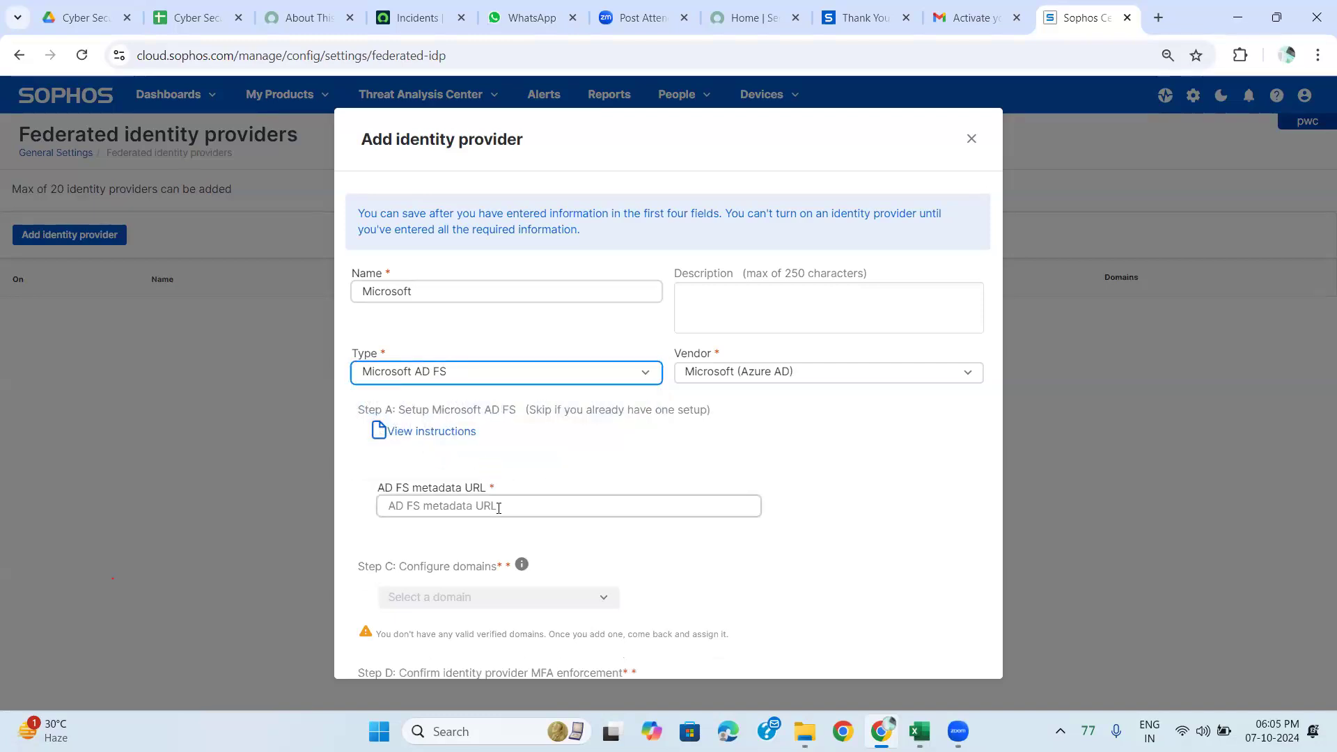
left_click(745, 376)
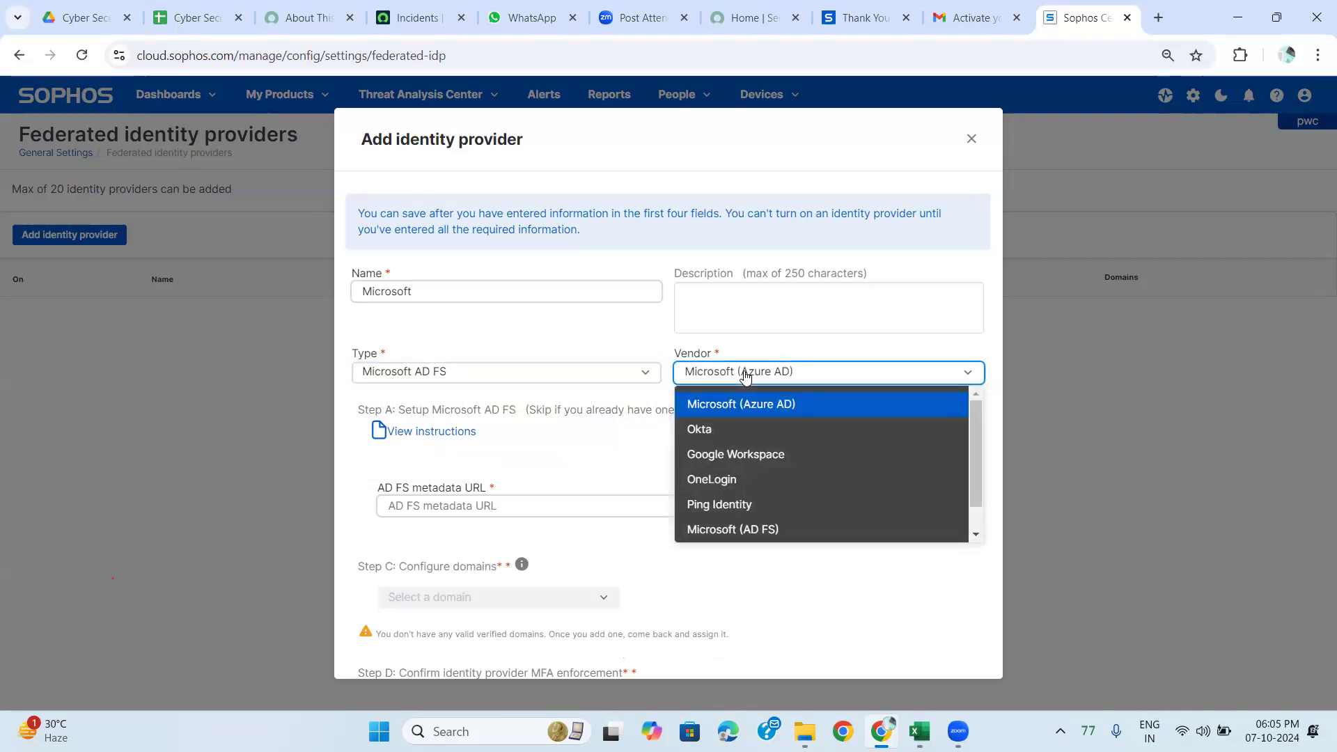
left_click(735, 531)
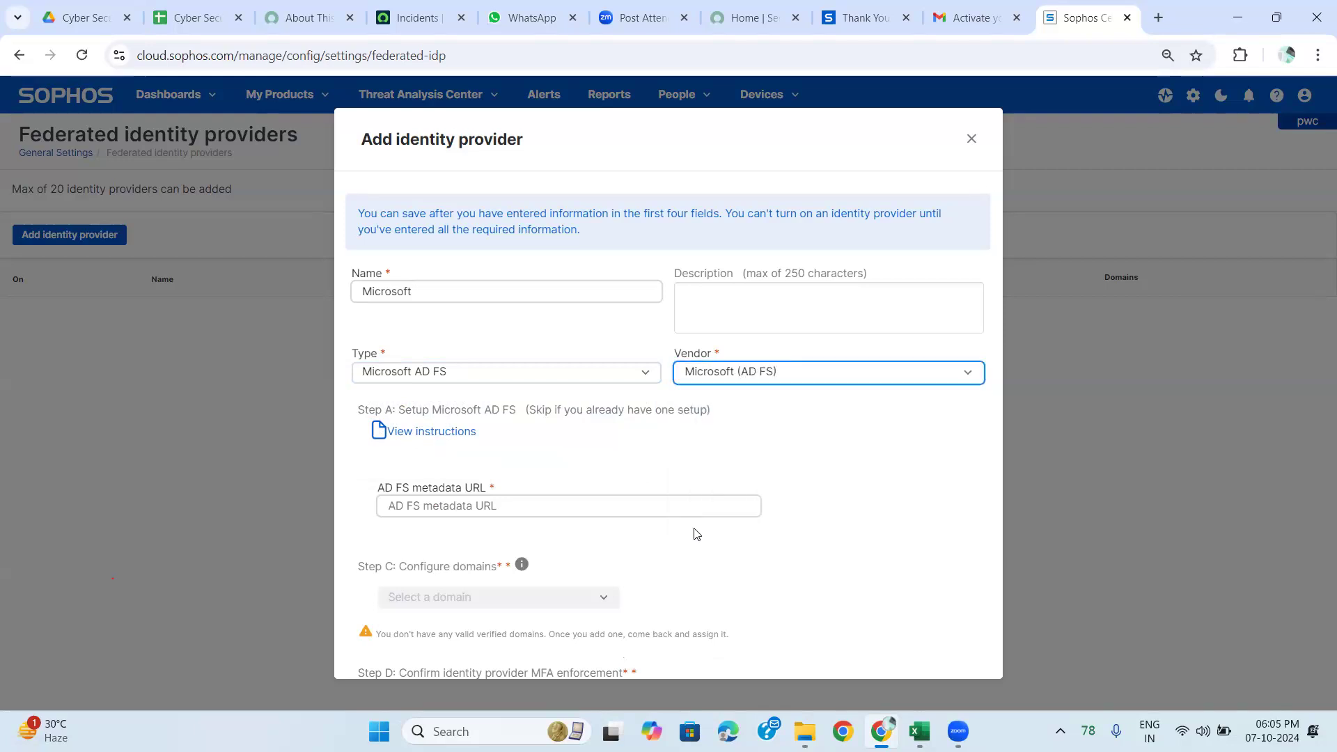
Leave the AD FS metadata URL blank, triggering Invalid URL, and close the form unsaved.
left_click(572, 507)
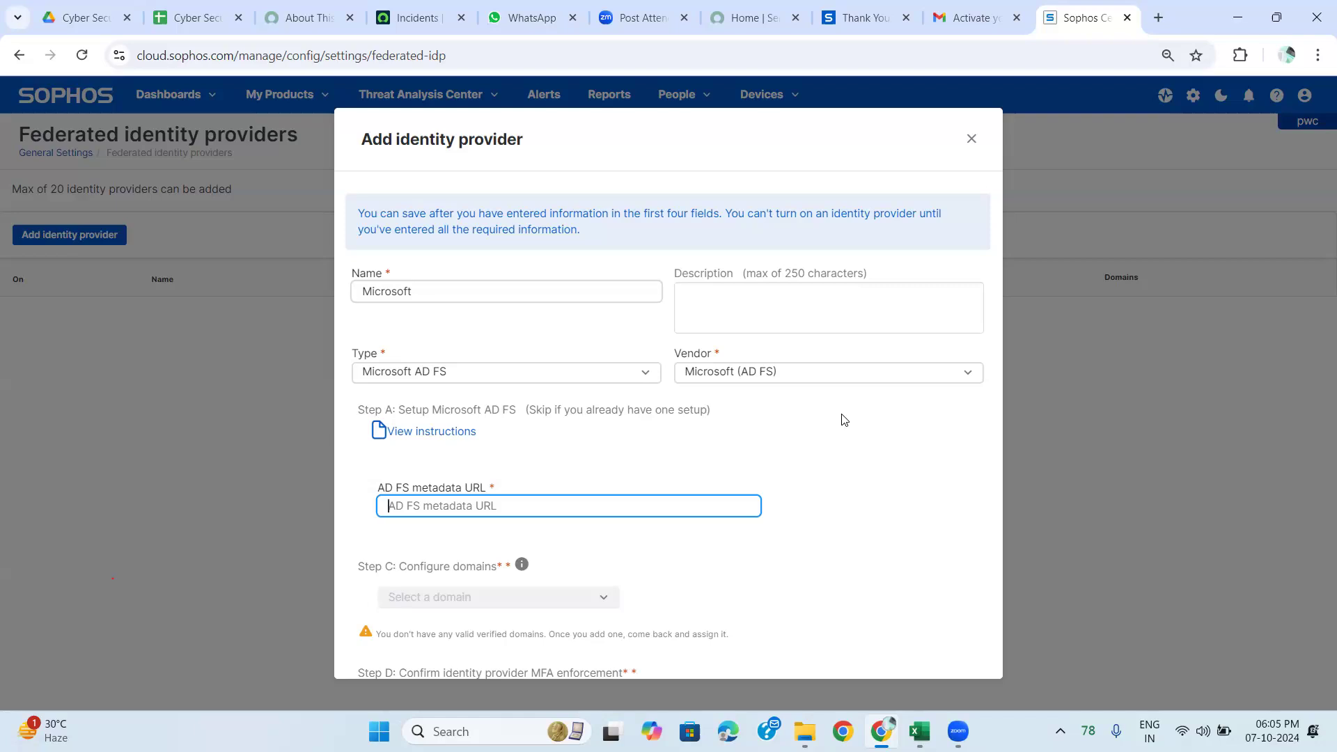
left_click(600, 602)
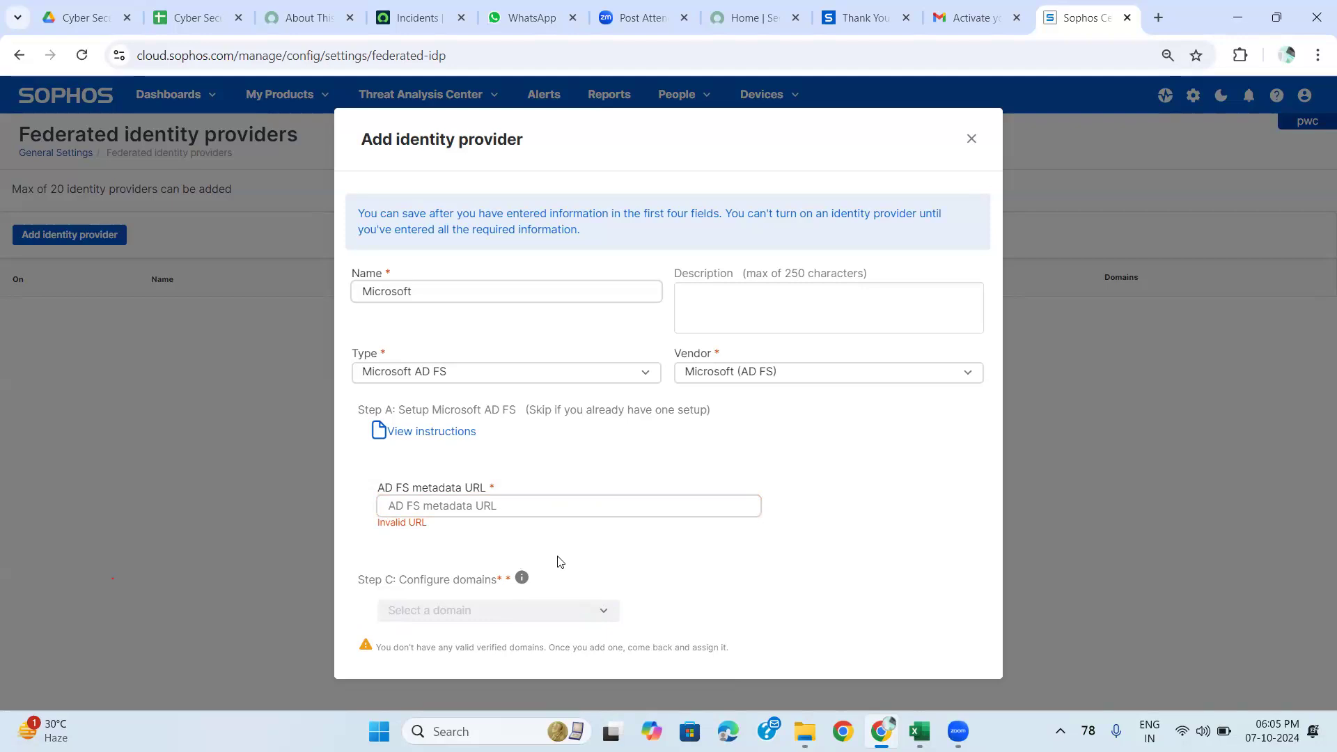
left_click(503, 505)
left_click(972, 139)
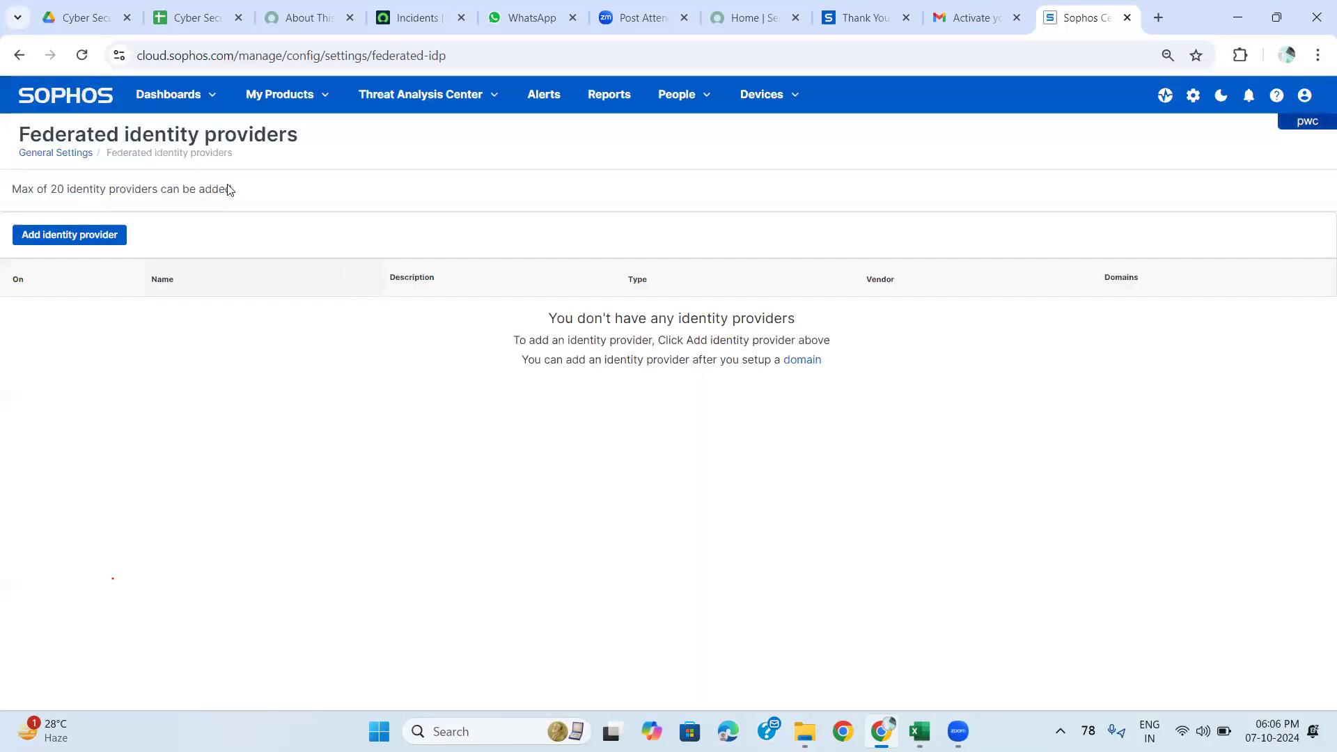
Return to General Settings and open Software packages under Administration.
left_click(49, 157)
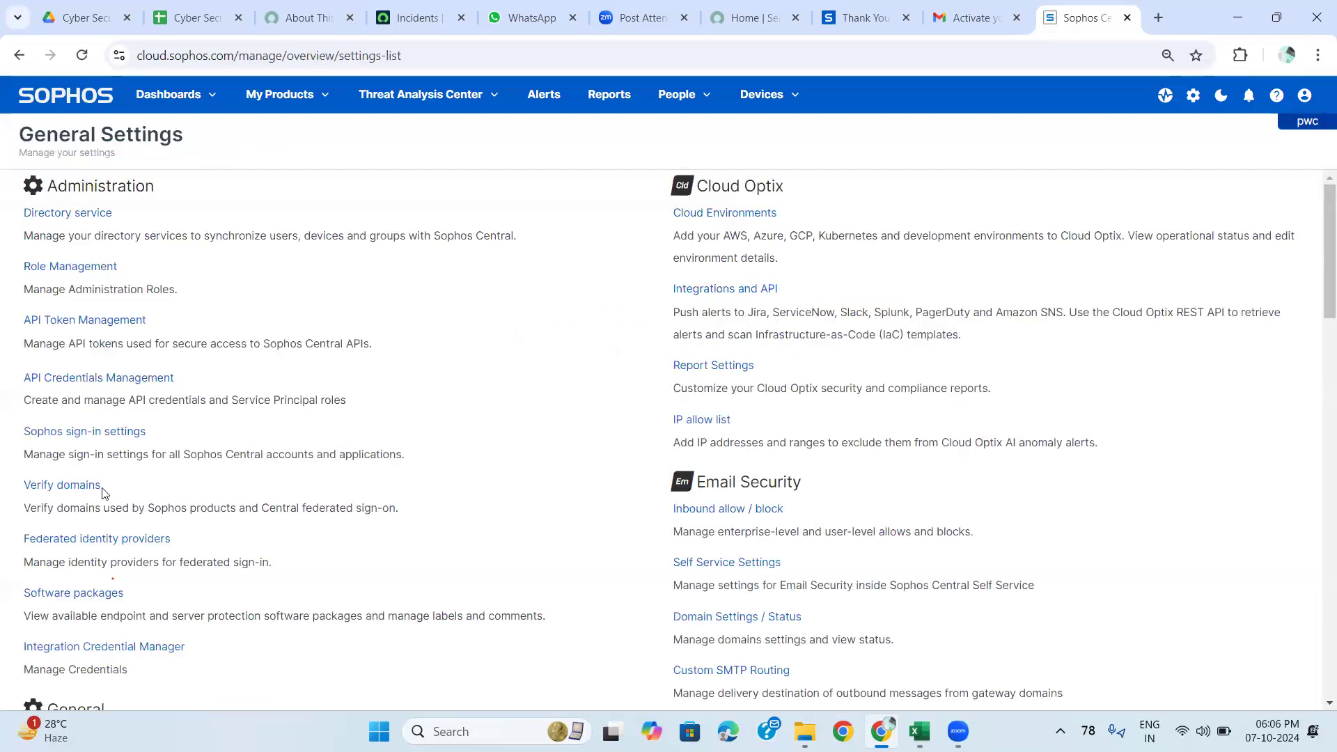
scroll(103, 494, "down", 2)
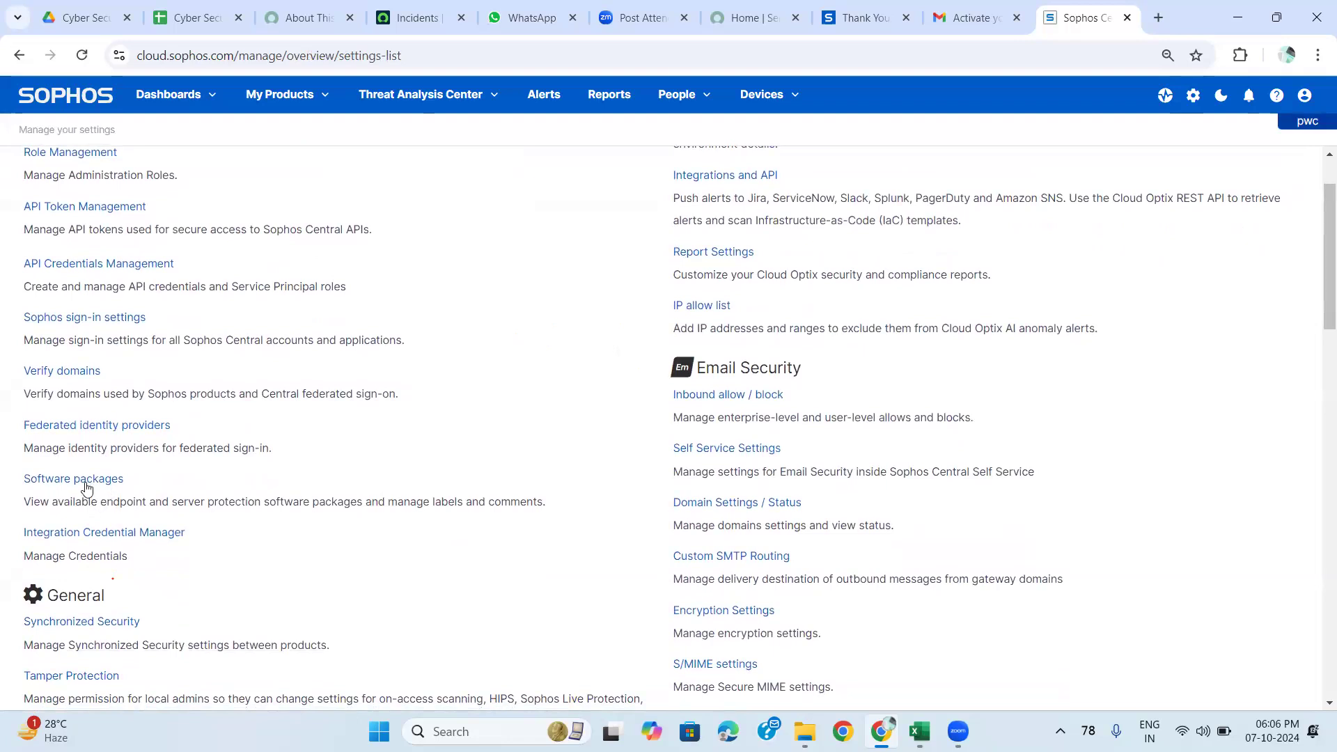
left_click(87, 487)
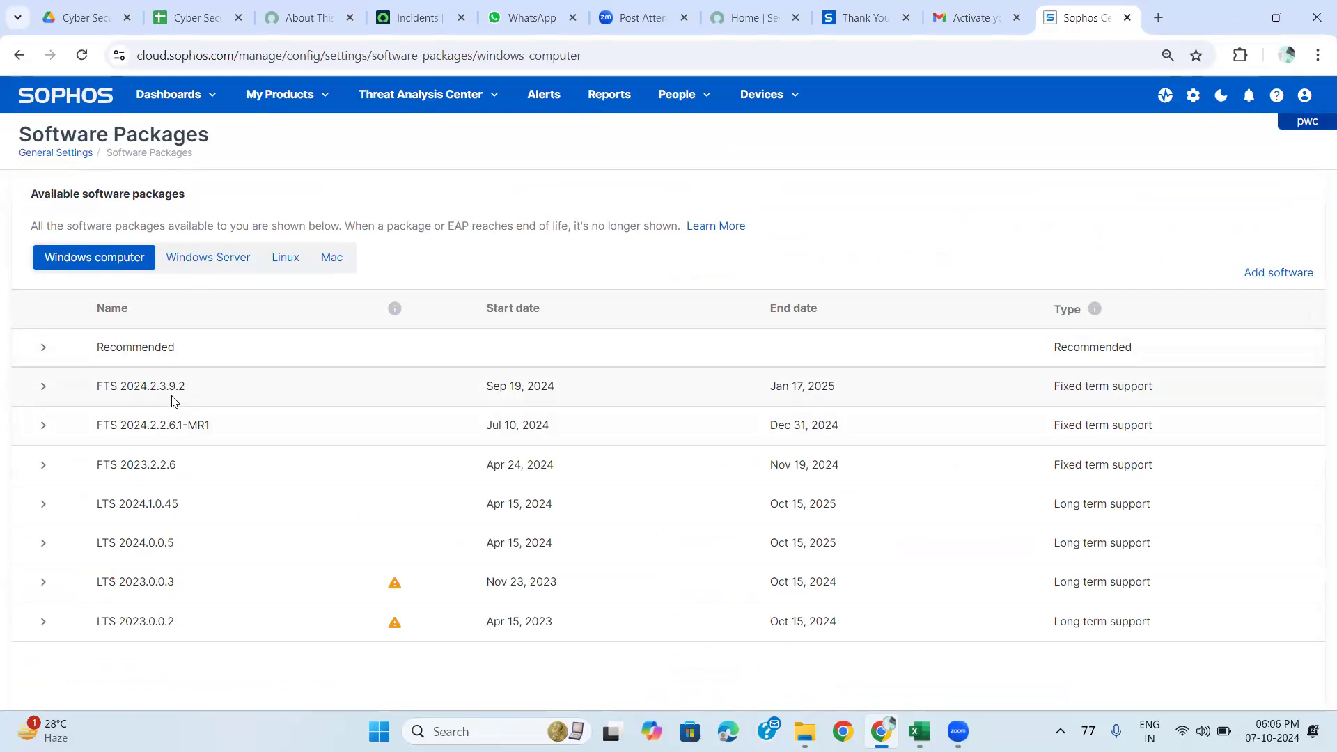
Browse the Windows Server, Linux, Mac and Windows computer package tabs.
left_click(206, 271)
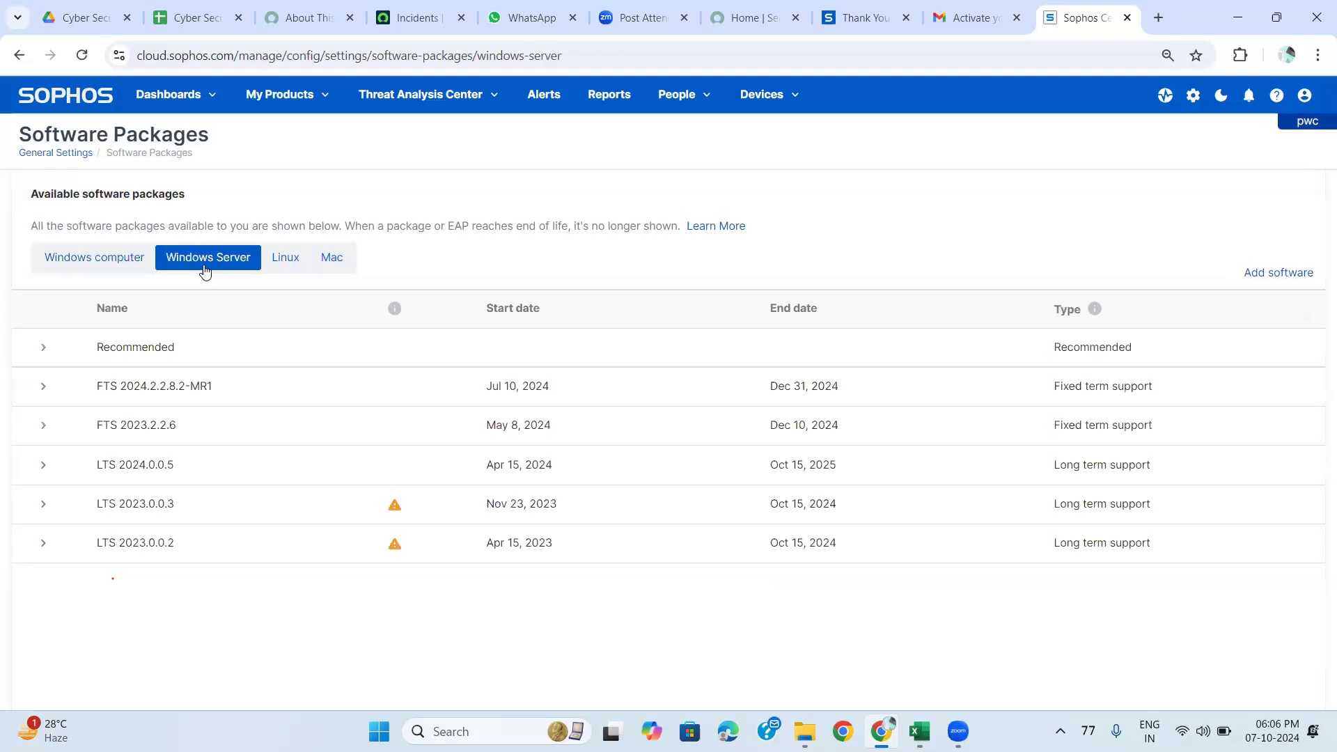
left_click(287, 270)
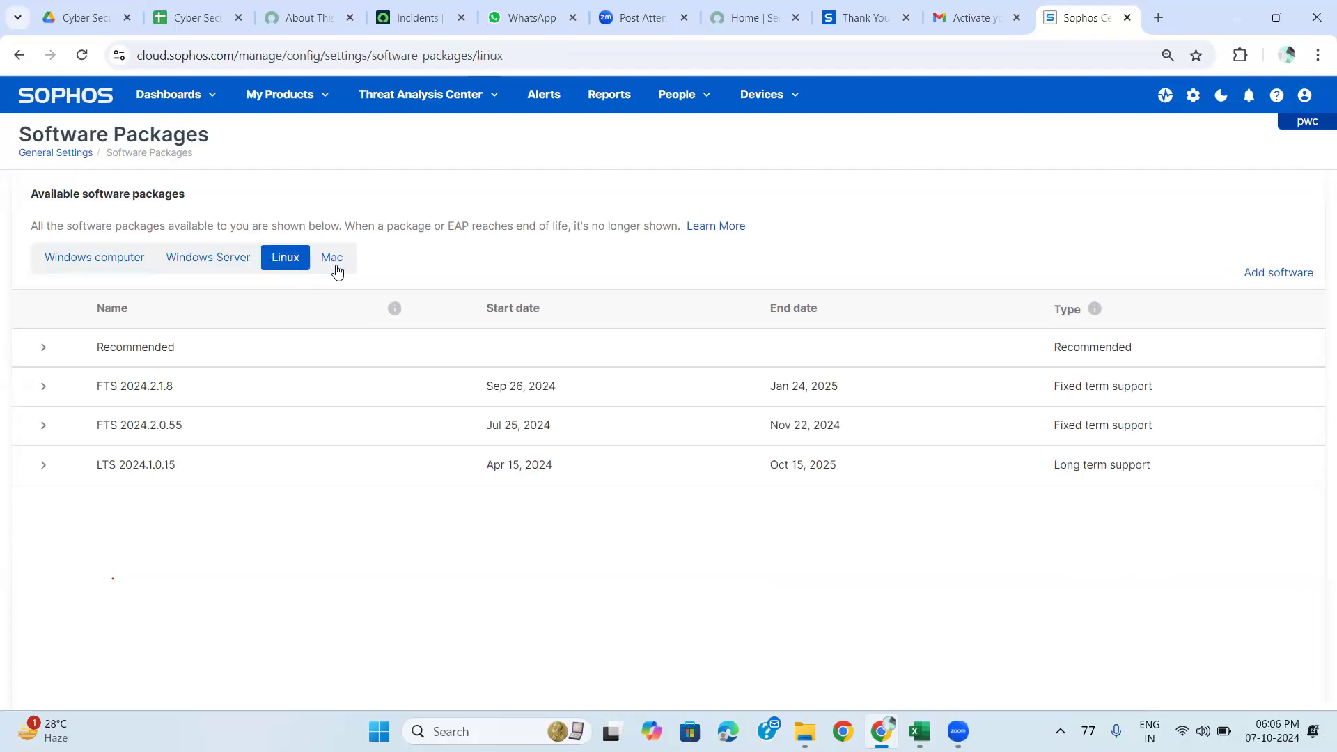
left_click(332, 257)
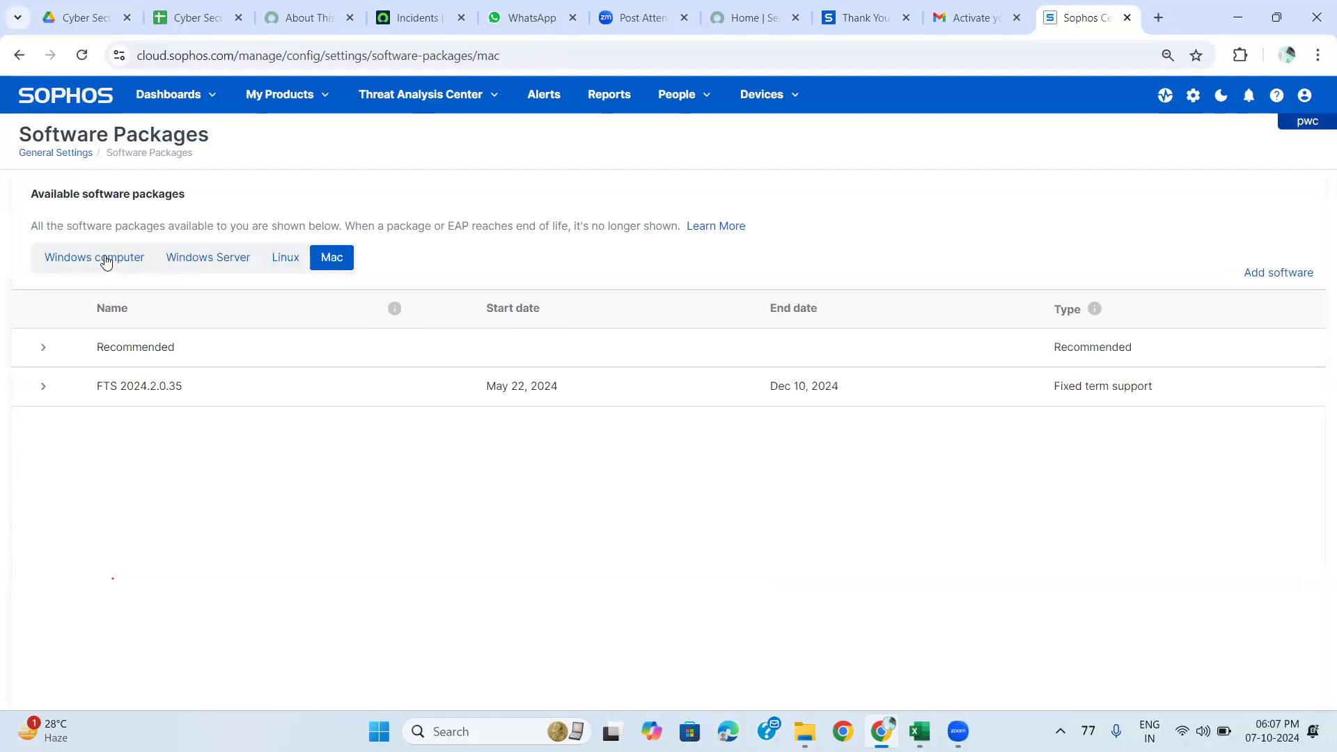
left_click(106, 260)
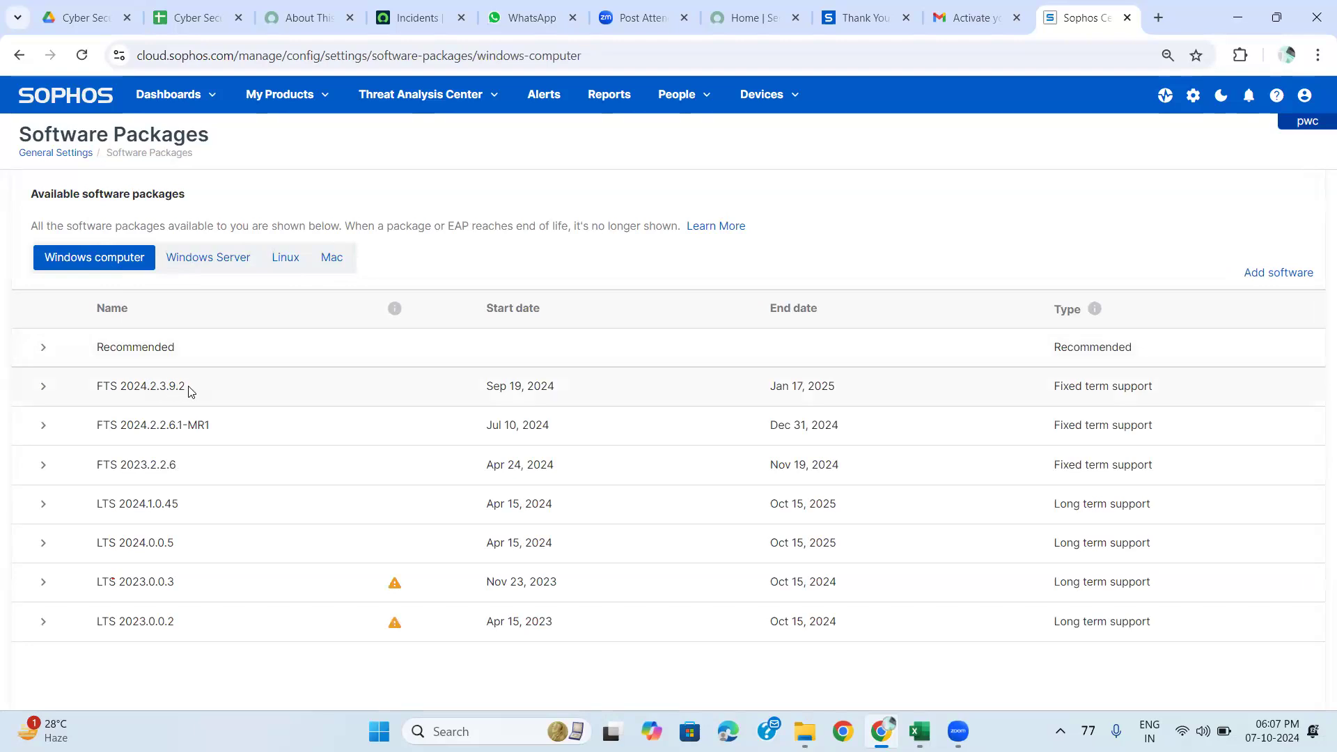
Highlight versions 2.3.9.2, 2.2.8.2-MR1, 2024.2.1.8 and 2.0.35, then return to General Settings.
left_click_drag(185, 387, 149, 388)
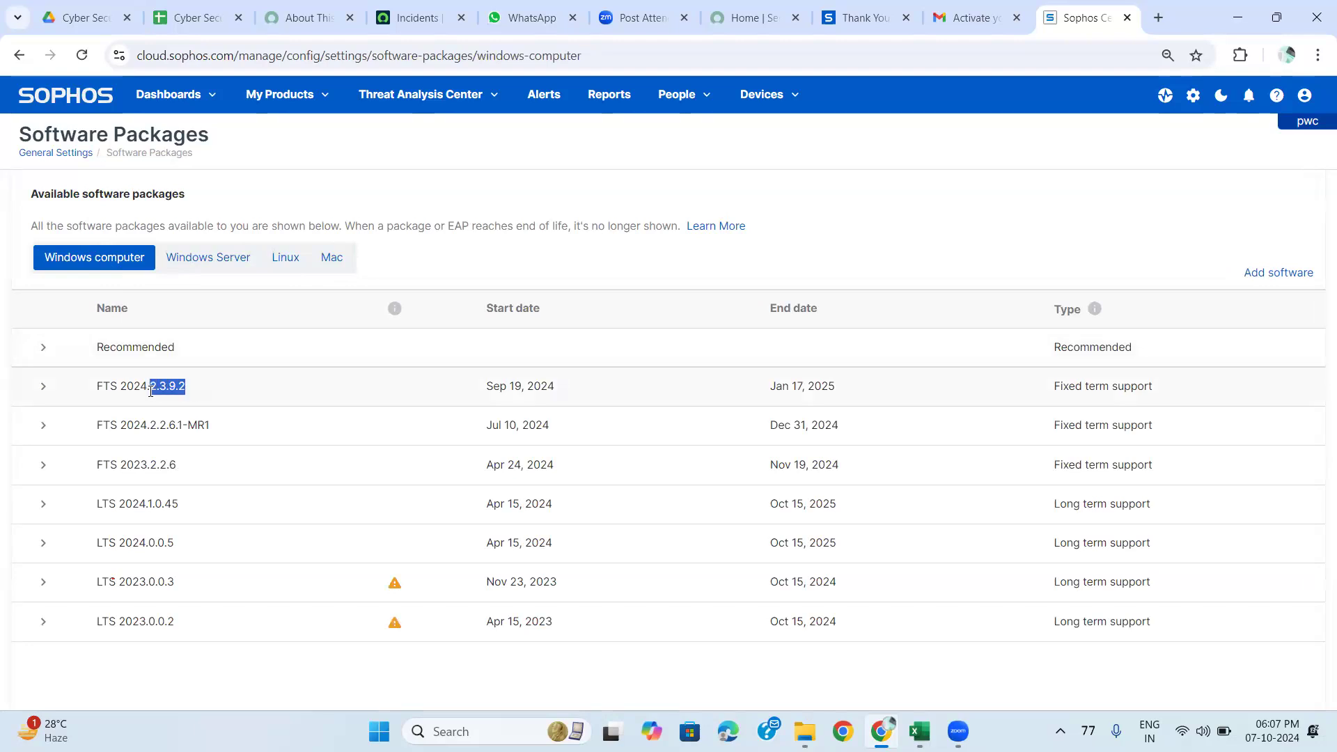
left_click(193, 268)
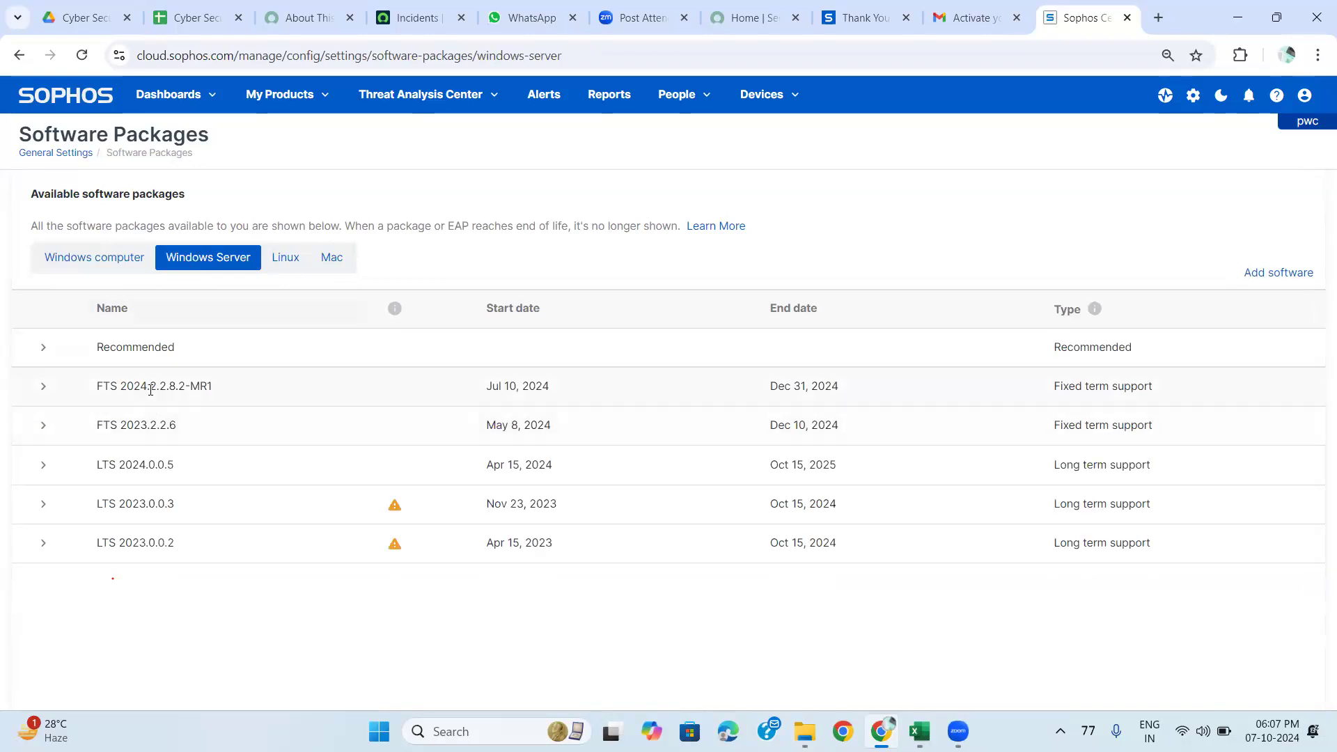
left_click_drag(151, 389, 227, 384)
left_click(286, 259)
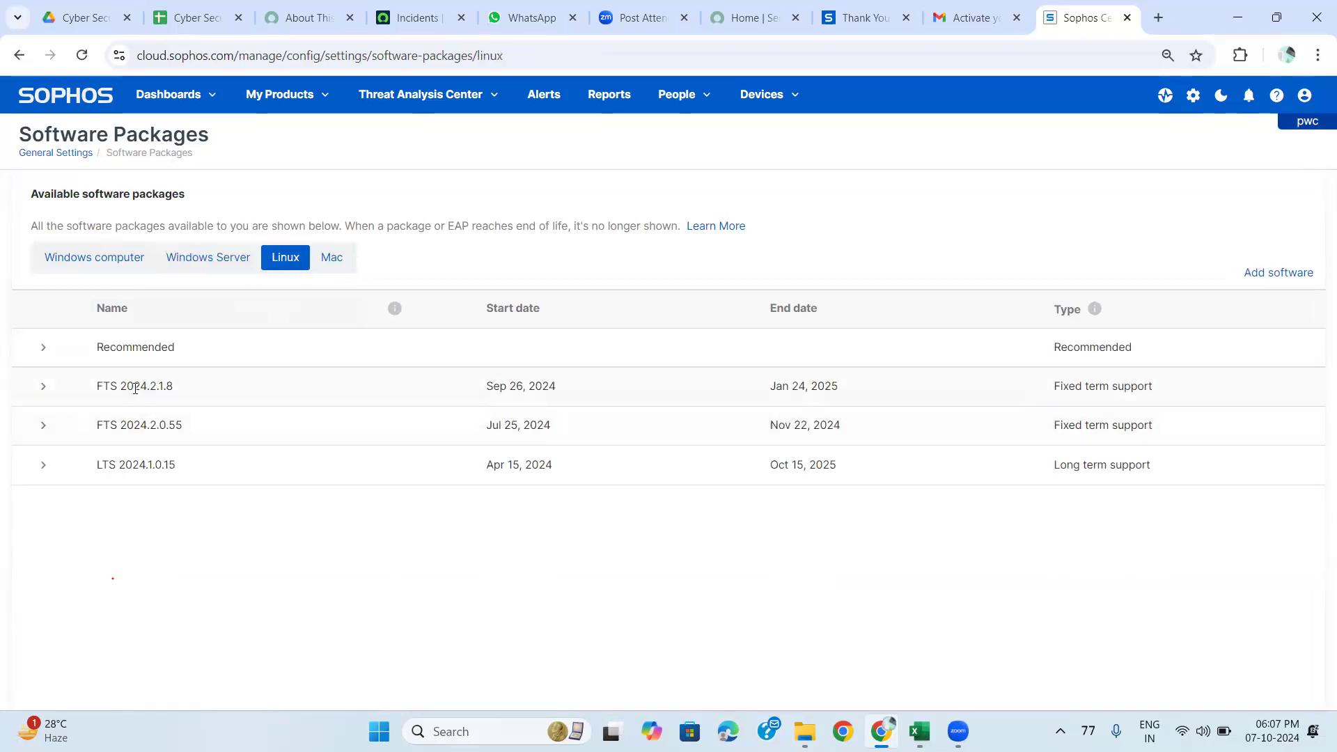
double_click(187, 386)
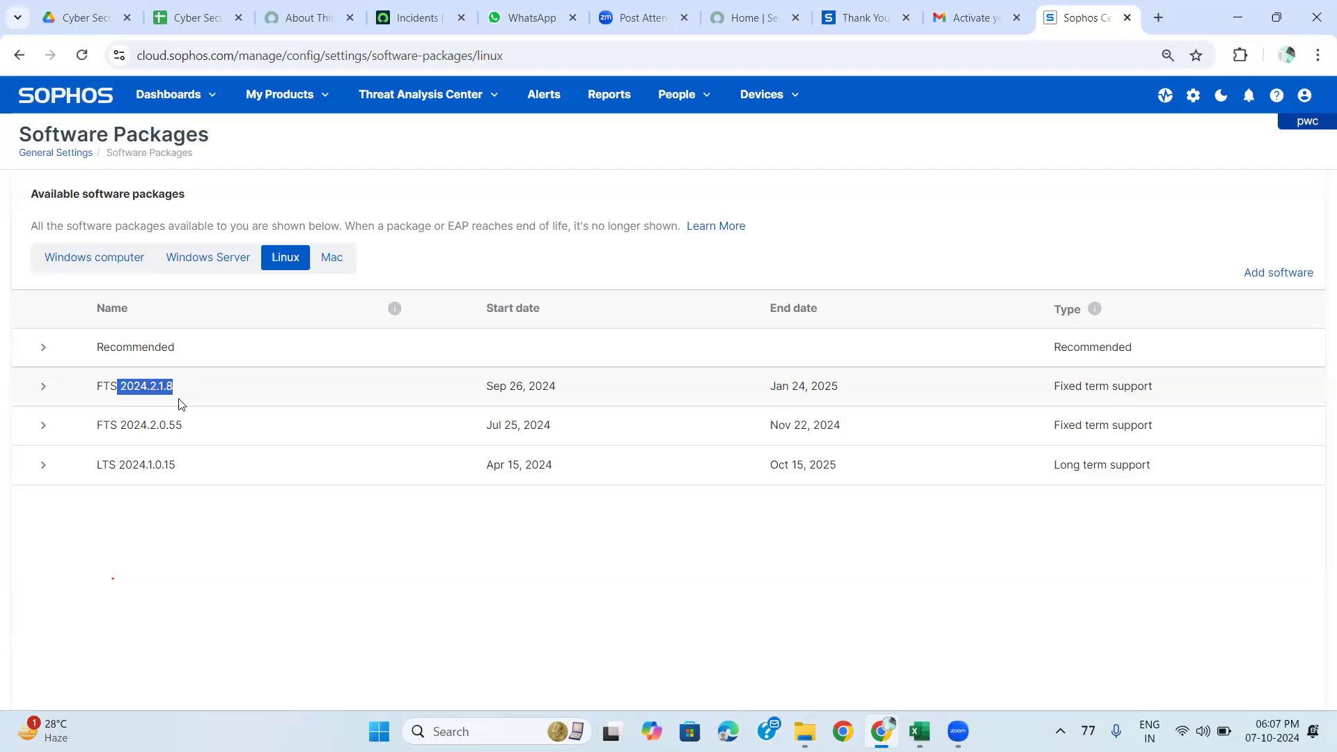
left_click(332, 257)
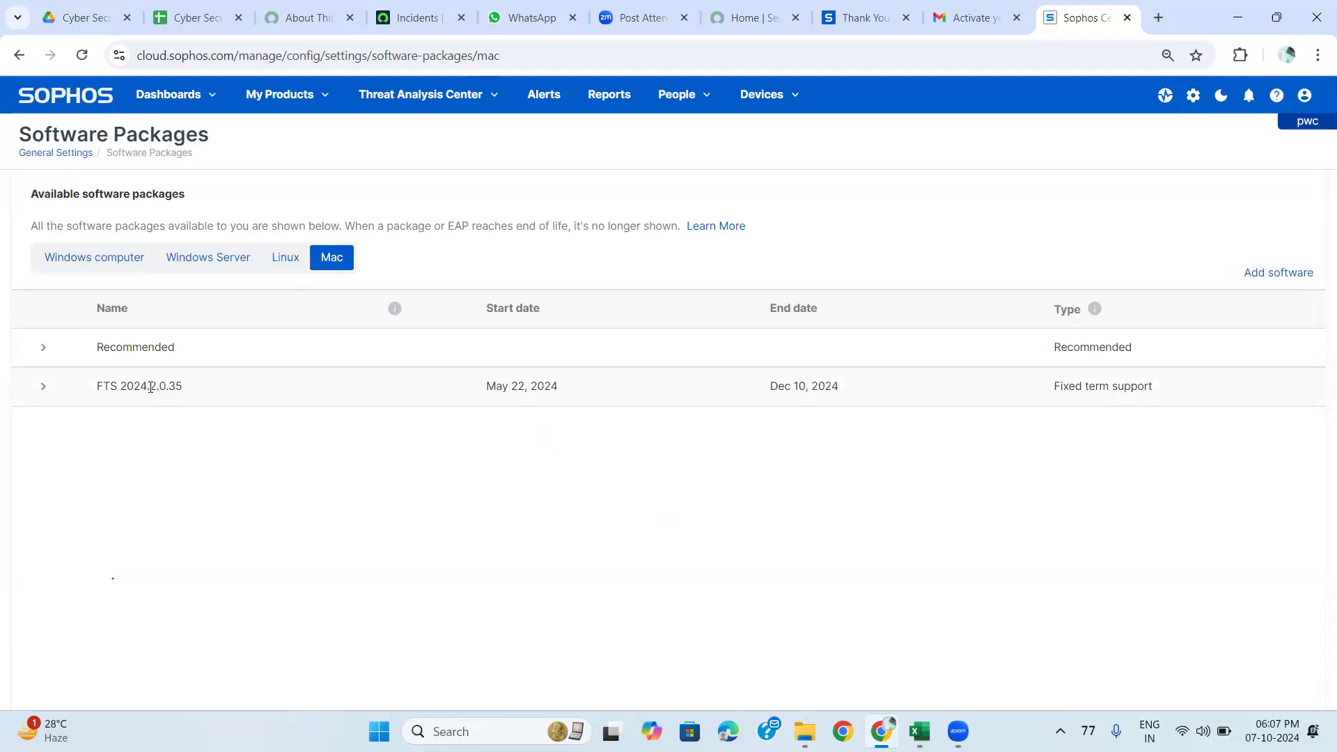
left_click_drag(151, 388, 201, 390)
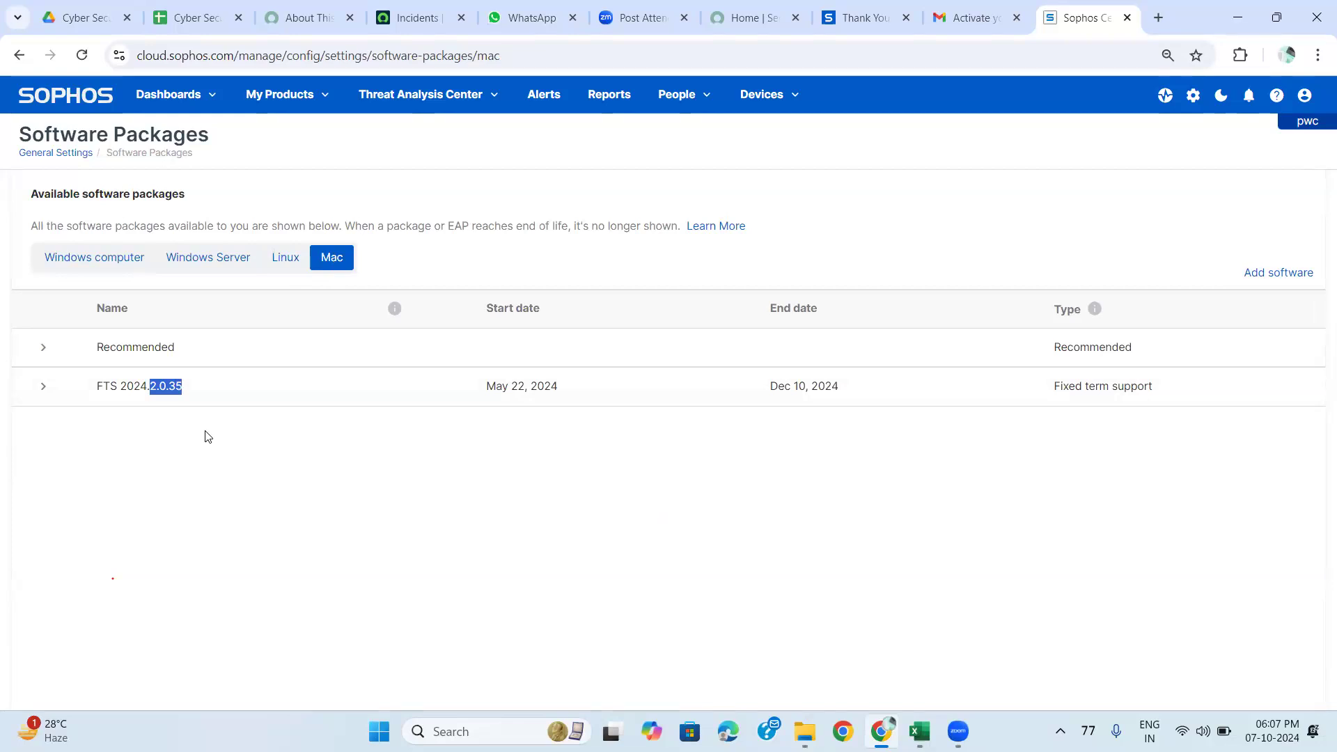
left_click(59, 155)
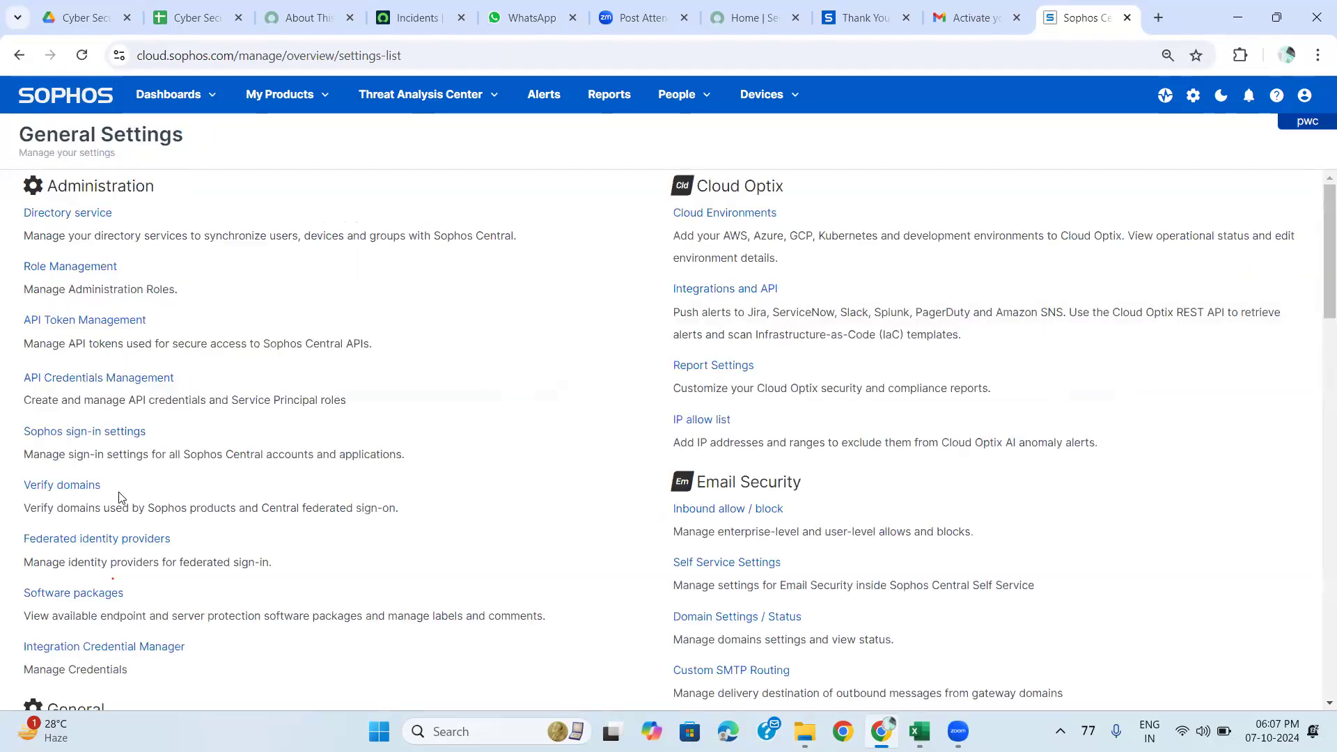
In Integration Credential Manager, add a Microsoft Graph credential and advance to its Details step.
scroll(120, 515, "down", 2)
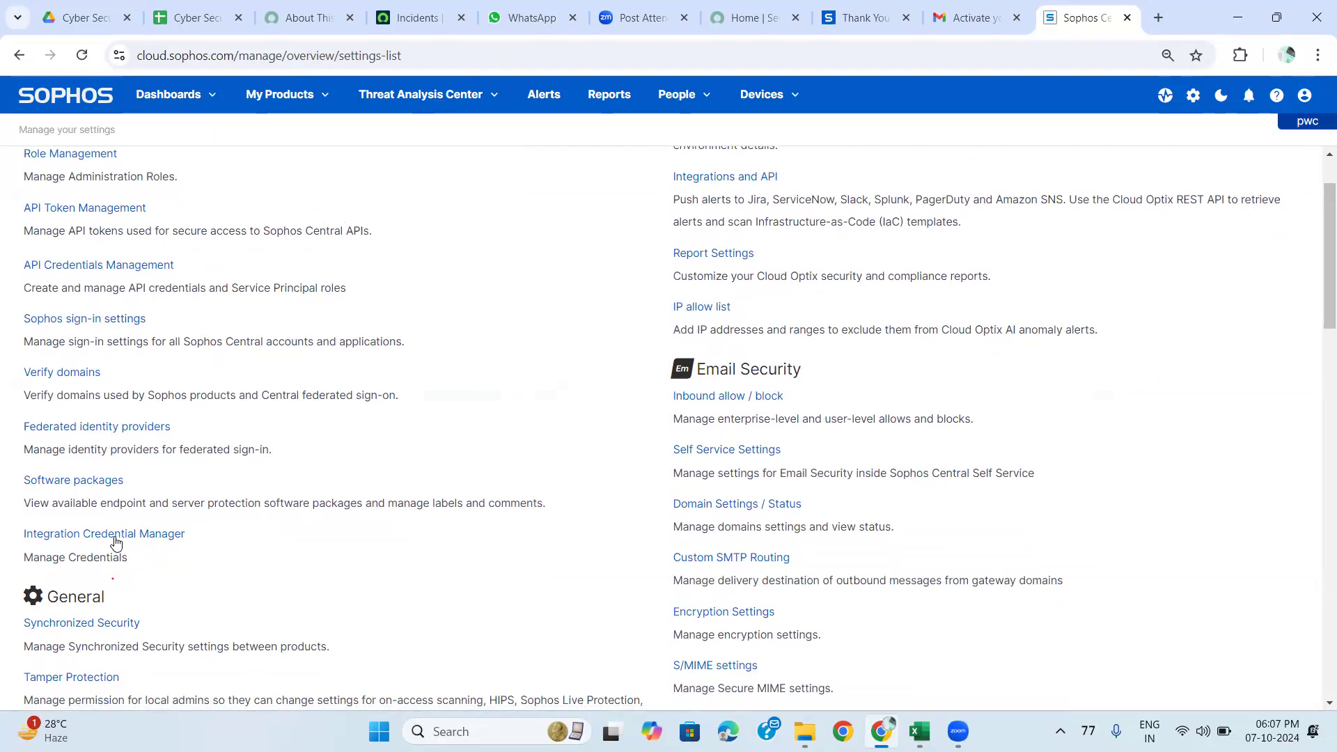
left_click(116, 544)
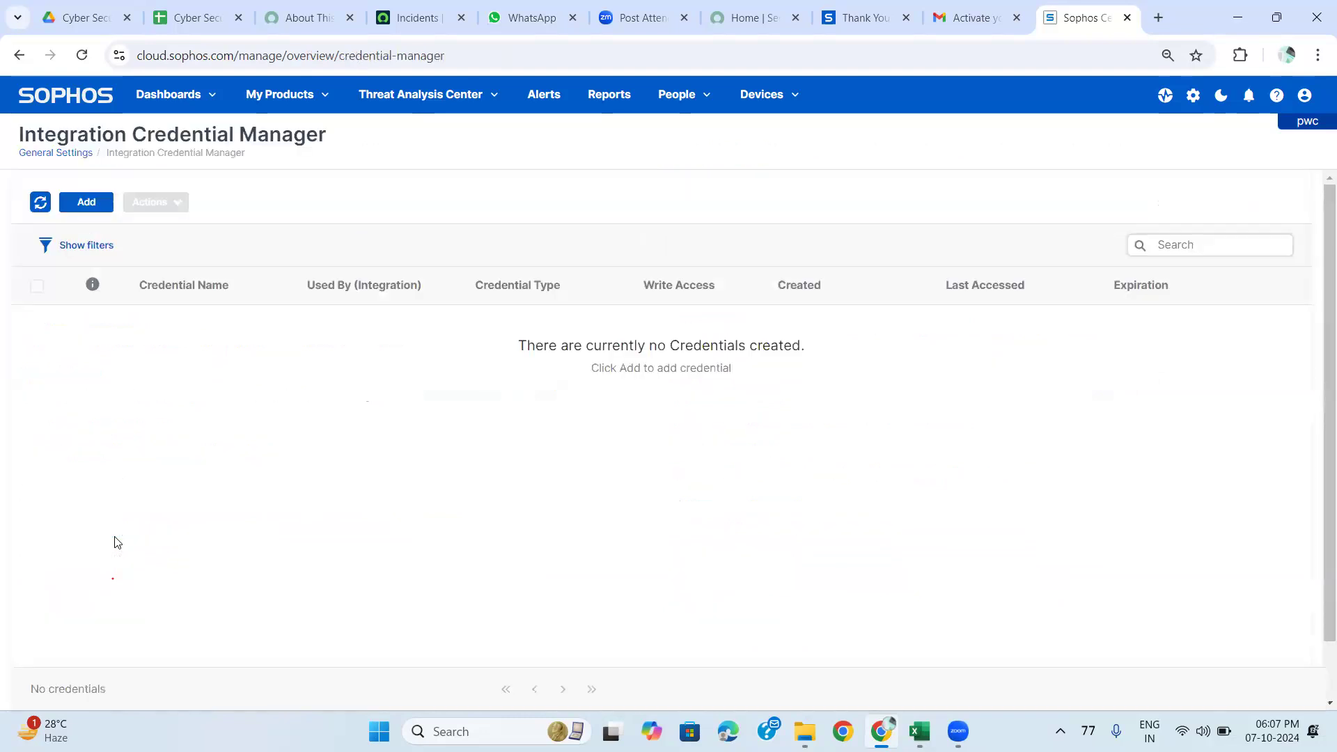
left_click(85, 208)
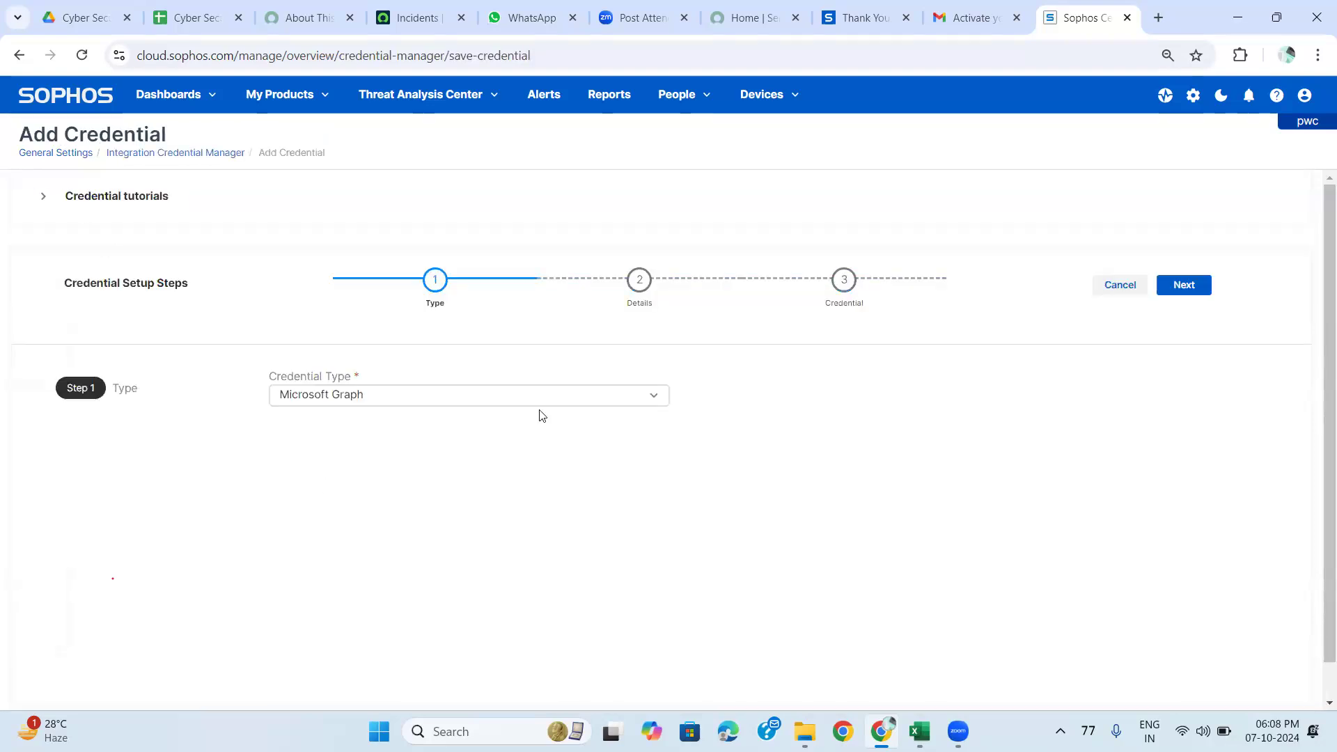
left_click(582, 408)
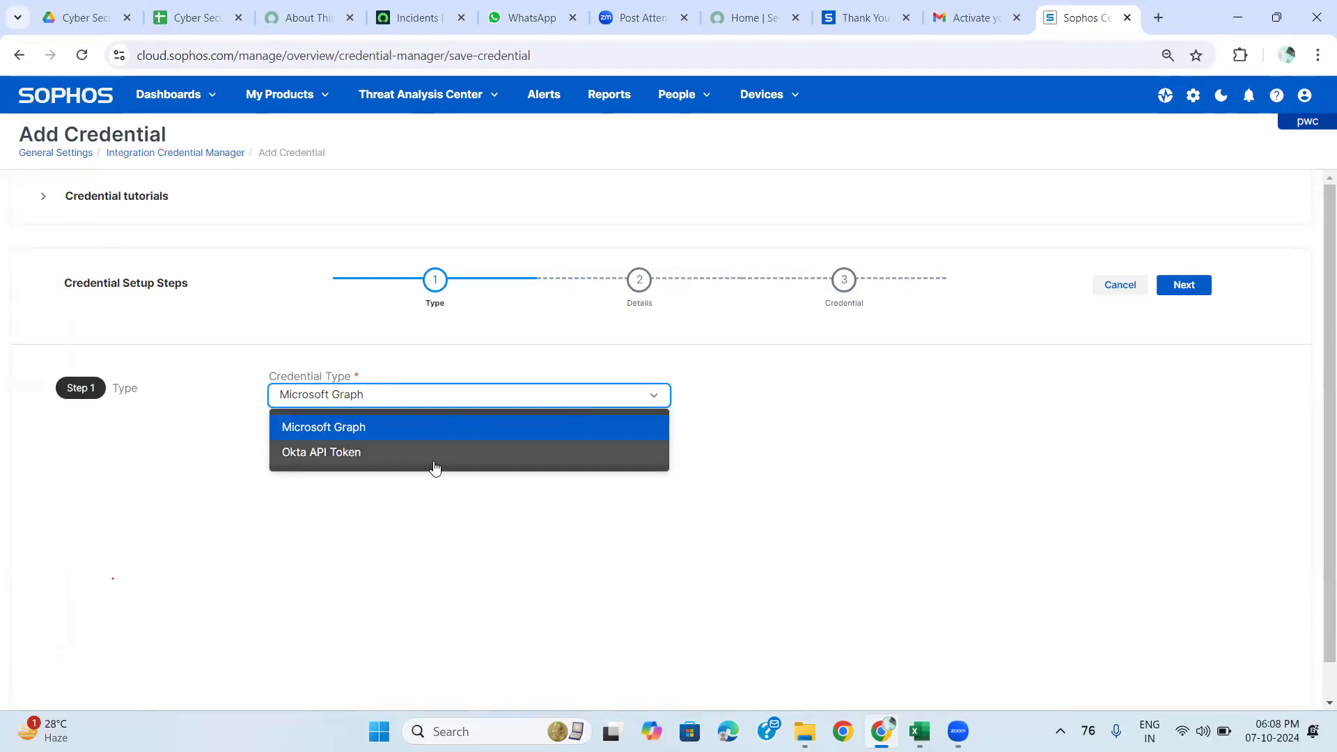
left_click(465, 432)
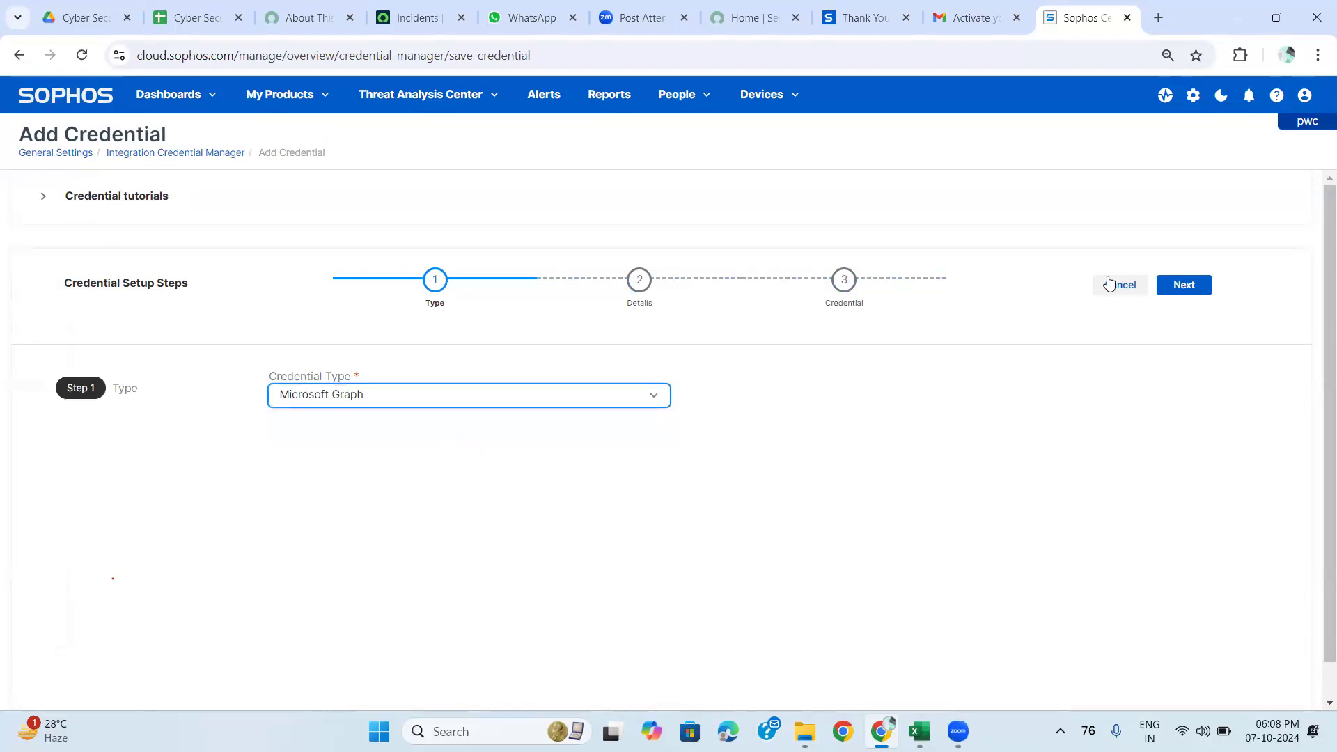
left_click(1184, 286)
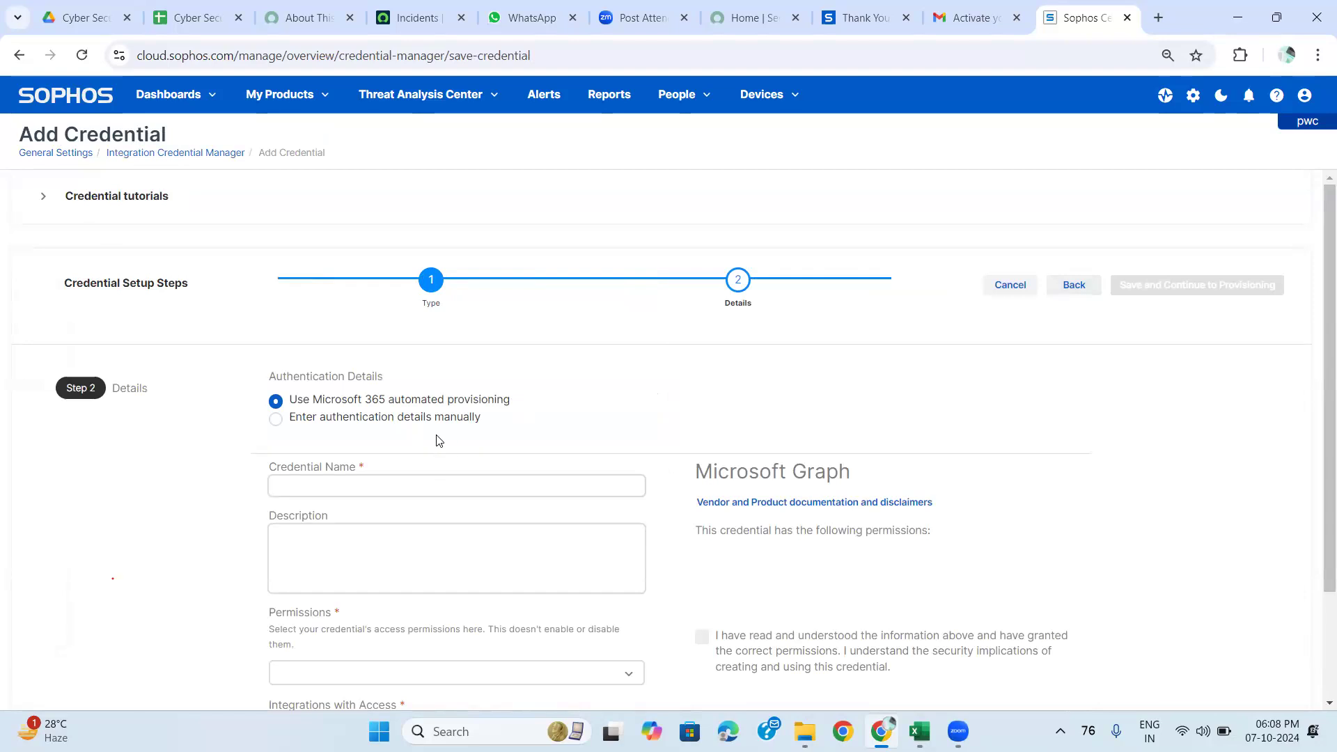
scroll(440, 417, "down", 2)
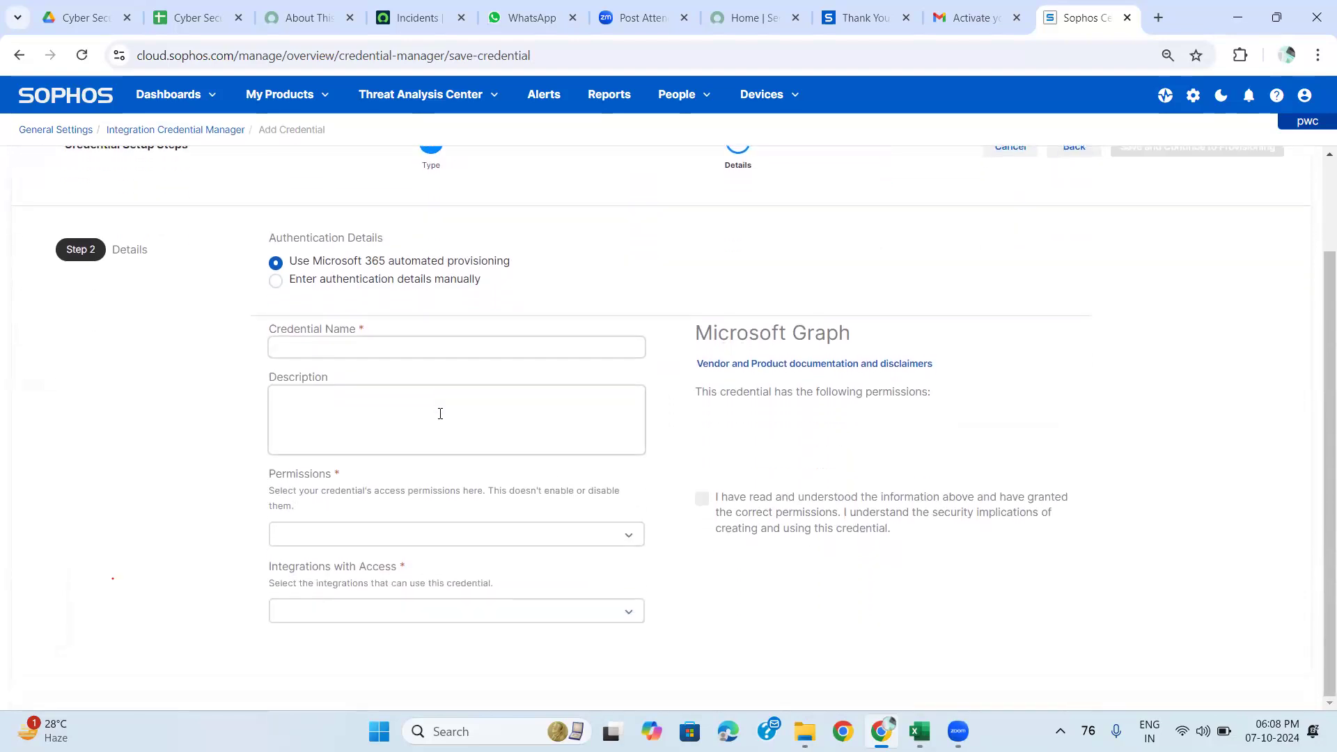
left_click(403, 353)
left_click(403, 353)
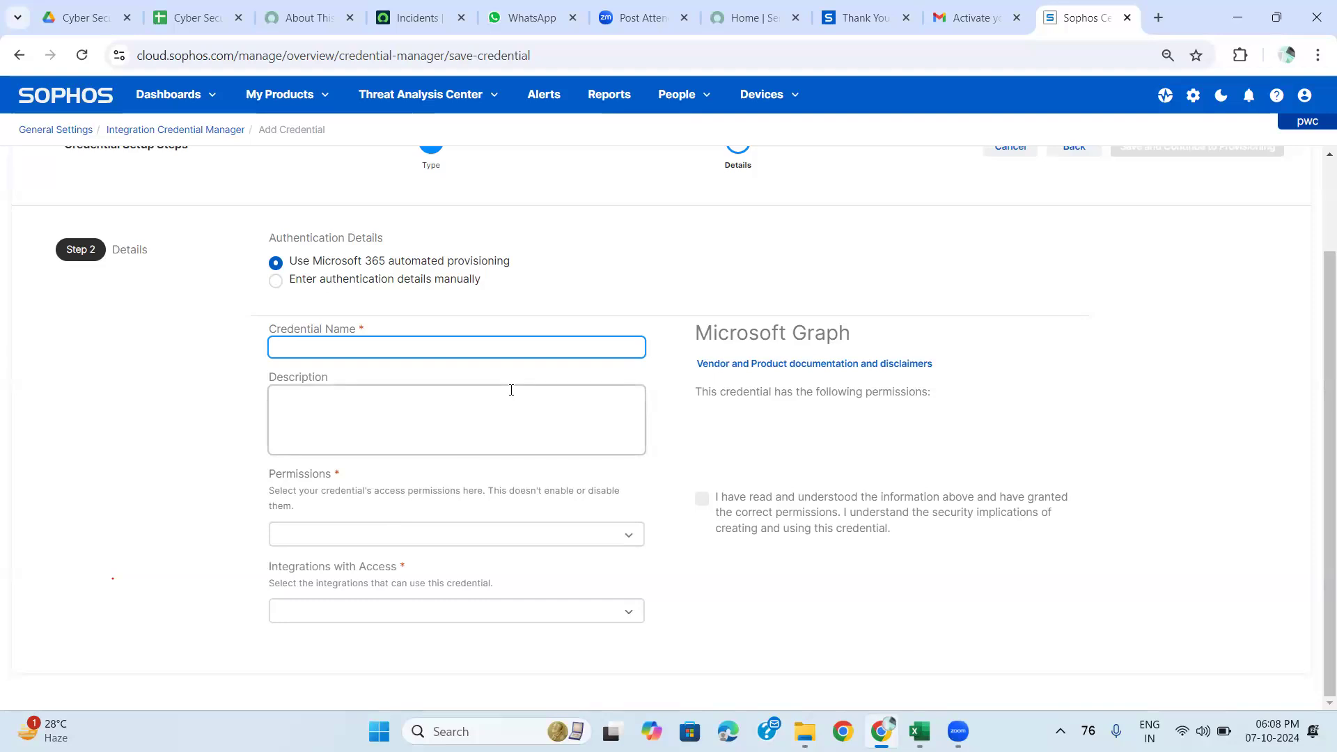
scroll(458, 320, "up", 2)
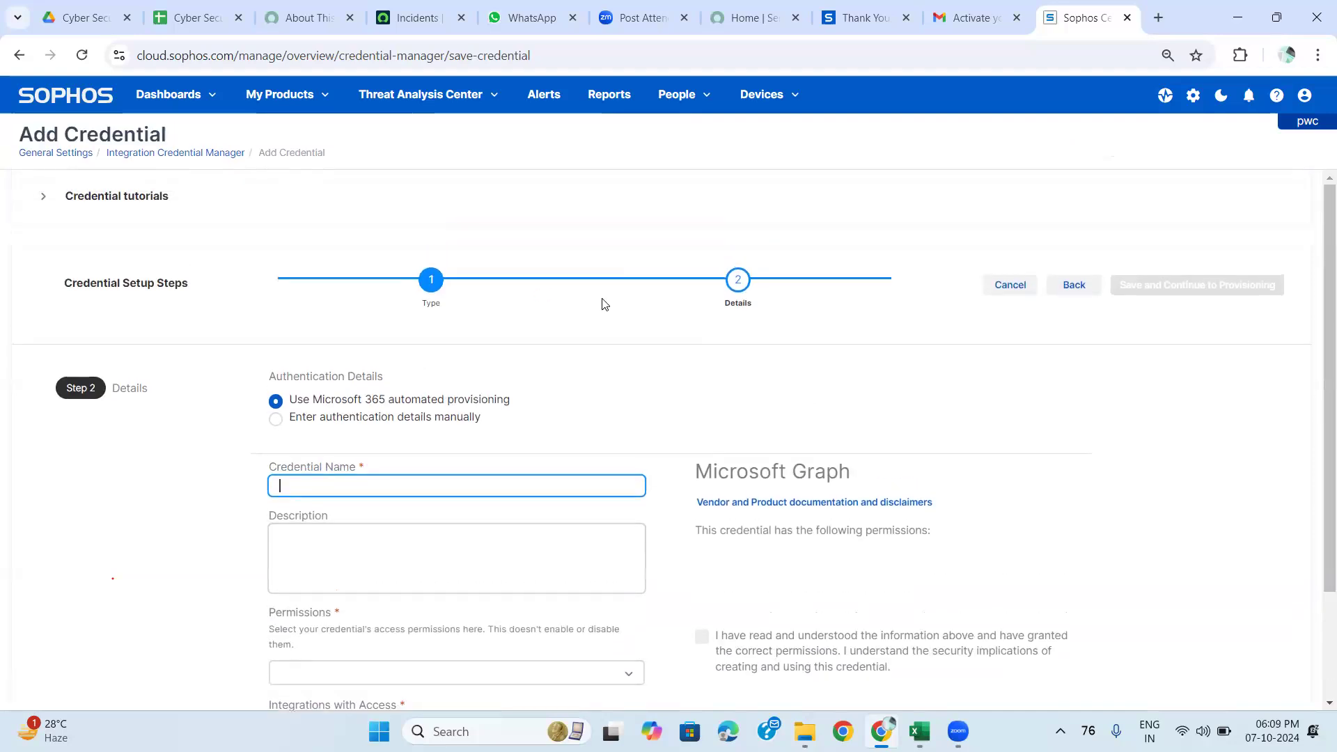
left_click(425, 284)
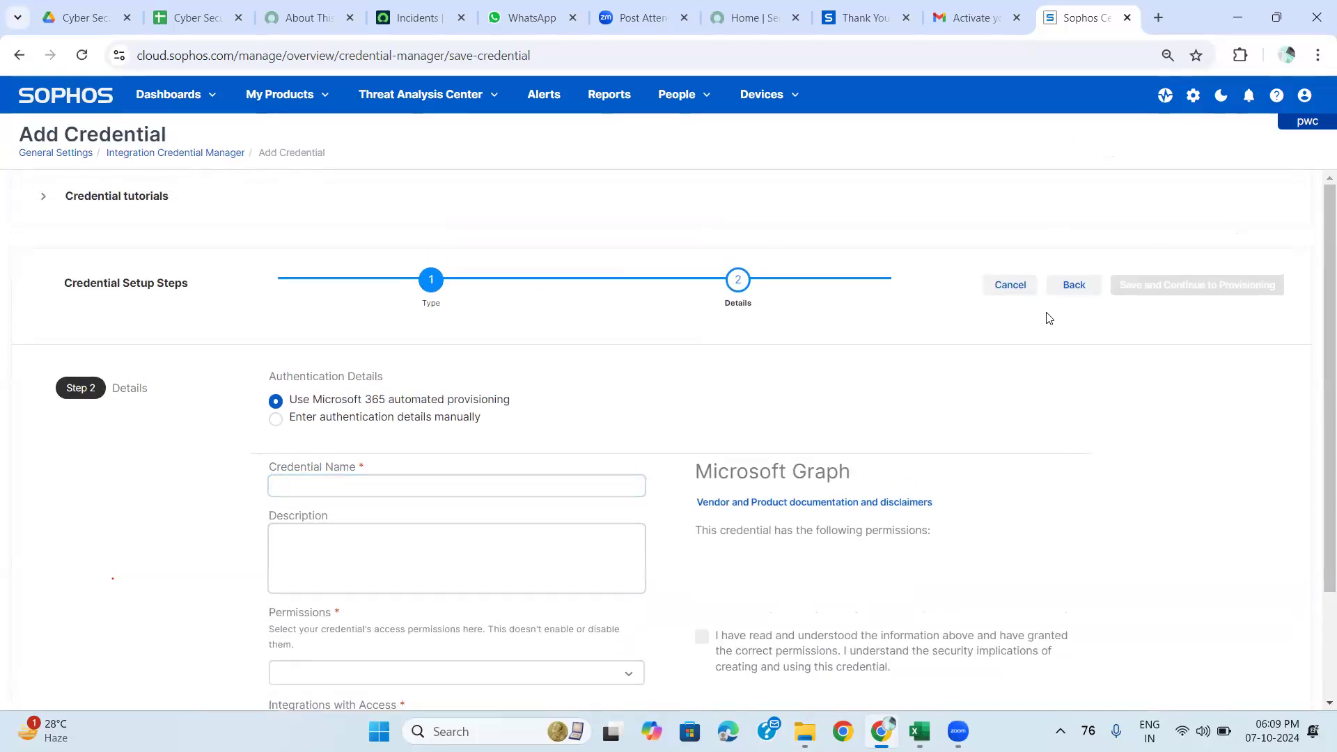
Change the credential type to Okta API Token and continue to Details.
left_click(1073, 285)
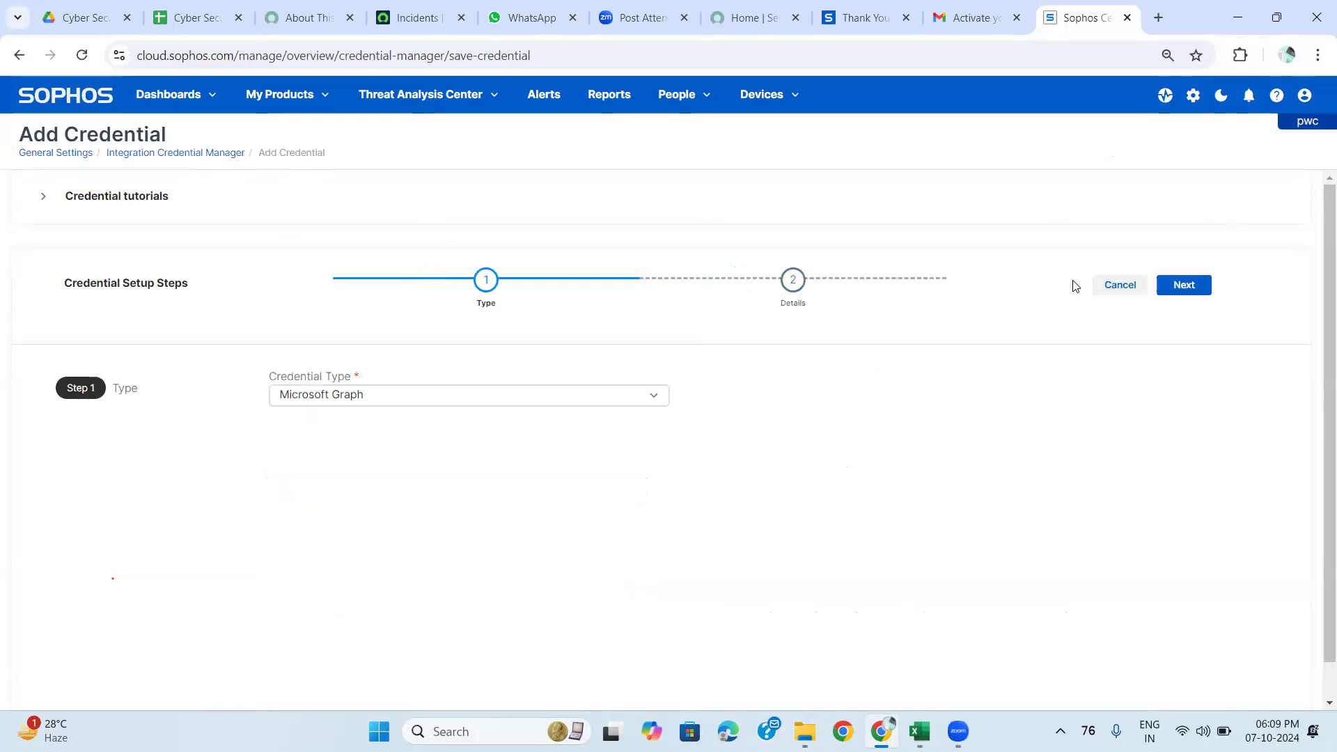
left_click(588, 403)
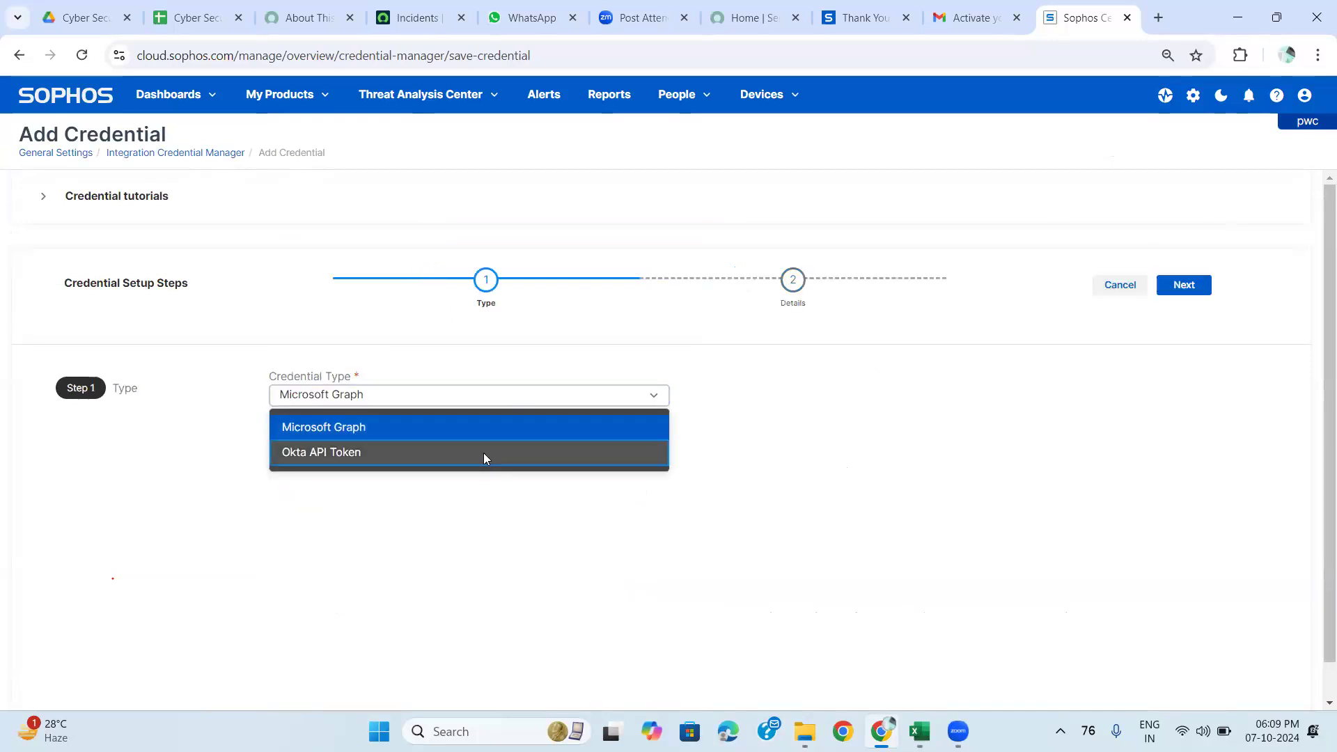
left_click(486, 455)
left_click(1168, 282)
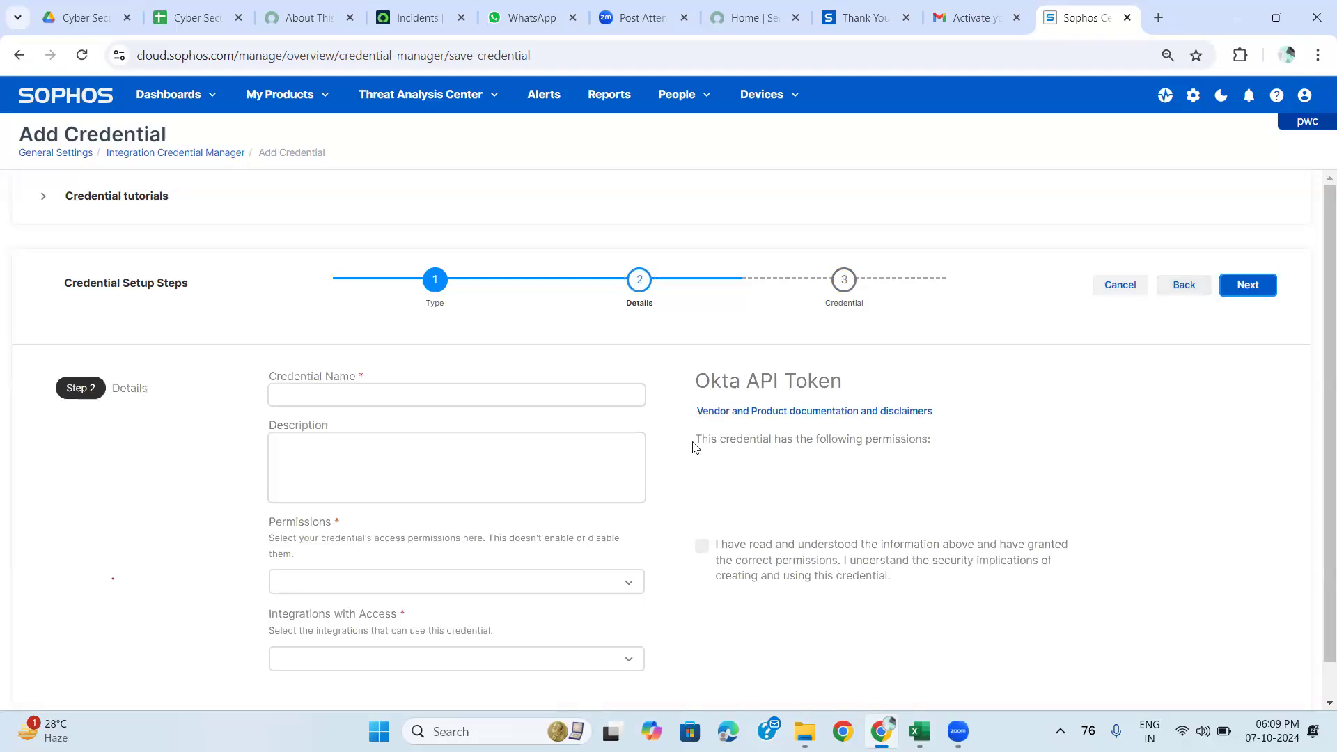
Review the Okta API Token details form and expand Credential tutorials.
scroll(693, 446, "down", 1)
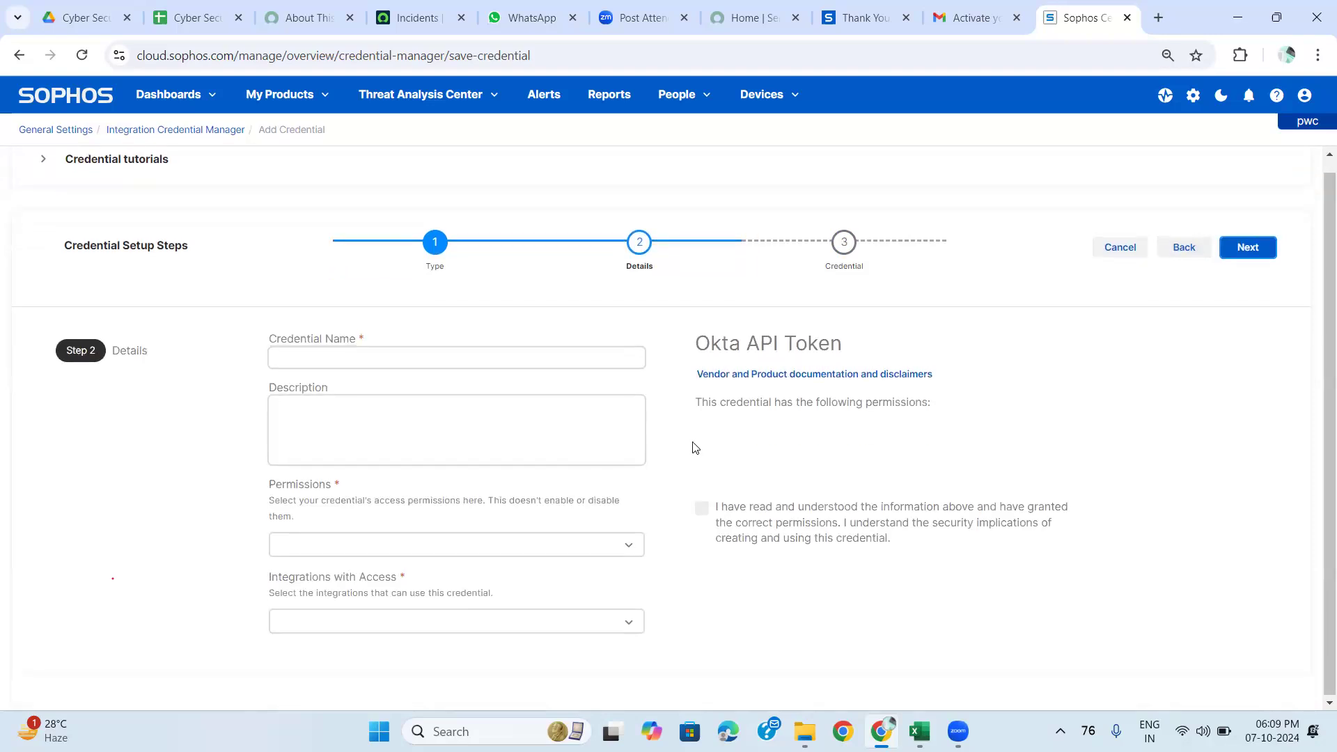
scroll(693, 446, "up", 1)
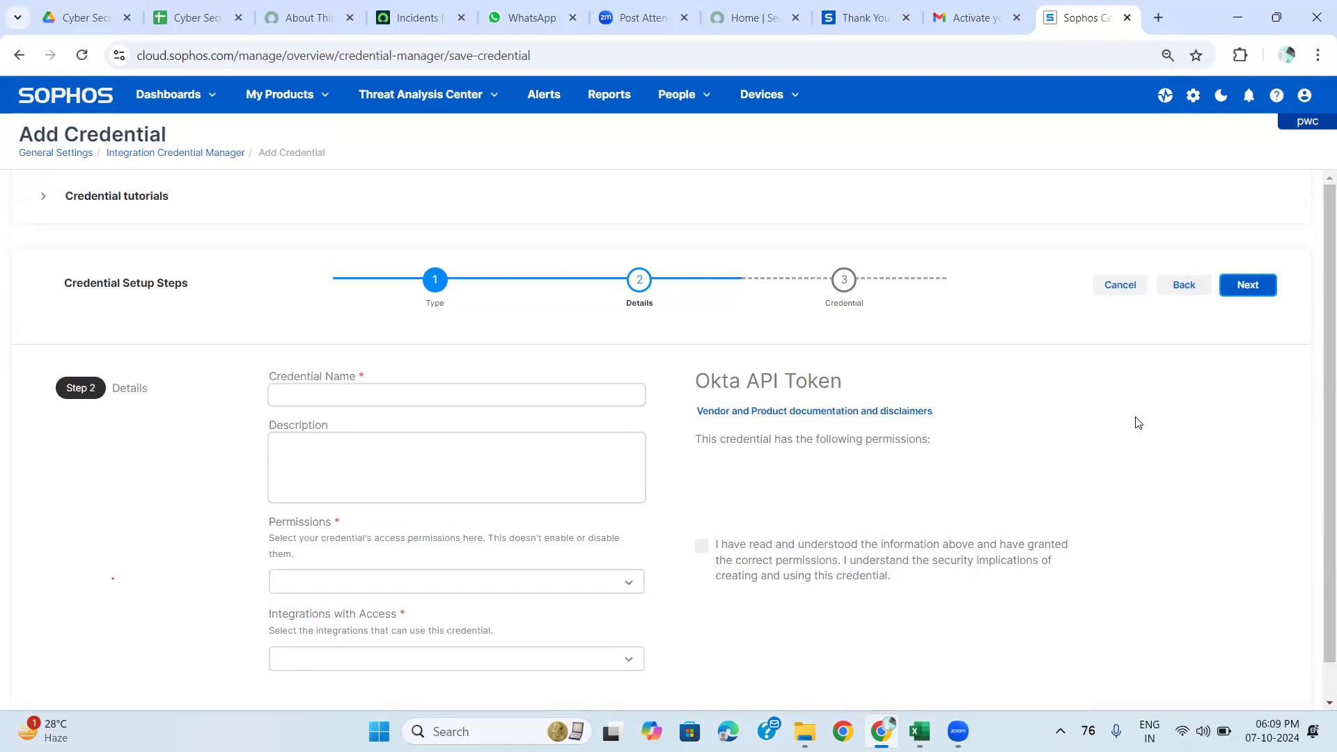
scroll(716, 552, "down", 1)
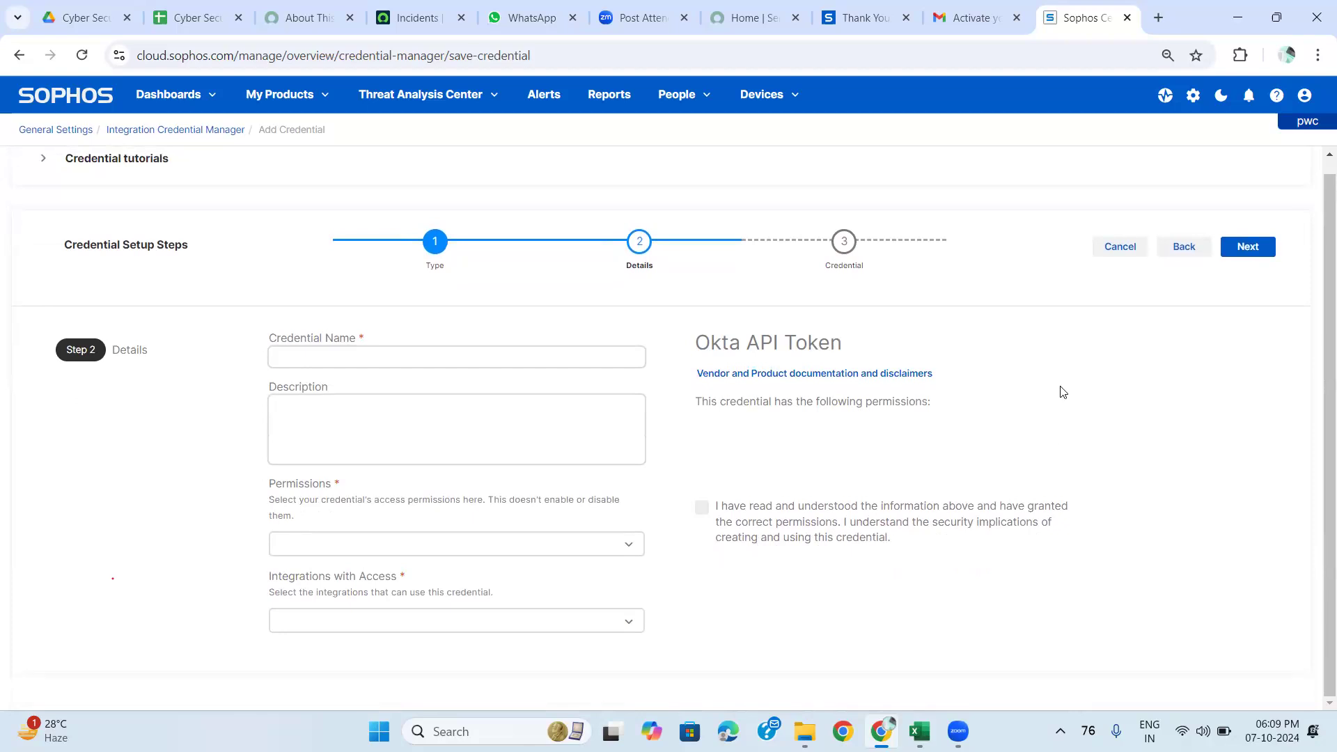
scroll(1062, 392, "up", 1)
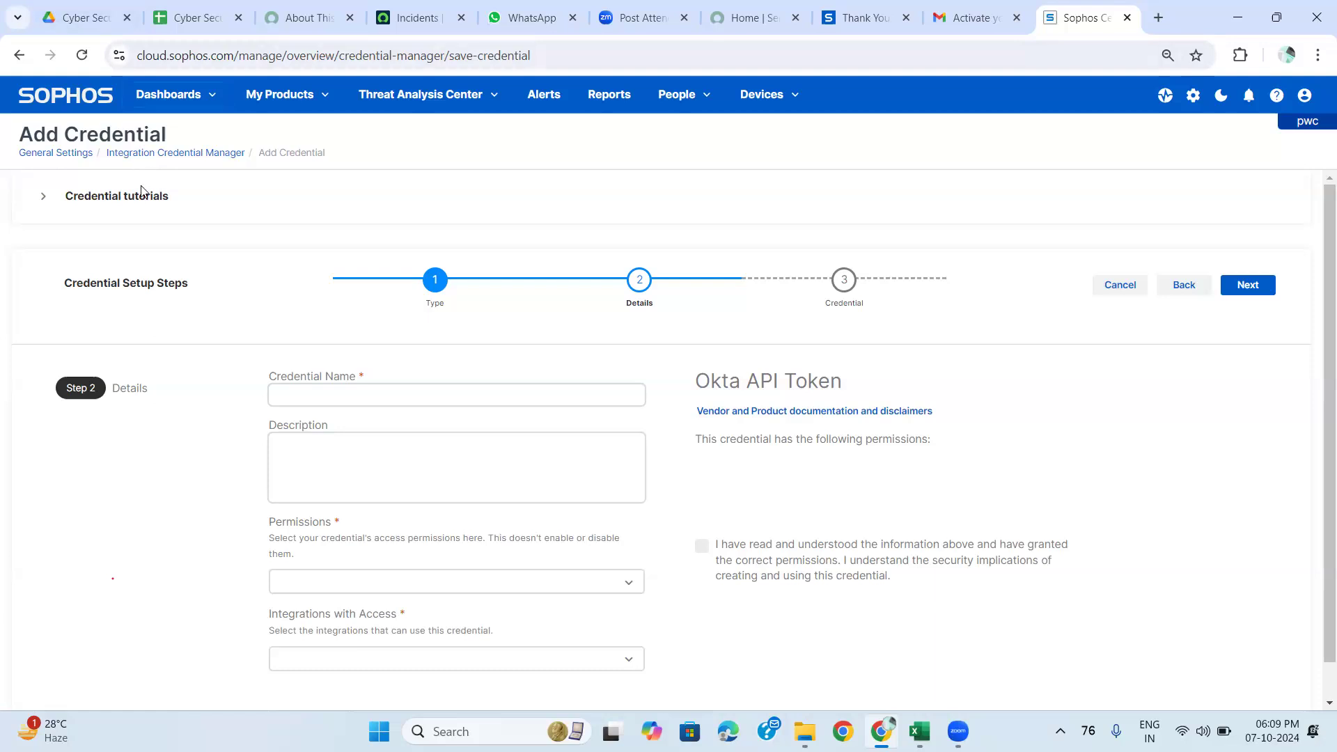
left_click(39, 198)
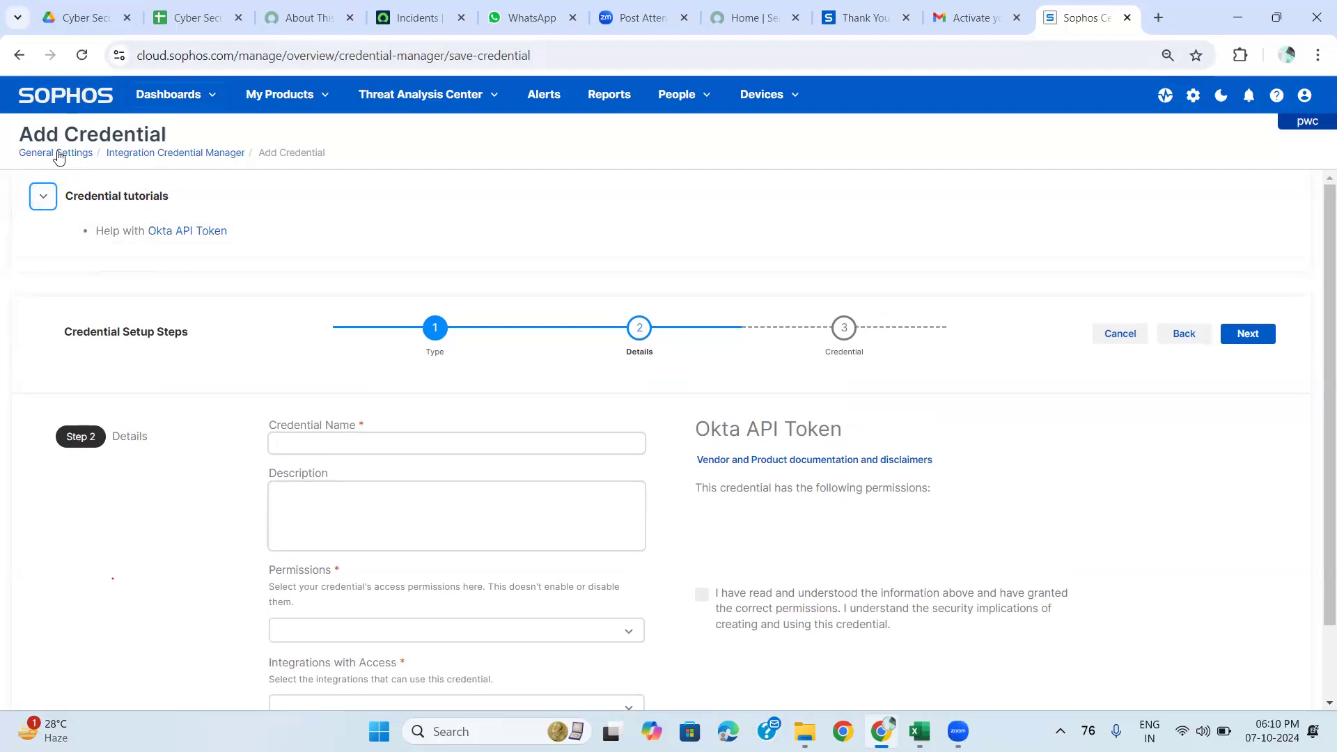
Return to General Settings and look over the Administration section descriptions.
left_click(59, 157)
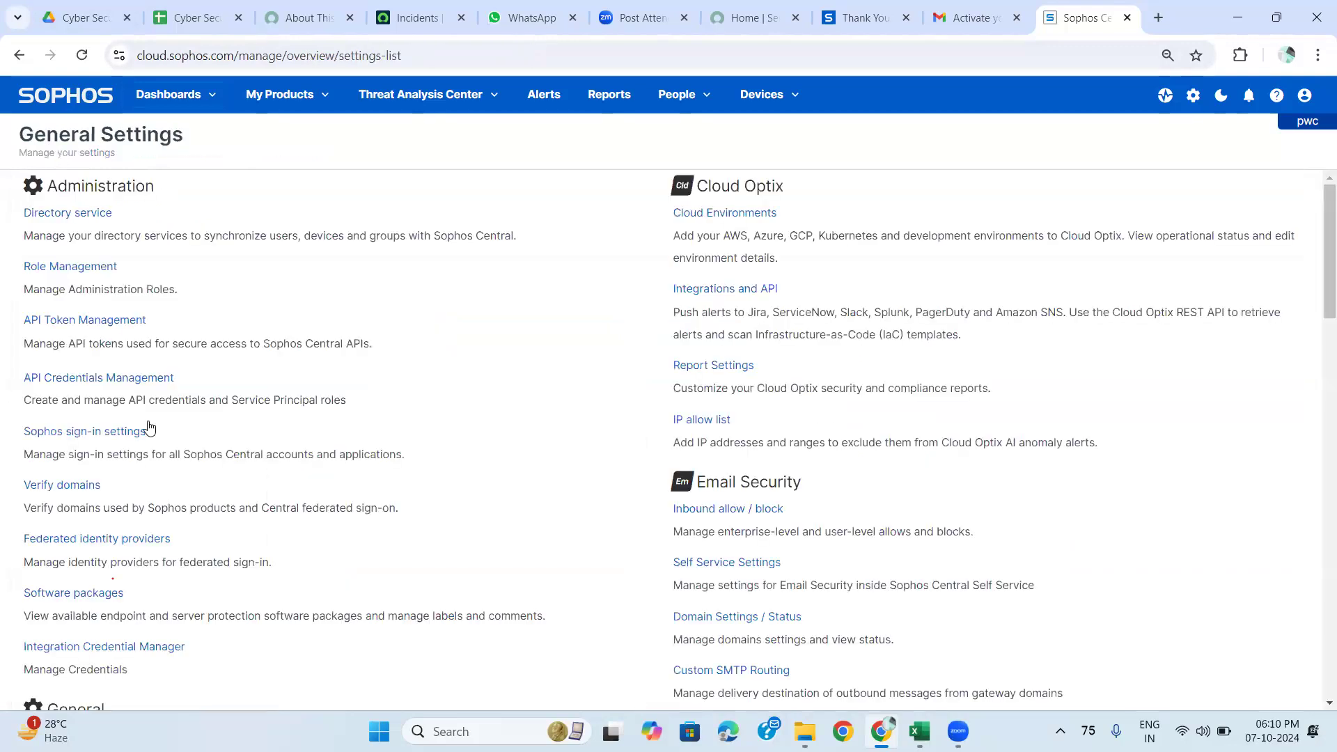
scroll(178, 502, "down", 1)
scroll(177, 502, "down", 1)
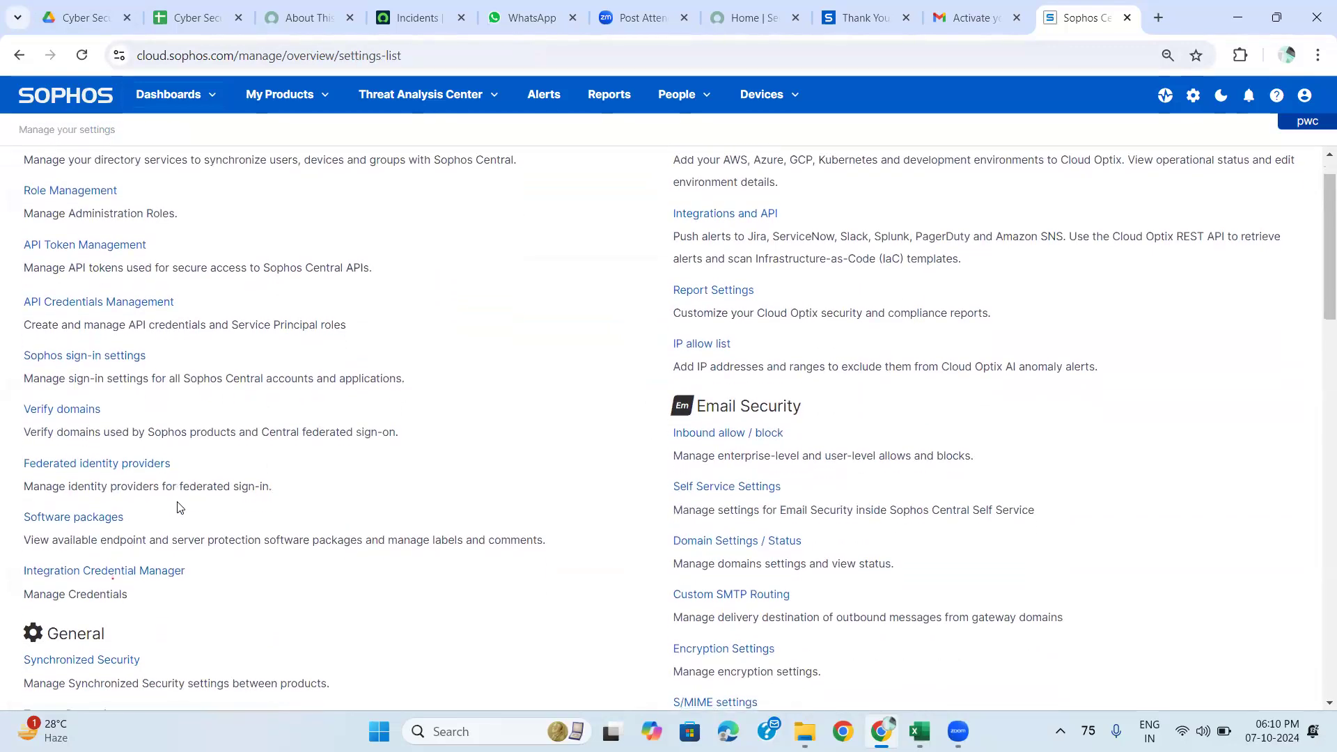
scroll(178, 507, "down", 4)
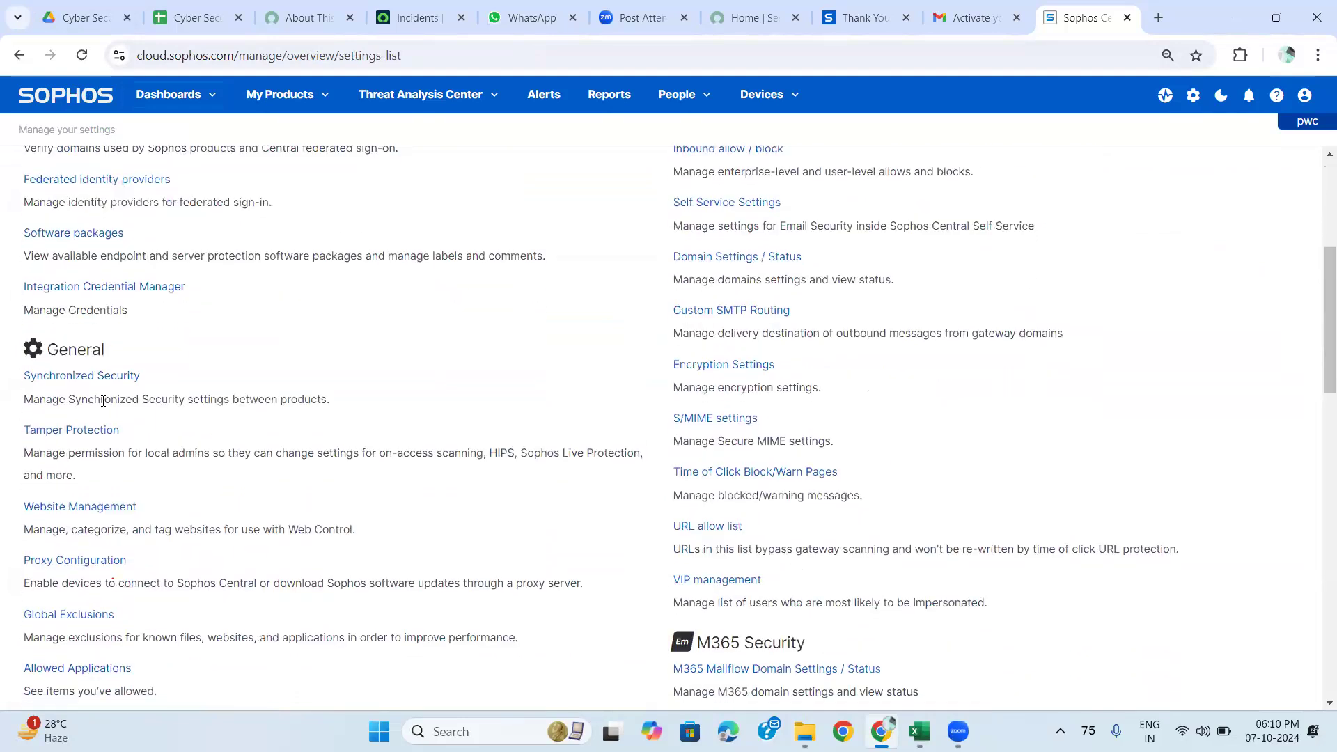
scroll(196, 283, "up", 5)
scroll(195, 283, "down", 1)
scroll(196, 282, "down", 4)
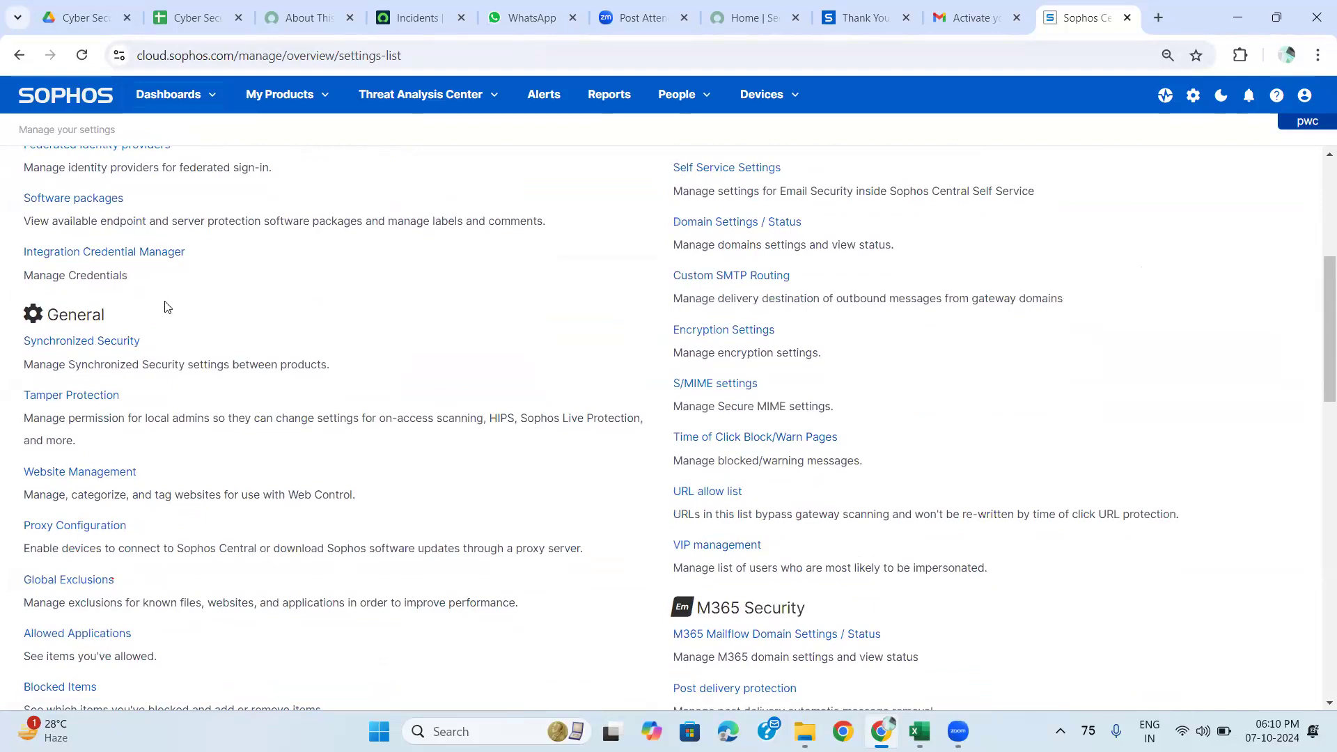
scroll(167, 306, "up", 1)
scroll(168, 306, "up", 5)
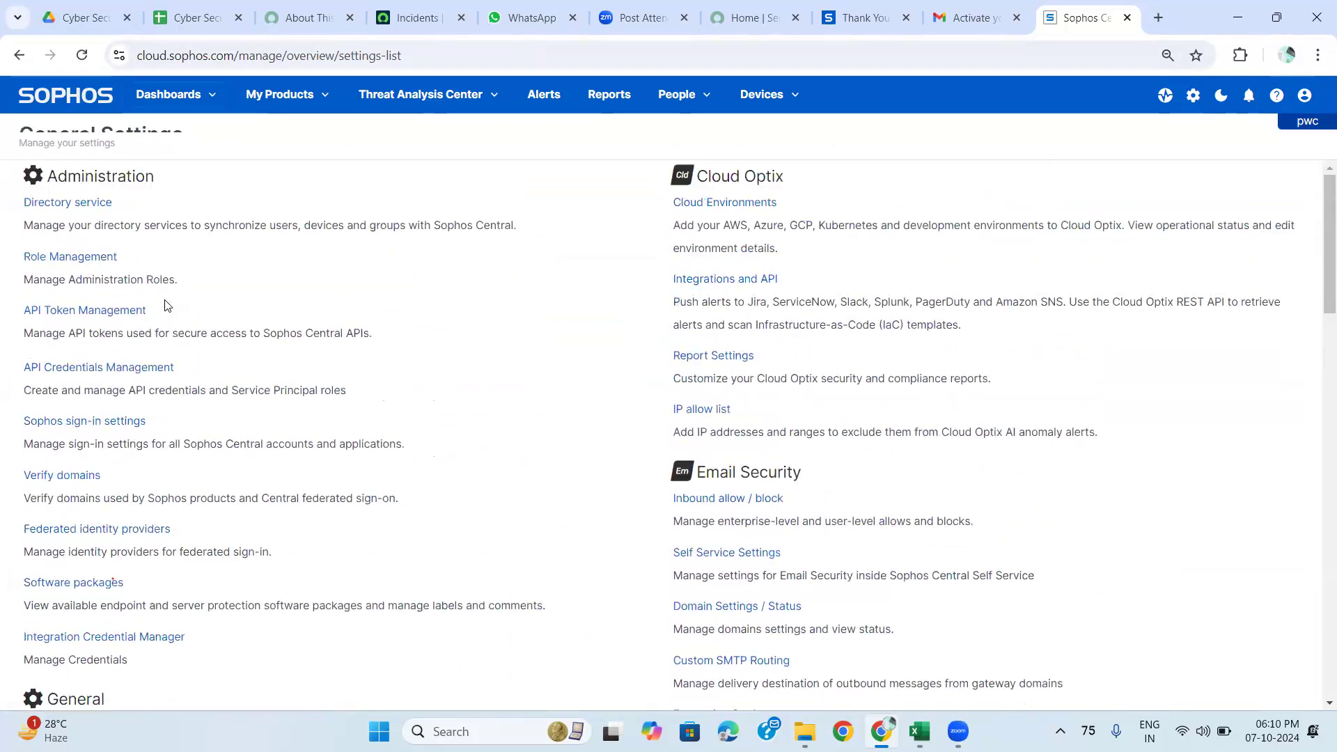
left_click_drag(172, 217, 224, 638)
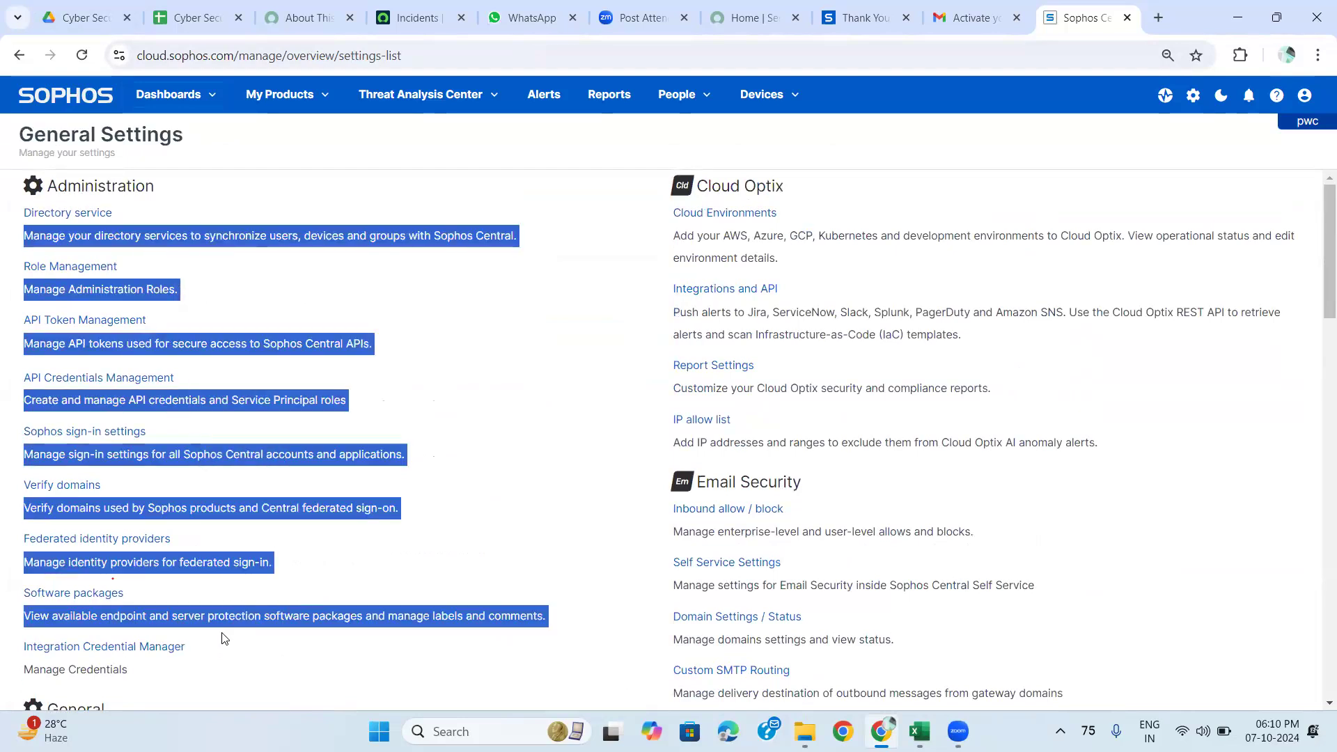
left_click(517, 442)
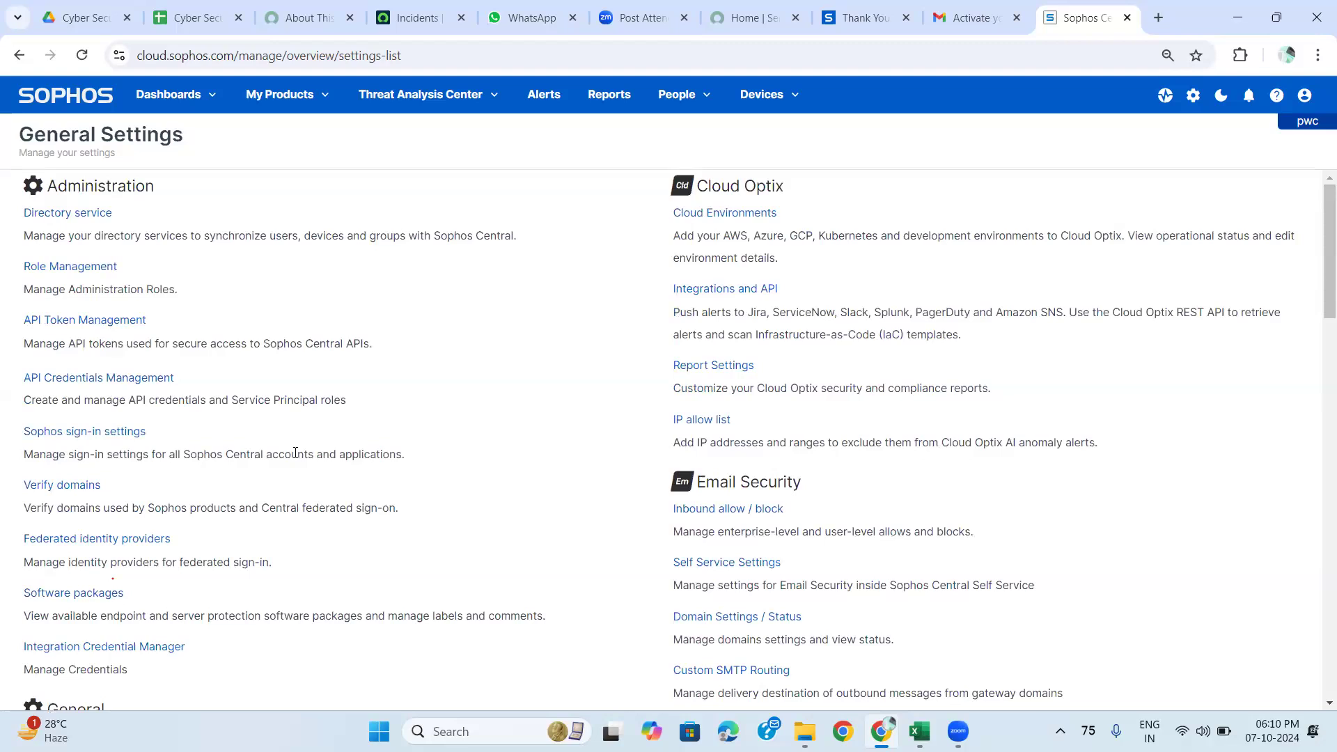
Scroll down to the General section and open Synchronized Security.
scroll(295, 453, "down", 4)
scroll(295, 452, "down", 2)
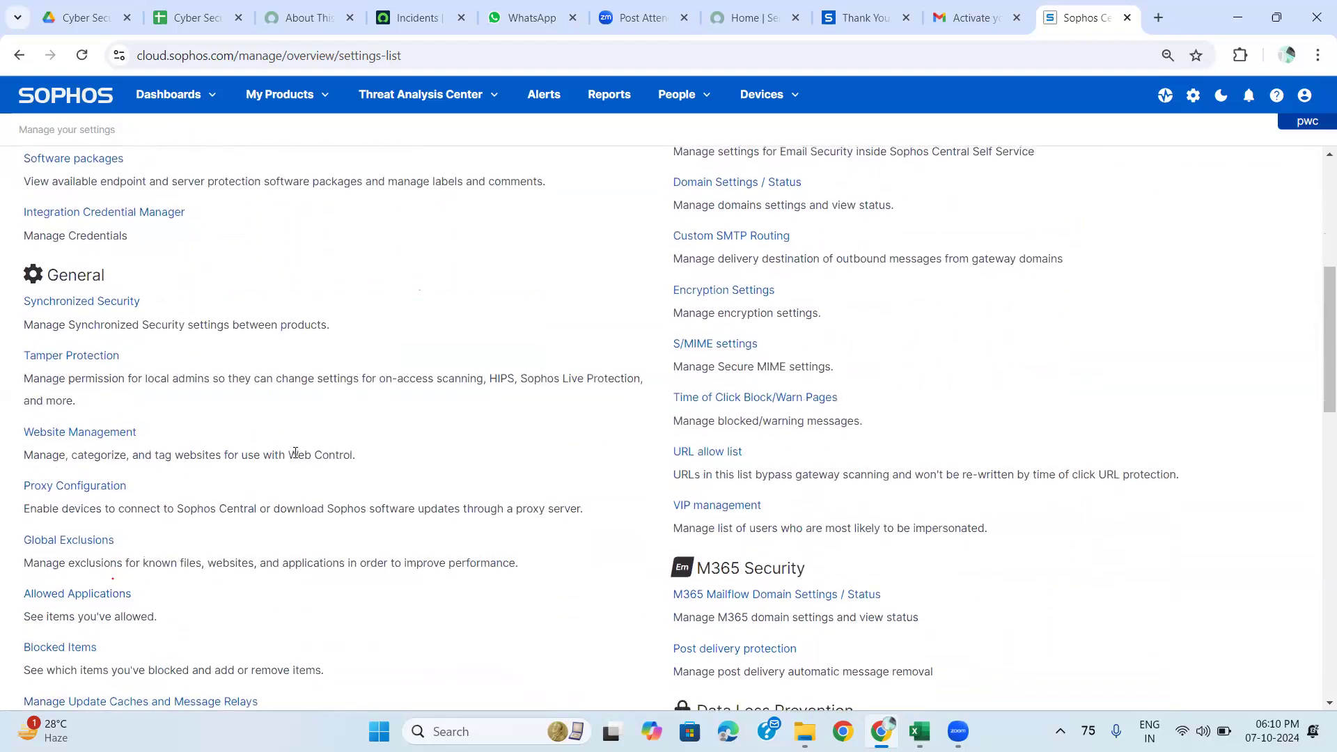
scroll(295, 453, "up", 2)
scroll(295, 453, "down", 1)
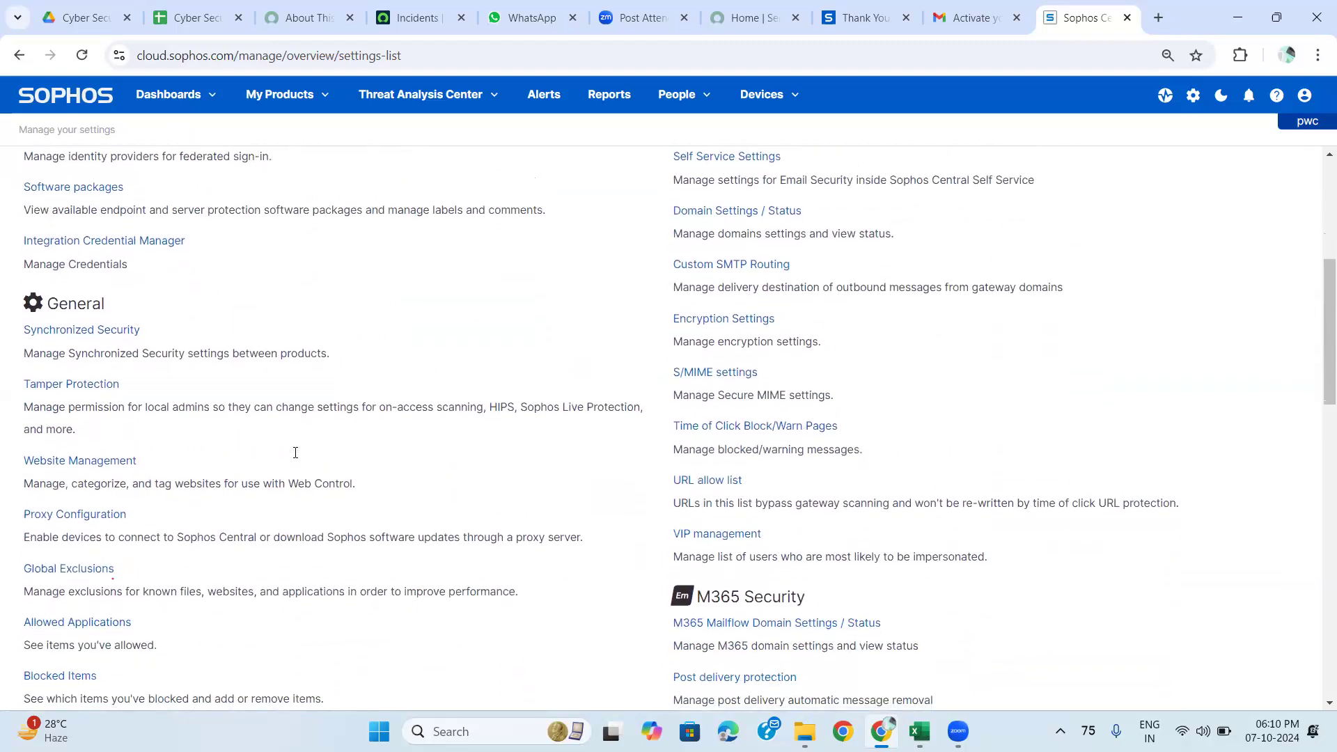
scroll(295, 453, "down", 1)
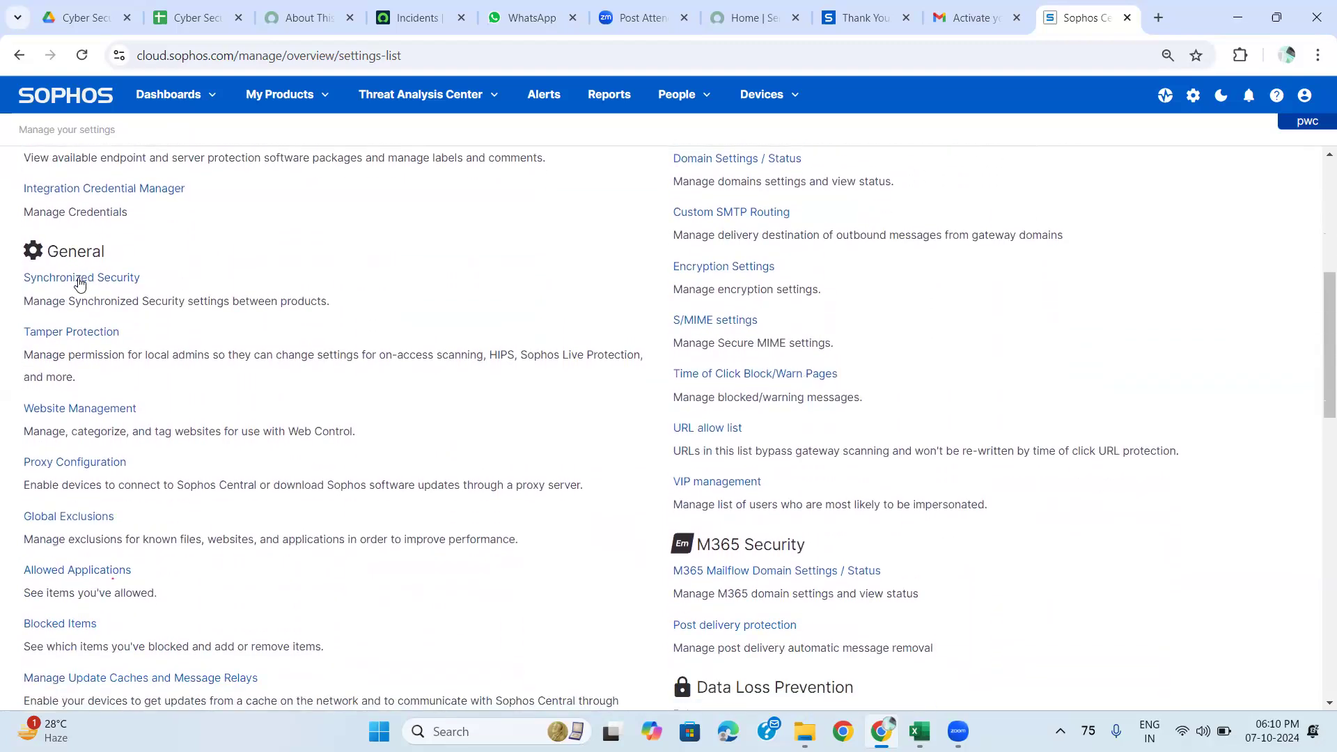
left_click(80, 278)
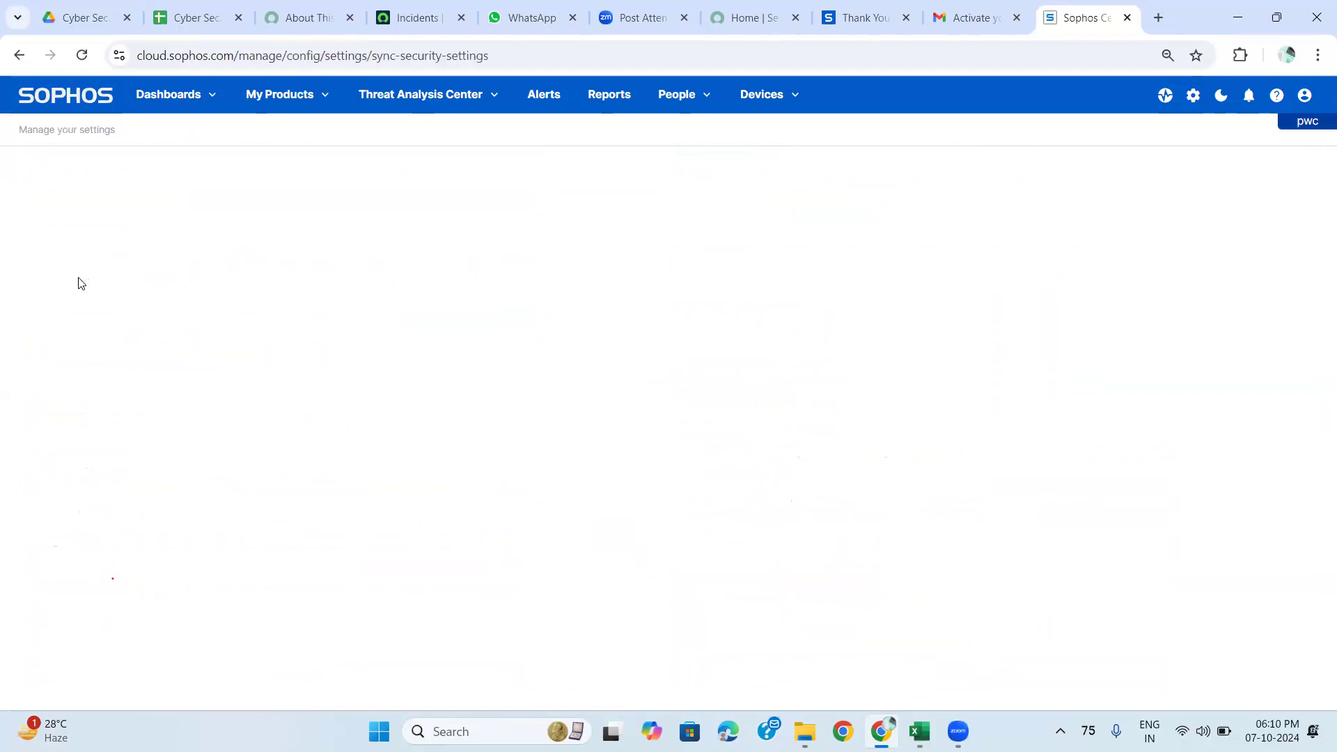
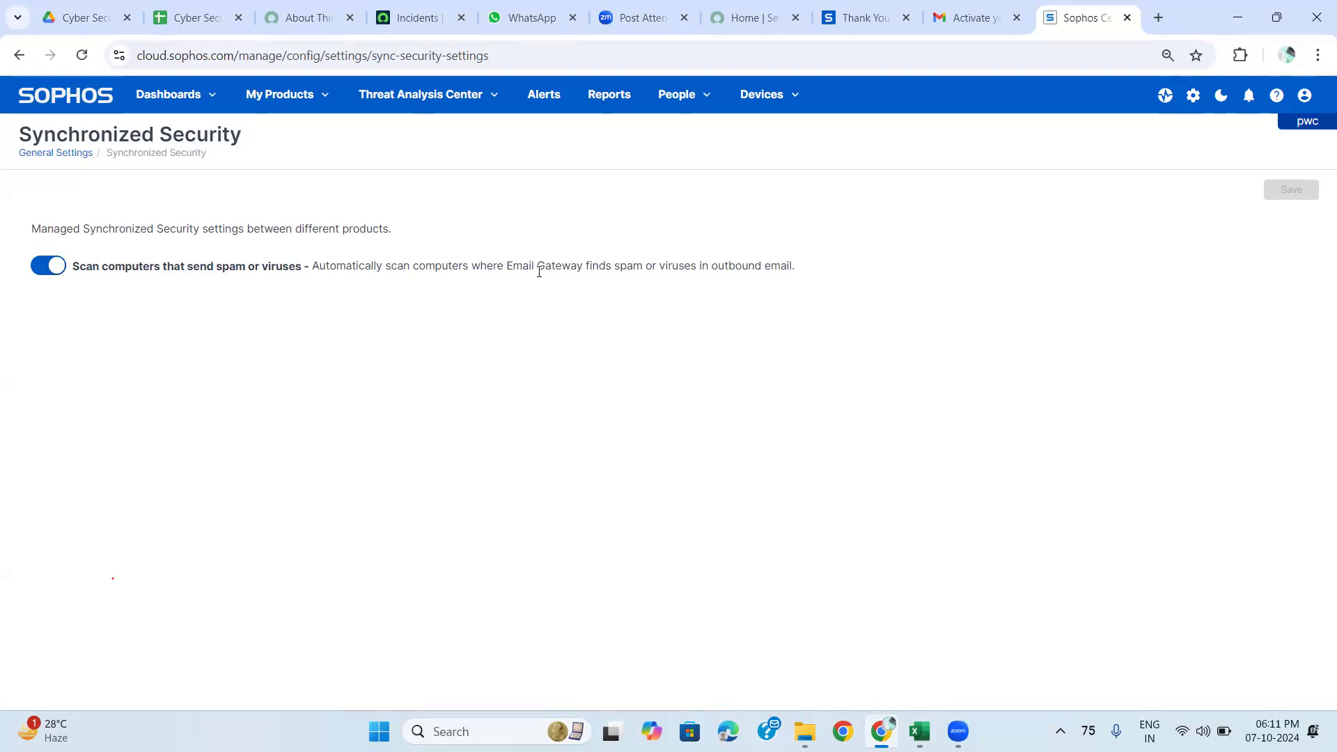
Read the email gateway description, leave spam-sender computer scanning enabled, and return to General Settings.
left_click_drag(579, 270, 854, 278)
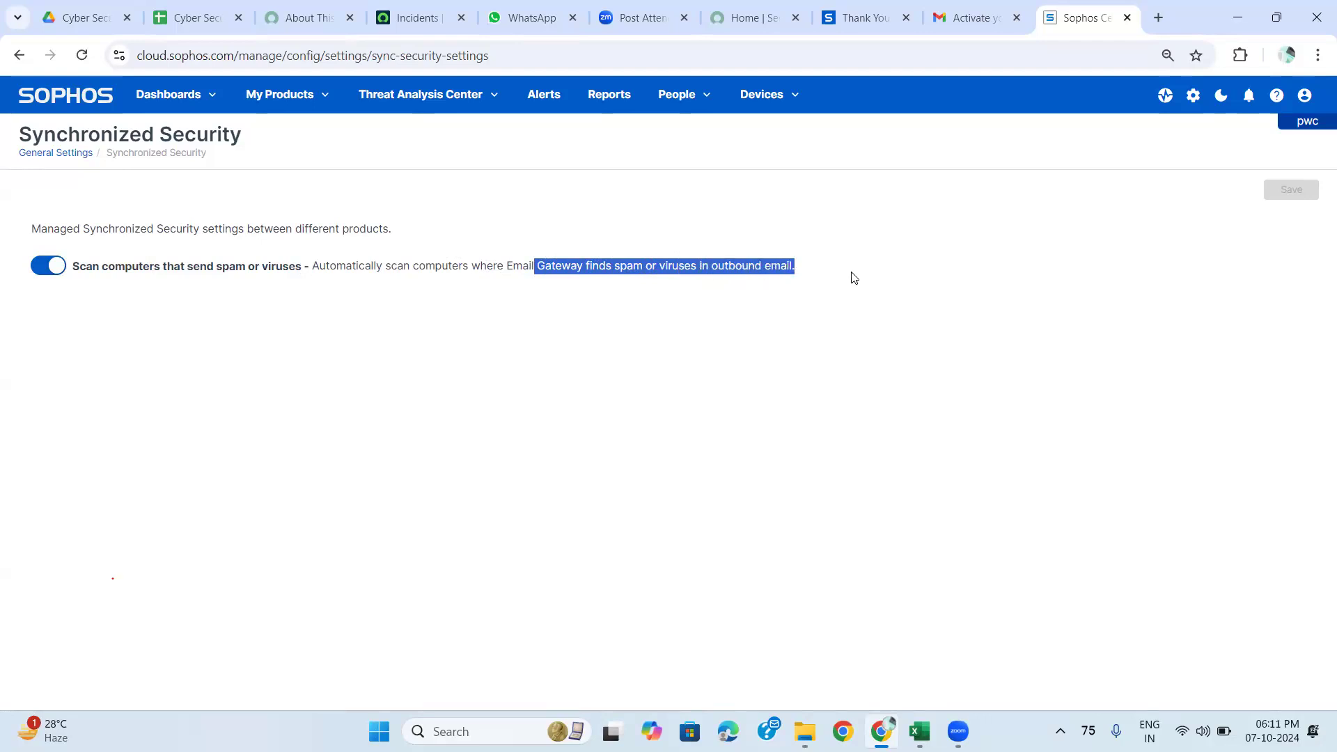
left_click(655, 324)
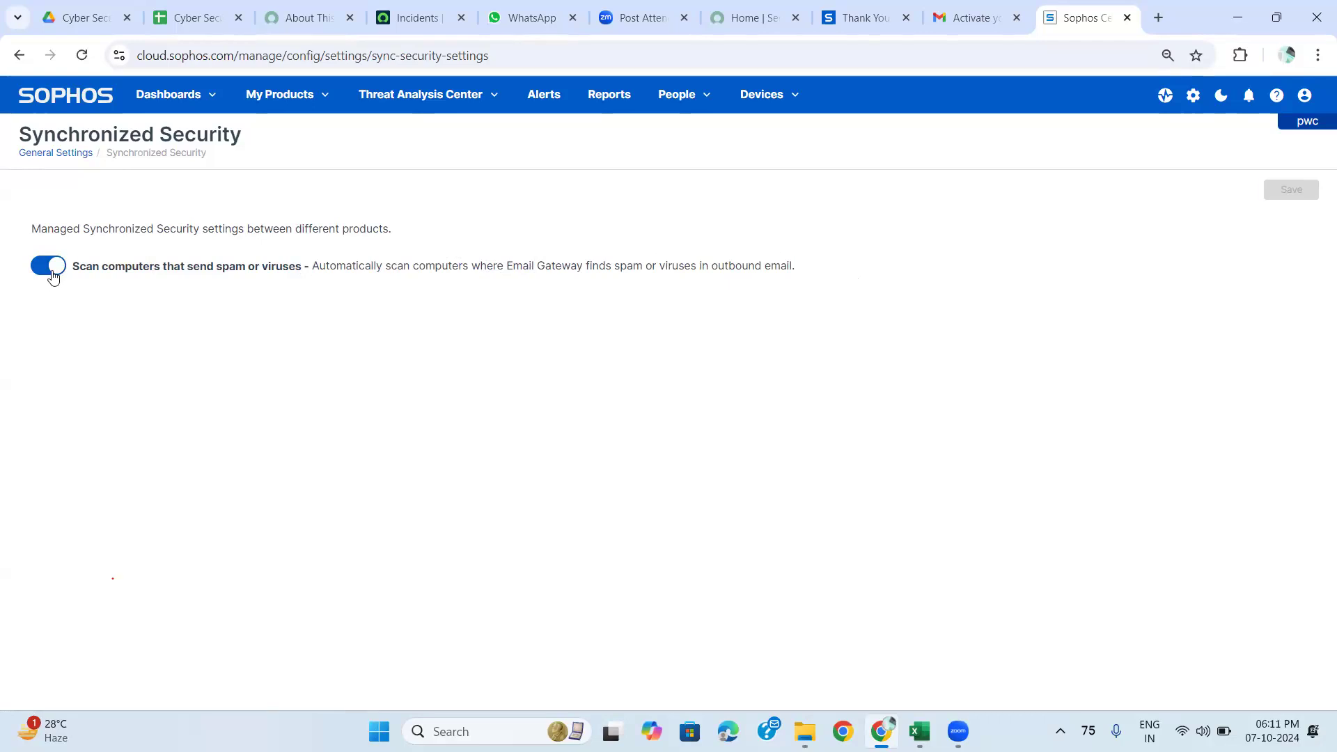
left_click(53, 277)
left_click(54, 278)
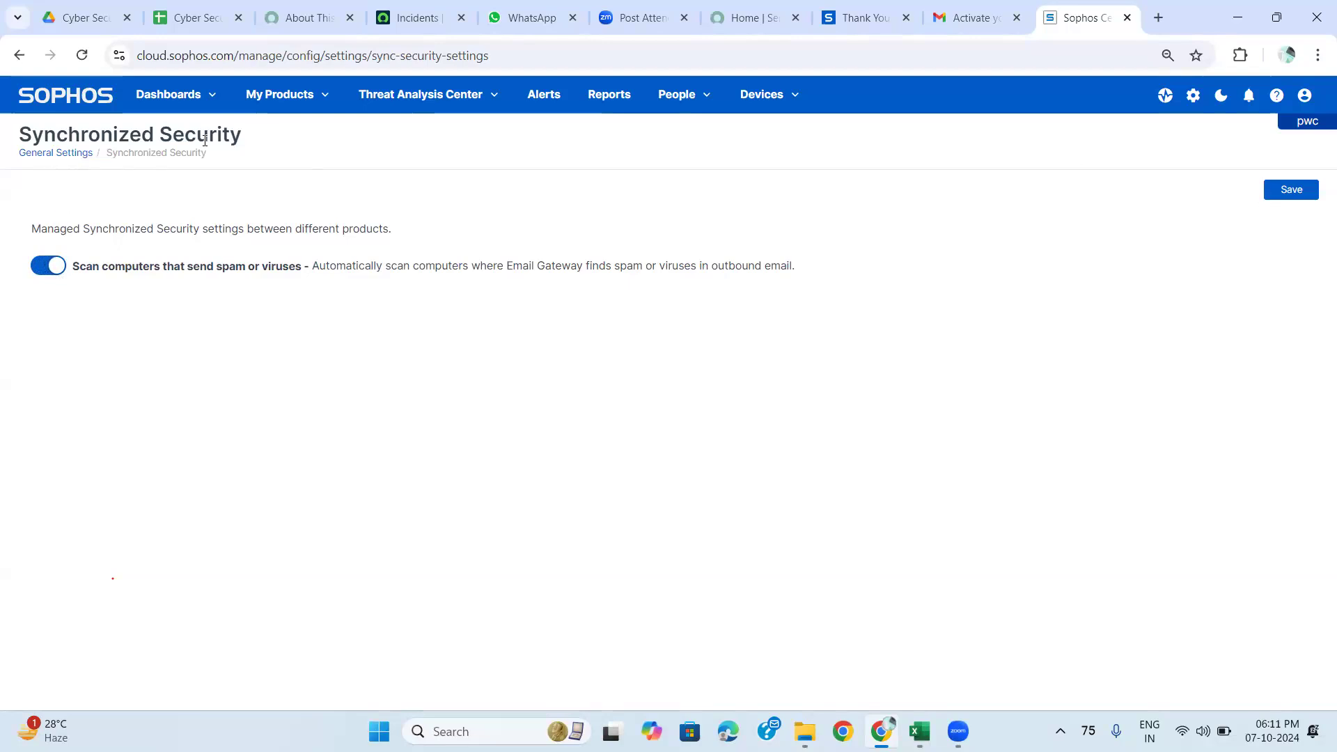
left_click(38, 152)
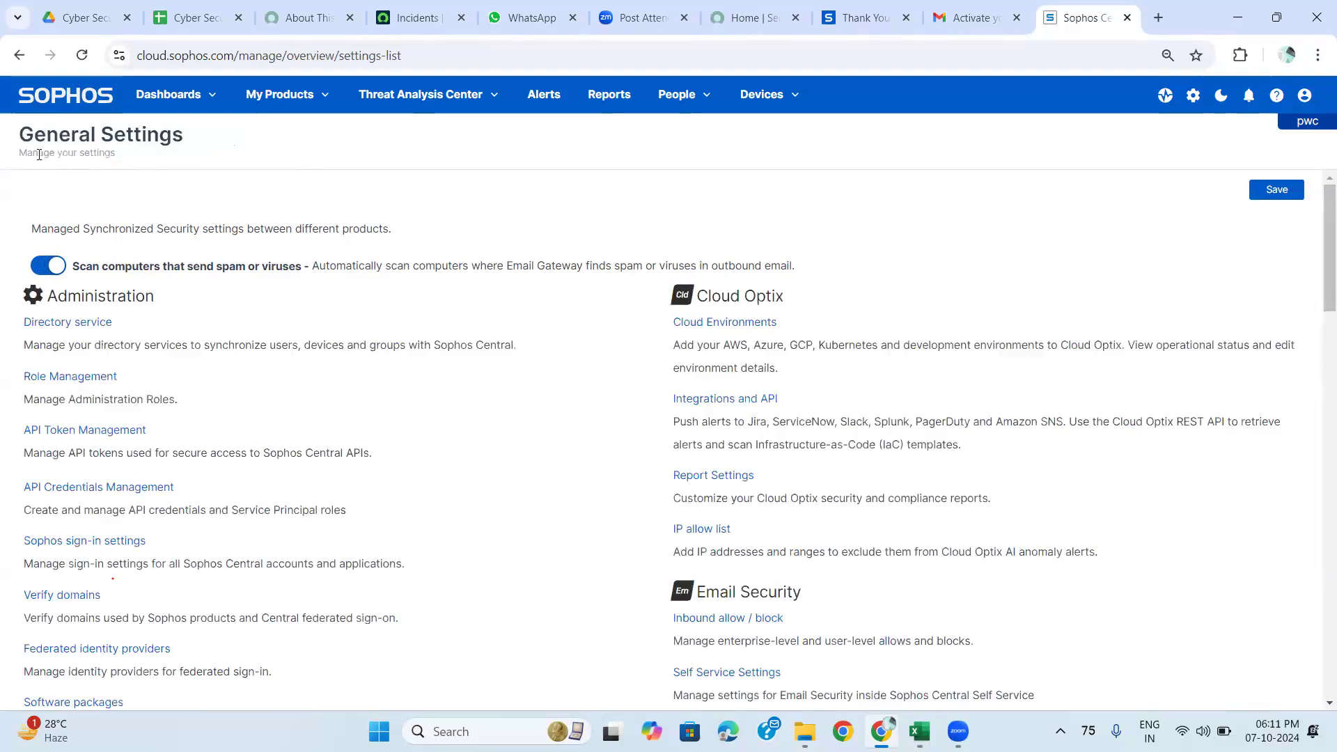
scroll(314, 560, "down", 3)
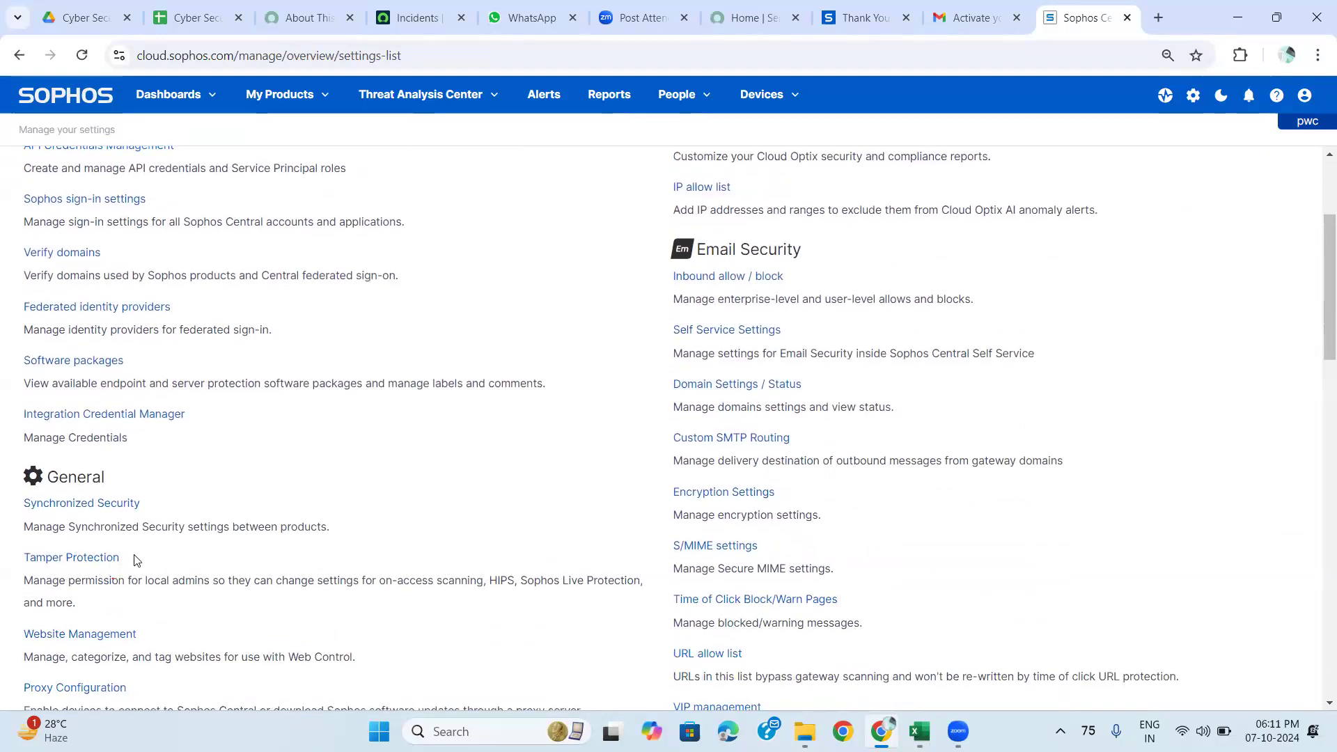
left_click_drag(4, 565, 138, 577)
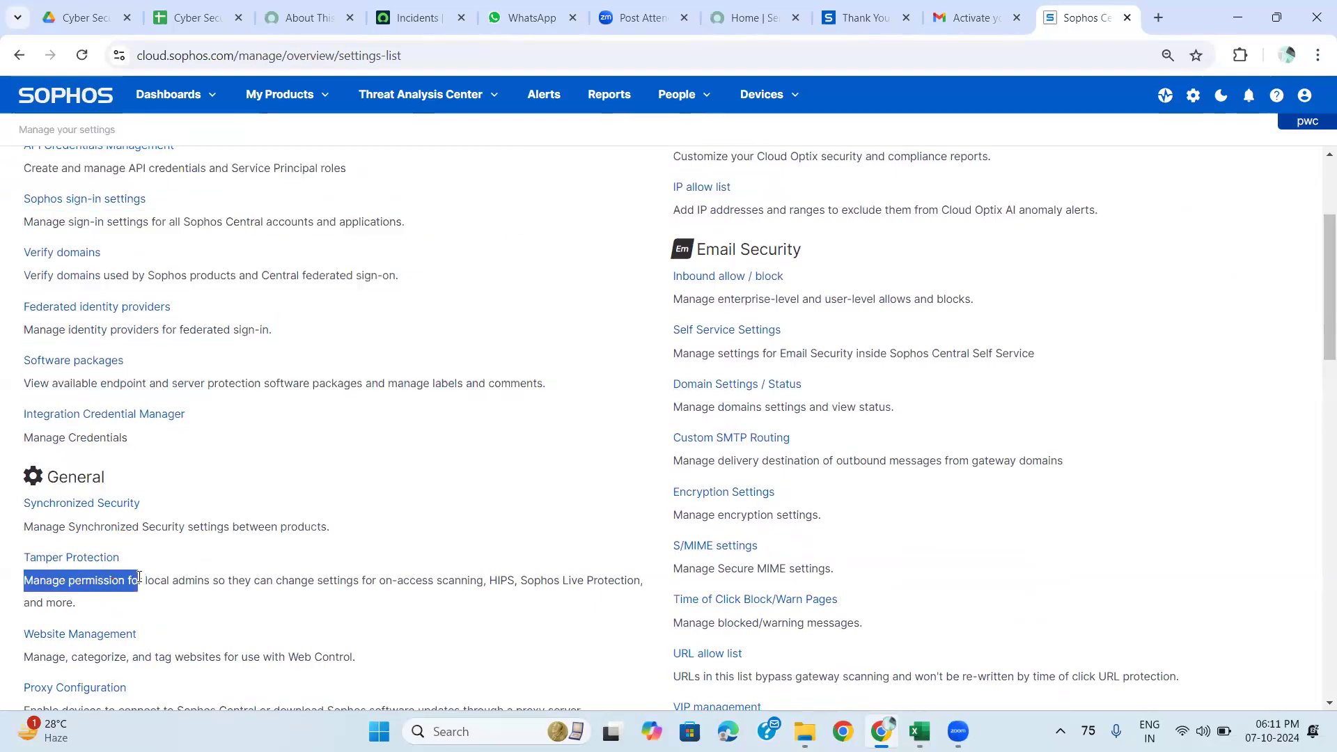
left_click(145, 603)
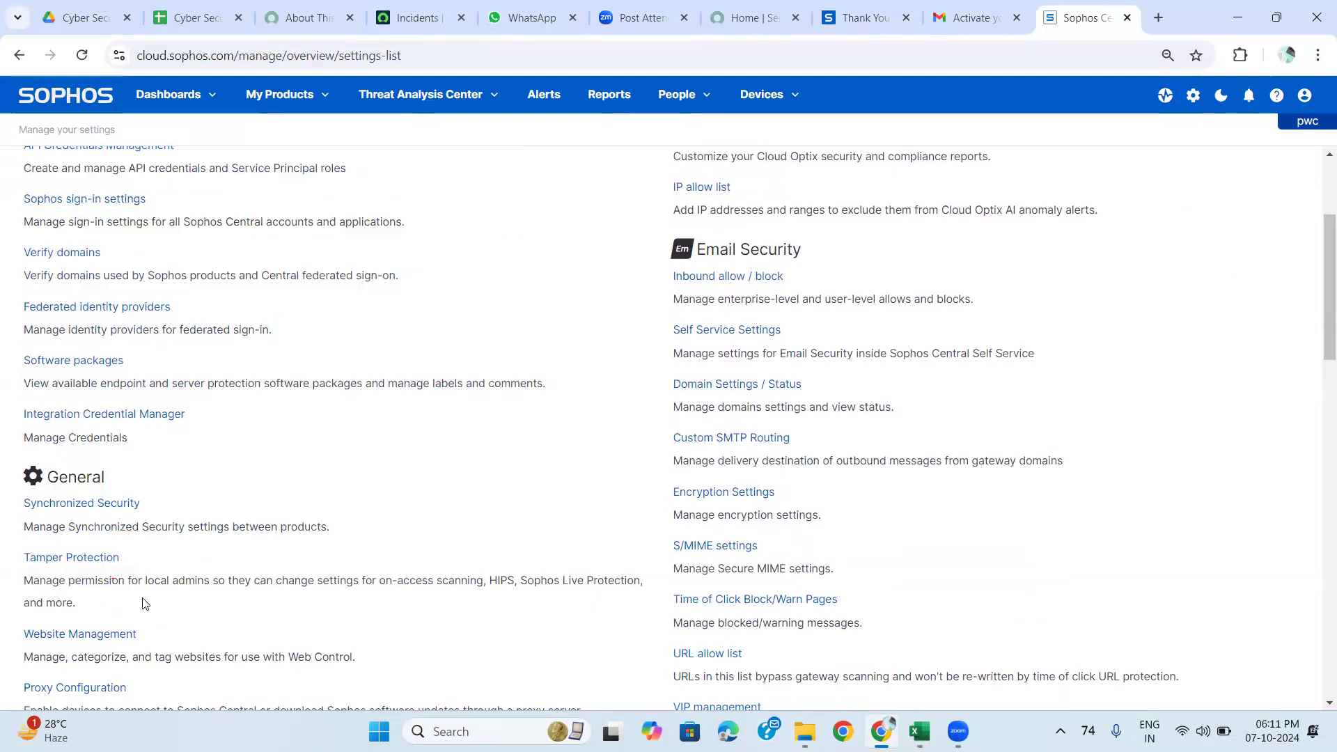
scroll(142, 613, "down", 1)
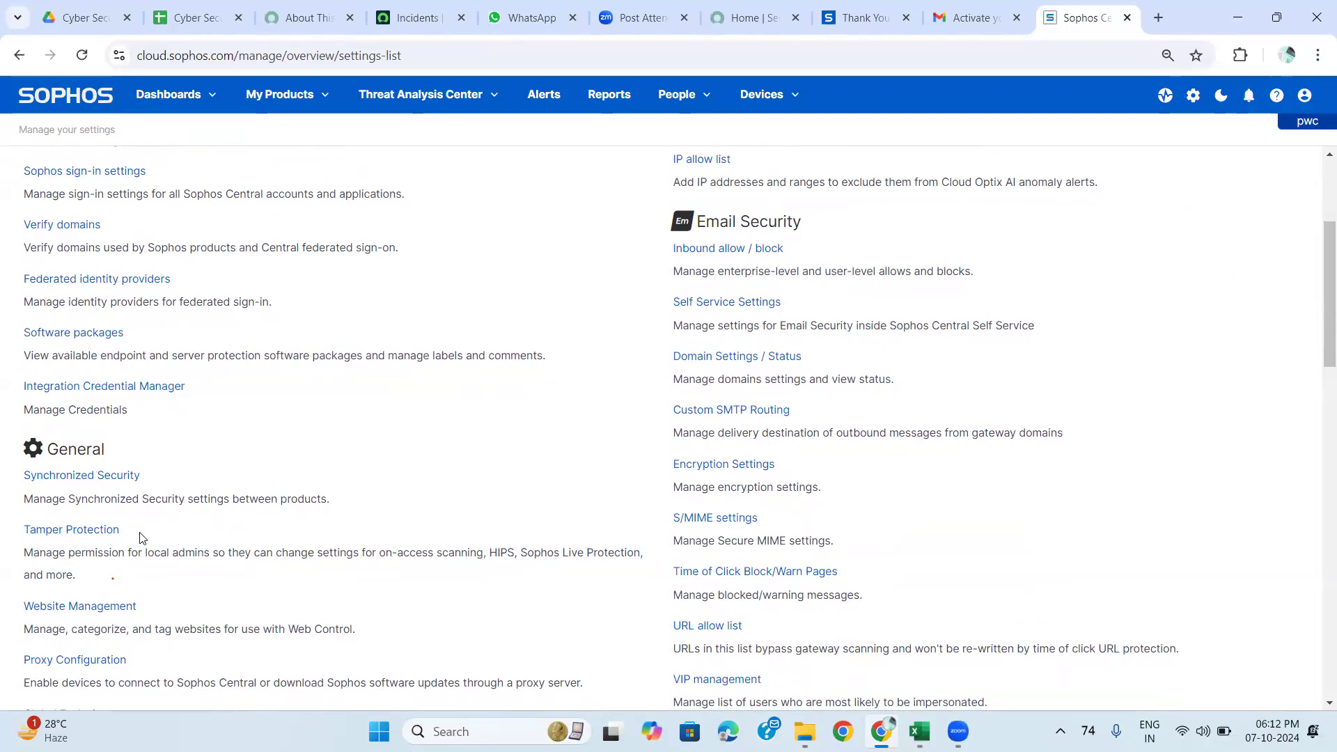
Open Tamper Protection, review its password requirement note, and switch tamper protection off.
left_click(88, 533)
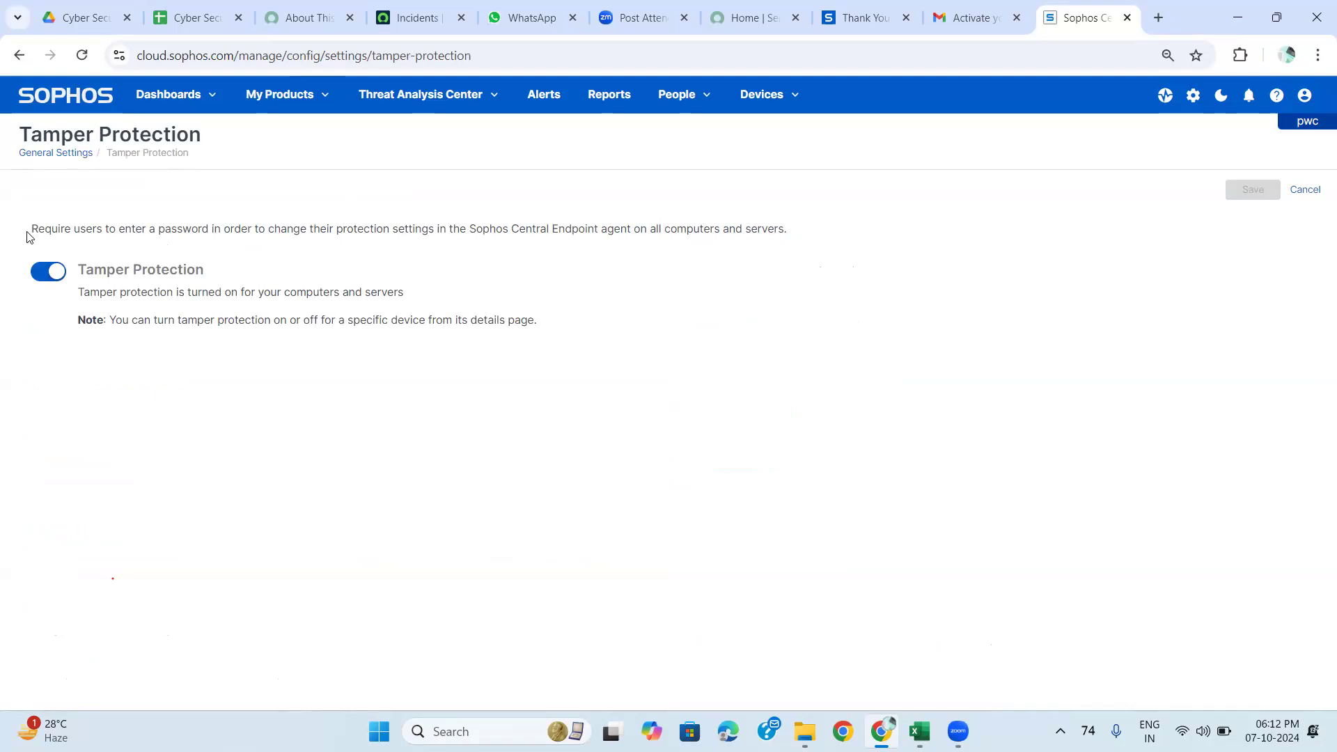
left_click_drag(27, 236, 803, 247)
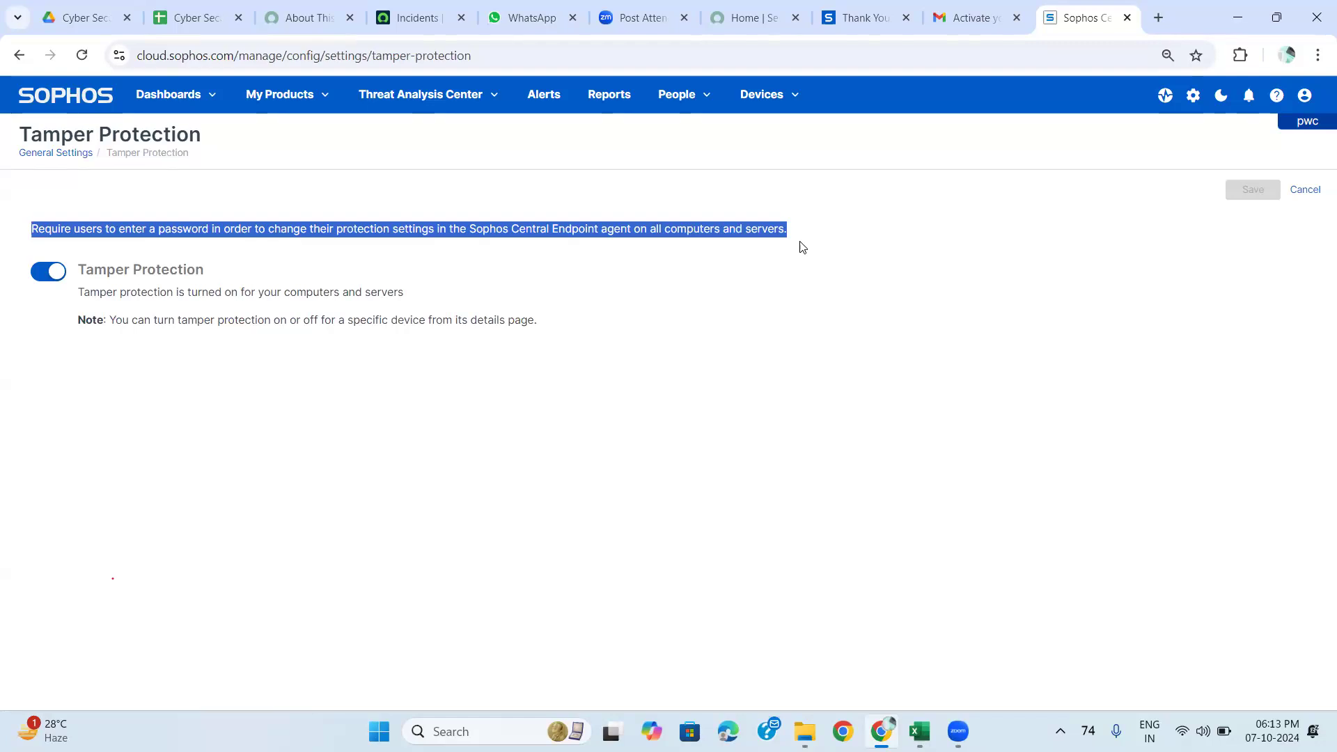
left_click(61, 277)
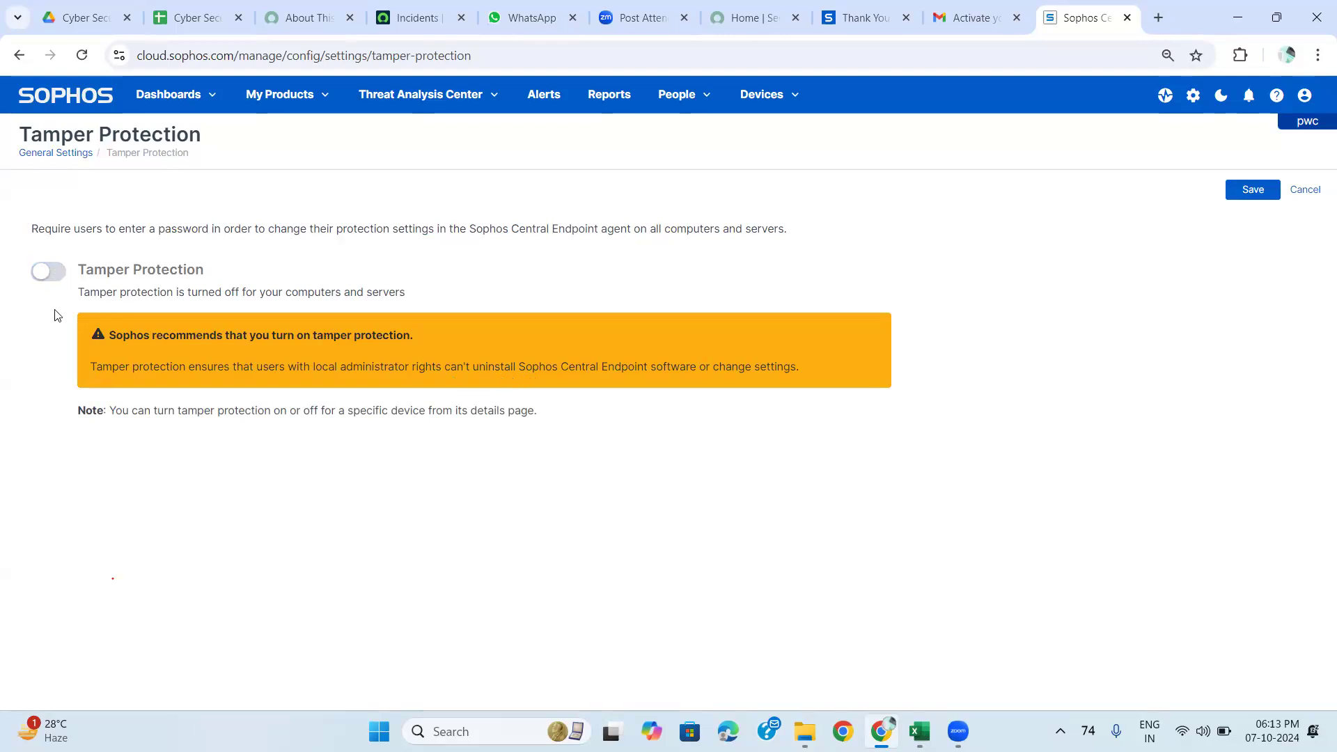
Re-enable tamper protection for computers and servers, then go back to General Settings.
left_click(49, 272)
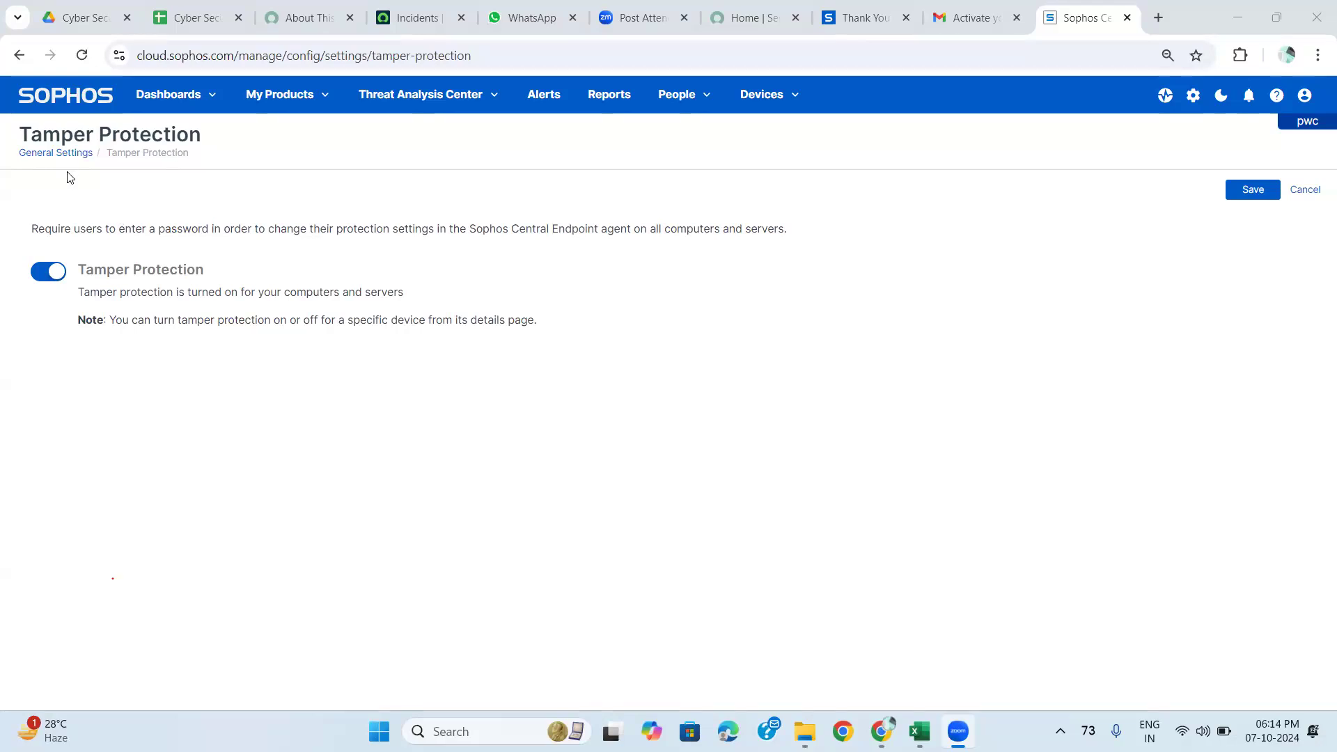
left_click(52, 275)
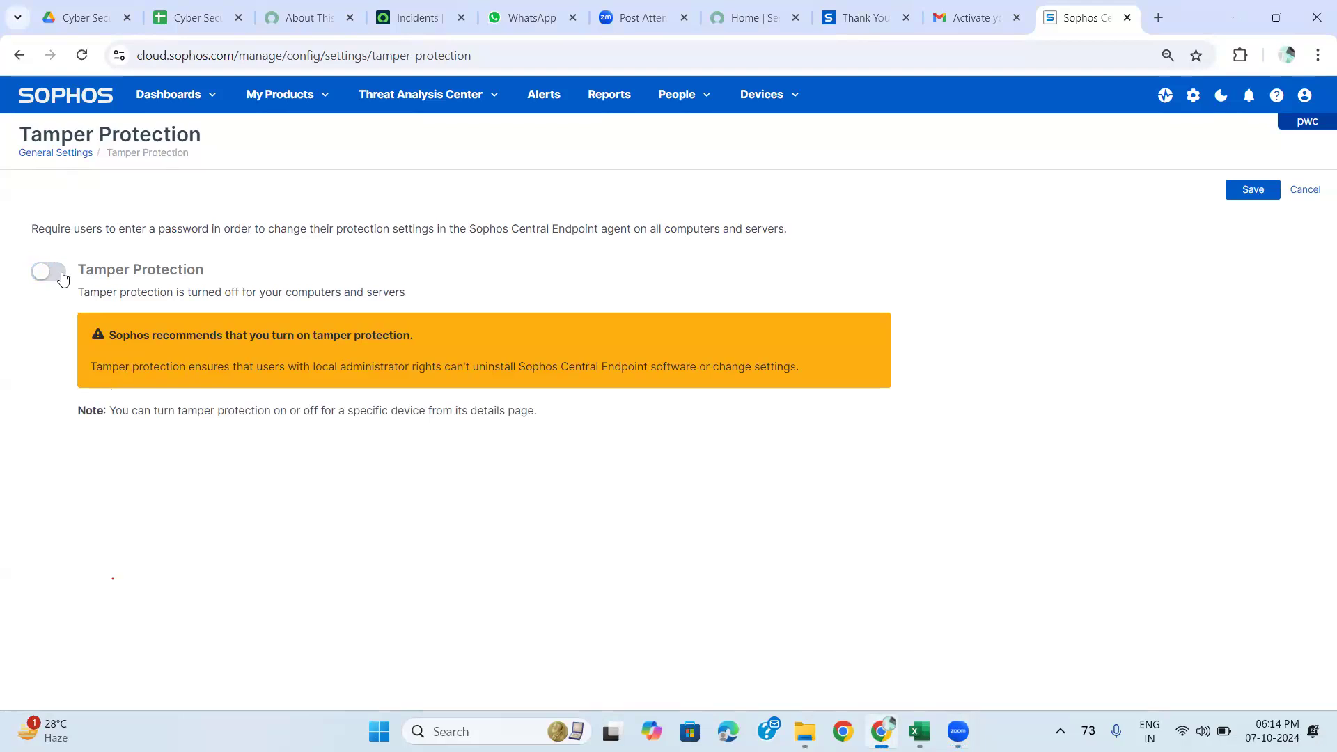
left_click(61, 276)
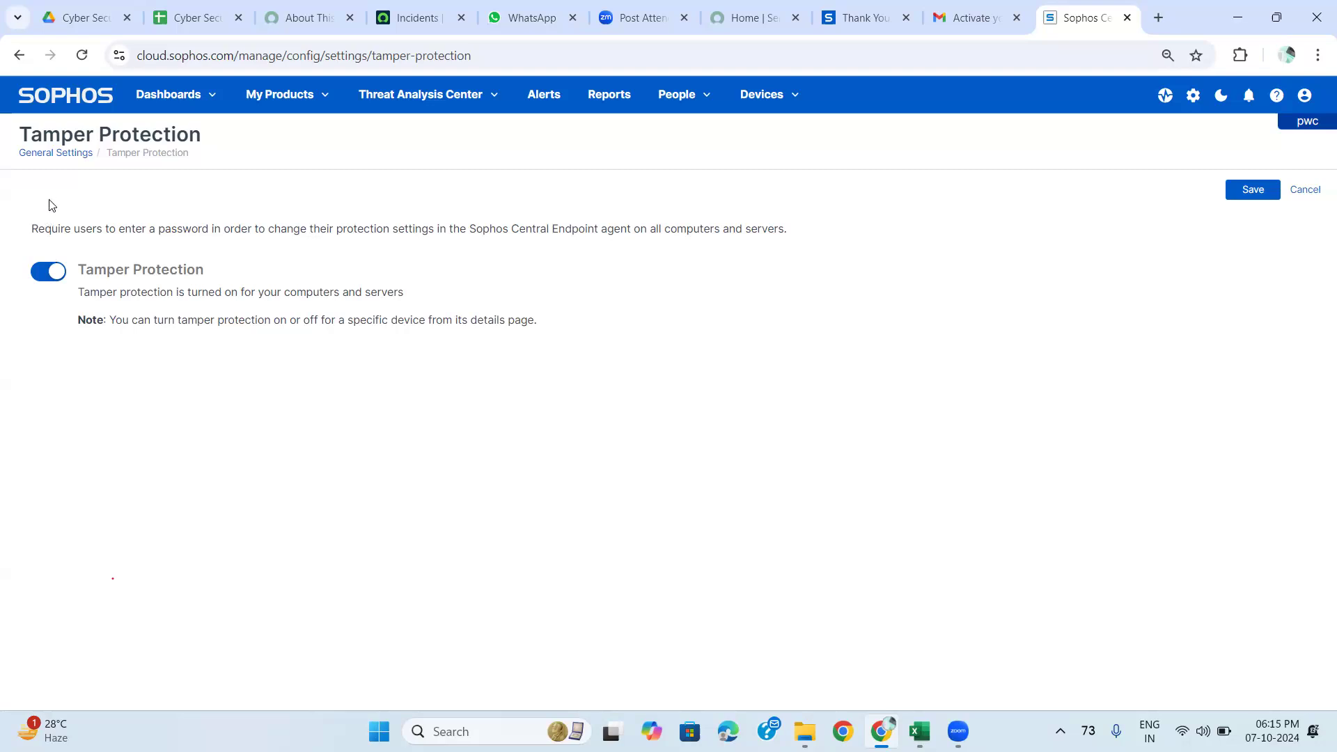
left_click(55, 152)
Scroll to Website Management and Global Exclusions, then switch to the ServiceNow Developer home tab.
scroll(135, 350, "down", 5)
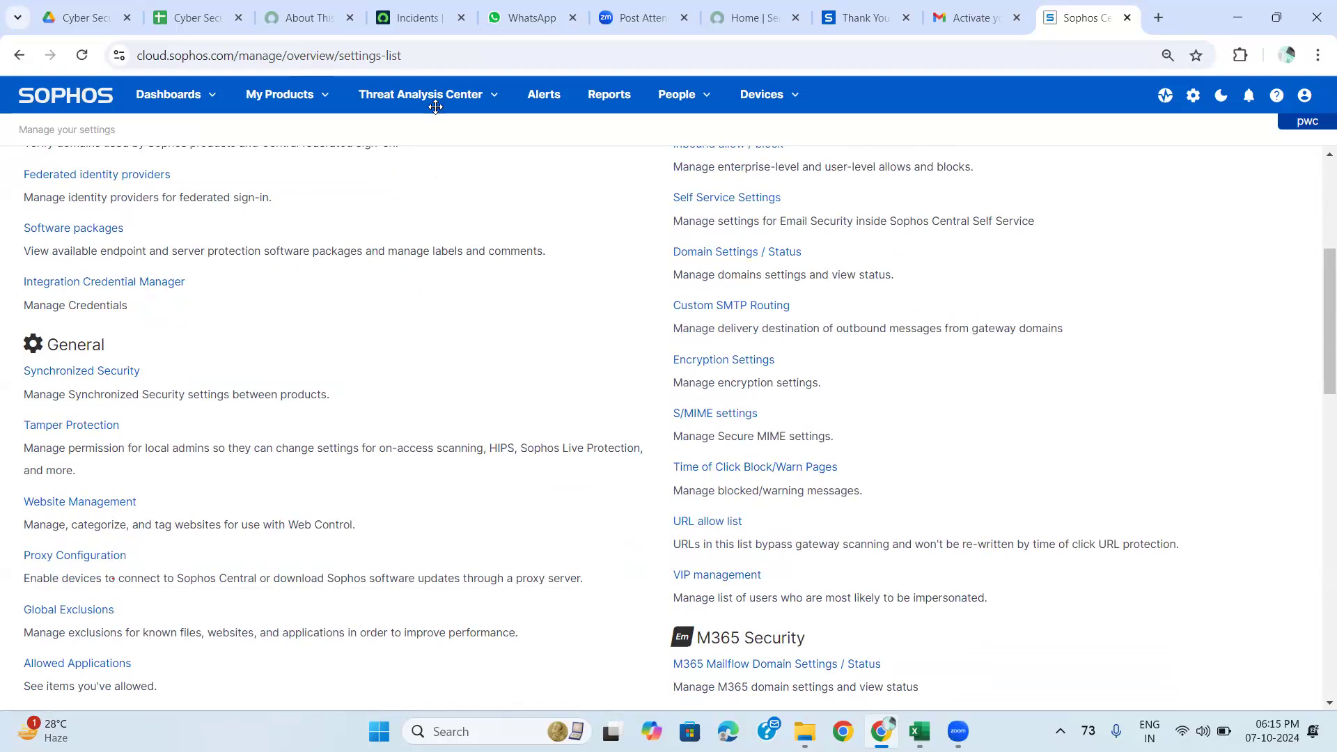
left_click(743, 21)
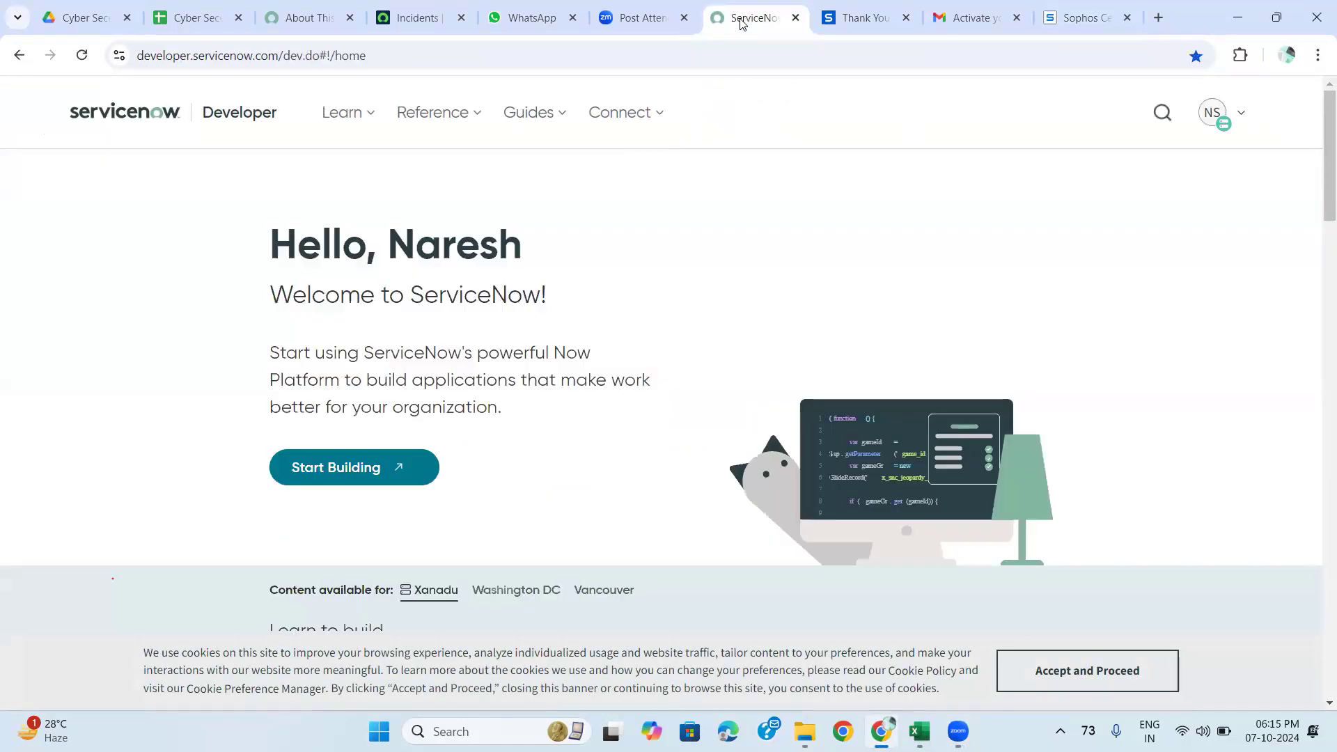
Open ServiceNow's Start Building page in a new tab.
left_click(341, 482)
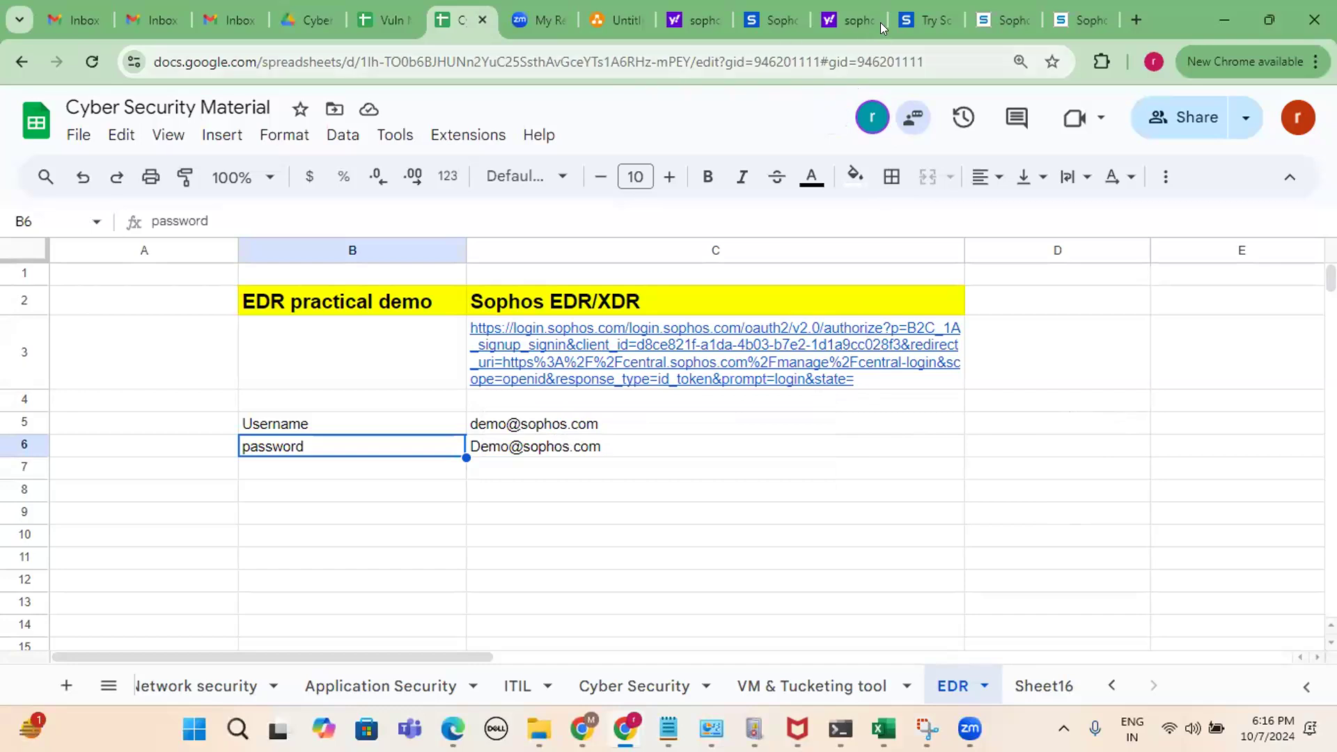
Scroll through the demo Threat Analysis Center Dashboard, then select the demo sign-in cells C5:C6 in the spreadsheet.
left_click(1018, 8)
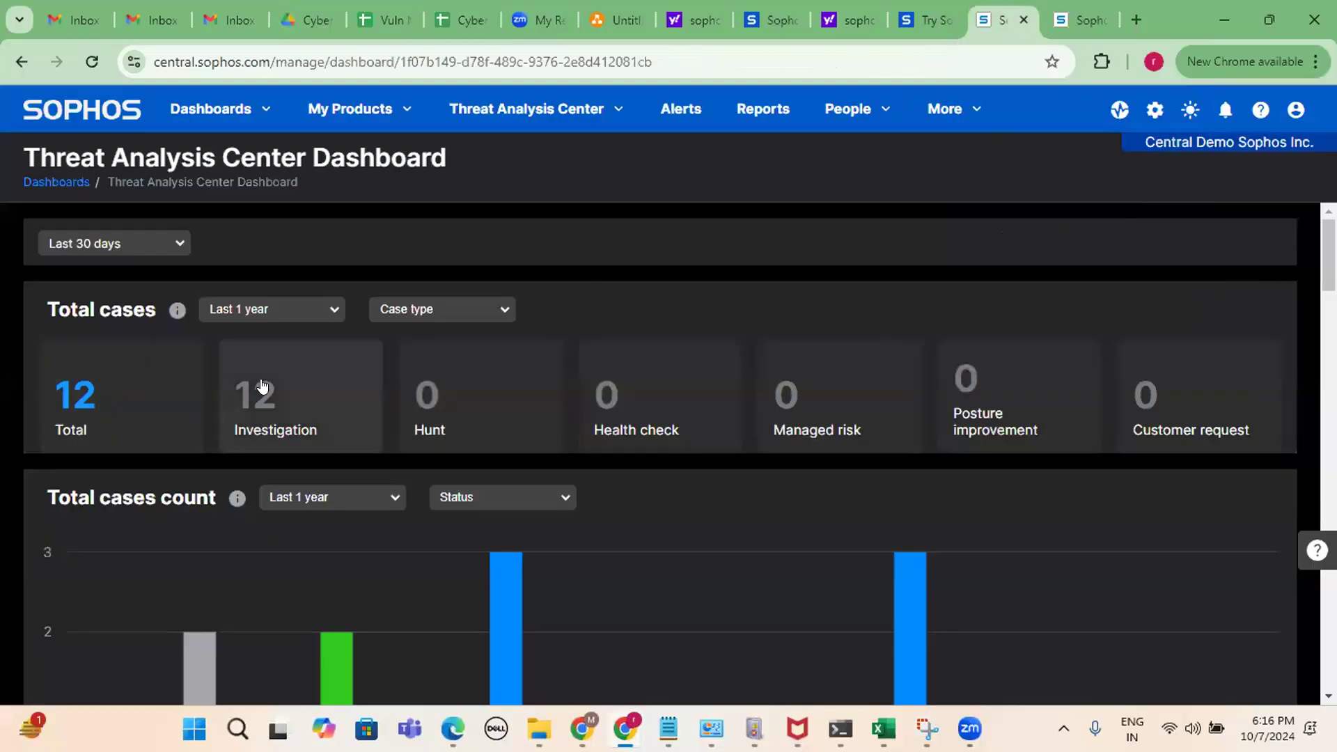
scroll(265, 383, "down", 8)
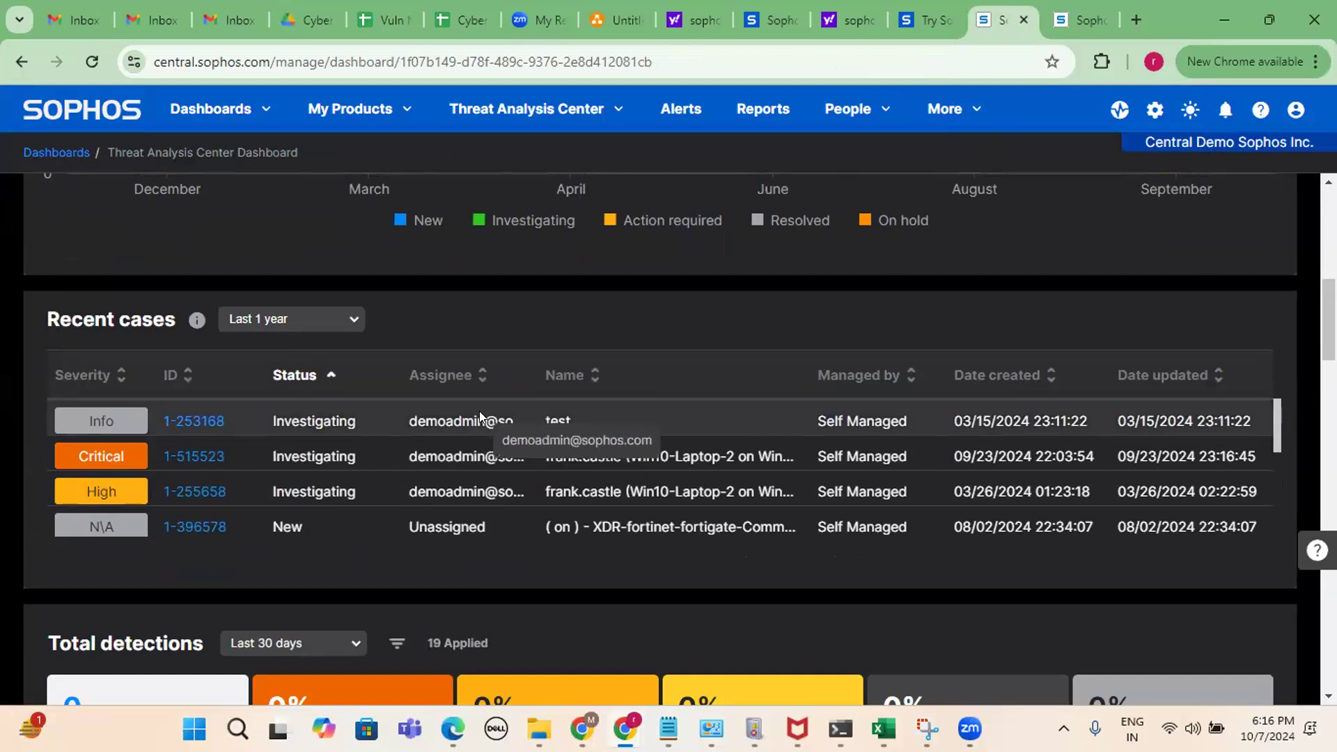
scroll(479, 411, "down", 3)
scroll(529, 370, "down", 5)
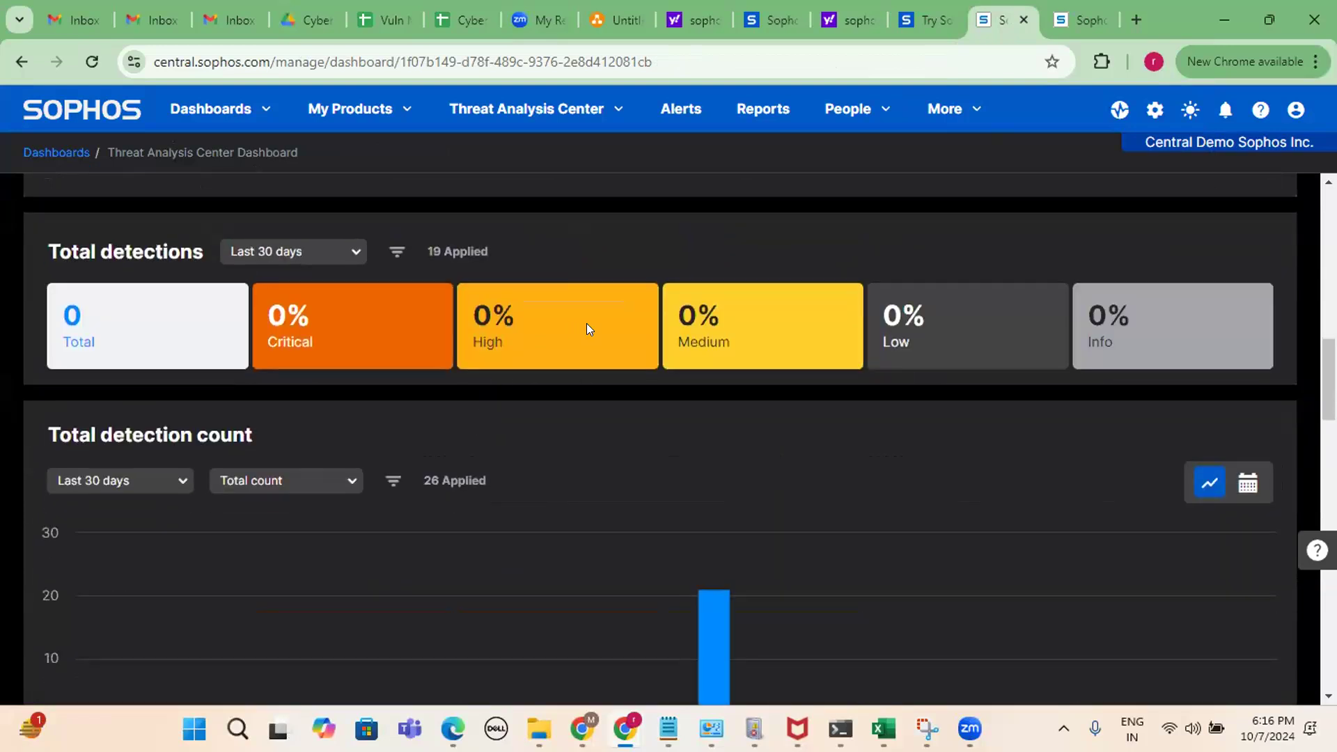
scroll(587, 334, "up", 13)
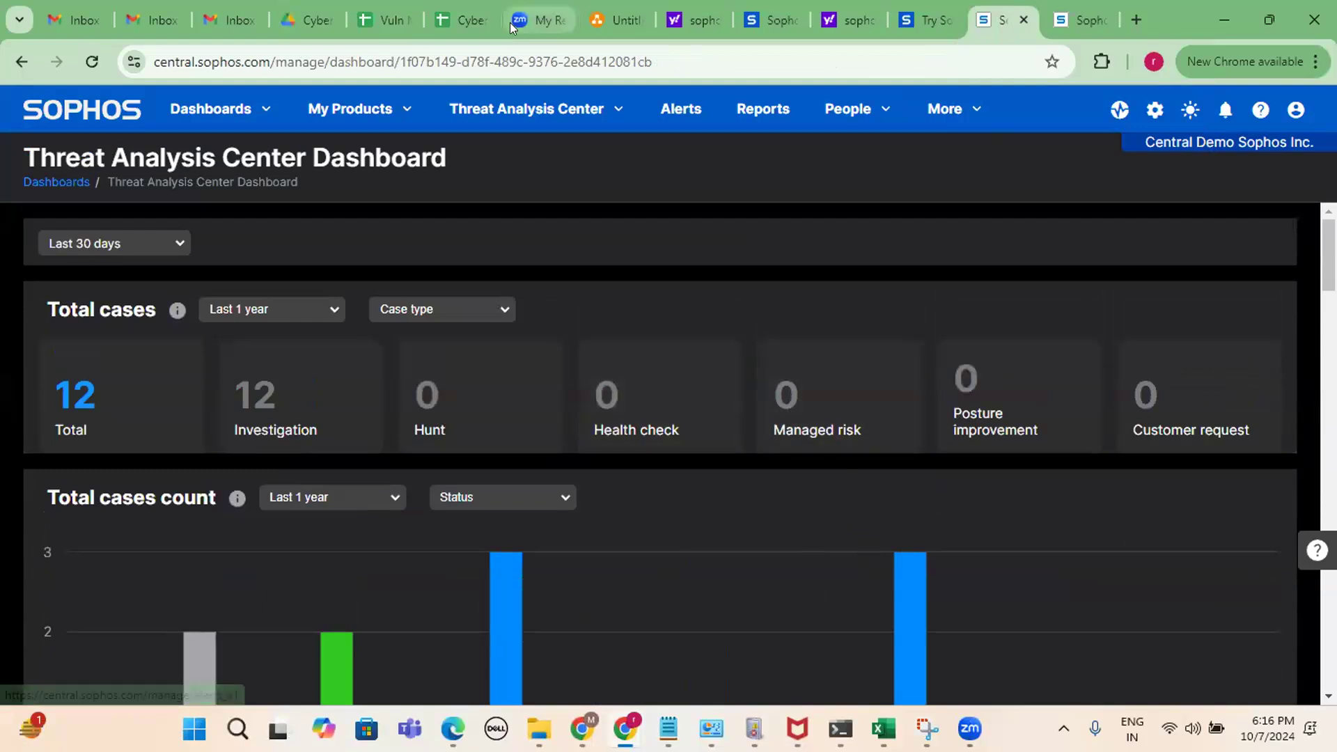
left_click(470, 7)
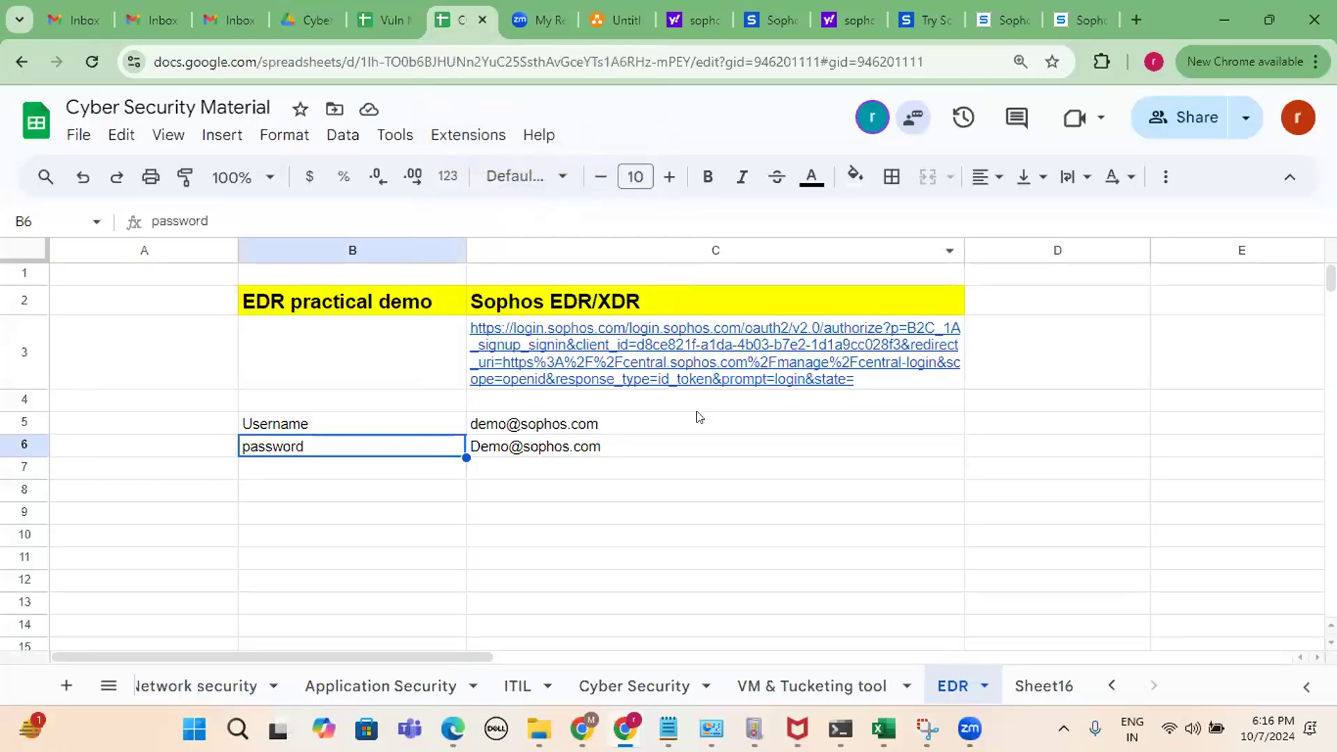
left_click_drag(612, 424, 612, 459)
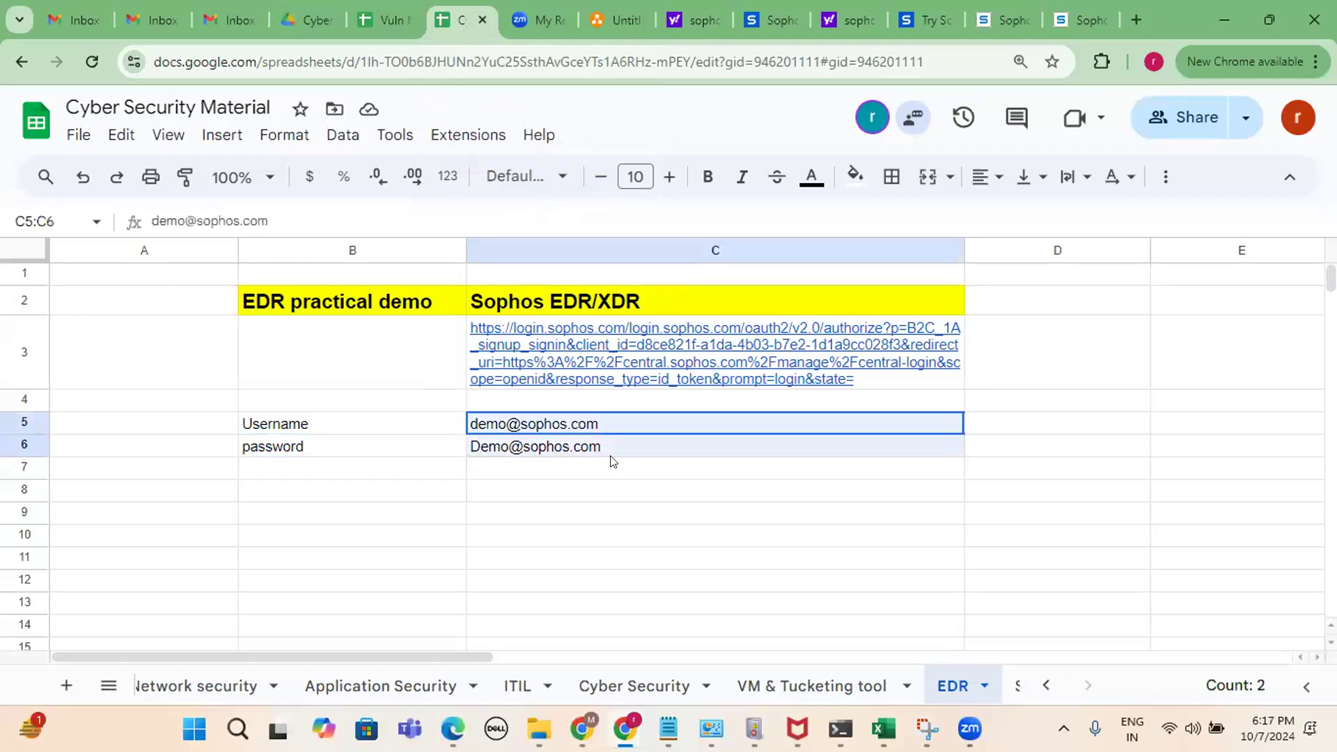